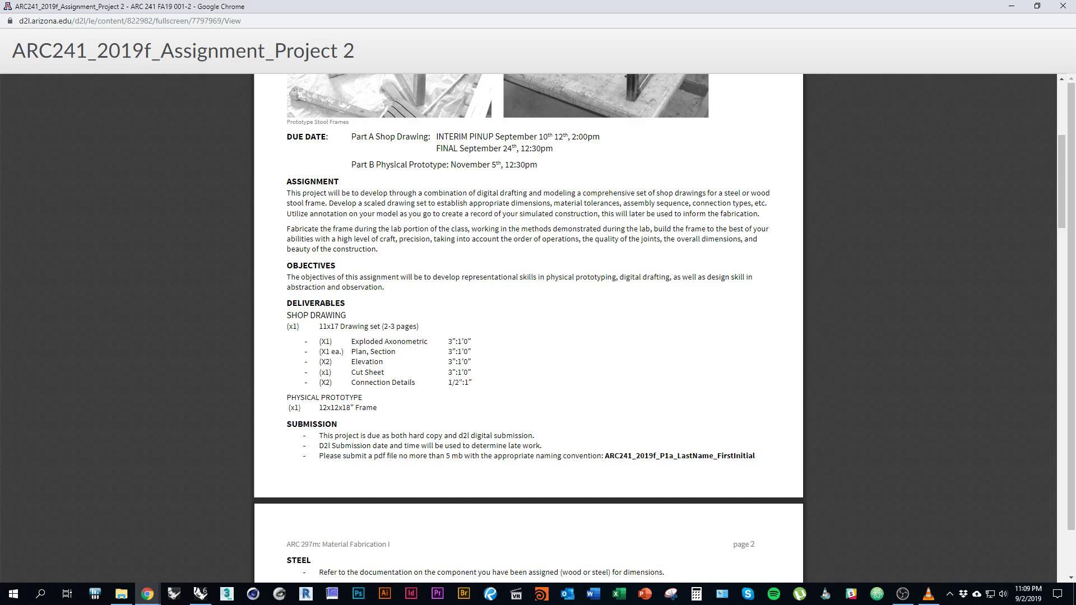
Switch from the Chrome assignment brief back to the Rhino steel frame model.
{"action": "key", "text": "alt+Tab"}
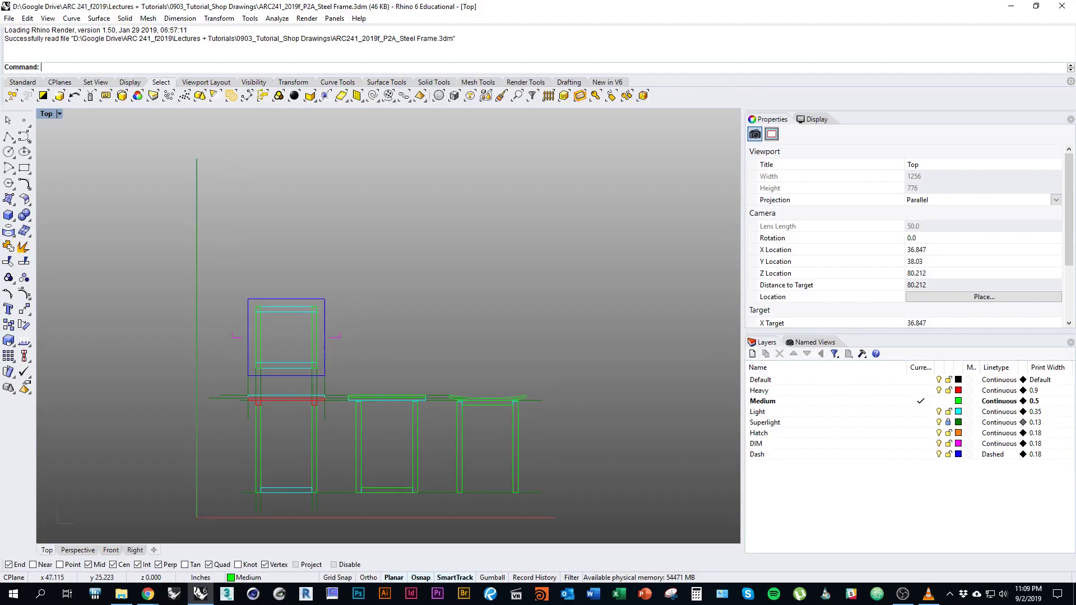
Window-select all 17 curves of the square frame drawing above the elevations.
{"action": "scroll", "coordinate": [443, 365], "scroll_direction": "up", "scroll_amount": 2}
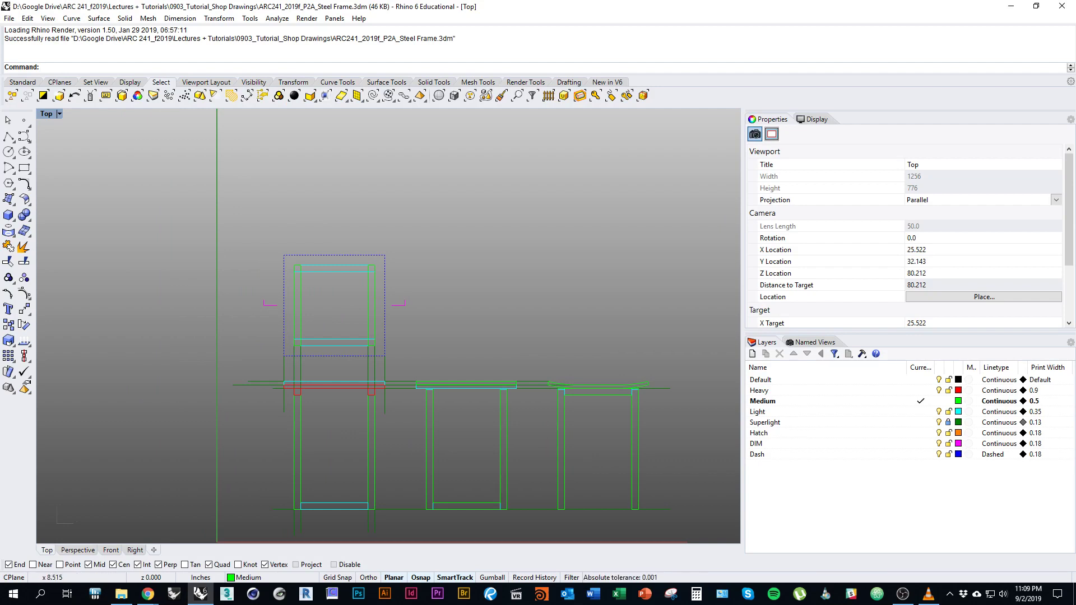
{"action": "right_click_drag", "start_coordinate": [468, 380], "coordinate": [419, 382]}
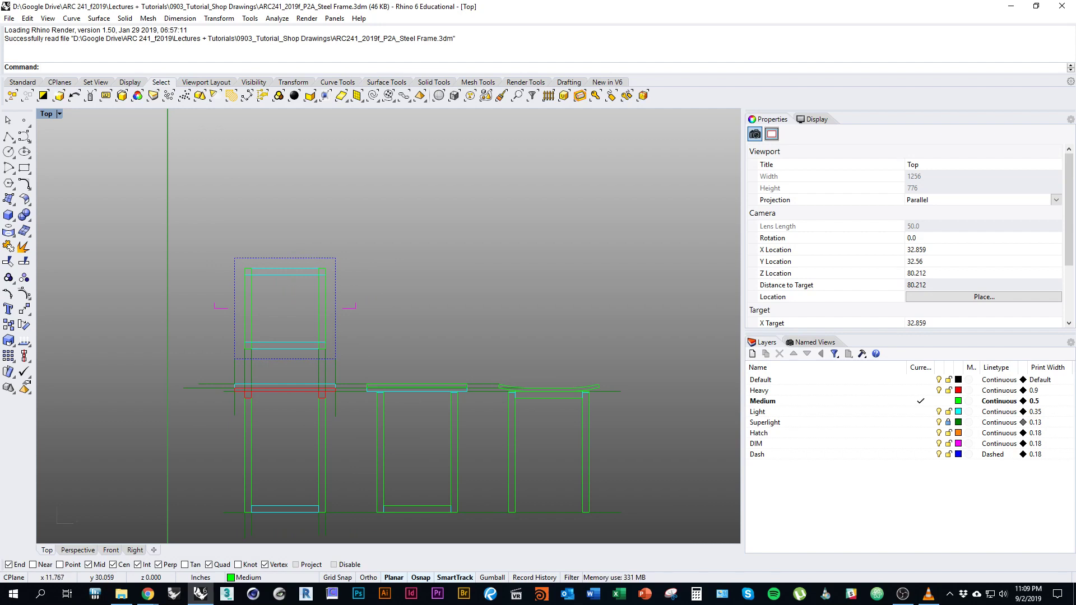
{"action": "right_click_drag", "start_coordinate": [419, 383], "coordinate": [488, 387]}
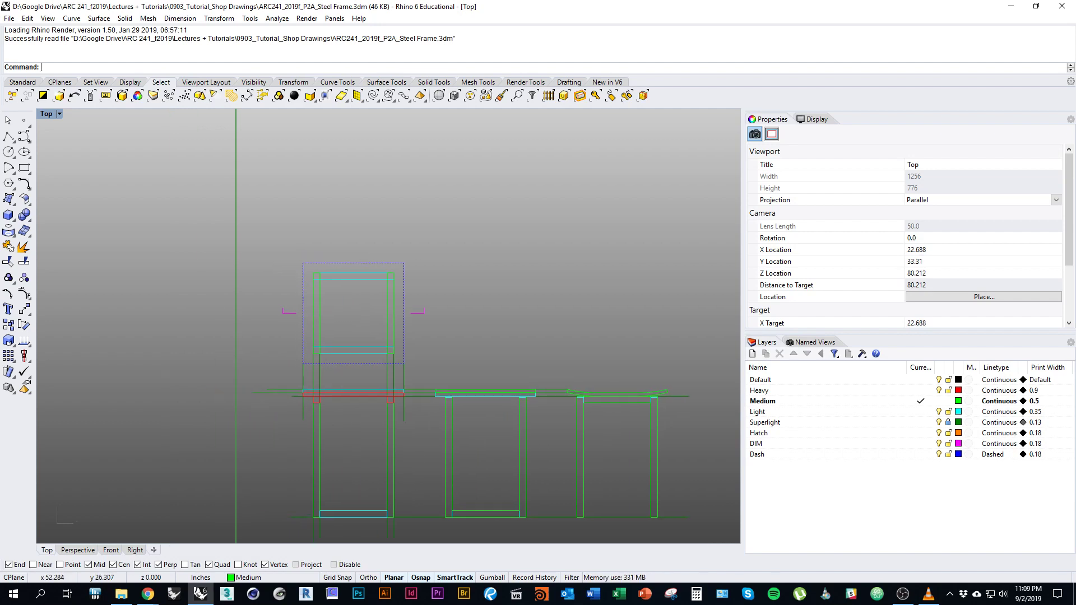
{"action": "left_click", "coordinate": [353, 276]}
{"action": "key", "text": "Escape"}
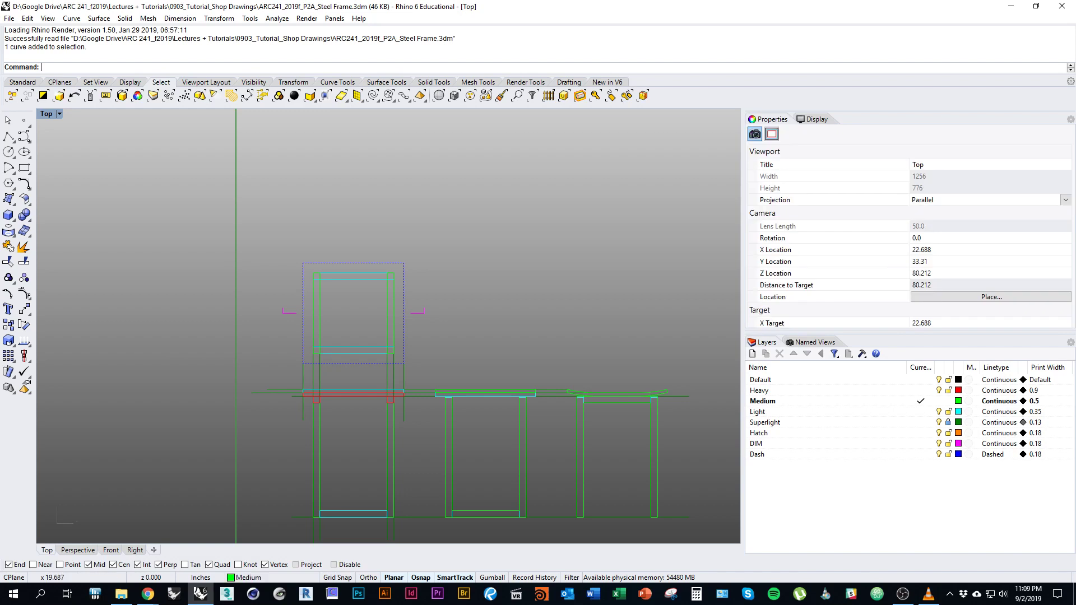
{"action": "scroll", "coordinate": [397, 226], "scroll_direction": "up", "scroll_amount": 2}
{"action": "left_click_drag", "start_coordinate": [268, 276], "coordinate": [256, 247]}
{"action": "scroll", "coordinate": [165, 303], "scroll_direction": "down", "scroll_amount": 2}
{"action": "right_click_drag", "start_coordinate": [170, 306], "coordinate": [166, 303]}
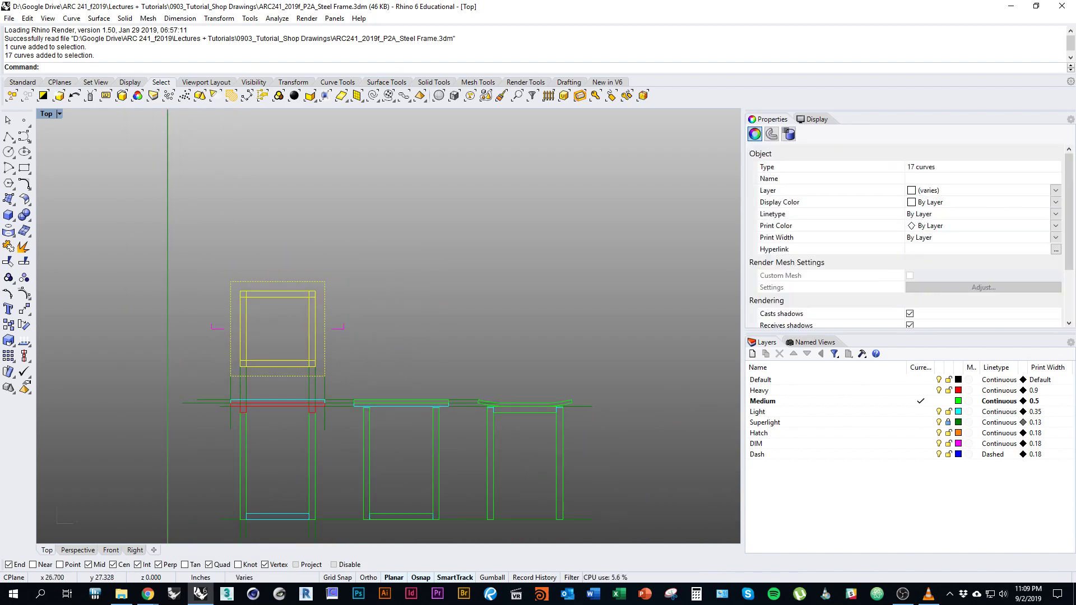
Copy the selected square frame to a spot right of the elevations.
{"action": "type", "text": "Copy"}
{"action": "key", "text": "Return"}
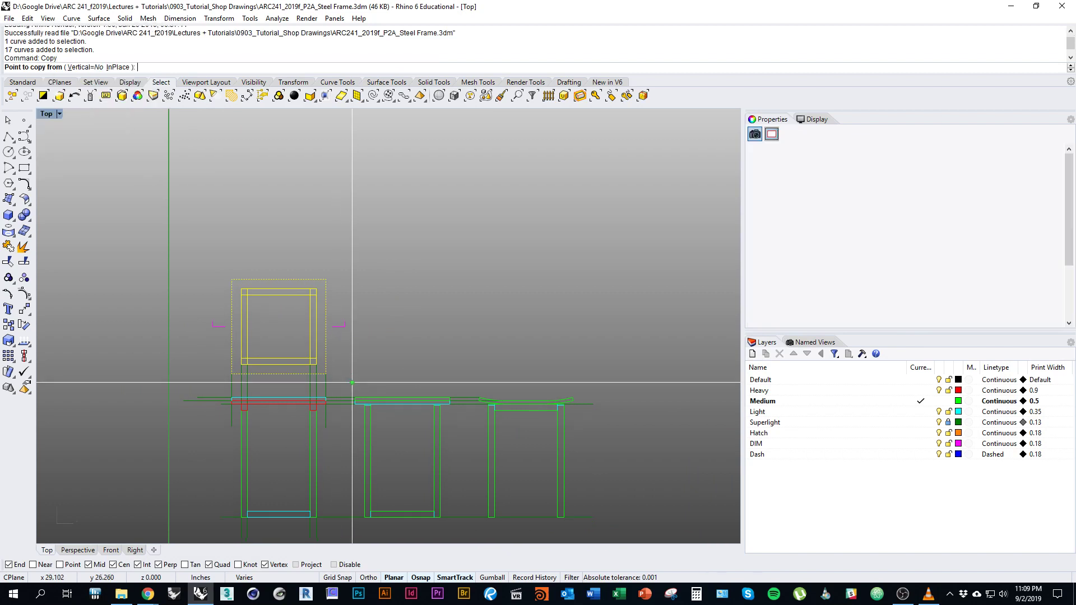
{"action": "right_click_drag", "start_coordinate": [211, 328], "coordinate": [166, 291]}
{"action": "left_click", "coordinate": [355, 327]}
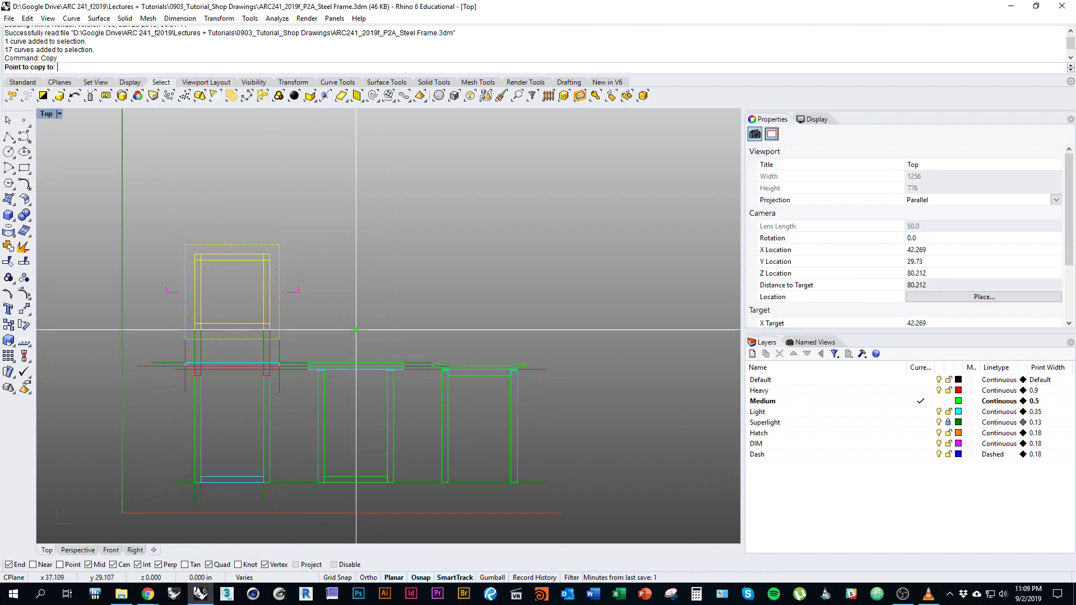
{"action": "scroll", "coordinate": [269, 320], "scroll_direction": "down", "scroll_amount": 5}
{"action": "scroll", "coordinate": [269, 321], "scroll_direction": "down", "scroll_amount": 1}
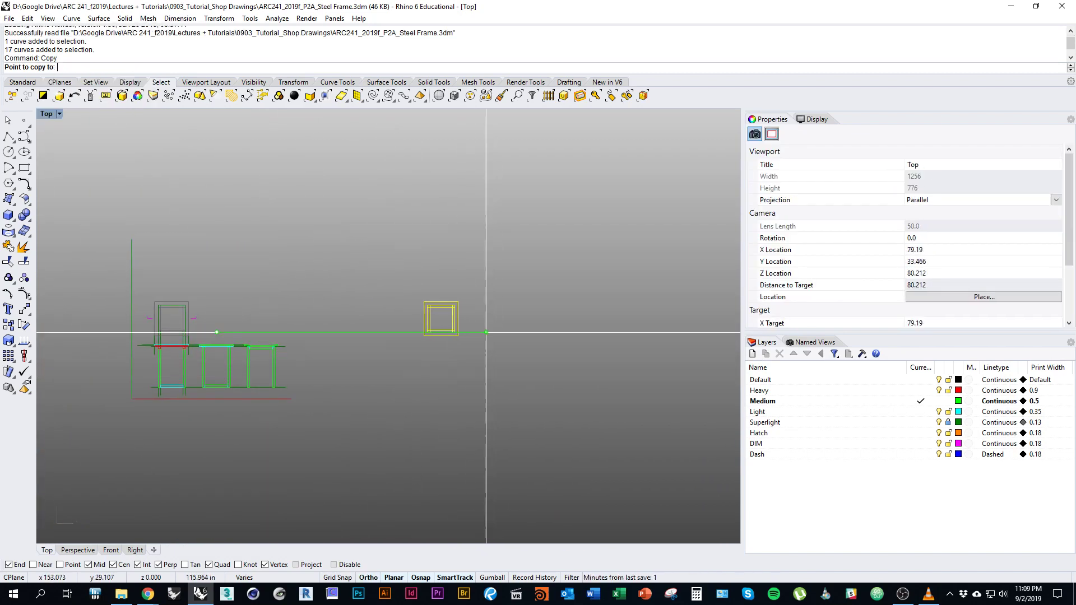
{"action": "left_click", "coordinate": [408, 331]}
{"action": "right_click", "coordinate": [410, 397]}
Center the copied square frame in view and clear the selection.
{"action": "right_click_drag", "start_coordinate": [409, 397], "coordinate": [494, 408]}
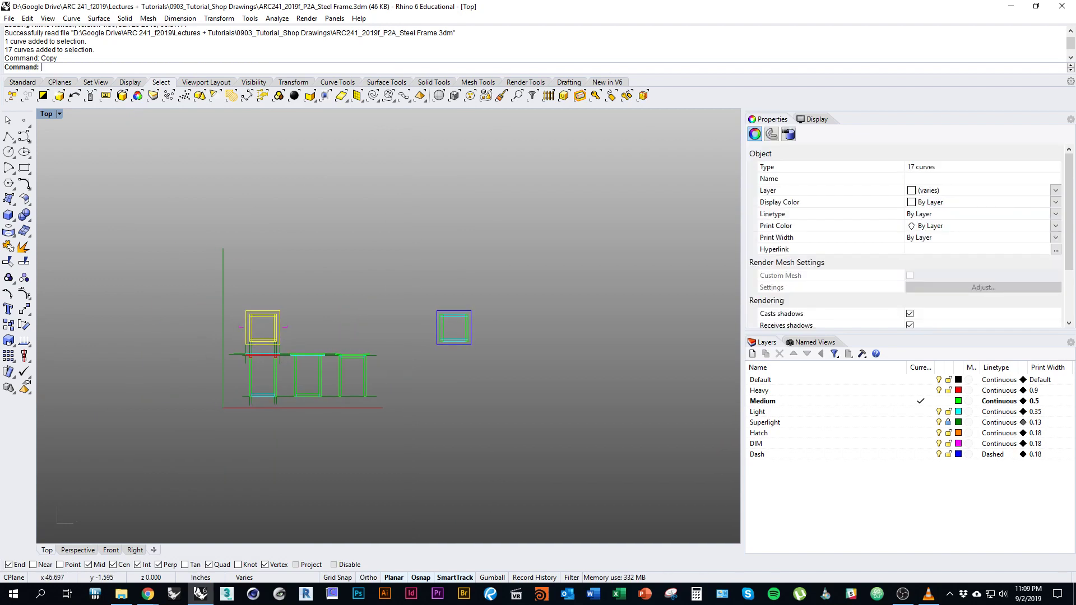
{"action": "scroll", "coordinate": [224, 415], "scroll_direction": "up", "scroll_amount": 3}
{"action": "right_click_drag", "start_coordinate": [265, 199], "coordinate": [237, 227]}
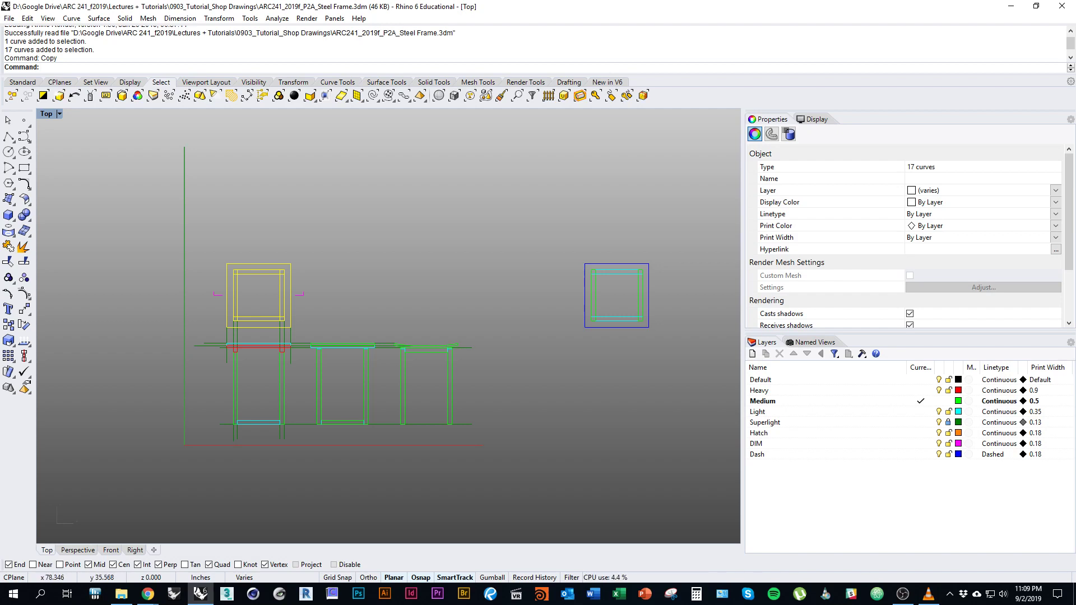
{"action": "mouse_move", "coordinate": [393, 406]}
{"action": "right_mouse_down"}
{"action": "mouse_move", "coordinate": [339, 430]}
{"action": "mouse_move", "coordinate": [174, 441]}
{"action": "right_mouse_up"}
{"action": "scroll", "coordinate": [364, 293], "scroll_direction": "up", "scroll_amount": 4}
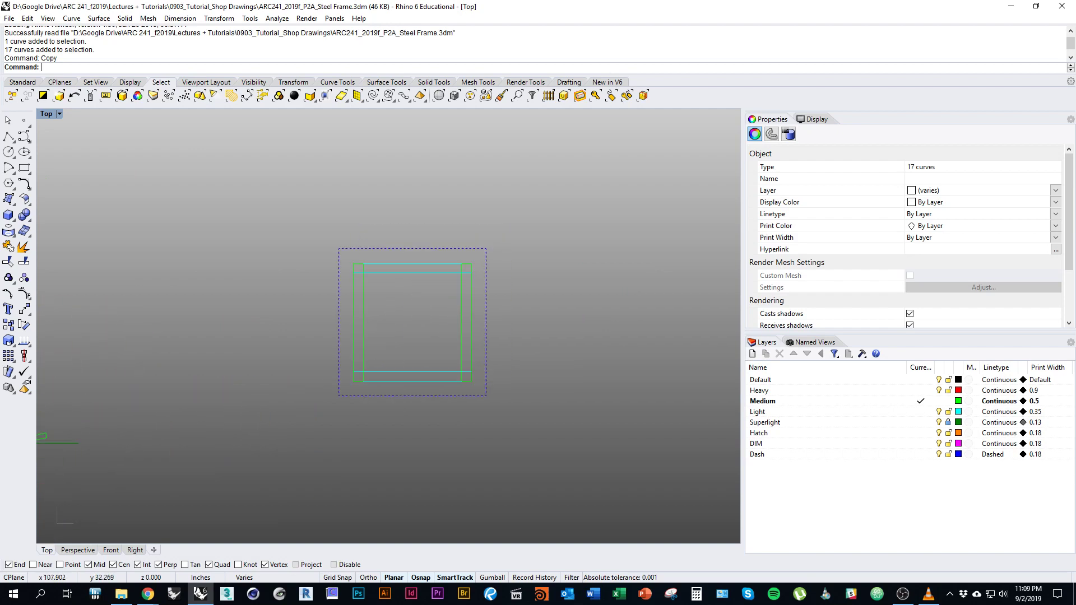
{"action": "key", "text": "Escape"}
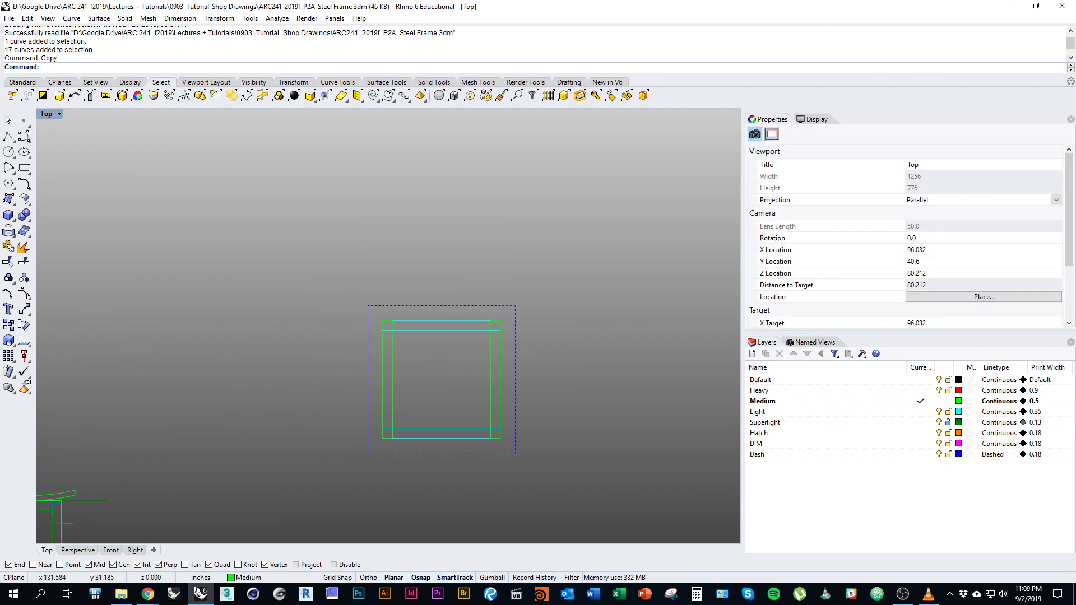
Set the Default layer as current and pan around the copied frame.
{"action": "left_click", "coordinate": [921, 380]}
{"action": "right_click_drag", "start_coordinate": [526, 473], "coordinate": [611, 415]}
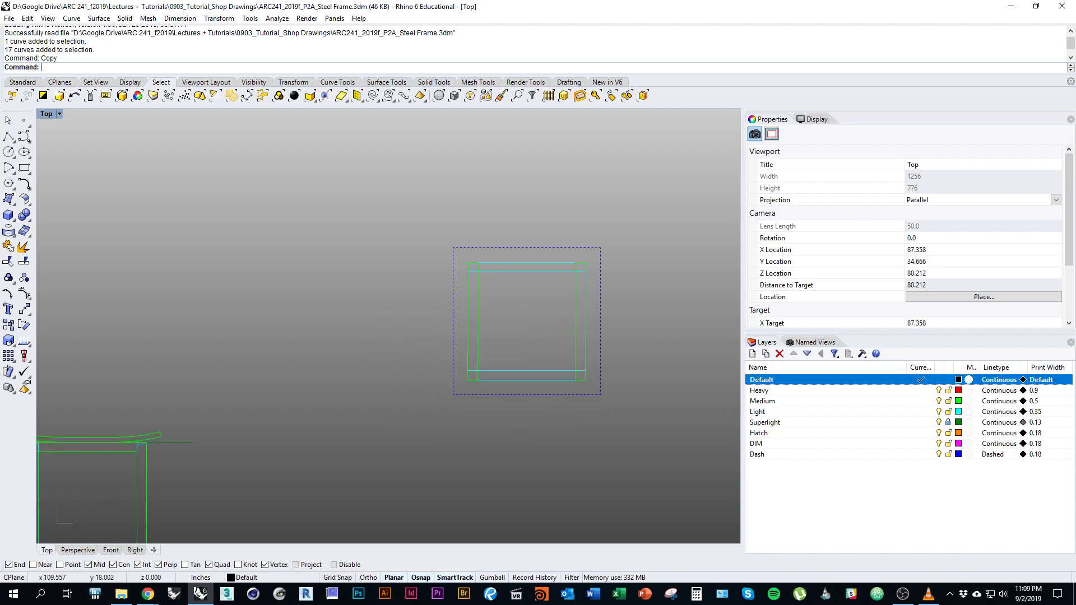
{"action": "right_click_drag", "start_coordinate": [499, 325], "coordinate": [444, 335]}
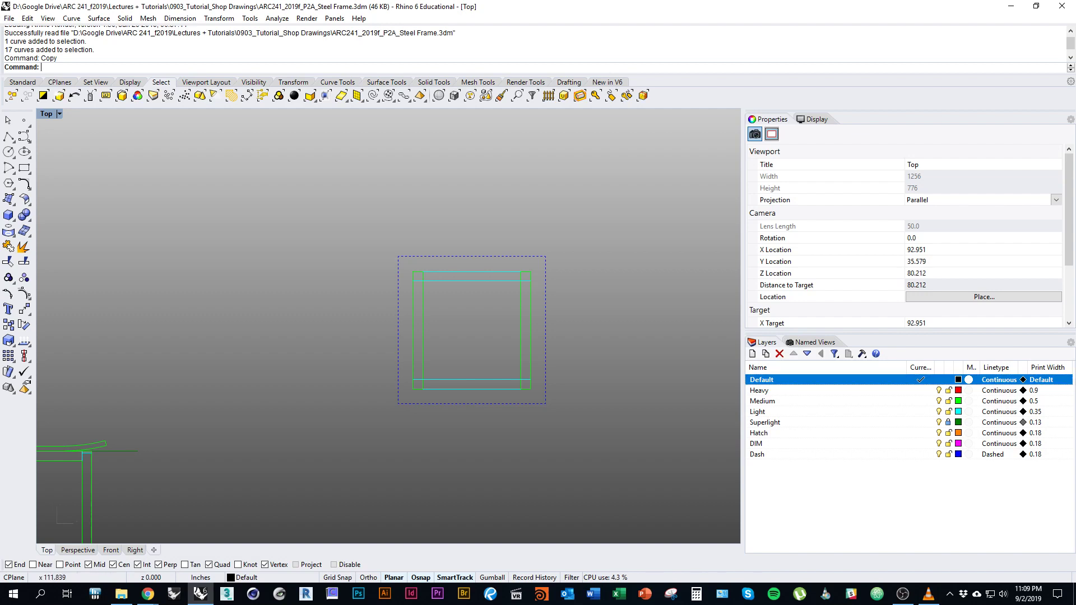
{"action": "right_click_drag", "start_coordinate": [577, 359], "coordinate": [581, 371]}
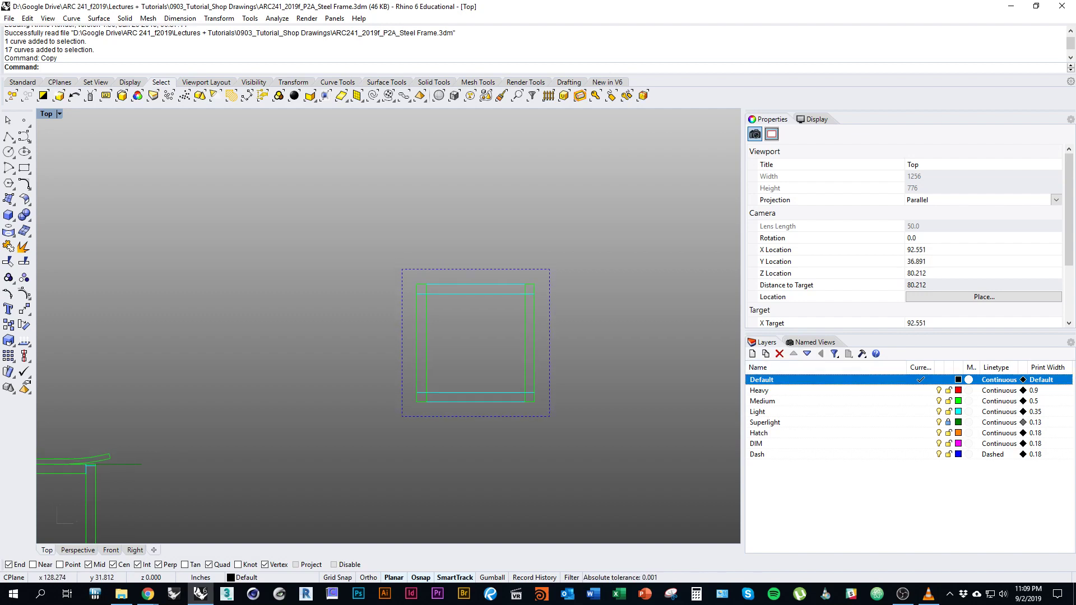
{"action": "scroll", "coordinate": [422, 248], "scroll_direction": "down", "scroll_amount": 2}
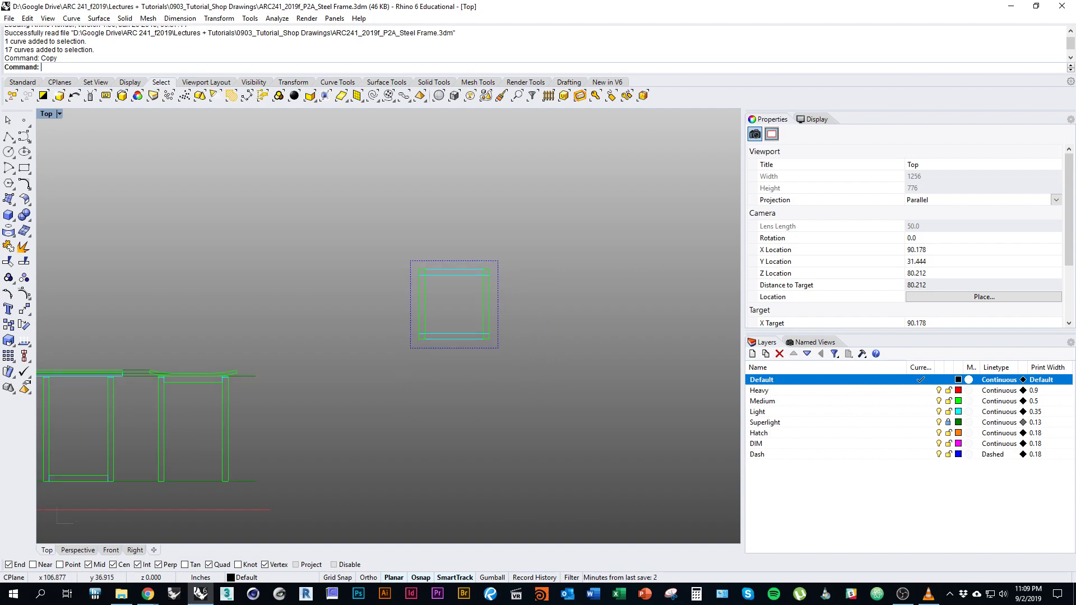
{"action": "right_click_drag", "start_coordinate": [531, 304], "coordinate": [538, 335]}
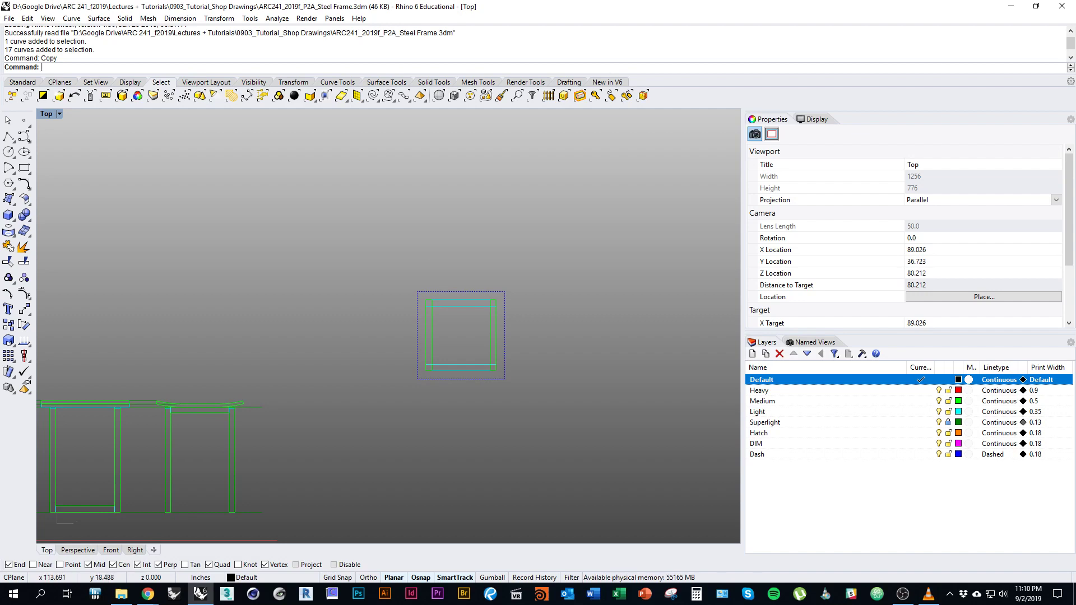
Reset to the Top view, then orbit to a low oblique view of the frames.
{"action": "right_click_drag", "start_coordinate": [522, 435], "coordinate": [393, 283], "text": "ctrl+shift"}
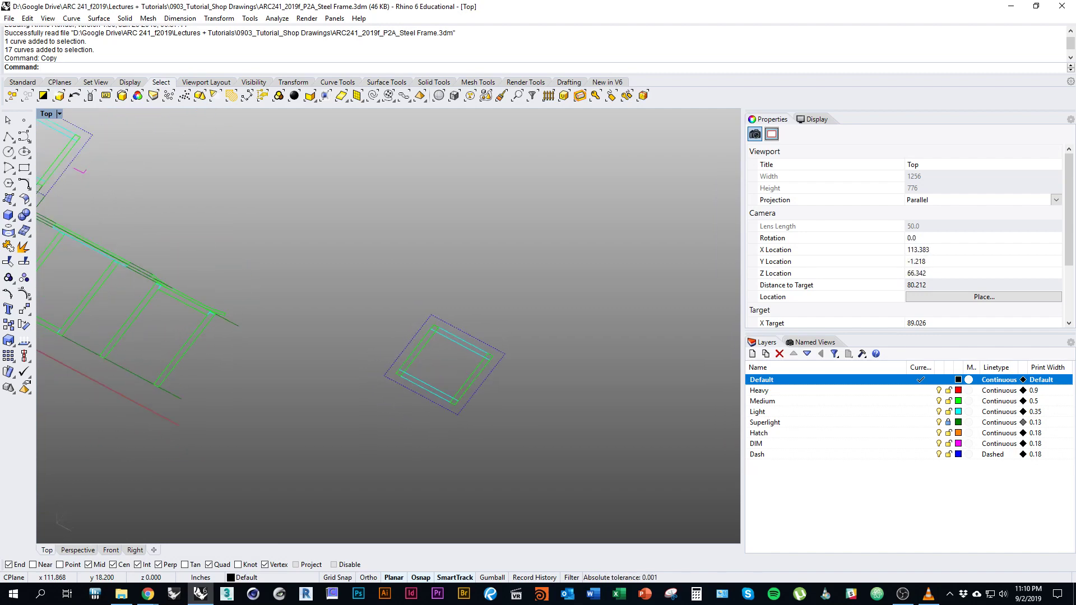
{"action": "type", "text": "Top"}
{"action": "key", "text": "Return"}
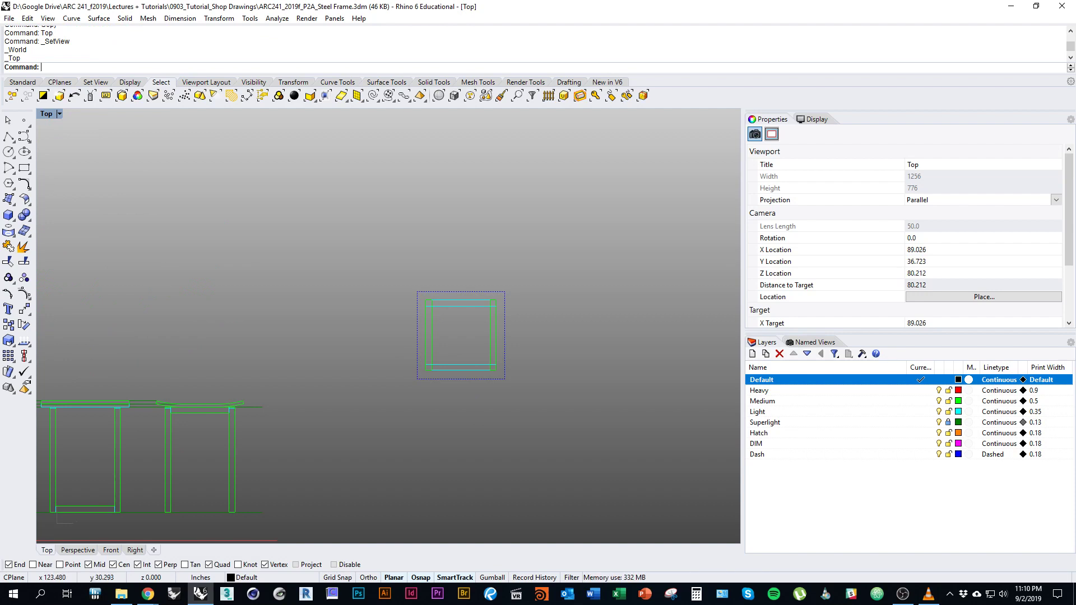
{"action": "right_click_drag", "start_coordinate": [583, 364], "coordinate": [627, 328], "text": "ctrl+shift"}
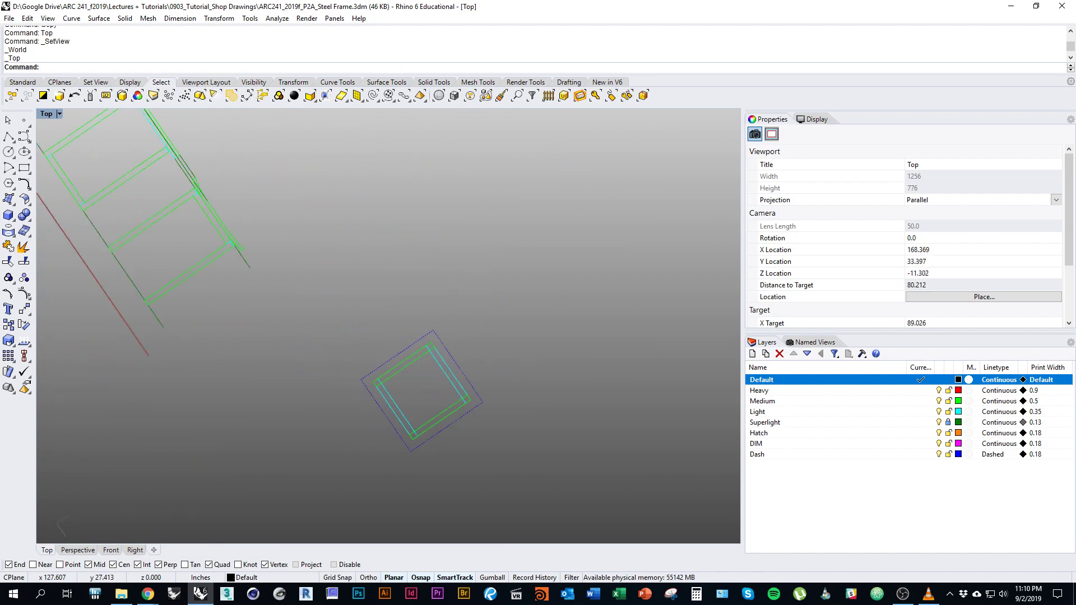
{"action": "right_click_drag", "start_coordinate": [418, 377], "coordinate": [538, 326], "text": "ctrl+shift"}
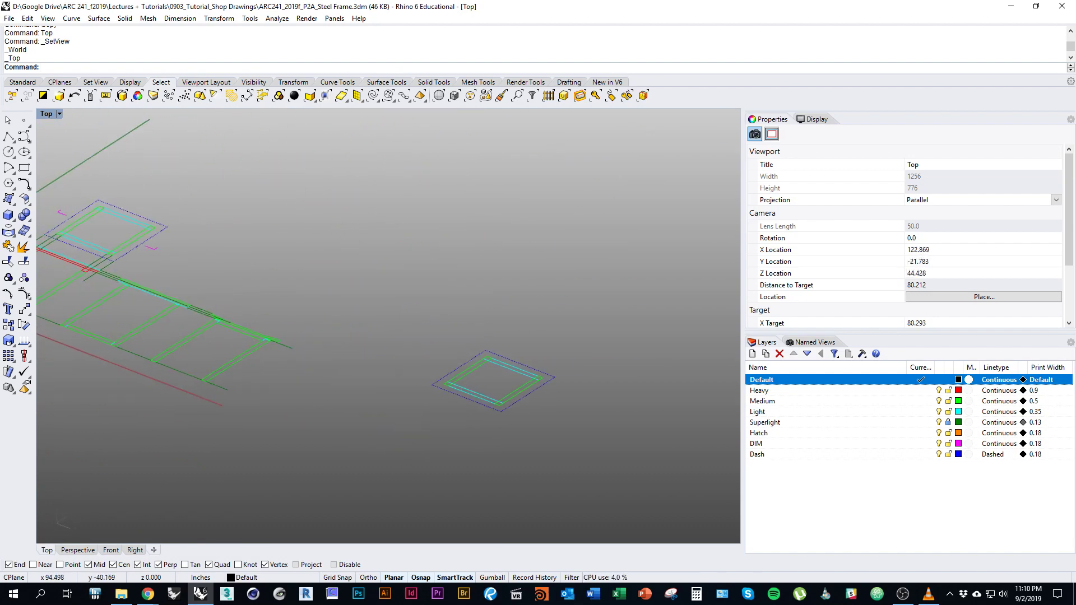
{"action": "key", "text": "ctrl+Tab"}
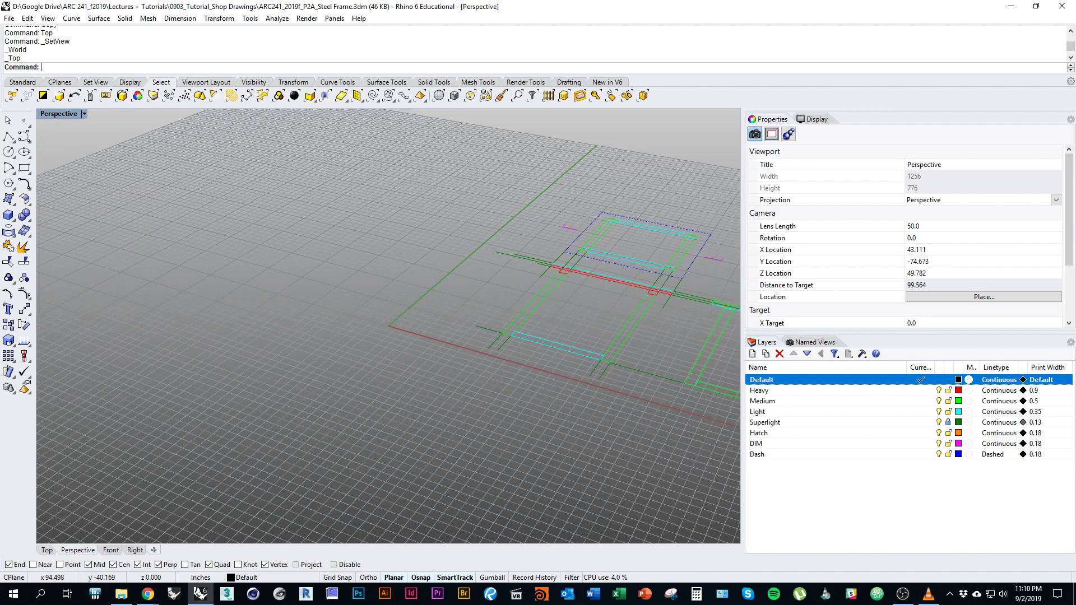
{"action": "key", "text": "Right"}
{"action": "key", "text": "Right"}
{"action": "key", "text": "Right"}
{"action": "key", "text": "Right"}
{"action": "key", "text": "Right"}
{"action": "key", "text": "Right"}
{"action": "key", "text": "Right"}
{"action": "key", "text": "Right"}
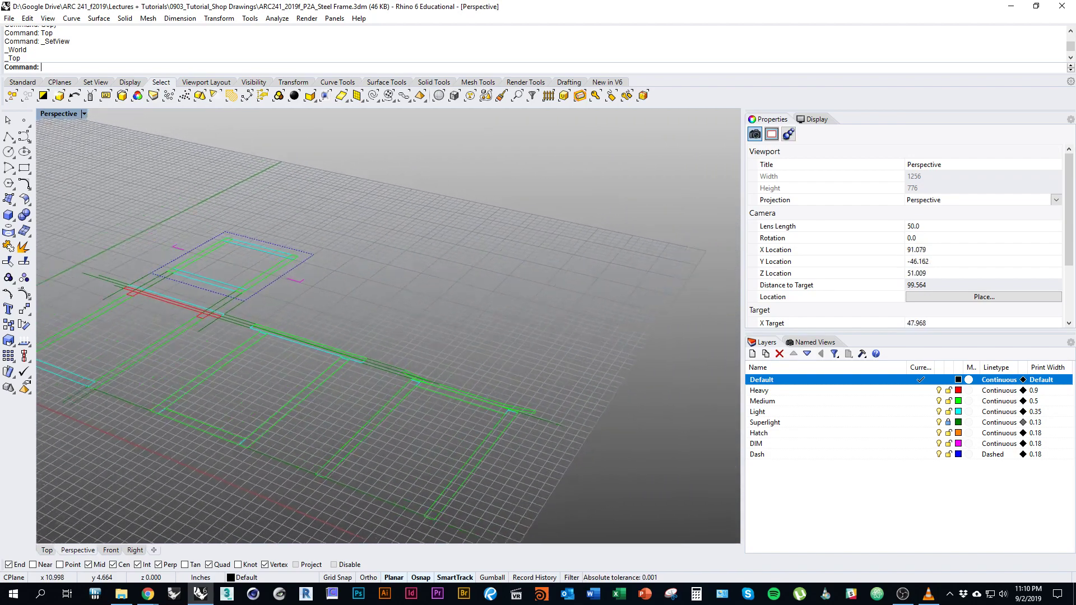
{"action": "scroll", "coordinate": [269, 291], "scroll_direction": "up", "scroll_amount": 10}
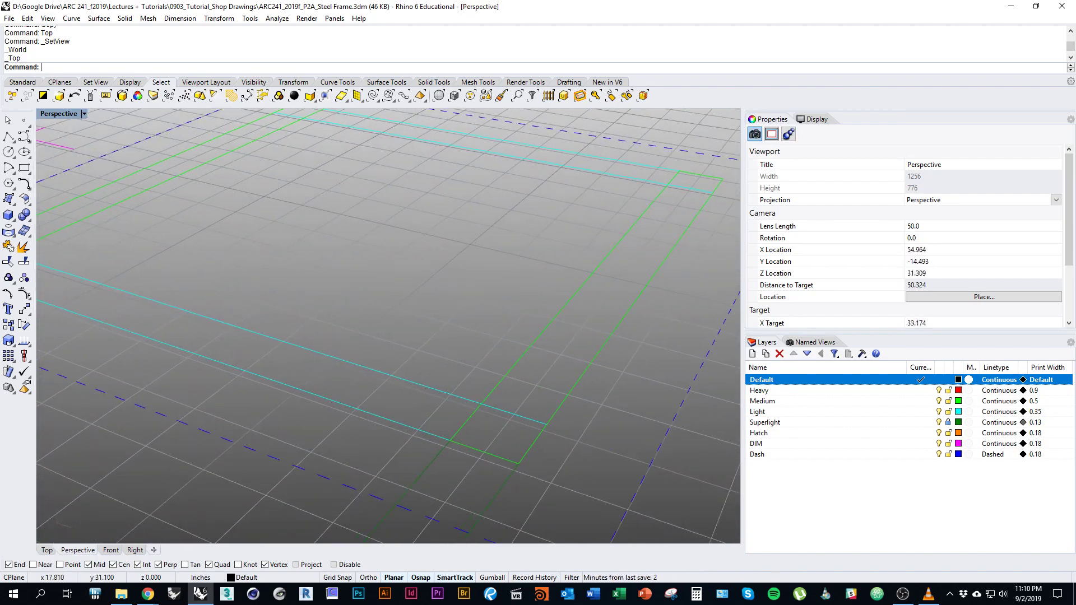
{"action": "scroll", "coordinate": [269, 292], "scroll_direction": "down", "scroll_amount": 15}
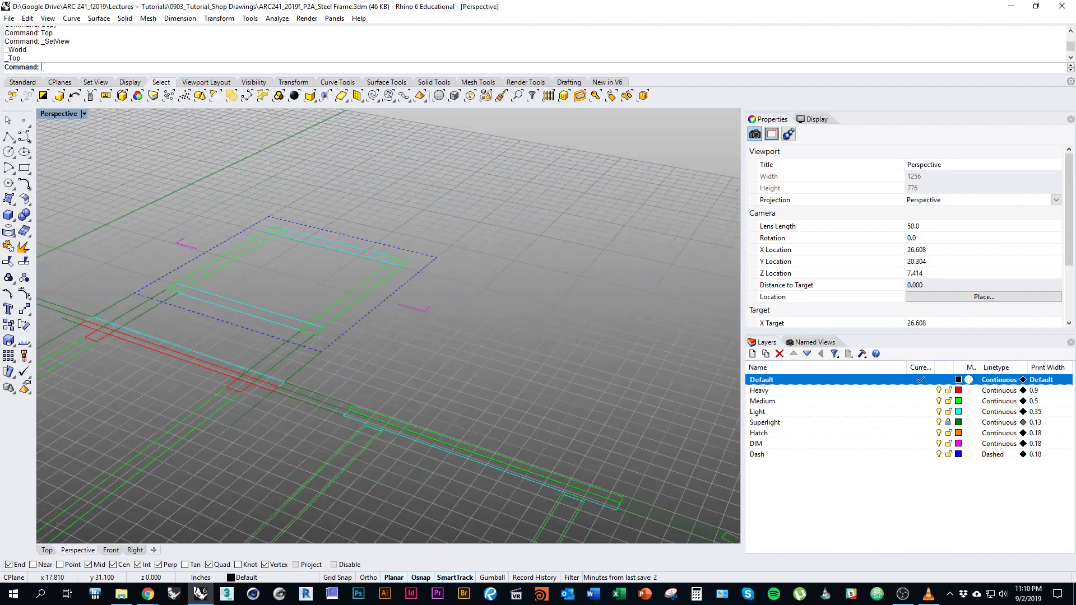
{"action": "right_click_drag", "start_coordinate": [246, 443], "coordinate": [392, 438]}
{"action": "scroll", "coordinate": [426, 448], "scroll_direction": "up", "scroll_amount": 4}
{"action": "scroll", "coordinate": [381, 443], "scroll_direction": "down", "scroll_amount": 1}
{"action": "right_click_drag", "start_coordinate": [404, 390], "coordinate": [269, 392]}
{"action": "left_click", "coordinate": [47, 551]}
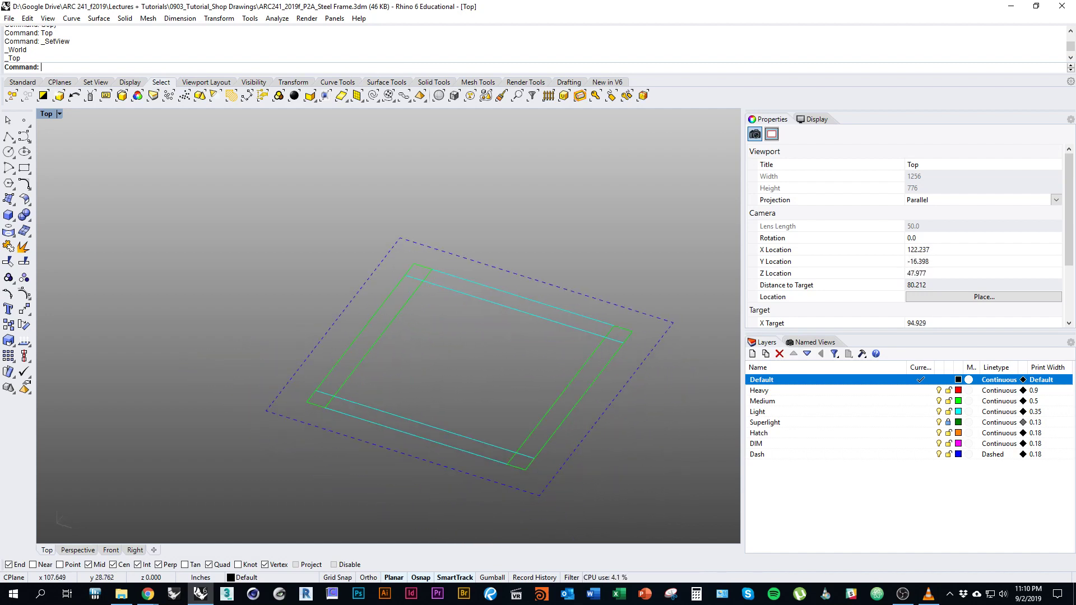
Draw a small square rectangle snapped to the first corner of the copied frame.
{"action": "left_click", "coordinate": [532, 471]}
{"action": "key", "text": "Return"}
{"action": "key", "text": "Escape"}
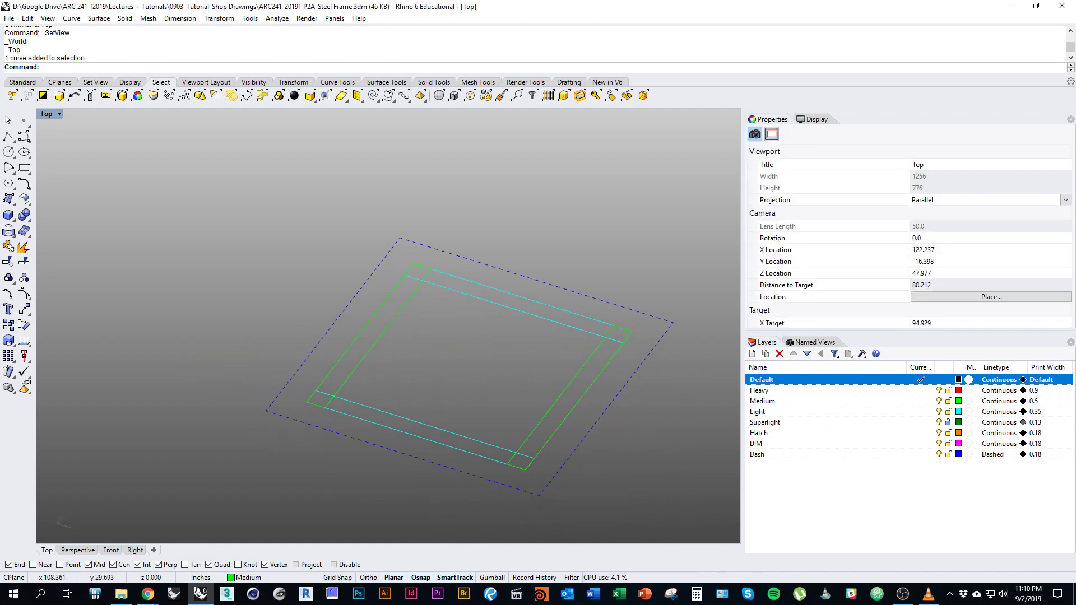
{"action": "scroll", "coordinate": [389, 465], "scroll_direction": "down", "scroll_amount": 5}
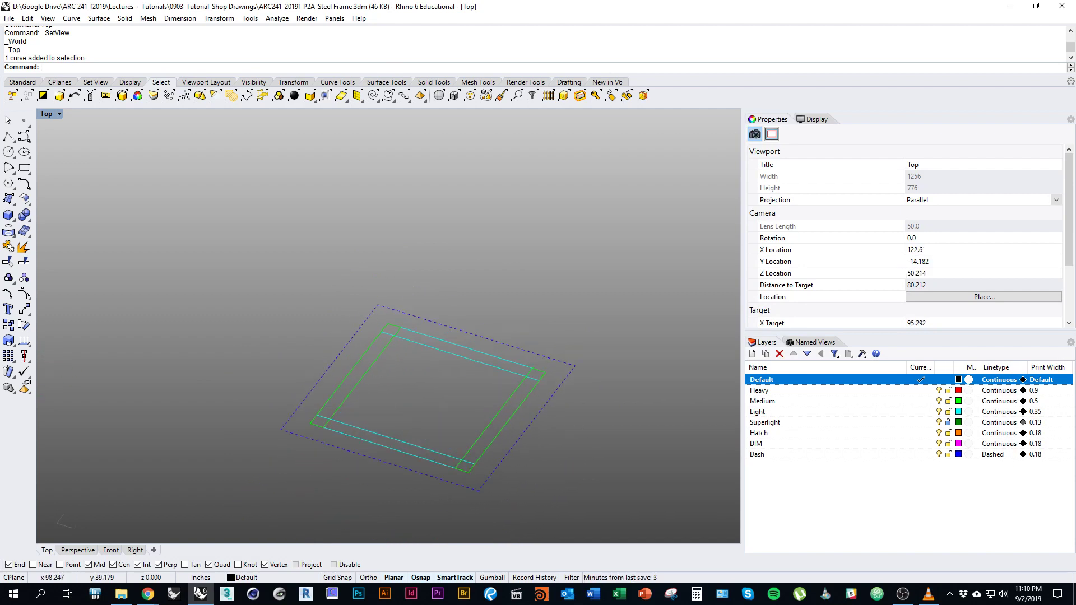
{"action": "right_click_drag", "start_coordinate": [364, 440], "coordinate": [376, 436], "text": "shift"}
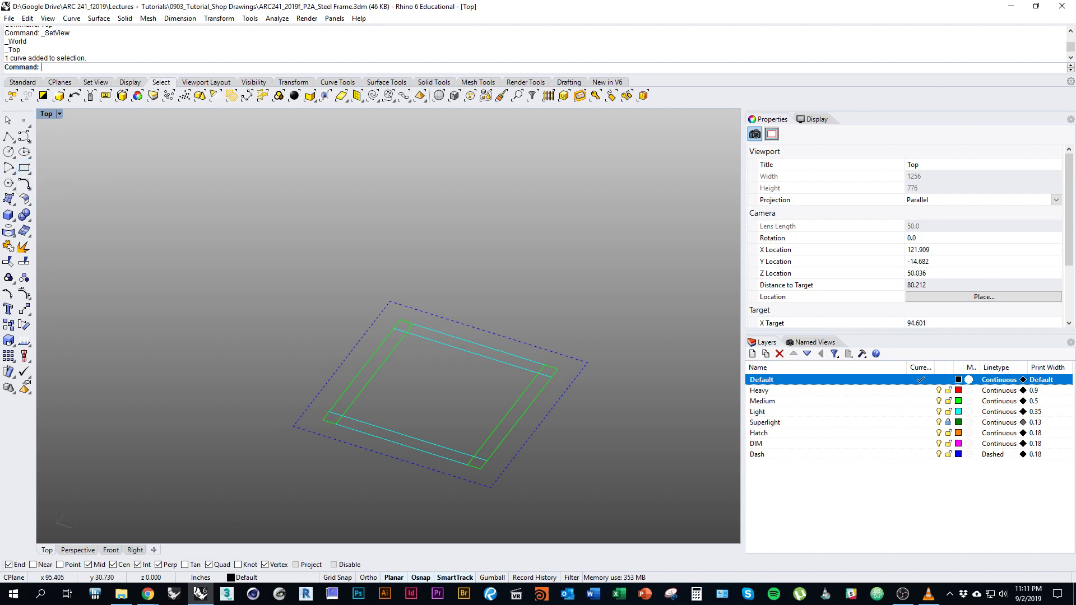
{"action": "left_click", "coordinate": [24, 167]}
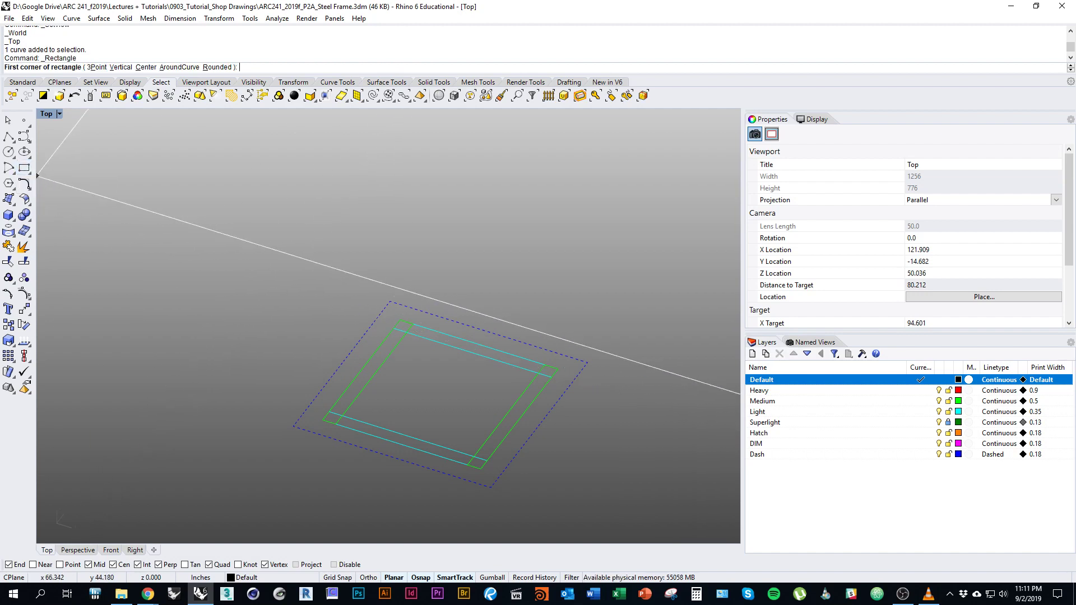
{"action": "scroll", "coordinate": [361, 372], "scroll_direction": "up", "scroll_amount": 5}
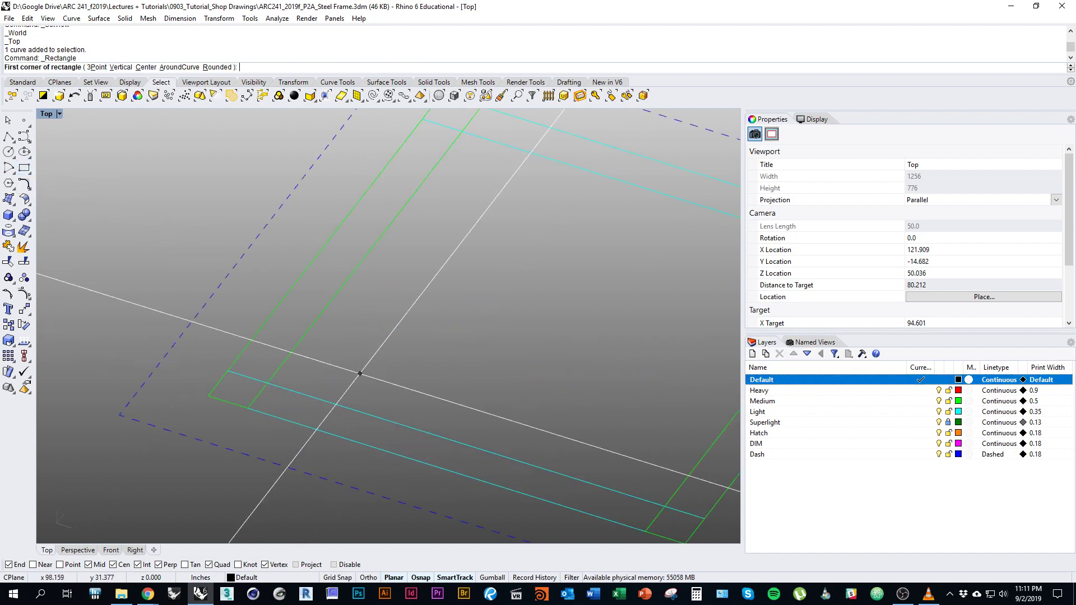
{"action": "left_click", "coordinate": [208, 396]}
{"action": "left_click", "coordinate": [268, 383]}
{"action": "right_click_drag", "start_coordinate": [236, 381], "coordinate": [409, 241]}
Draw matching corner rectangles at the next corner and the right corner.
{"action": "key", "text": "Return"}
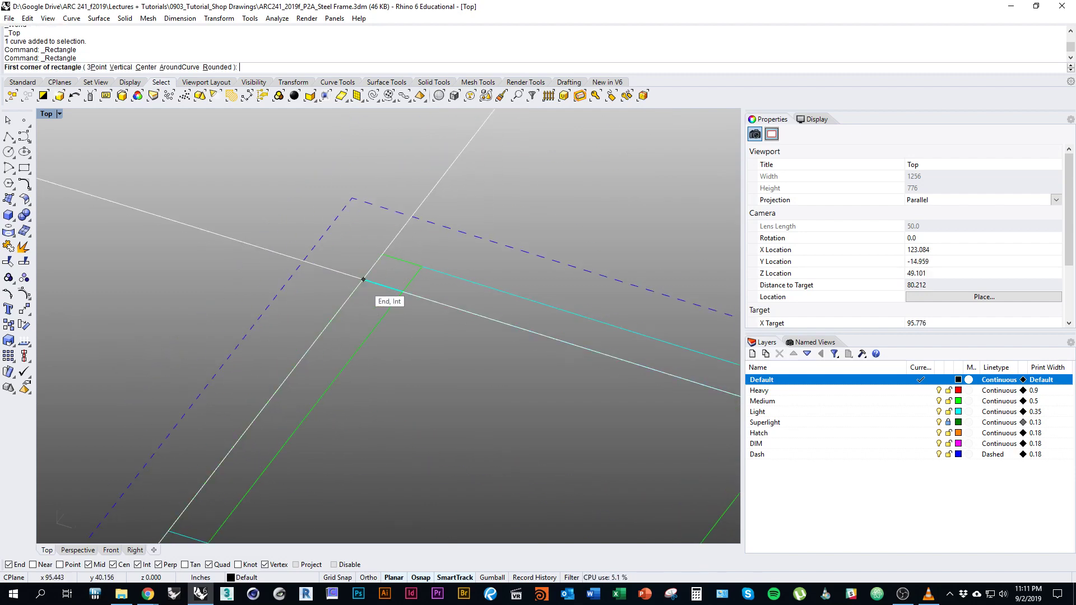
{"action": "left_click", "coordinate": [365, 279]}
{"action": "left_click", "coordinate": [424, 268]}
{"action": "key", "text": "Return"}
{"action": "right_click_drag", "start_coordinate": [504, 392], "coordinate": [348, 364]}
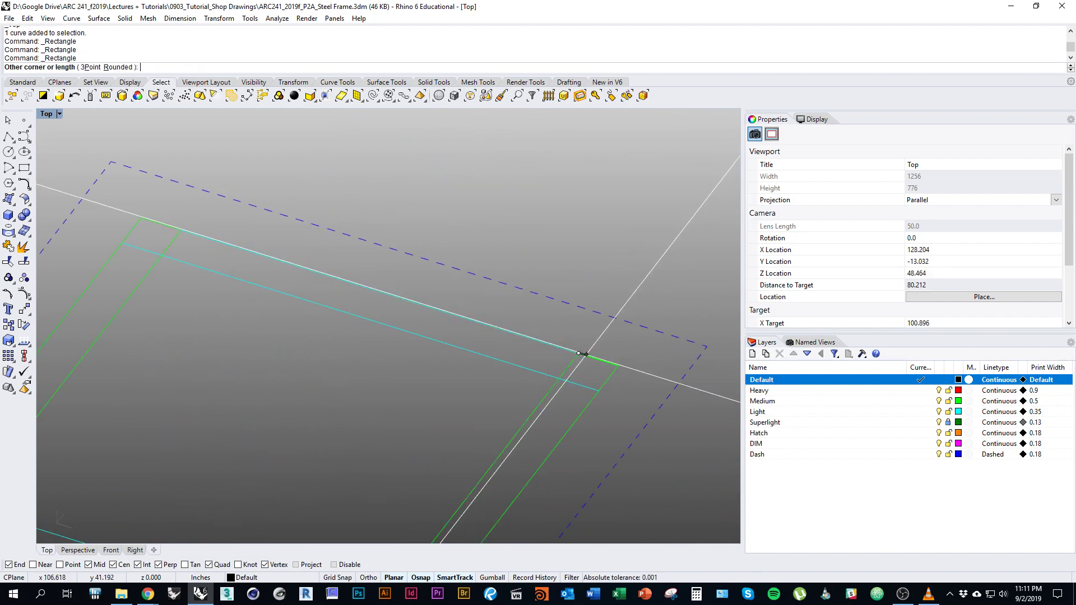
{"action": "left_click", "coordinate": [560, 348]}
{"action": "left_click", "coordinate": [613, 384]}
Draw the last rectangle at the bottom corner and start selecting it.
{"action": "right_click_drag", "start_coordinate": [612, 384], "coordinate": [694, 264]}
{"action": "key", "text": "Return"}
{"action": "left_click", "coordinate": [453, 512]}
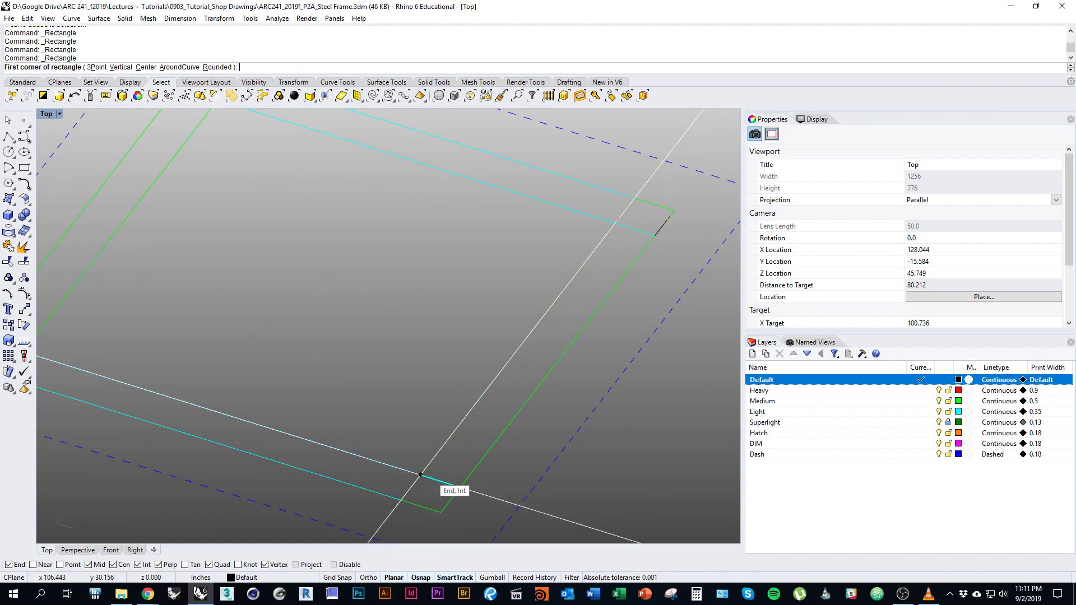
{"action": "left_click", "coordinate": [393, 525]}
{"action": "right_click_drag", "start_coordinate": [394, 525], "coordinate": [402, 499]}
{"action": "scroll", "coordinate": [544, 415], "scroll_direction": "down", "scroll_amount": 3}
{"action": "left_click", "coordinate": [504, 482]}
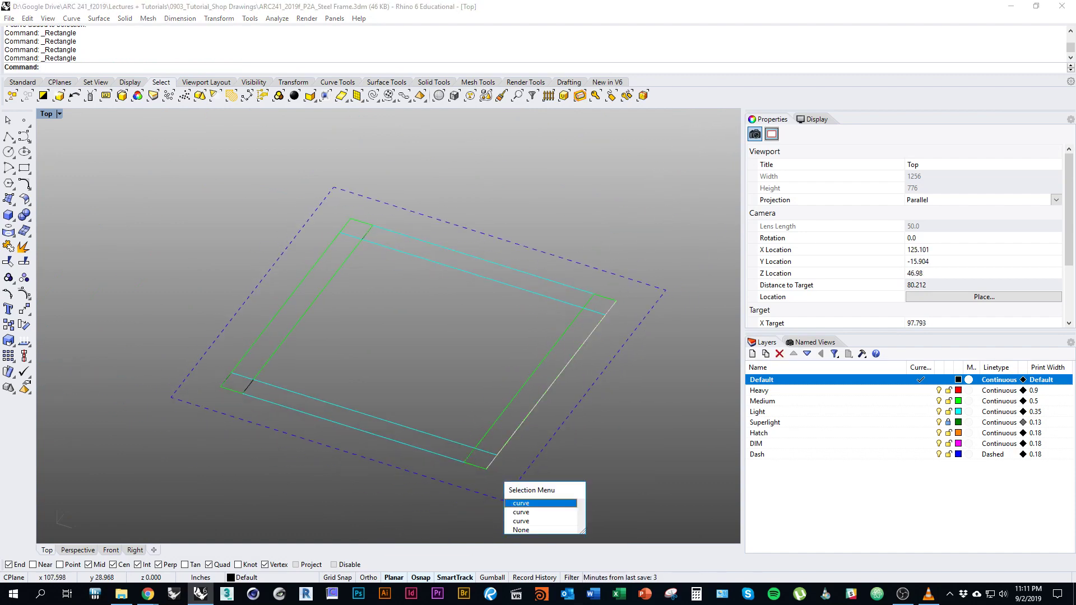
Pick each of the four corner rectangles from the Selection Menu until 4 closed curves are selected.
{"action": "left_click", "coordinate": [521, 521]}
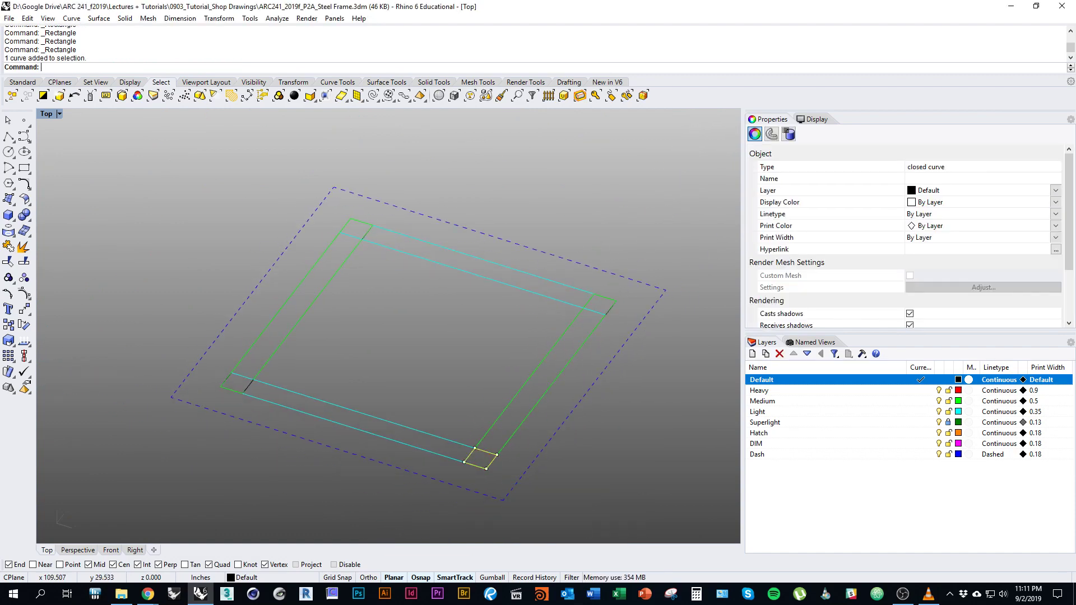
{"action": "right_click_drag", "start_coordinate": [521, 477], "coordinate": [471, 527]}
{"action": "left_click", "coordinate": [561, 360]}
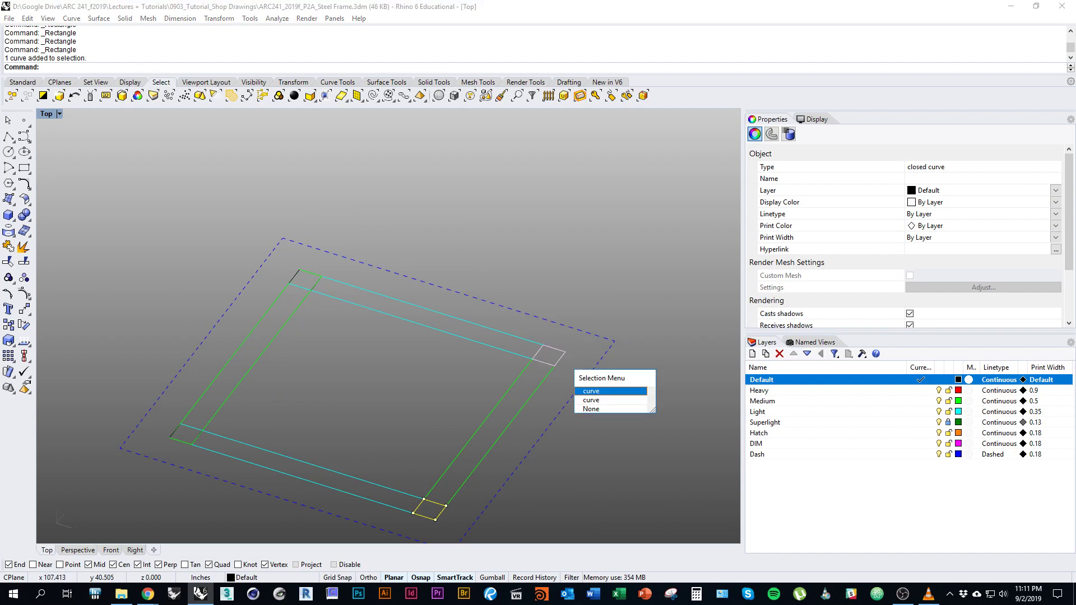
{"action": "left_click", "coordinate": [594, 391]}
{"action": "right_click_drag", "start_coordinate": [504, 314], "coordinate": [592, 399]}
{"action": "left_click", "coordinate": [410, 370]}
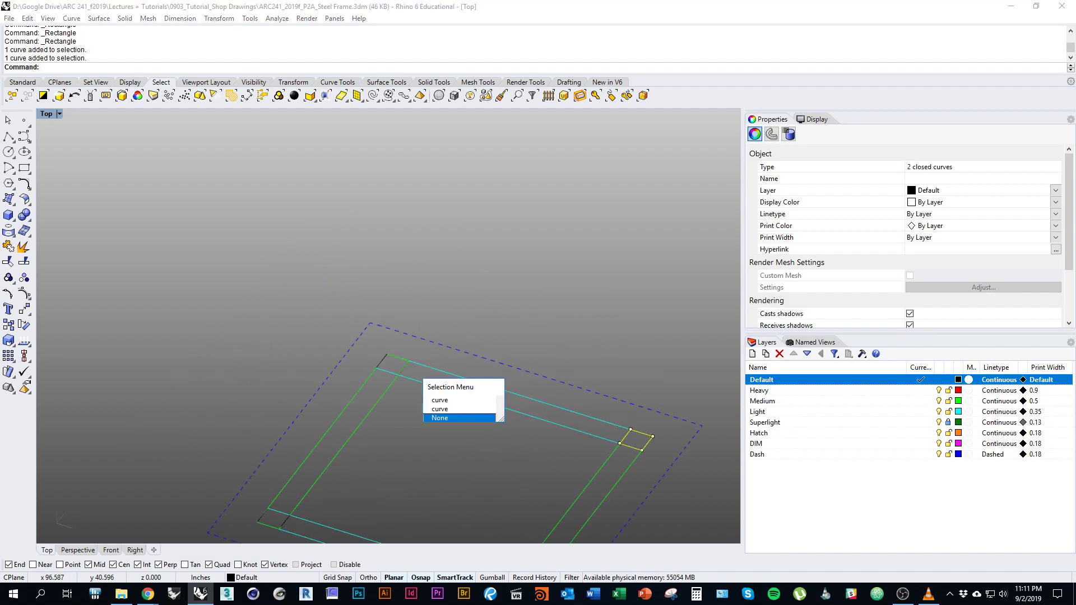
{"action": "left_click", "coordinate": [440, 400]}
{"action": "right_click_drag", "start_coordinate": [440, 400], "coordinate": [507, 332]}
{"action": "left_click", "coordinate": [355, 452]}
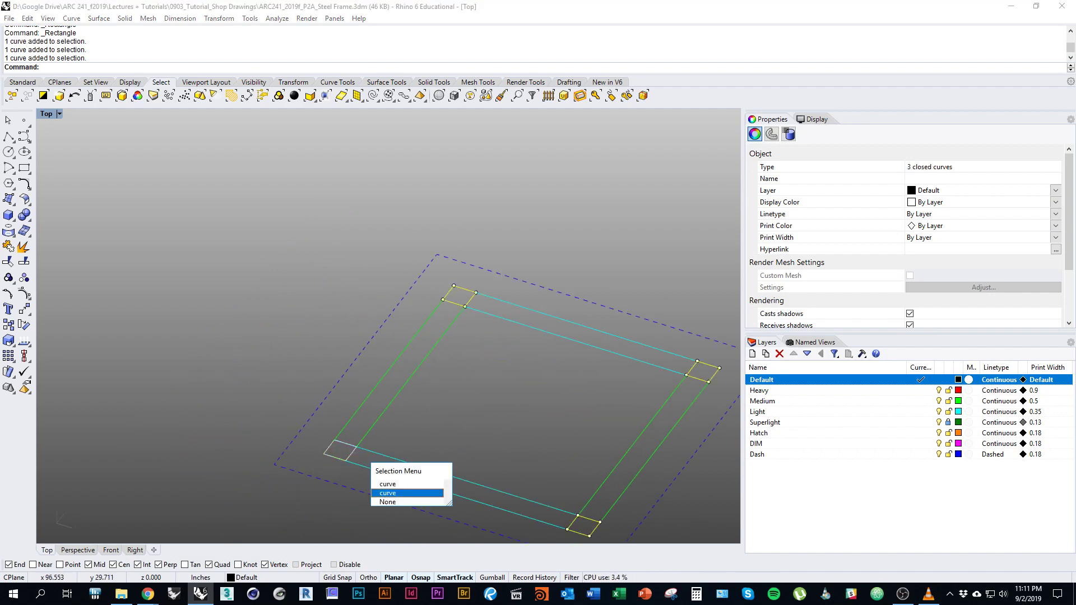
{"action": "left_click", "coordinate": [407, 493]}
{"action": "scroll", "coordinate": [329, 329], "scroll_direction": "down", "scroll_amount": 3}
{"action": "scroll", "coordinate": [429, 508], "scroll_direction": "down", "scroll_amount": 3}
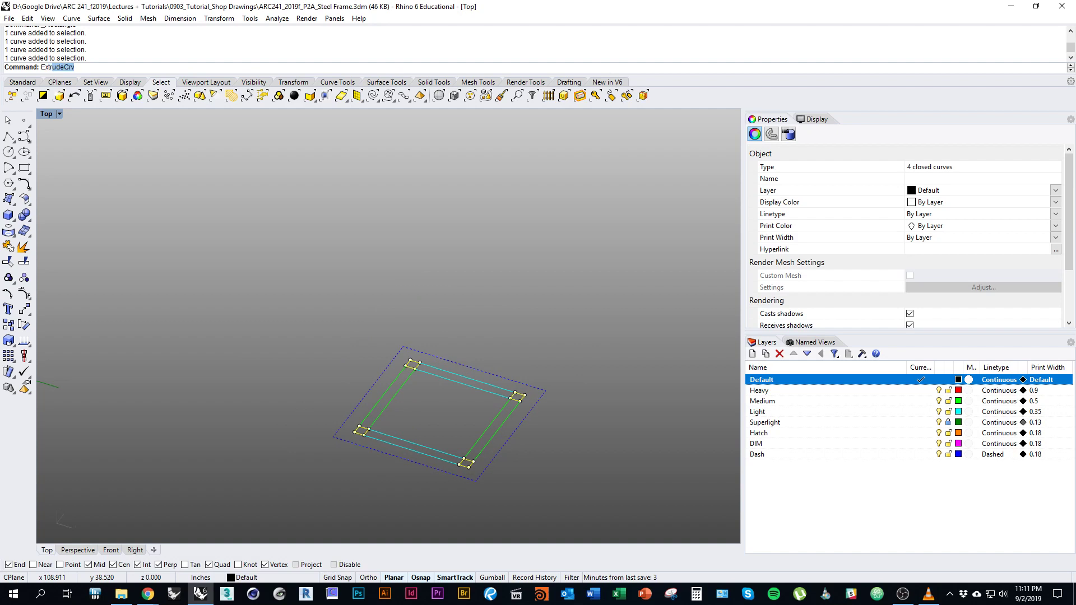
Extrude the four rectangles 18 inches upward into solid posts with ExtrudeCrv.
{"action": "type", "text": "rudeCrv"}
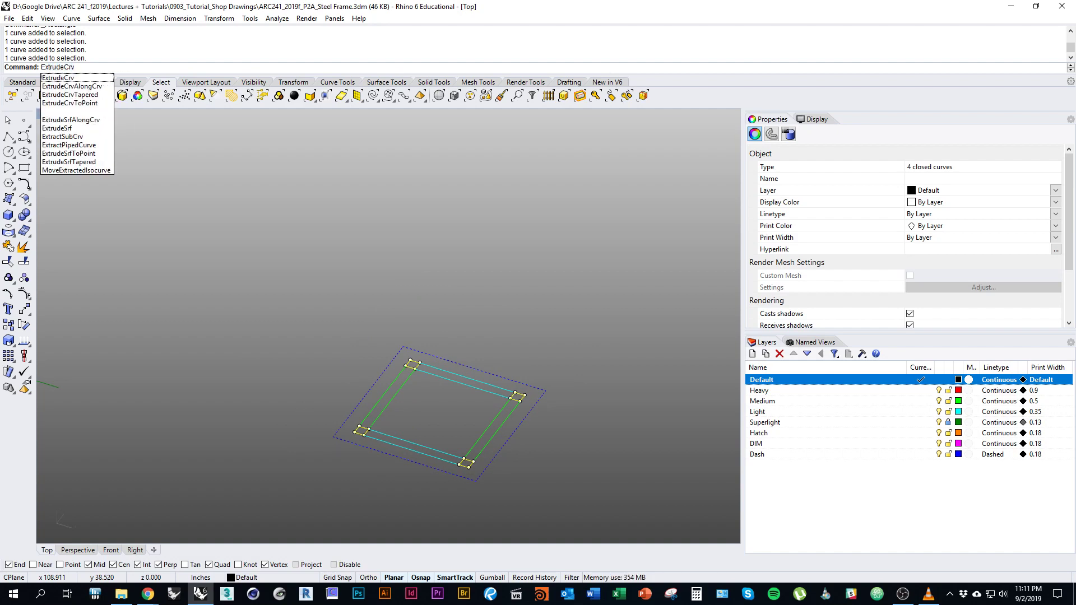
{"action": "key", "text": "Return"}
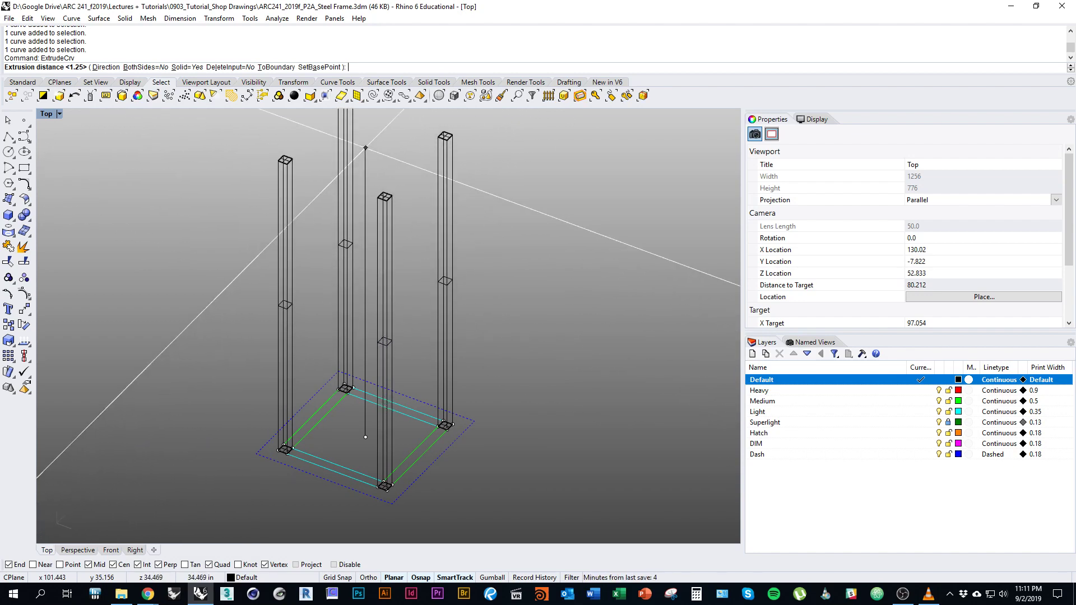
{"action": "right_click_drag", "start_coordinate": [365, 206], "coordinate": [344, 219]}
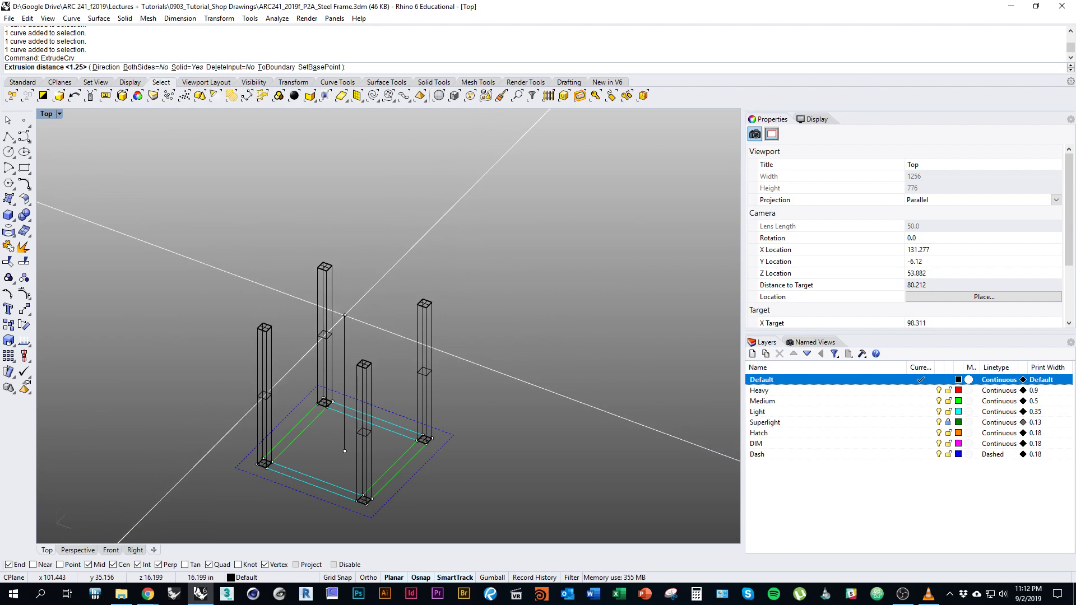
{"action": "type", "text": "18"}
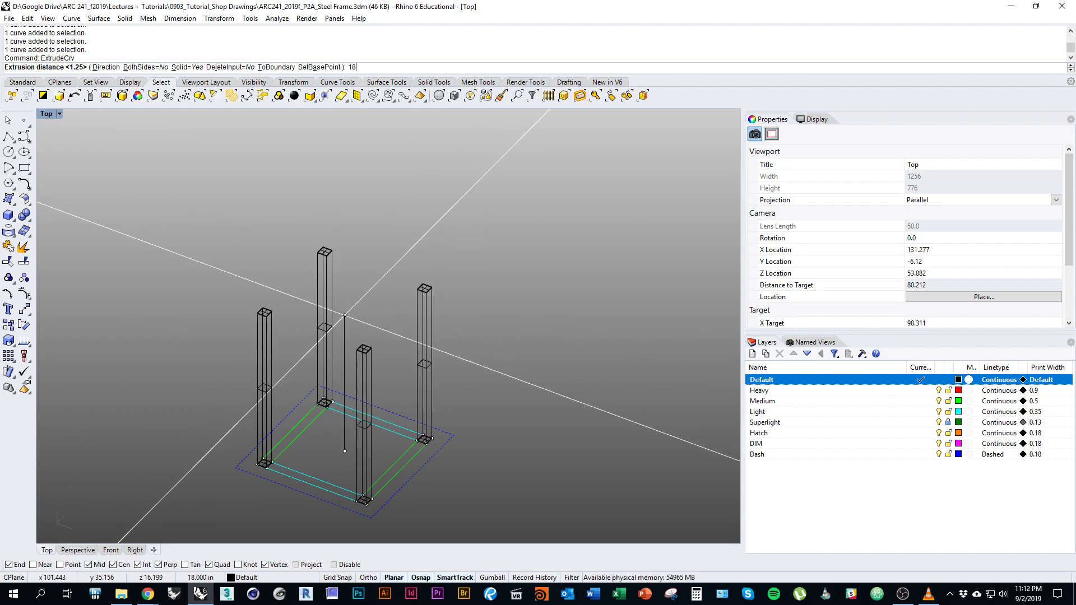
{"action": "key", "text": "Return"}
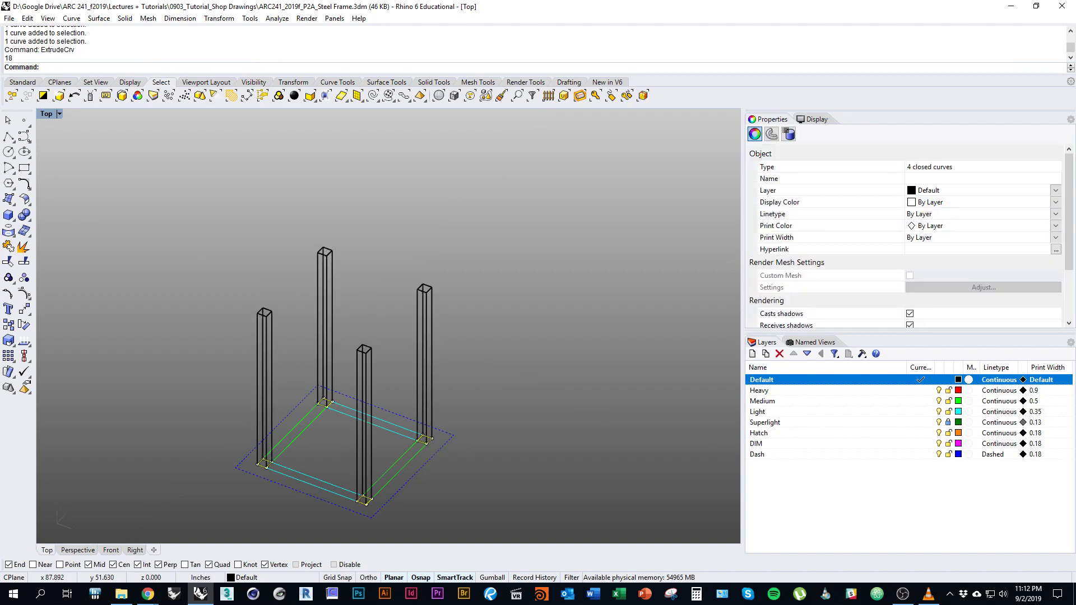
{"action": "key", "text": "Escape"}
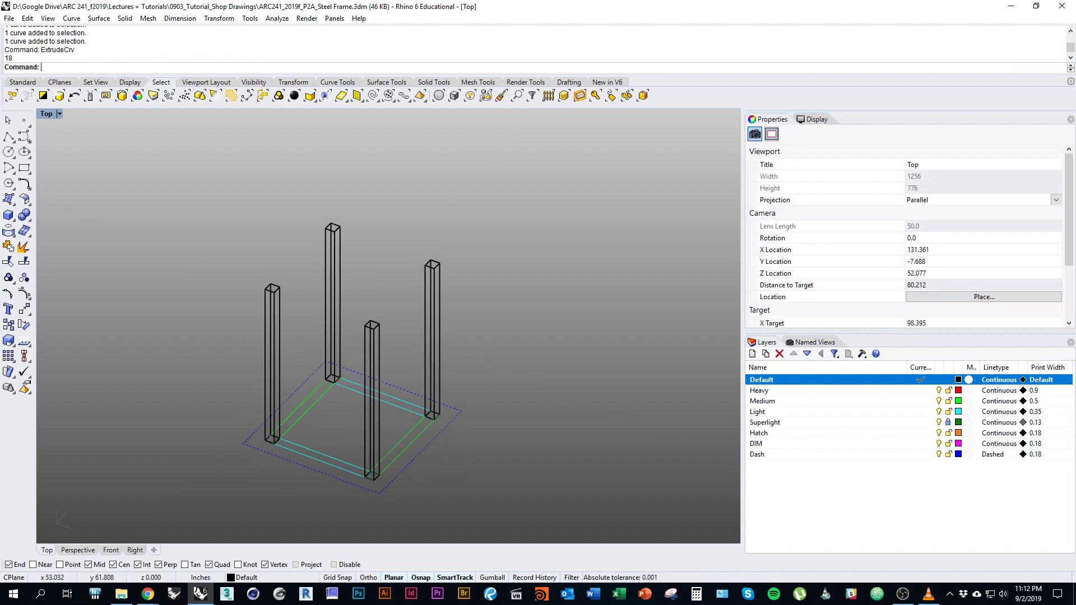
Switch the viewport to Shaded display and orbit around the posts.
{"action": "left_click", "coordinate": [59, 113]}
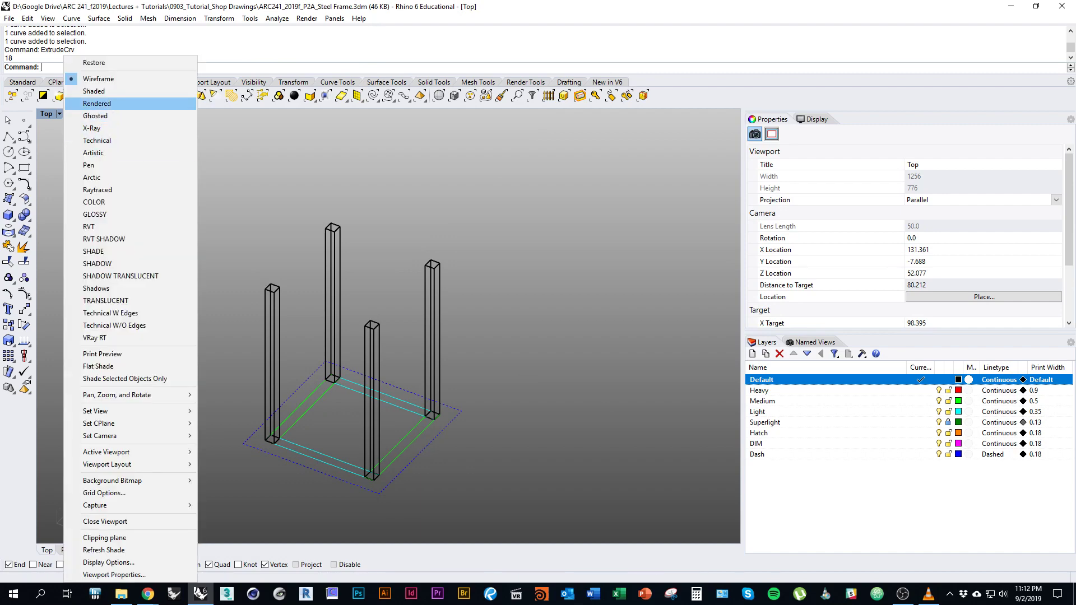
{"action": "left_click", "coordinate": [93, 91]}
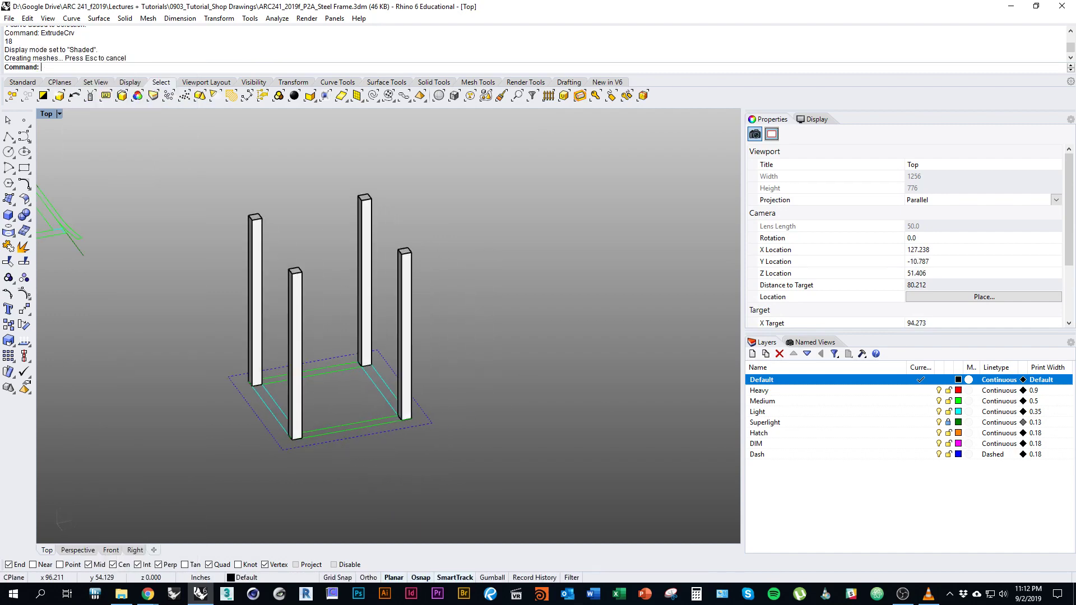
{"action": "key", "text": "Left"}
{"action": "key", "text": "Left"}
{"action": "key", "text": "Left"}
{"action": "key", "text": "Up"}
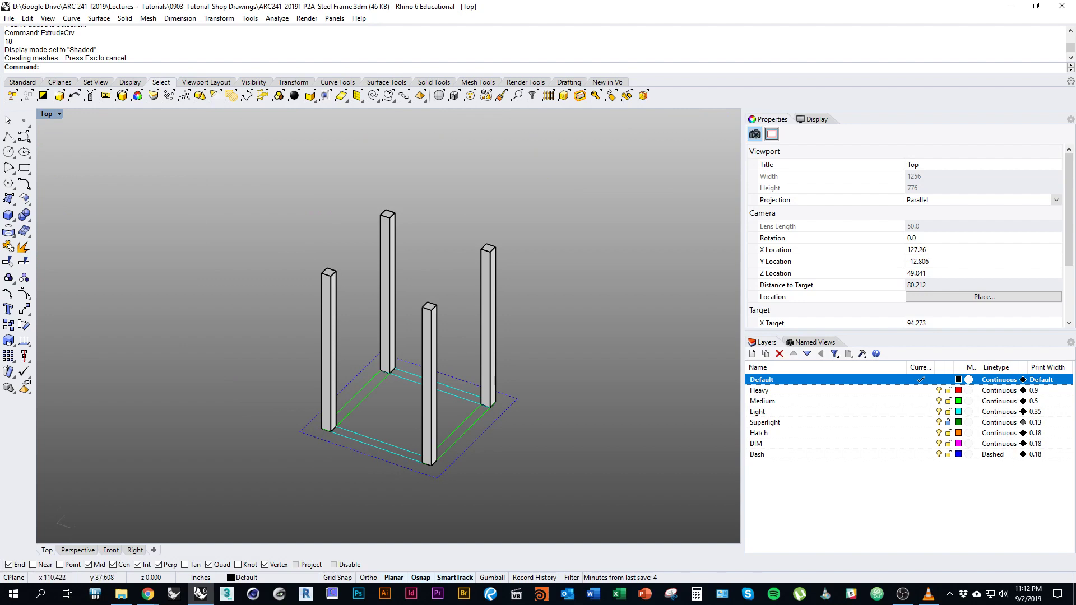
{"action": "key", "text": "Left"}
{"action": "key", "text": "Left"}
{"action": "key", "text": "Up"}
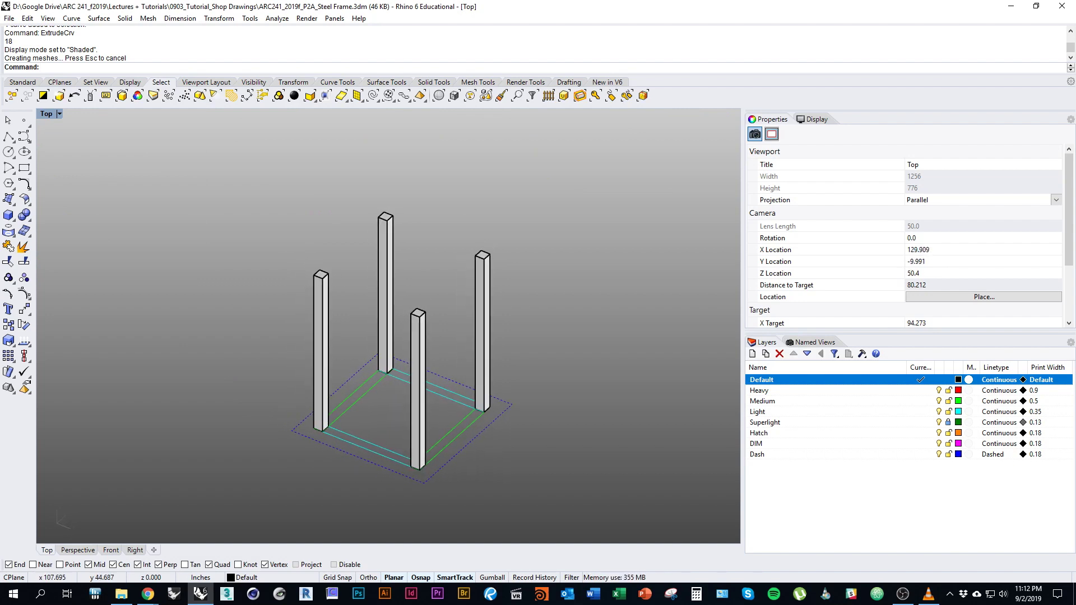
{"action": "key", "text": "Left"}
{"action": "key", "text": "Left"}
{"action": "key", "text": "Left"}
{"action": "key", "text": "Up"}
{"action": "key", "text": "Up"}
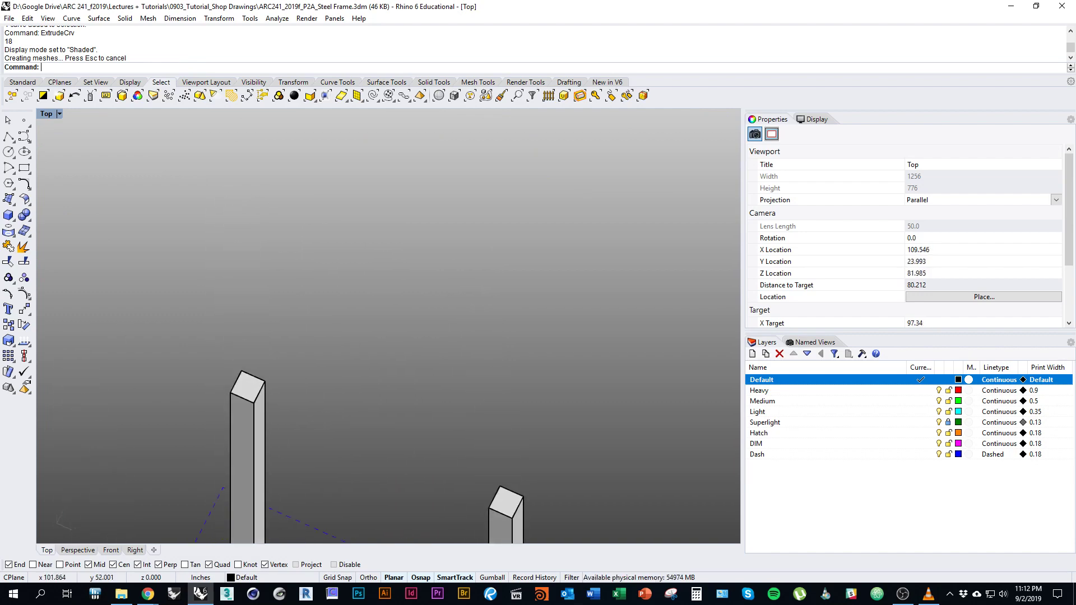
{"action": "key", "text": "Up"}
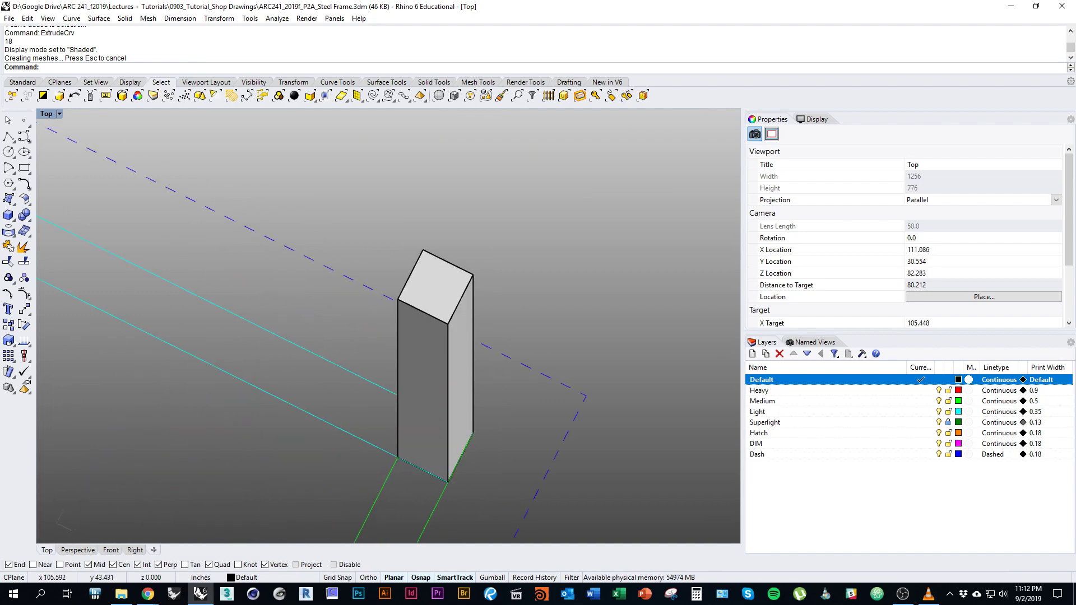
Zoom and pan to frame the four posts over the square base.
{"action": "scroll", "coordinate": [526, 386], "scroll_direction": "down", "scroll_amount": 9}
{"action": "right_click_drag", "start_coordinate": [527, 387], "coordinate": [507, 302], "text": "ctrl+shift"}
{"action": "scroll", "coordinate": [470, 443], "scroll_direction": "down", "scroll_amount": 8}
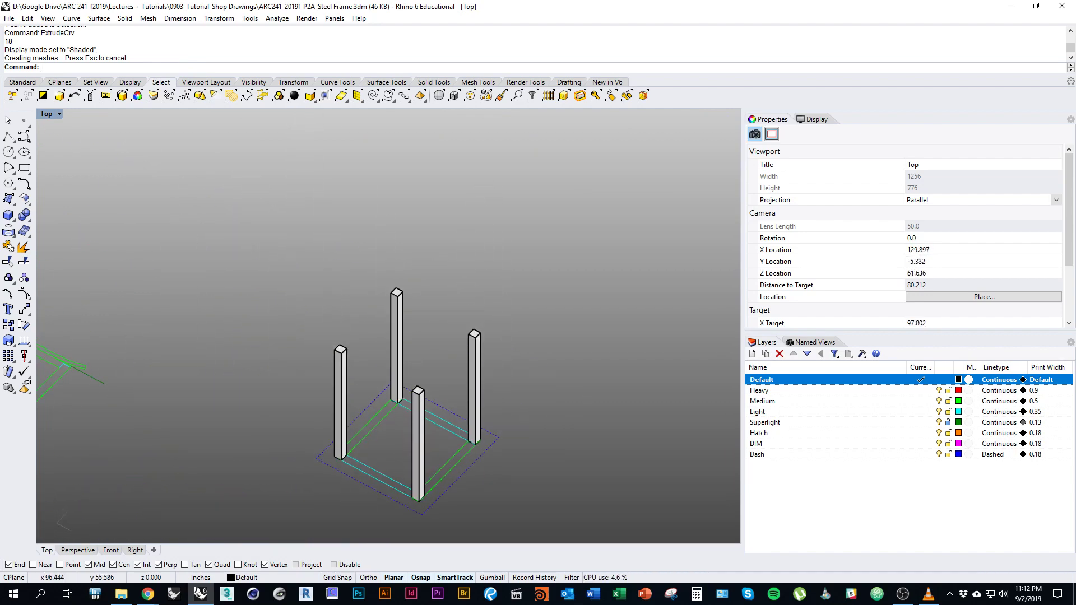
{"action": "mouse_move", "coordinate": [470, 443]}
{"action": "right_mouse_down"}
{"action": "mouse_move", "coordinate": [461, 370]}
{"action": "mouse_move", "coordinate": [476, 428]}
{"action": "right_mouse_up"}
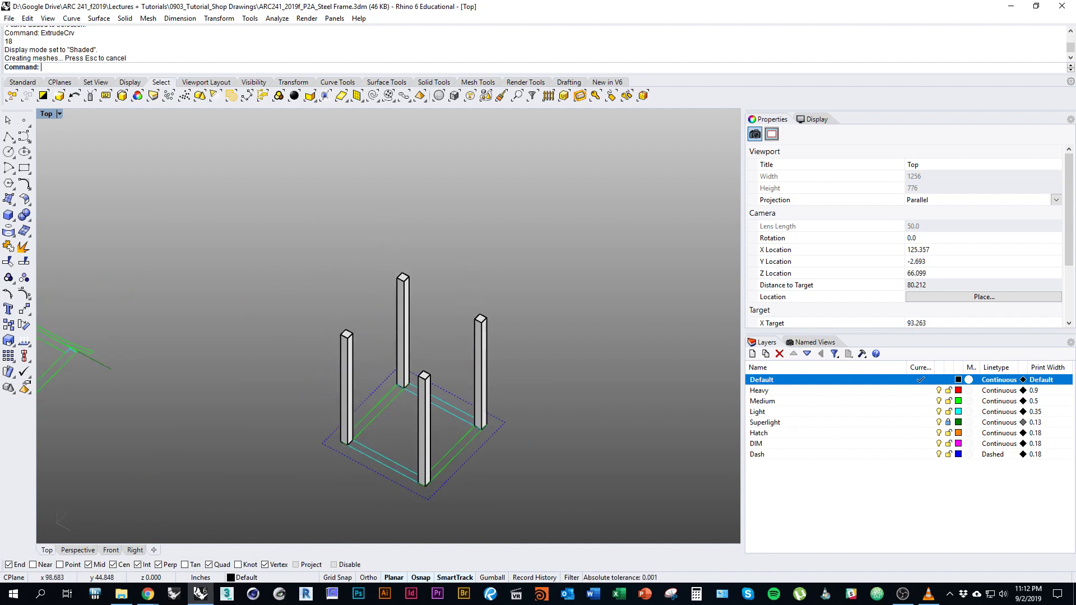
{"action": "scroll", "coordinate": [476, 428], "scroll_direction": "down", "scroll_amount": 10}
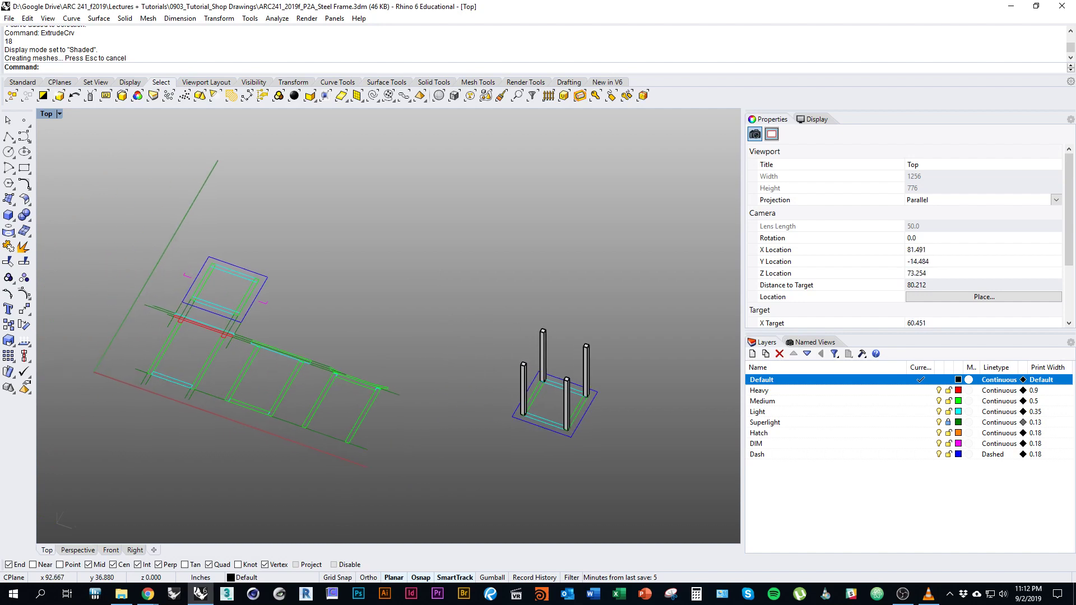
{"action": "right_click_drag", "start_coordinate": [476, 428], "coordinate": [529, 441]}
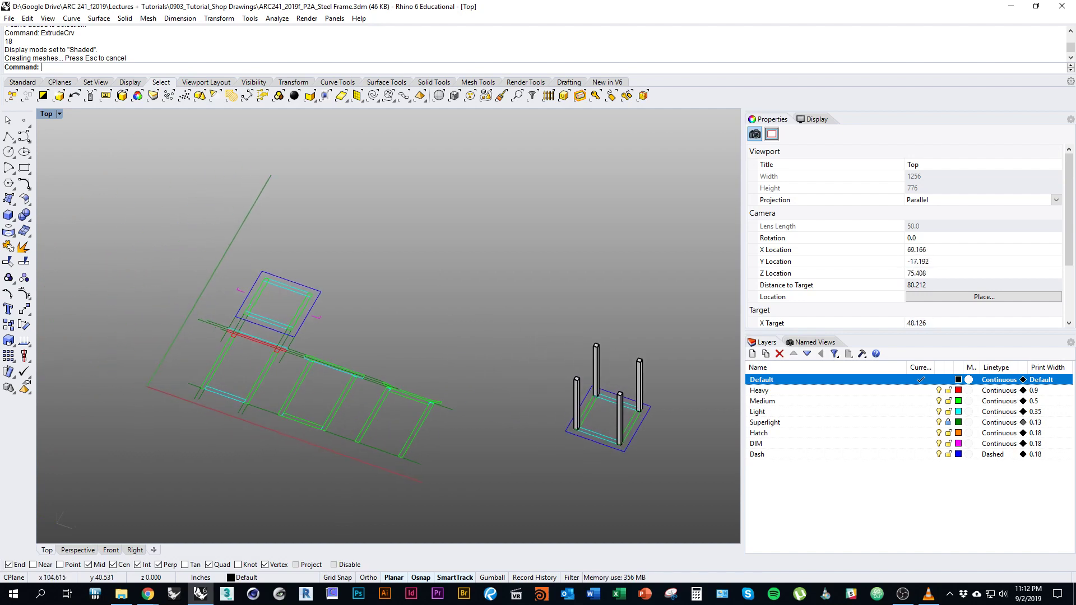
{"action": "right_click_drag", "start_coordinate": [632, 414], "coordinate": [555, 420]}
{"action": "scroll", "coordinate": [521, 388], "scroll_direction": "up", "scroll_amount": 6}
{"action": "scroll", "coordinate": [482, 432], "scroll_direction": "up", "scroll_amount": 6}
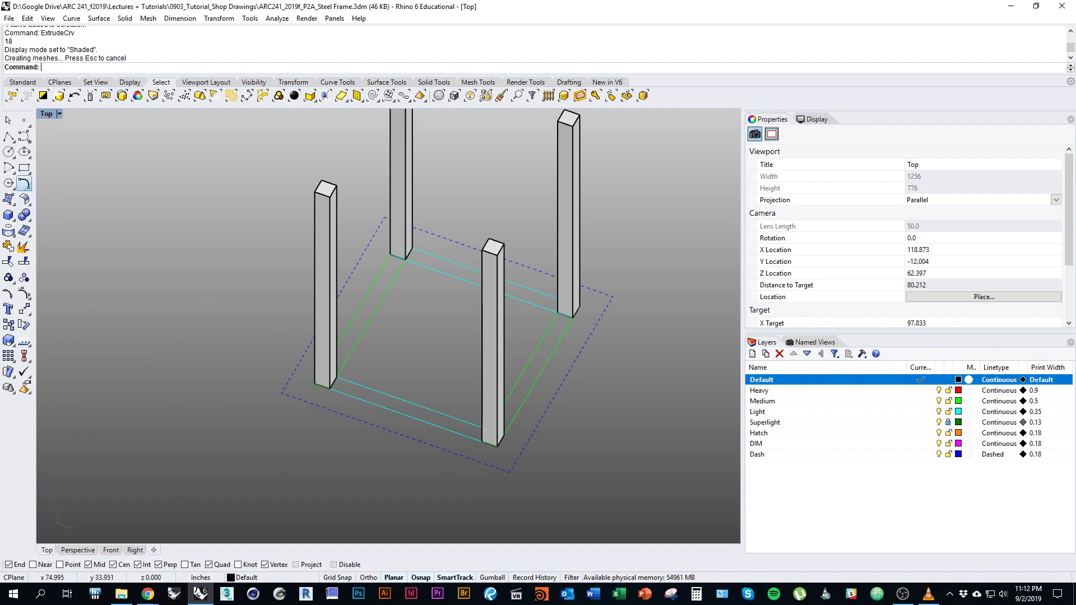
Draw a 3-point rectangle 1 inch wide at the front post's base.
{"action": "left_click", "coordinate": [27, 170]}
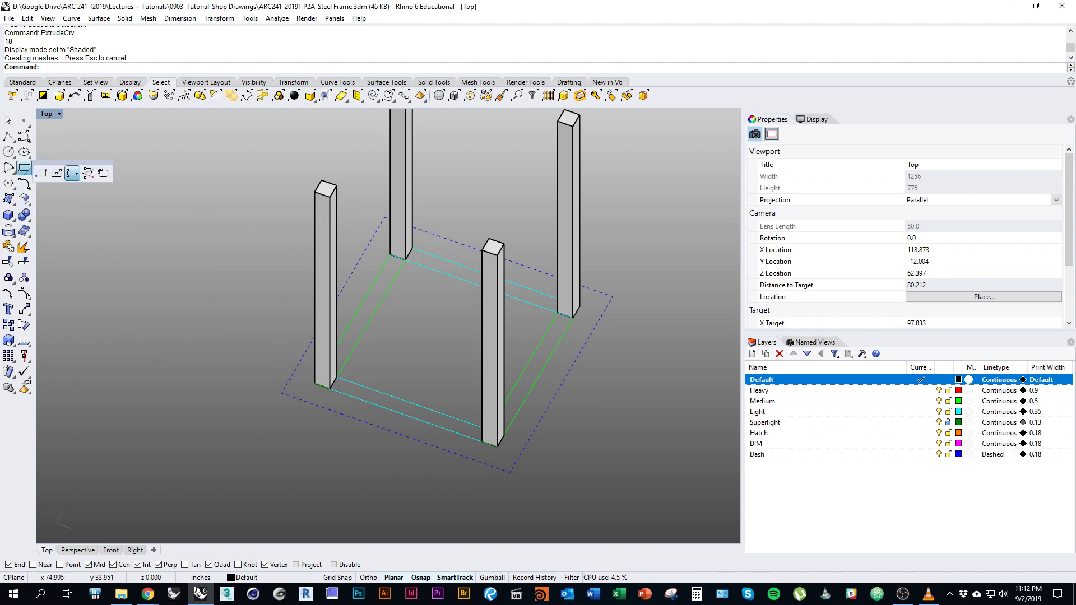
{"action": "left_click", "coordinate": [40, 173]}
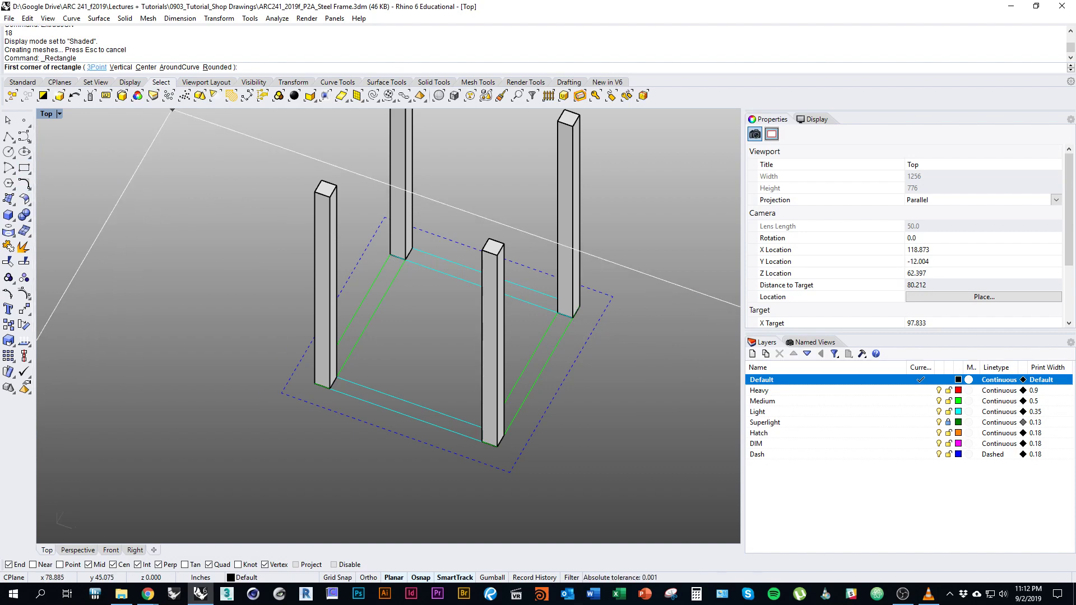
{"action": "left_click", "coordinate": [96, 66]}
{"action": "scroll", "coordinate": [443, 428], "scroll_direction": "up", "scroll_amount": 5}
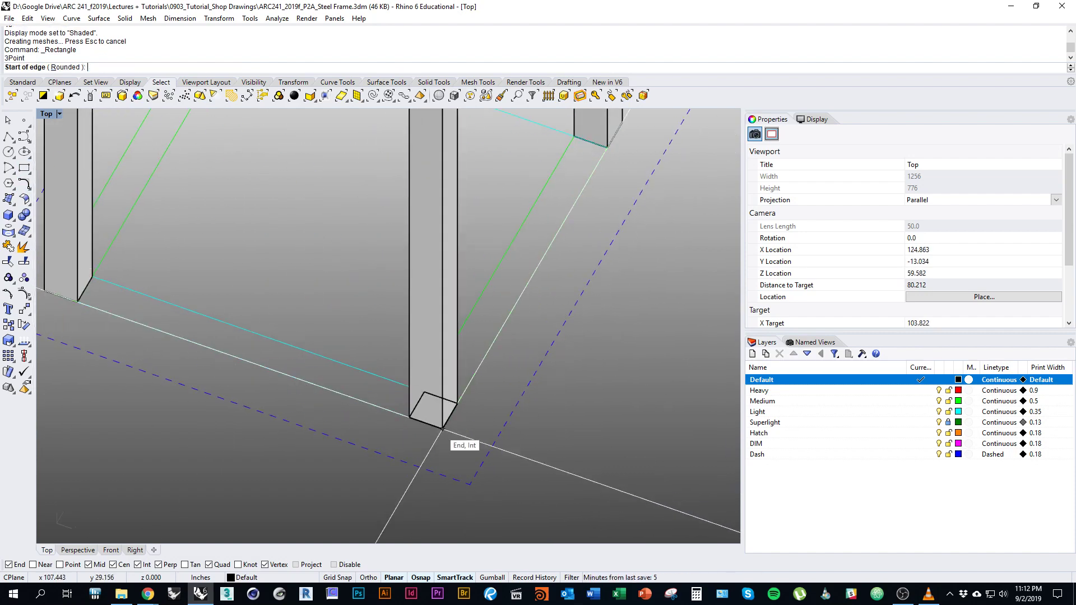
{"action": "left_click", "coordinate": [457, 403]}
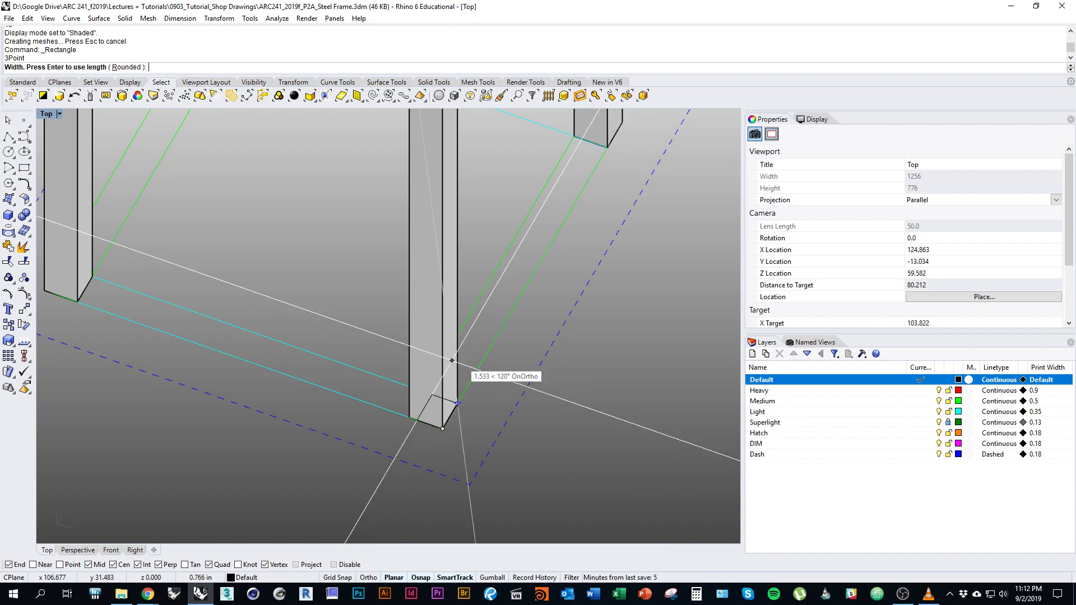
{"action": "scroll", "coordinate": [456, 292], "scroll_direction": "down", "scroll_amount": 4}
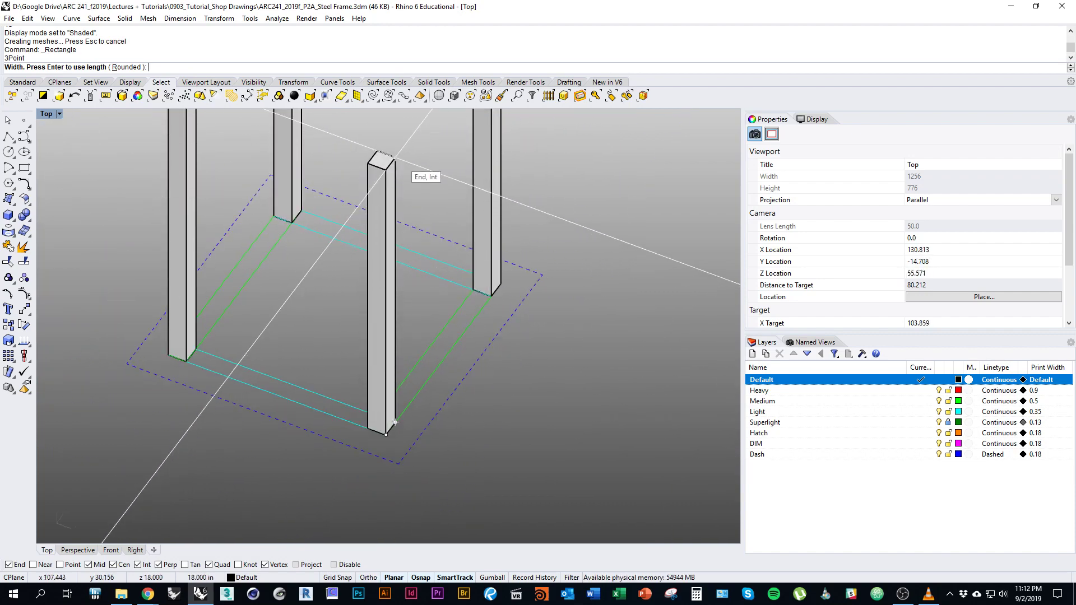
{"action": "type", "text": "1"}
{"action": "key", "text": "Return"}
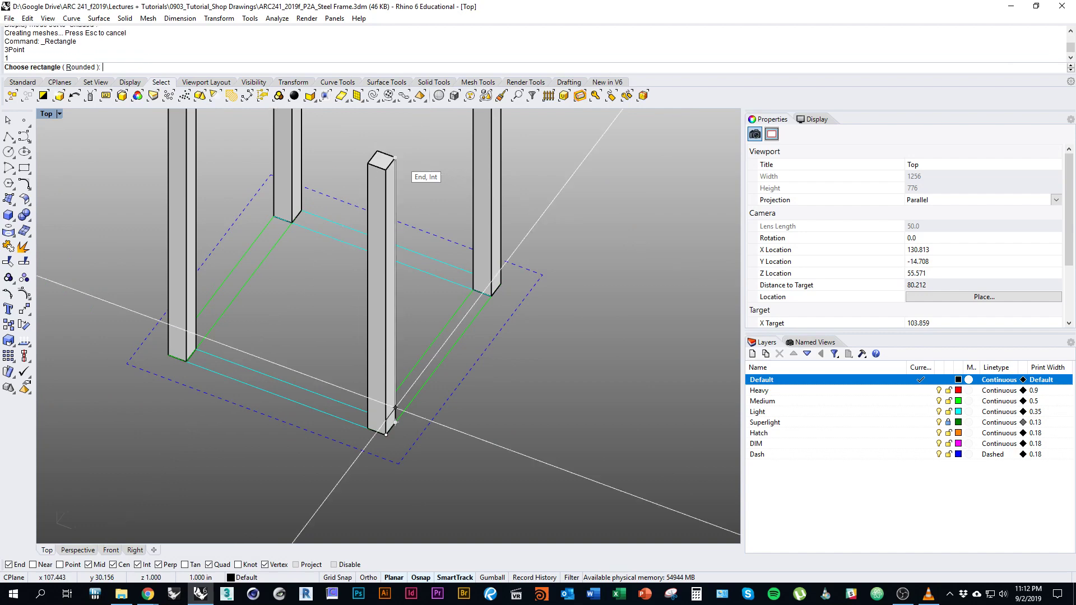
{"action": "left_click", "coordinate": [395, 157]}
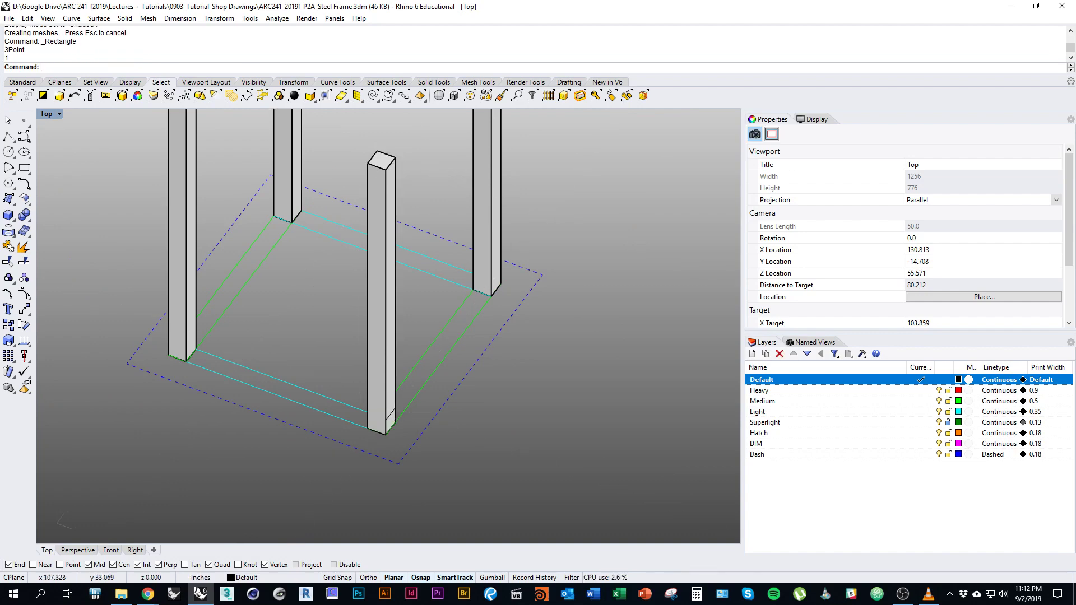
{"action": "scroll", "coordinate": [388, 428], "scroll_direction": "up", "scroll_amount": 6}
Move the 1-inch rectangle to the post's other corner.
{"action": "left_click", "coordinate": [391, 399]}
{"action": "right_click_drag", "start_coordinate": [391, 397], "coordinate": [328, 370], "text": "ctrl+shift"}
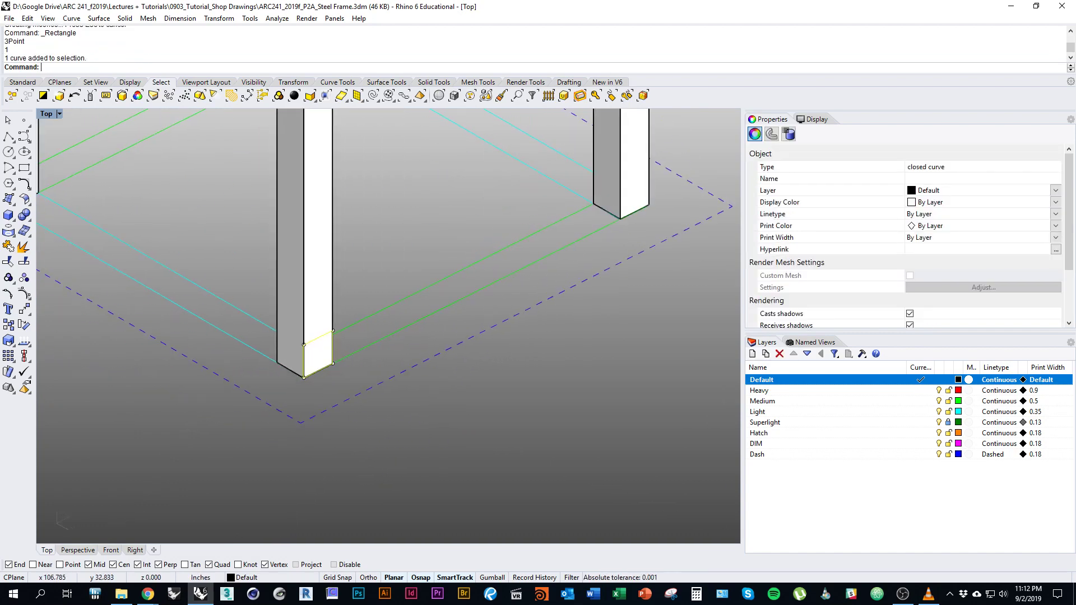
{"action": "right_click_drag", "start_coordinate": [437, 383], "coordinate": [504, 422], "text": "ctrl+shift"}
{"action": "scroll", "coordinate": [521, 401], "scroll_direction": "down", "scroll_amount": 7}
{"action": "scroll", "coordinate": [448, 391], "scroll_direction": "up", "scroll_amount": 3}
{"action": "type", "text": "m"}
{"action": "key", "text": "Return"}
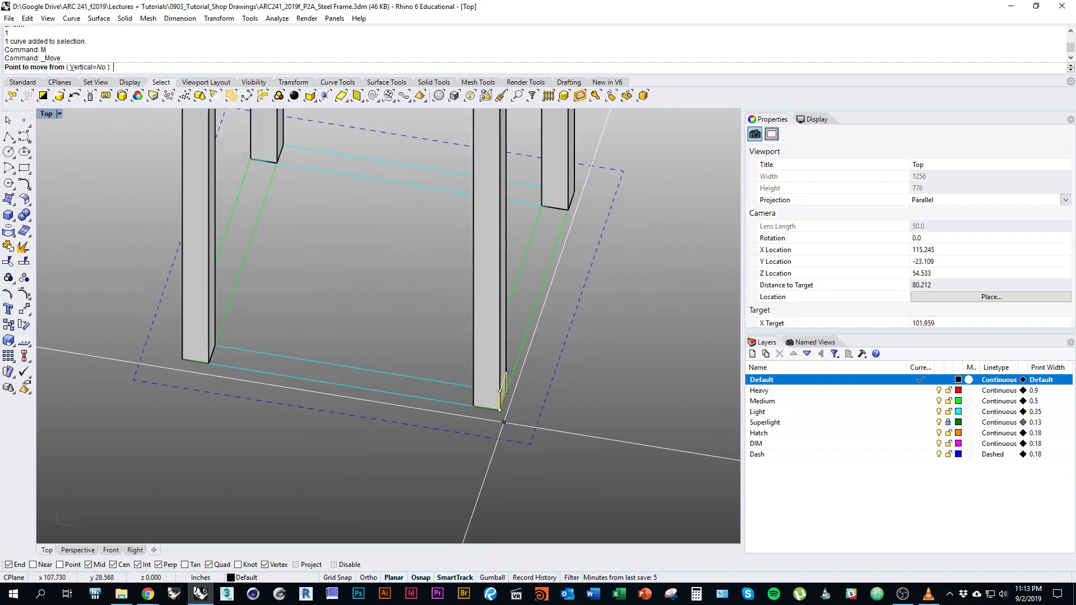
{"action": "scroll", "coordinate": [504, 422], "scroll_direction": "up", "scroll_amount": 3}
{"action": "left_click", "coordinate": [500, 410]}
{"action": "left_click", "coordinate": [474, 406]}
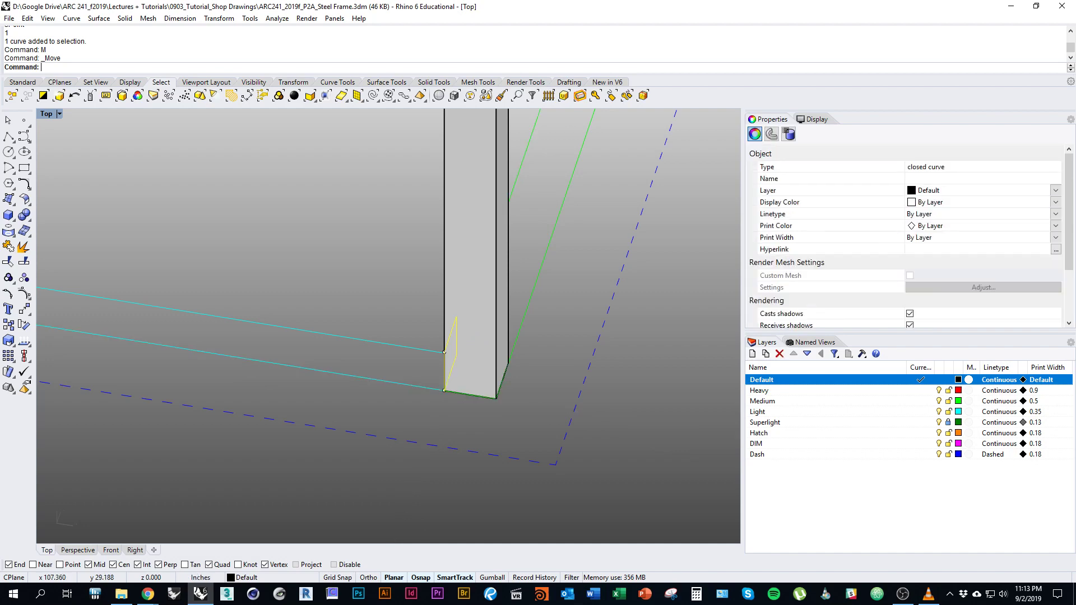
{"action": "scroll", "coordinate": [499, 375], "scroll_direction": "down", "scroll_amount": 6}
Extrude the 1-inch profile across to the next front post as a base bar.
{"action": "right_click_drag", "start_coordinate": [499, 376], "coordinate": [603, 345], "text": "ctrl+shift"}
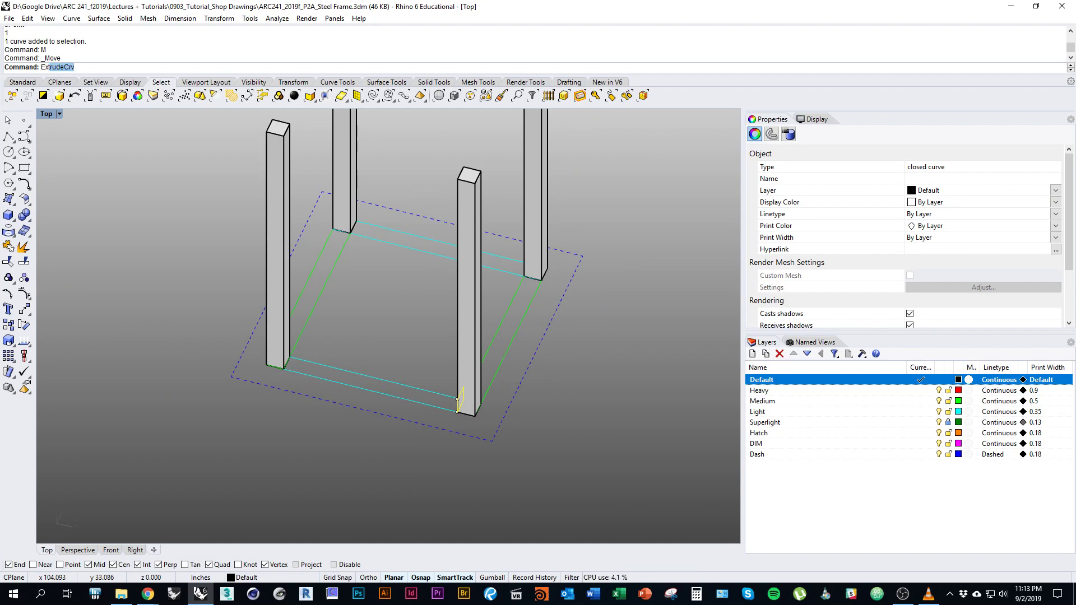
{"action": "key", "text": "Return"}
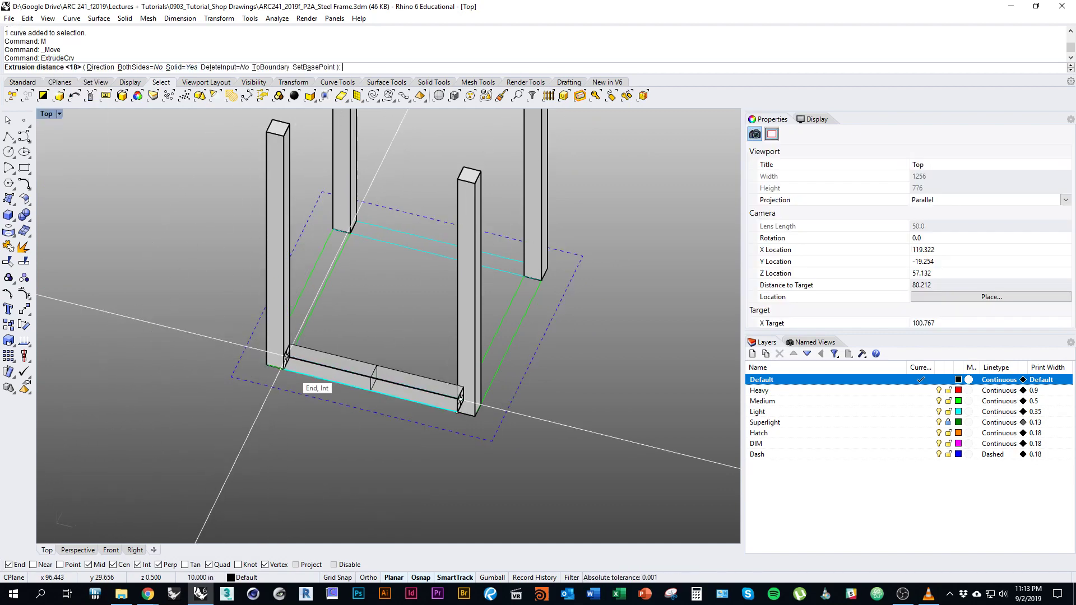
{"action": "left_click", "coordinate": [287, 367]}
{"action": "right_click_drag", "start_coordinate": [293, 332], "coordinate": [276, 393]}
{"action": "scroll", "coordinate": [276, 393], "scroll_direction": "down", "scroll_amount": 3}
{"action": "left_click", "coordinate": [328, 429]}
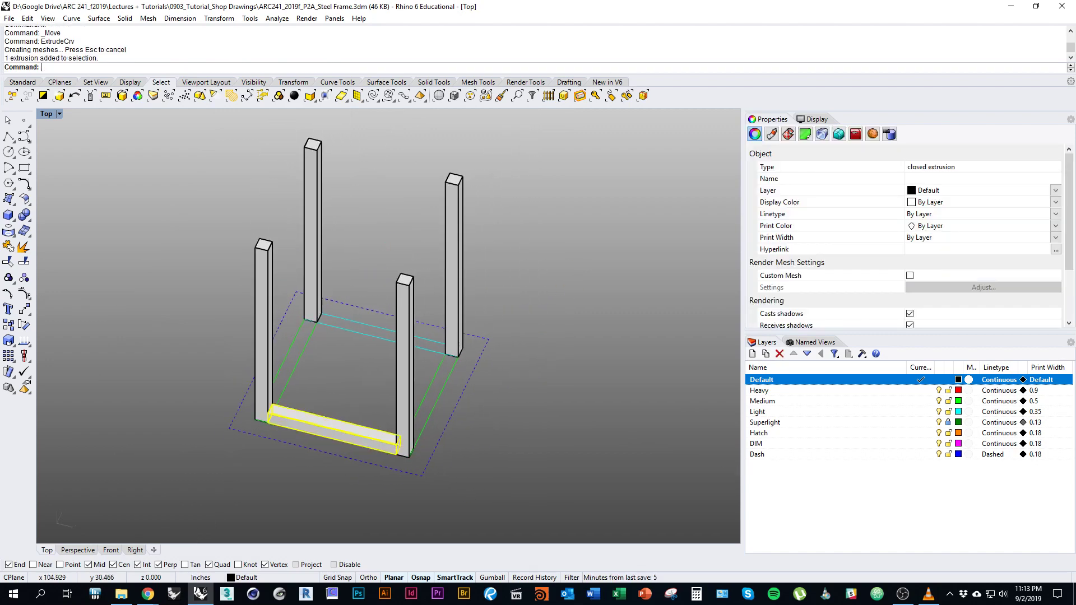
{"action": "right_click_drag", "start_coordinate": [328, 429], "coordinate": [294, 428], "text": "ctrl+shift"}
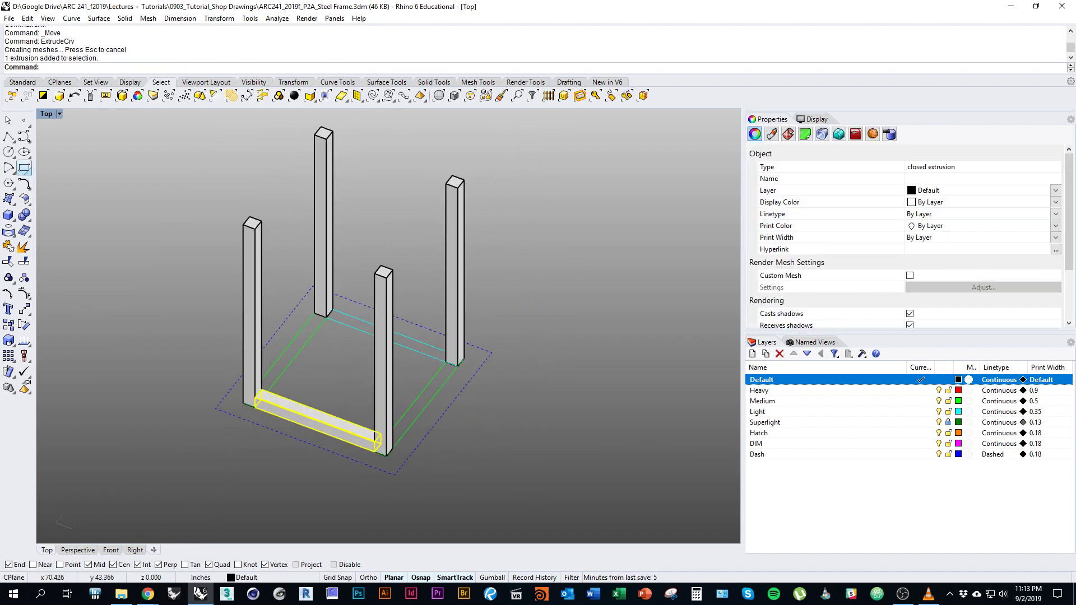
Draw a rectangle between the two rear post bases and extrude it 1 inch into a beam.
{"action": "left_click", "coordinate": [22, 168]}
{"action": "right_click_drag", "start_coordinate": [276, 275], "coordinate": [305, 294], "text": "ctrl+shift"}
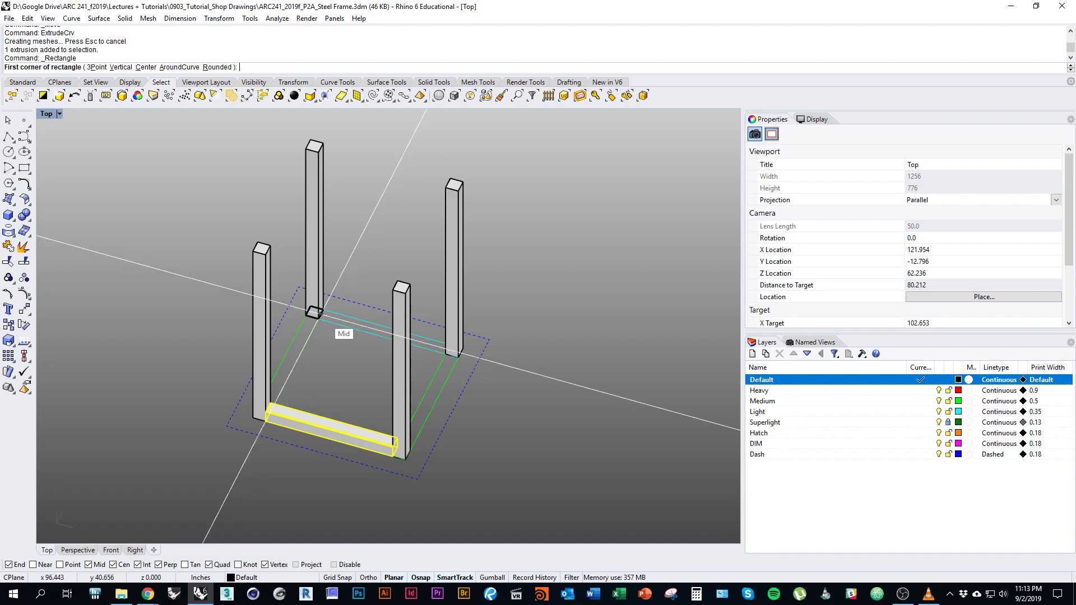
{"action": "left_click", "coordinate": [319, 314]}
{"action": "scroll", "coordinate": [431, 429], "scroll_direction": "up", "scroll_amount": 5}
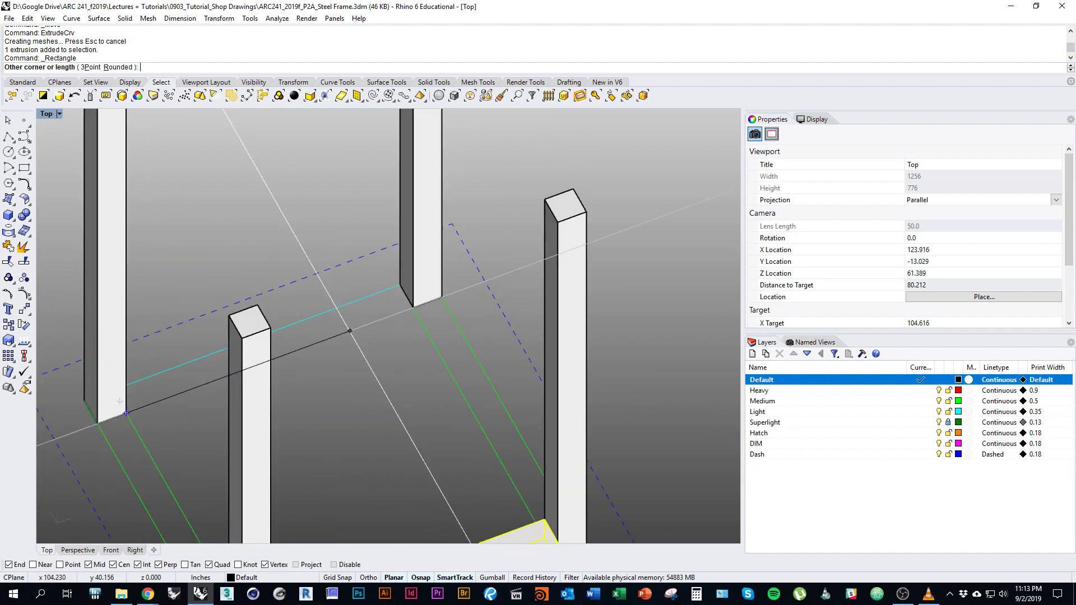
{"action": "right_click_drag", "start_coordinate": [350, 331], "coordinate": [370, 331], "text": "ctrl+shift"}
{"action": "left_click", "coordinate": [391, 284]}
{"action": "right_click_drag", "start_coordinate": [449, 311], "coordinate": [397, 317], "text": "ctrl+shift"}
{"action": "left_click", "coordinate": [409, 320]}
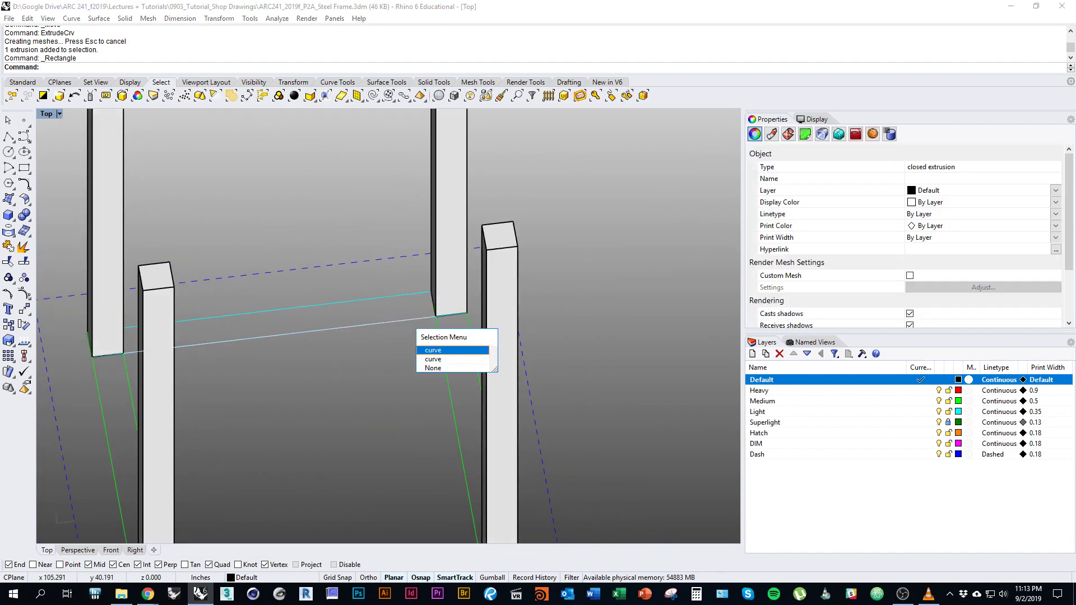
{"action": "left_click", "coordinate": [443, 359]}
{"action": "right_click_drag", "start_coordinate": [442, 359], "coordinate": [474, 362], "text": "ctrl+shift"}
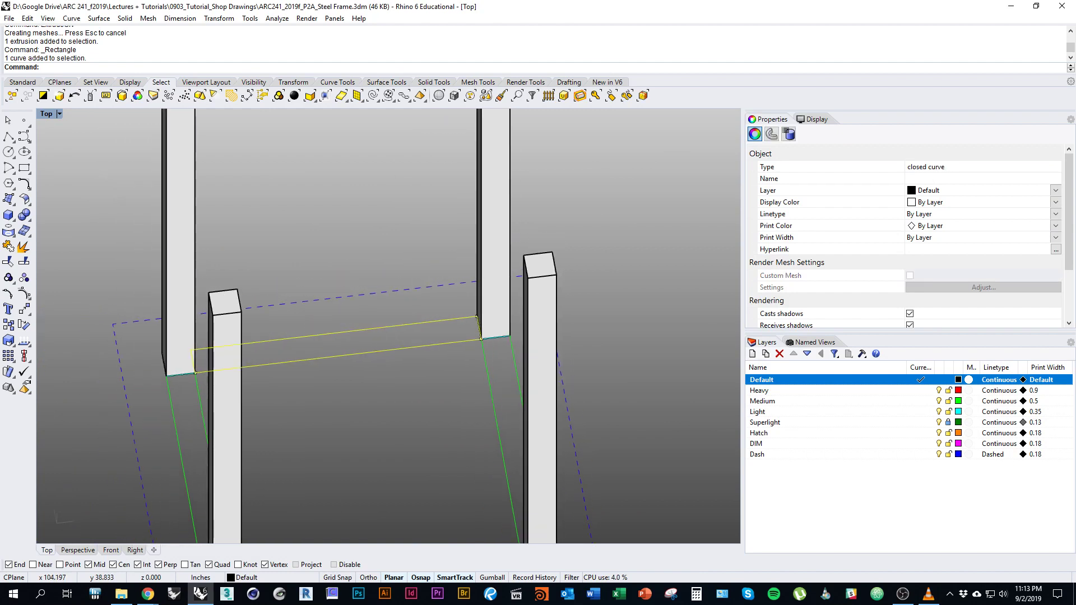
{"action": "key", "text": "Return"}
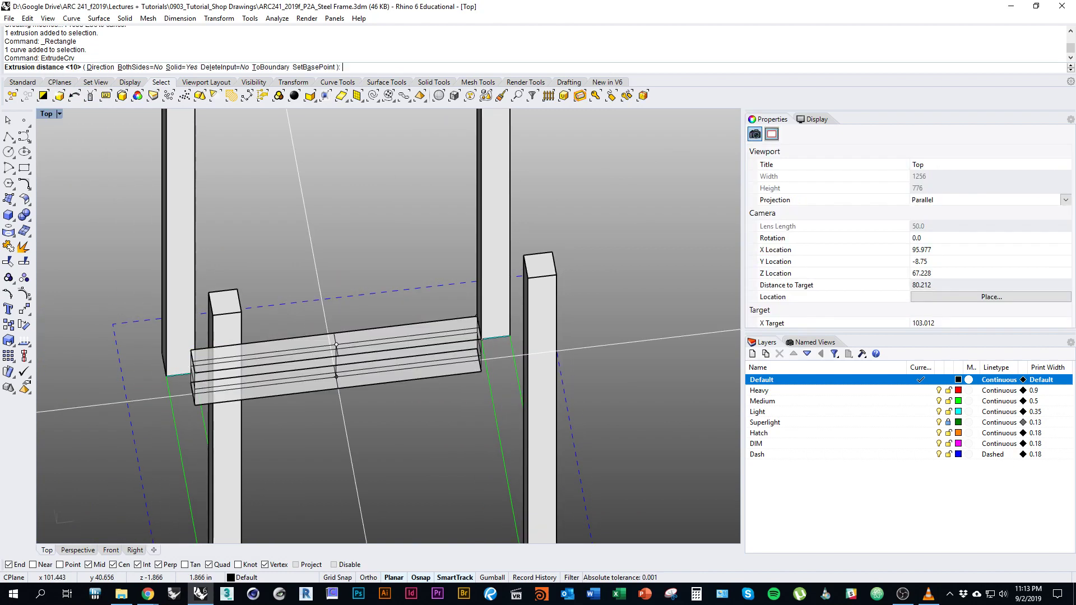
{"action": "type", "text": "1"}
{"action": "key", "text": "Return"}
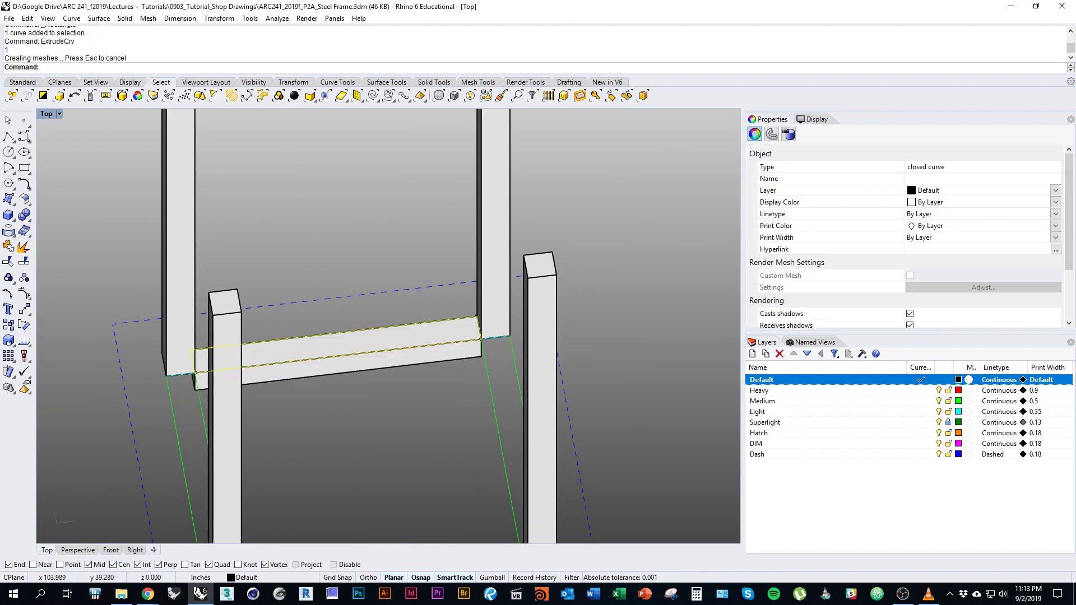
Move the rear beam from its corner onto the rear post's corner.
{"action": "mouse_move", "coordinate": [387, 409]}
{"action": "right_mouse_down", "text": "ctrl+shift"}
{"action": "mouse_move", "coordinate": [423, 493]}
{"action": "mouse_move", "coordinate": [402, 400]}
{"action": "right_mouse_up", "text": "ctrl+shift"}
{"action": "scroll", "coordinate": [402, 401], "scroll_direction": "up", "scroll_amount": 3}
{"action": "left_click", "coordinate": [402, 401], "text": "shift"}
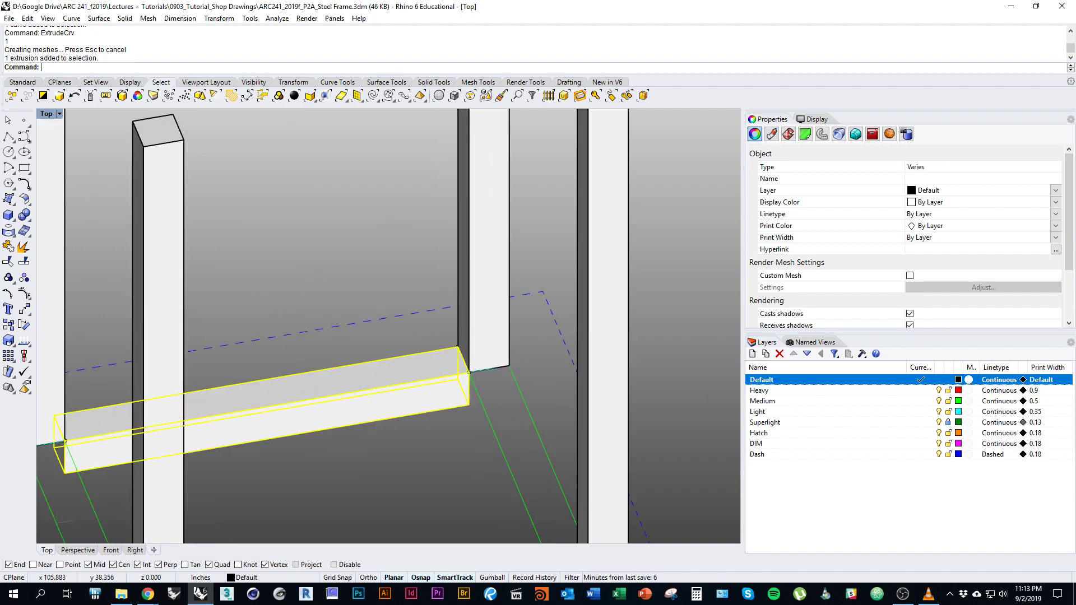
{"action": "left_click", "coordinate": [467, 372], "text": "shift"}
{"action": "type", "text": "m"}
{"action": "key", "text": "Return"}
{"action": "scroll", "coordinate": [468, 372], "scroll_direction": "up", "scroll_amount": 3}
{"action": "left_click", "coordinate": [469, 373]}
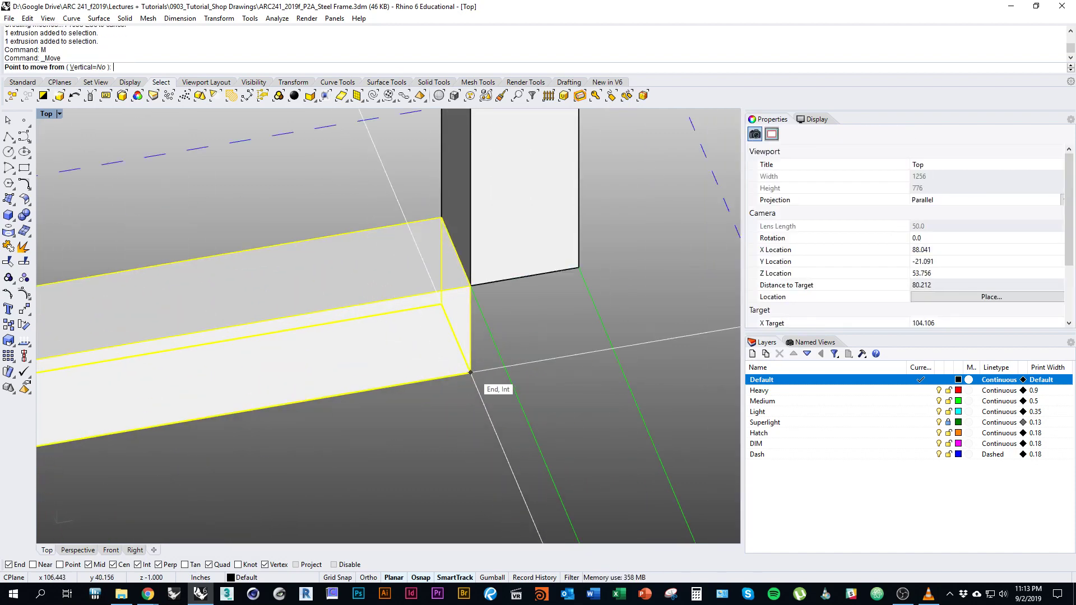
{"action": "left_click", "coordinate": [469, 287]}
{"action": "scroll", "coordinate": [469, 287], "scroll_direction": "down", "scroll_amount": 5}
{"action": "key", "text": "Escape"}
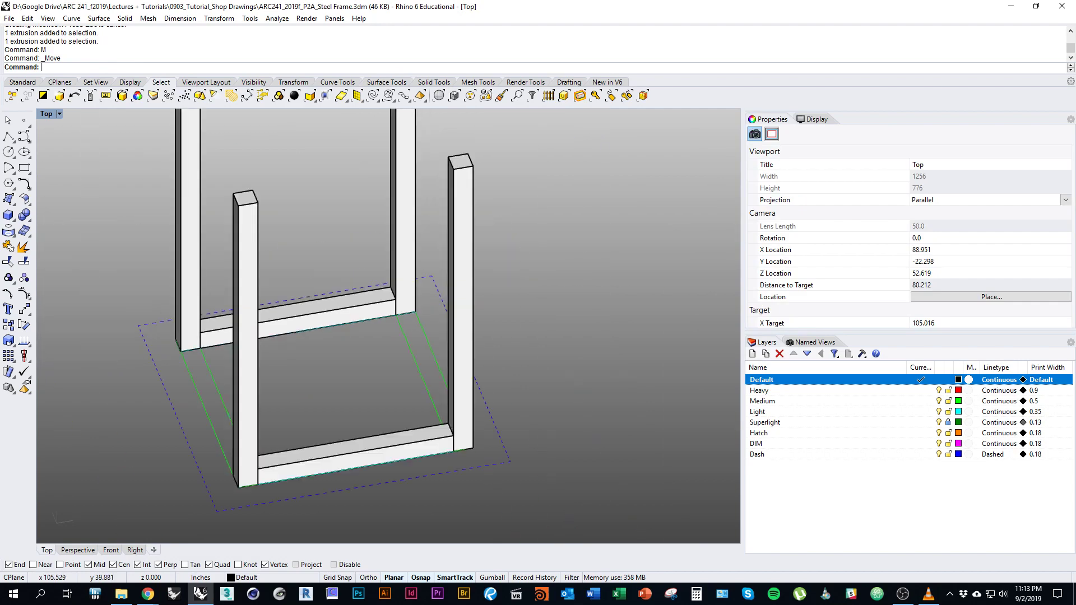
{"action": "right_click_drag", "start_coordinate": [336, 252], "coordinate": [321, 254], "text": "ctrl+shift"}
{"action": "right_click_drag", "start_coordinate": [320, 253], "coordinate": [321, 317]}
{"action": "scroll", "coordinate": [336, 315], "scroll_direction": "up", "scroll_amount": 2}
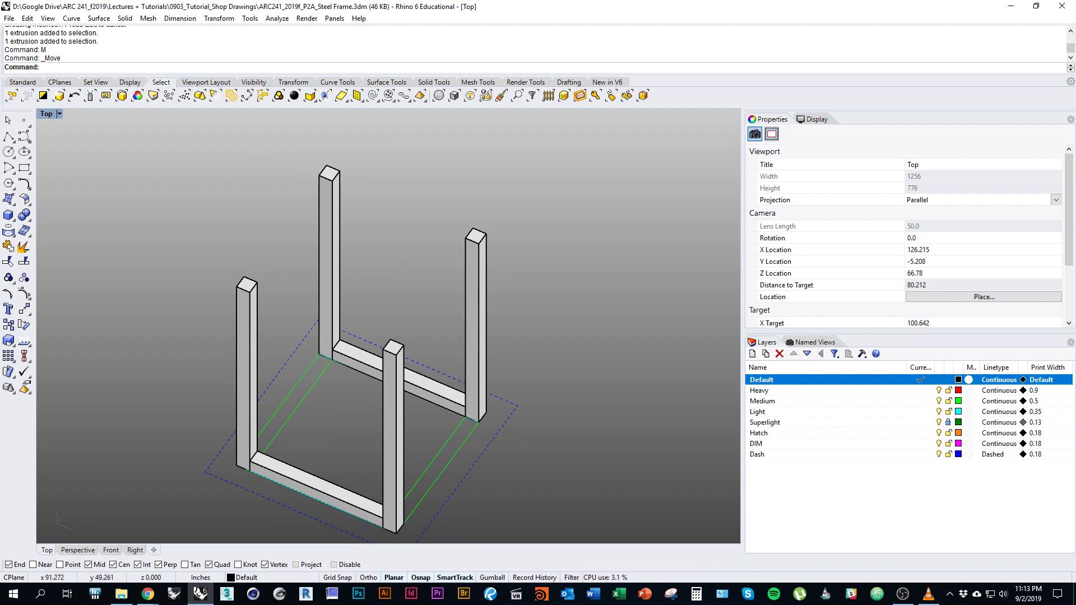
Box a 1-inch-high bar snapped across the two left post tops, then reselect the bar.
{"action": "left_click", "coordinate": [9, 215]}
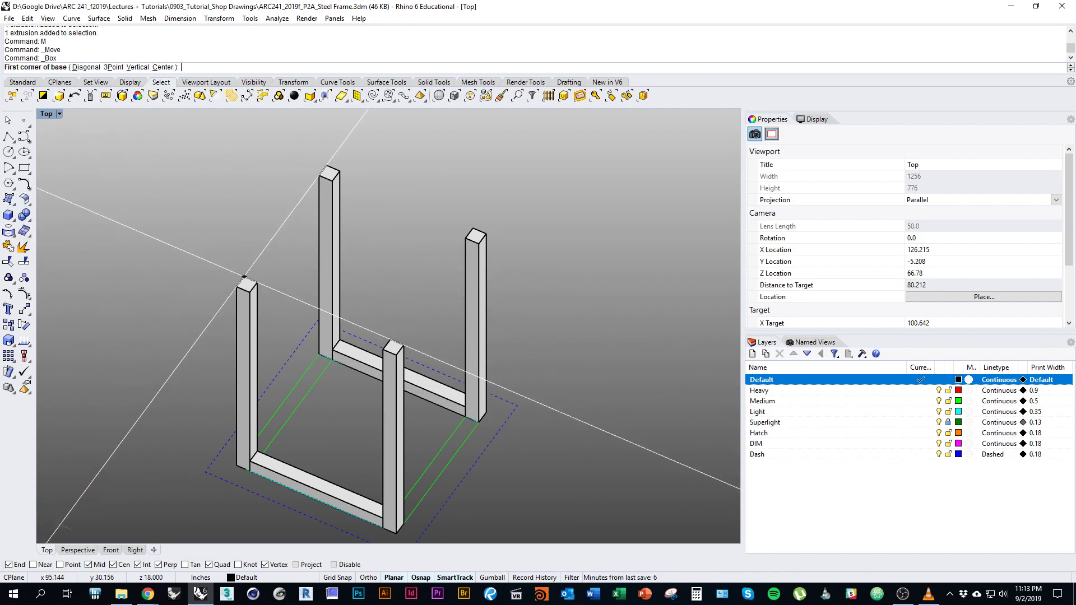
{"action": "left_click", "coordinate": [245, 277]}
{"action": "left_click", "coordinate": [333, 181]}
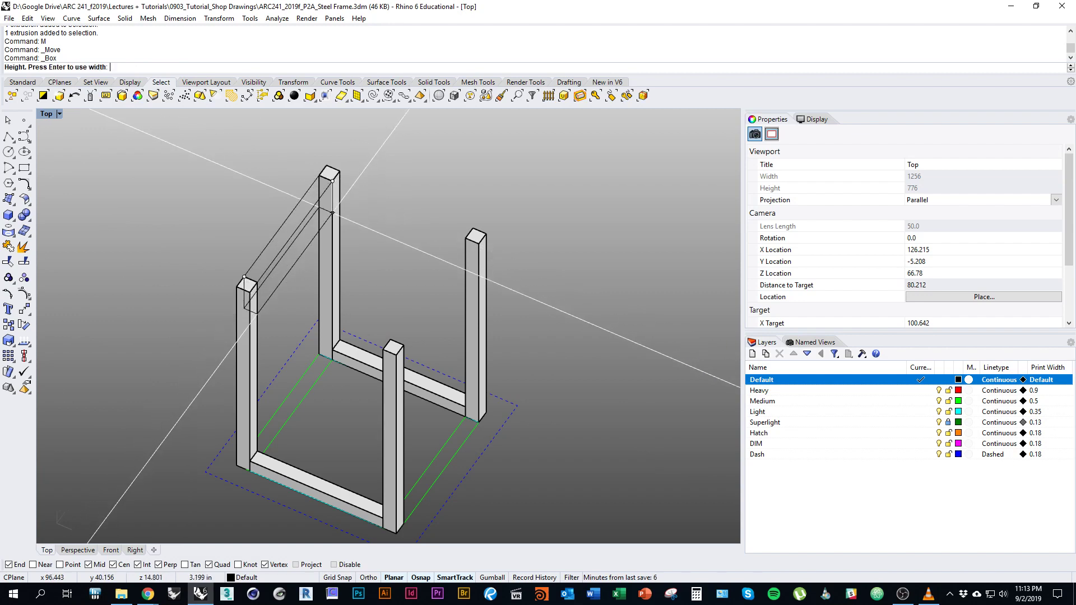
{"action": "type", "text": "1"}
{"action": "key", "text": "Return"}
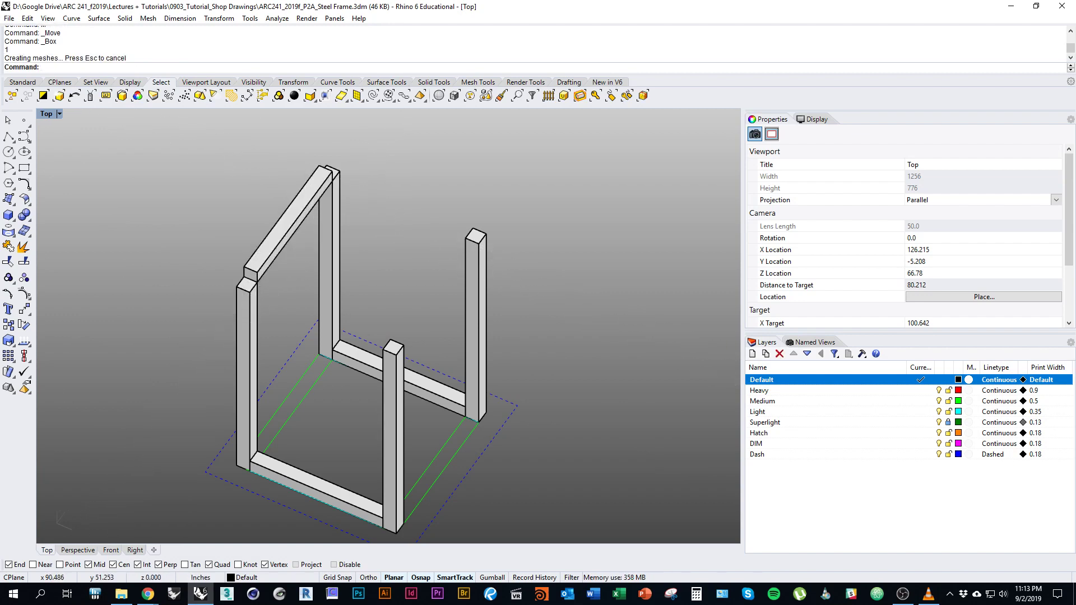
{"action": "left_click", "coordinate": [289, 219]}
{"action": "type", "text": "M"}
{"action": "key", "text": "Return"}
{"action": "scroll", "coordinate": [232, 301], "scroll_direction": "up", "scroll_amount": 5}
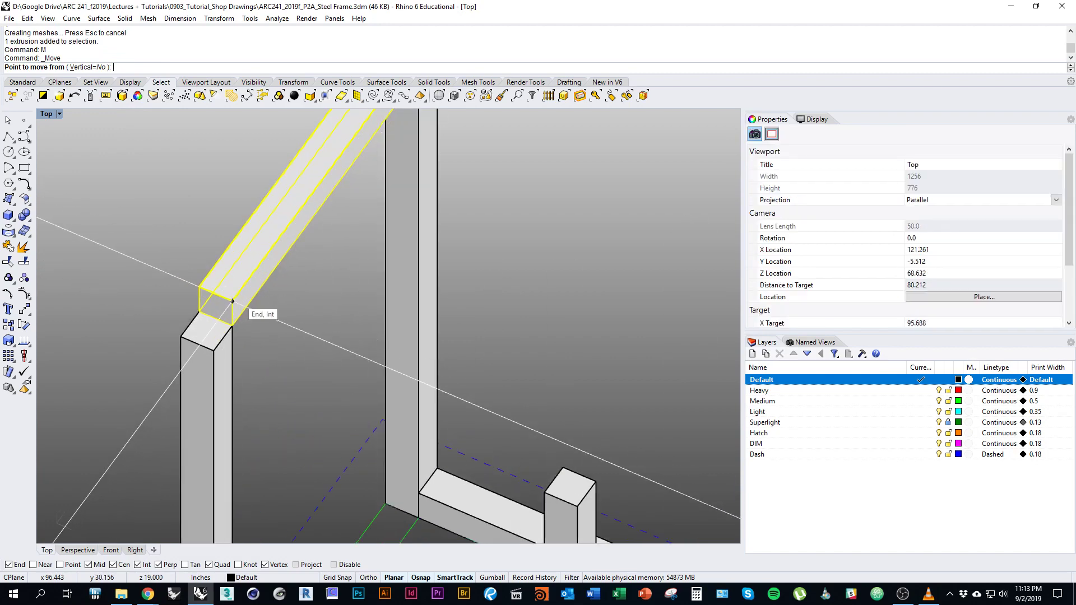
{"action": "scroll", "coordinate": [232, 301], "scroll_direction": "down", "scroll_amount": 8}
{"action": "key", "text": "Escape"}
{"action": "key", "text": "Escape"}
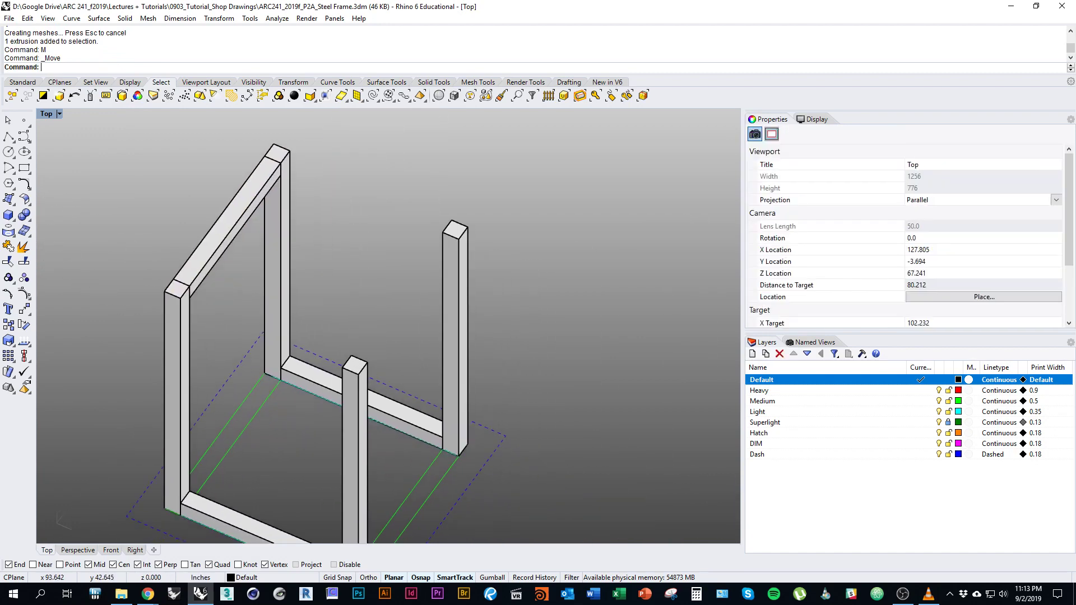
{"action": "scroll", "coordinate": [220, 301], "scroll_direction": "down", "scroll_amount": 2}
{"action": "left_click", "coordinate": [208, 264]}
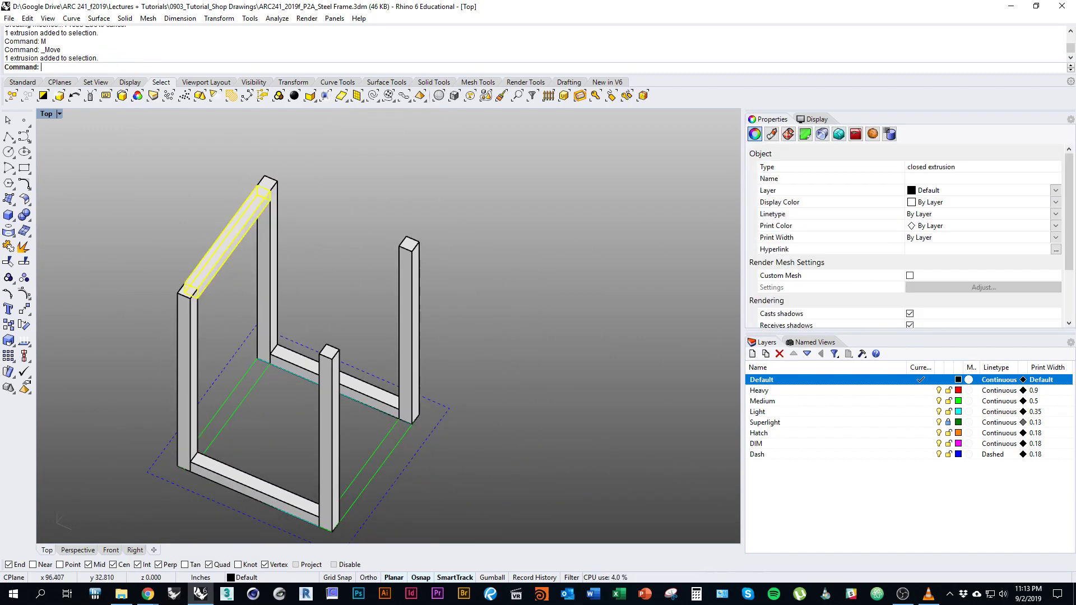
Copy the top bar from its corner across the tops of the right posts.
{"action": "left_click", "coordinate": [198, 289]}
{"action": "left_click", "coordinate": [336, 352]}
{"action": "key", "text": "Return"}
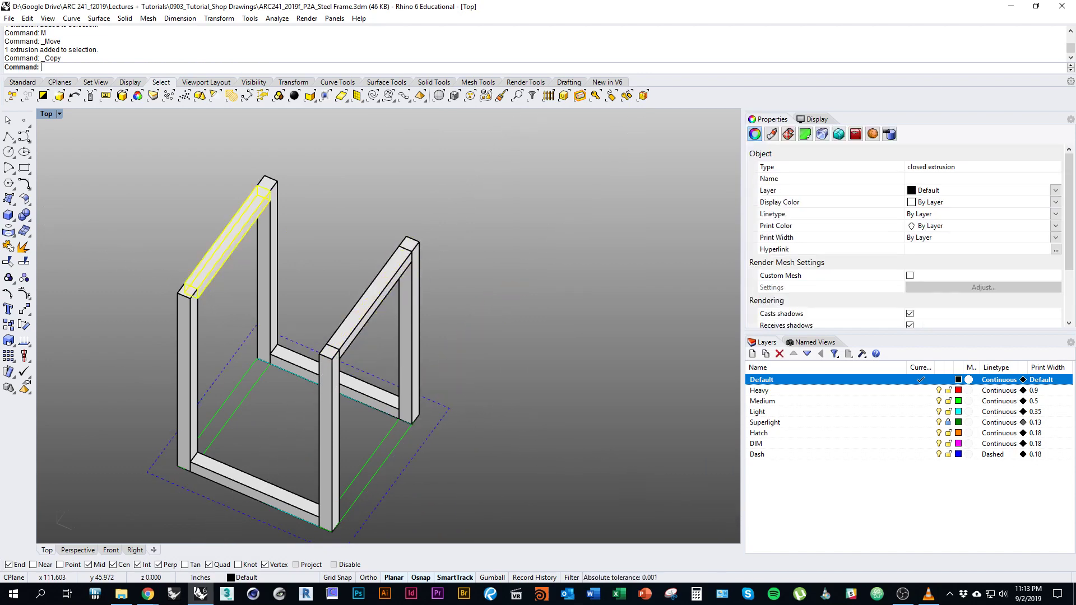
{"action": "left_click", "coordinate": [509, 399]}
Inspect the layout lines up close, then select one front vertical post.
{"action": "right_click_drag", "start_coordinate": [422, 423], "coordinate": [538, 353], "text": "shift"}
{"action": "scroll", "coordinate": [431, 392], "scroll_direction": "down", "scroll_amount": 4}
{"action": "scroll", "coordinate": [387, 325], "scroll_direction": "down", "scroll_amount": 3}
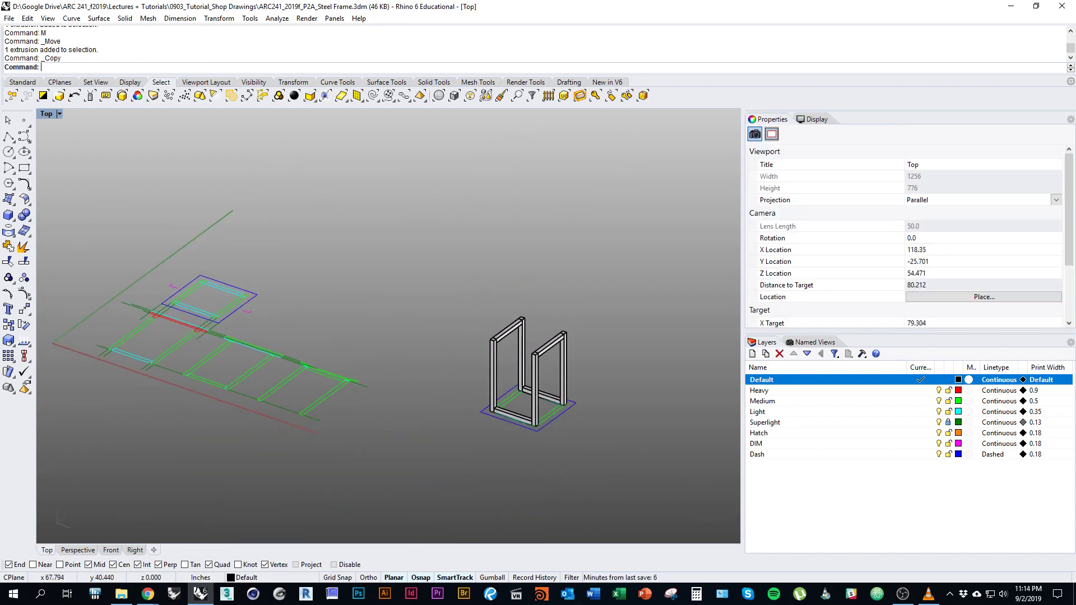
{"action": "right_click_drag", "start_coordinate": [392, 314], "coordinate": [393, 292]}
{"action": "scroll", "coordinate": [392, 314], "scroll_direction": "up", "scroll_amount": 6}
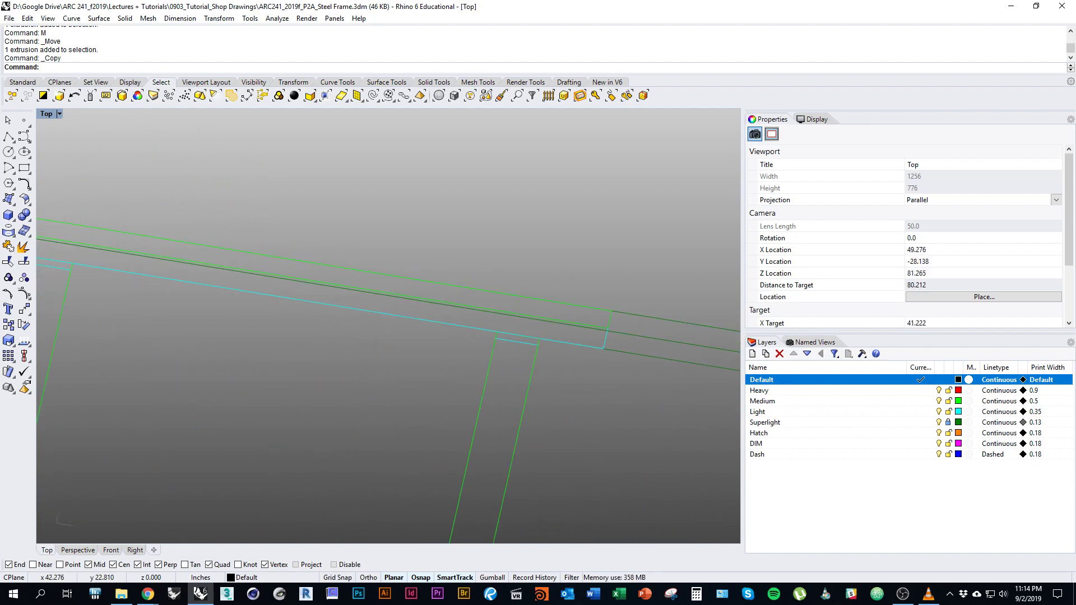
{"action": "right_click_drag", "start_coordinate": [392, 314], "coordinate": [426, 302], "text": "shift"}
{"action": "scroll", "coordinate": [392, 314], "scroll_direction": "up", "scroll_amount": 3}
{"action": "left_click", "coordinate": [437, 364]}
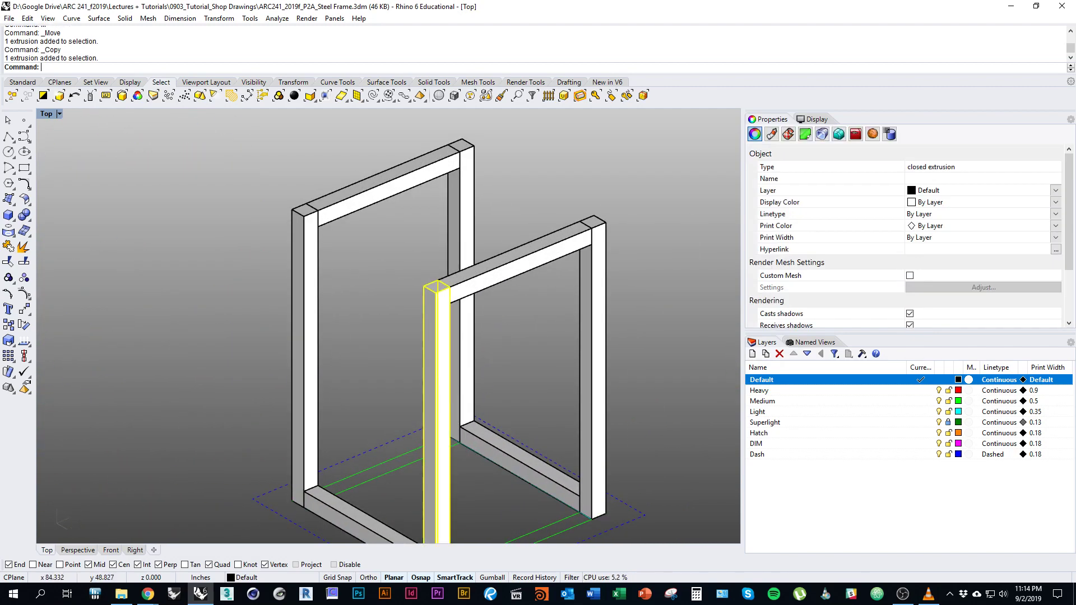
{"action": "scroll", "coordinate": [404, 336], "scroll_direction": "up", "scroll_amount": 2}
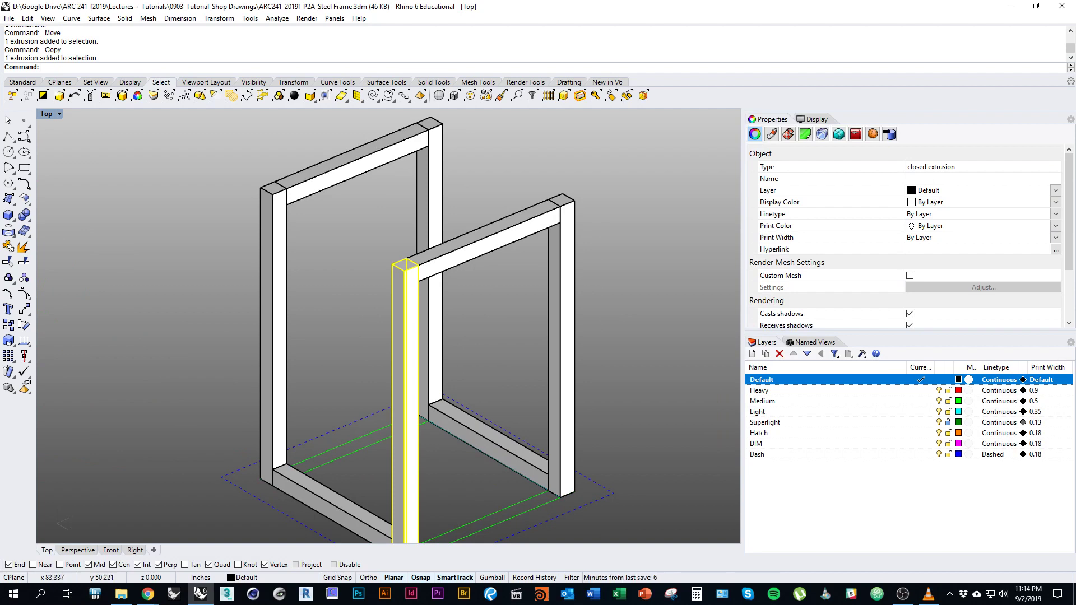
{"action": "scroll", "coordinate": [386, 325], "scroll_direction": "down", "scroll_amount": 5}
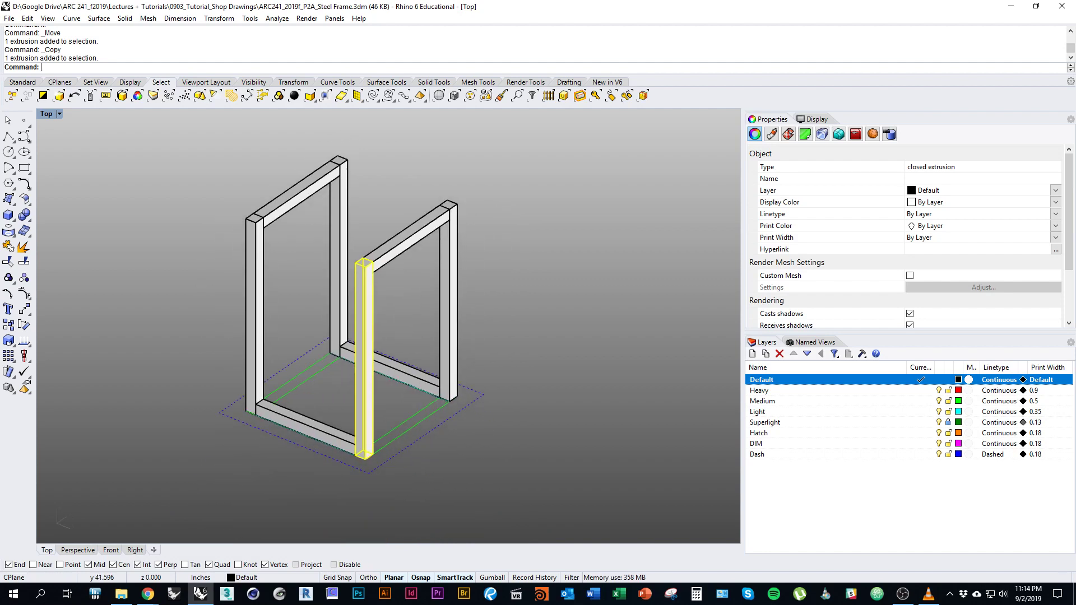
Add the other three vertical posts to the selection.
{"action": "left_click", "coordinate": [339, 252], "text": "shift"}
{"action": "left_click", "coordinate": [254, 314], "text": "shift"}
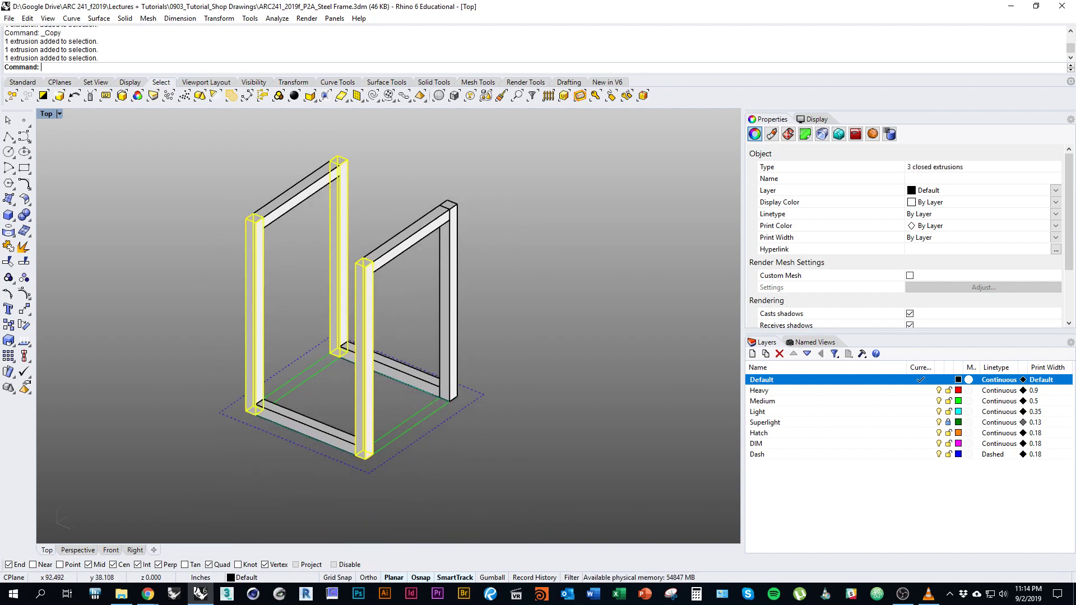
{"action": "left_click", "coordinate": [449, 303], "text": "shift"}
{"action": "right_click_drag", "start_coordinate": [386, 325], "coordinate": [432, 343]}
{"action": "scroll", "coordinate": [527, 414], "scroll_direction": "down", "scroll_amount": 1}
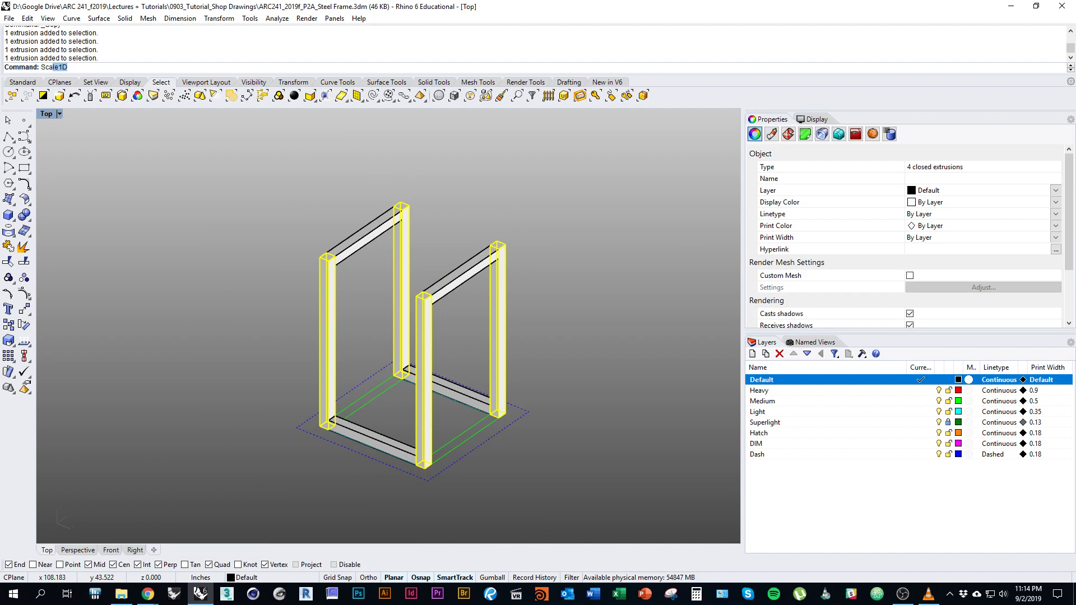
Run Scale1D on the four posts from the base corner, using the top corner as first reference, and open Calculator.
{"action": "type", "text": "Scale1"}
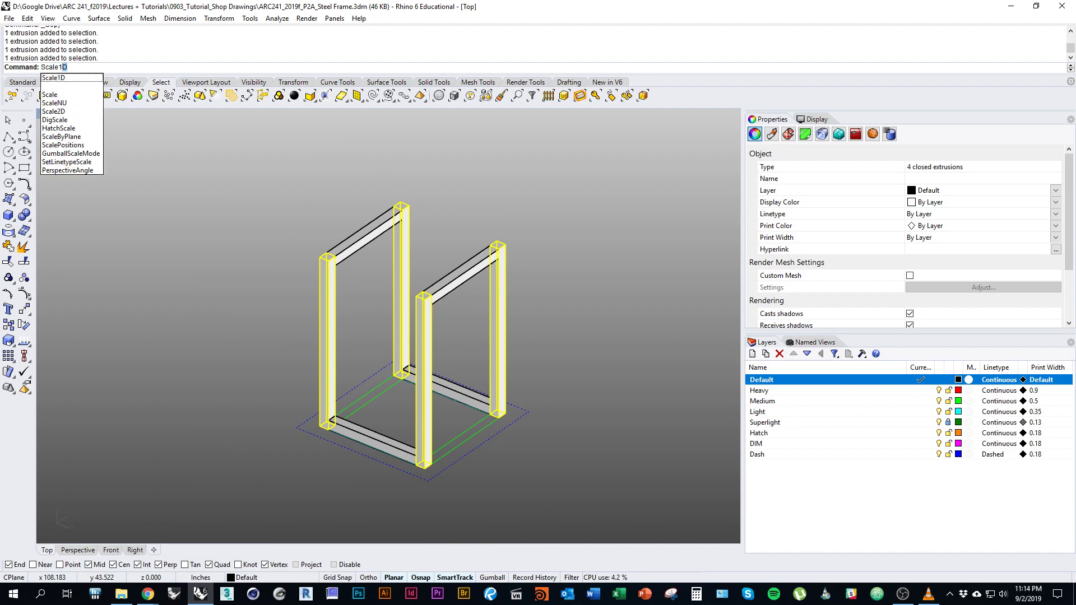
{"action": "type", "text": "D"}
{"action": "key", "text": "Return"}
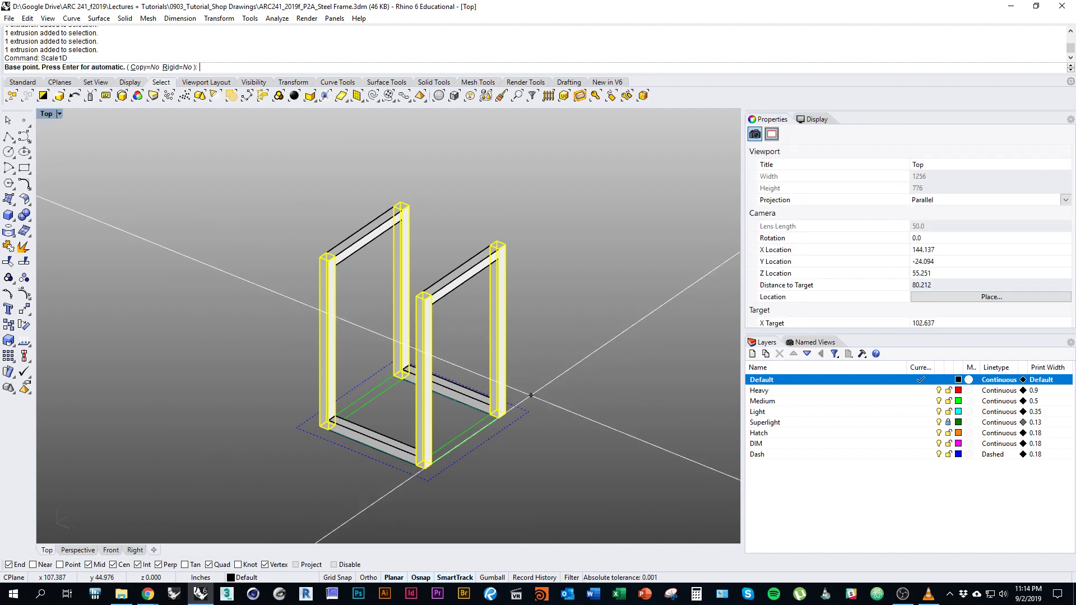
{"action": "scroll", "coordinate": [443, 454], "scroll_direction": "up", "scroll_amount": 5}
{"action": "left_click", "coordinate": [444, 452]}
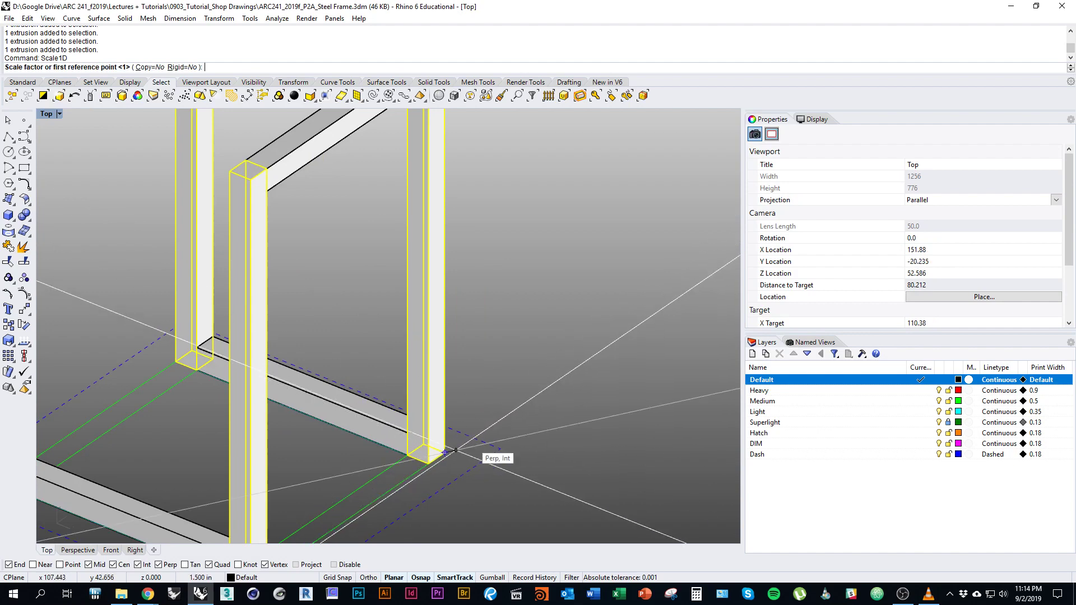
{"action": "scroll", "coordinate": [505, 365], "scroll_direction": "down", "scroll_amount": 3}
{"action": "right_click_drag", "start_coordinate": [476, 201], "coordinate": [517, 262]}
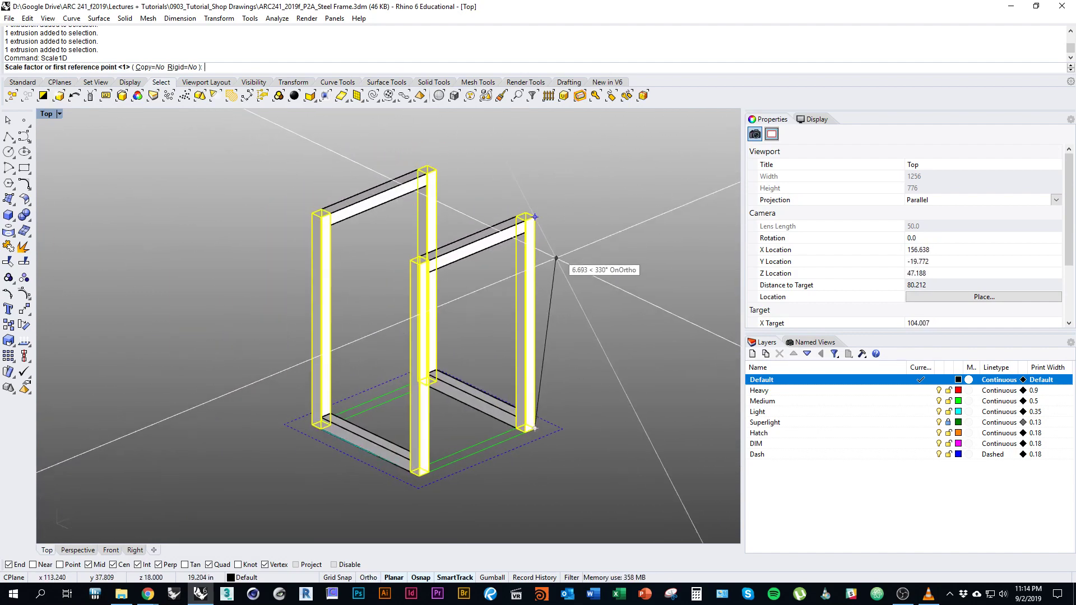
{"action": "scroll", "coordinate": [527, 417], "scroll_direction": "up", "scroll_amount": 6}
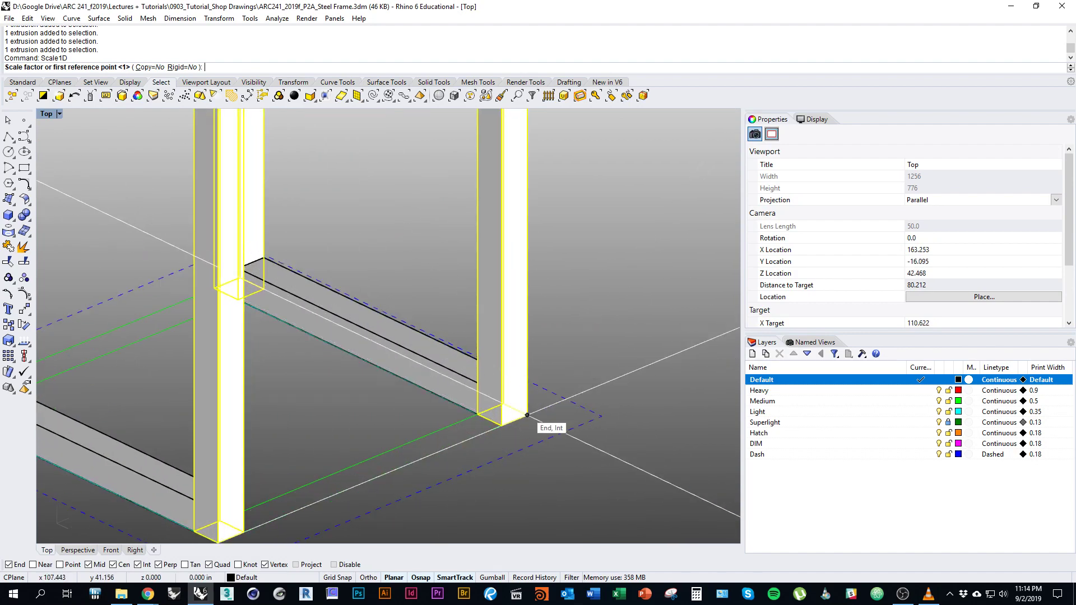
{"action": "scroll", "coordinate": [628, 196], "scroll_direction": "down", "scroll_amount": 5}
{"action": "scroll", "coordinate": [546, 184], "scroll_direction": "up", "scroll_amount": 3}
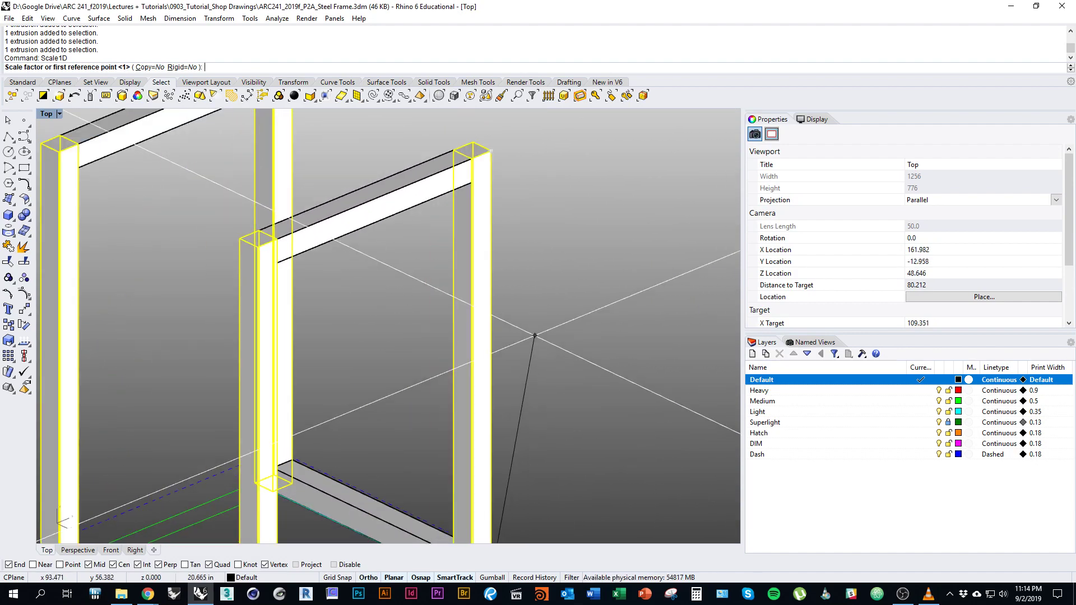
{"action": "left_click", "coordinate": [494, 158]}
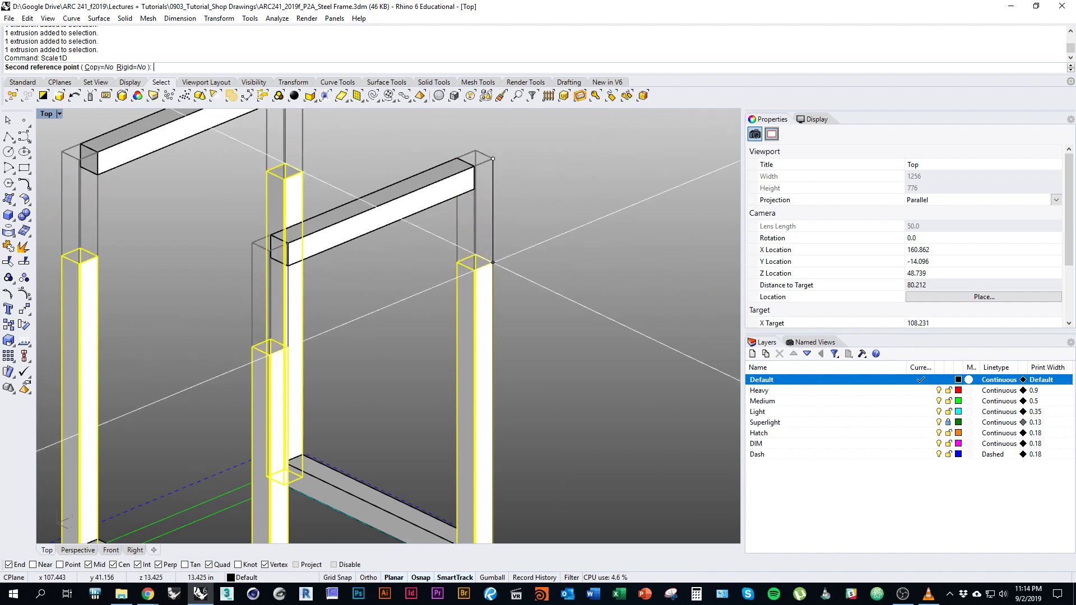
{"action": "scroll", "coordinate": [493, 449], "scroll_direction": "down", "scroll_amount": 6}
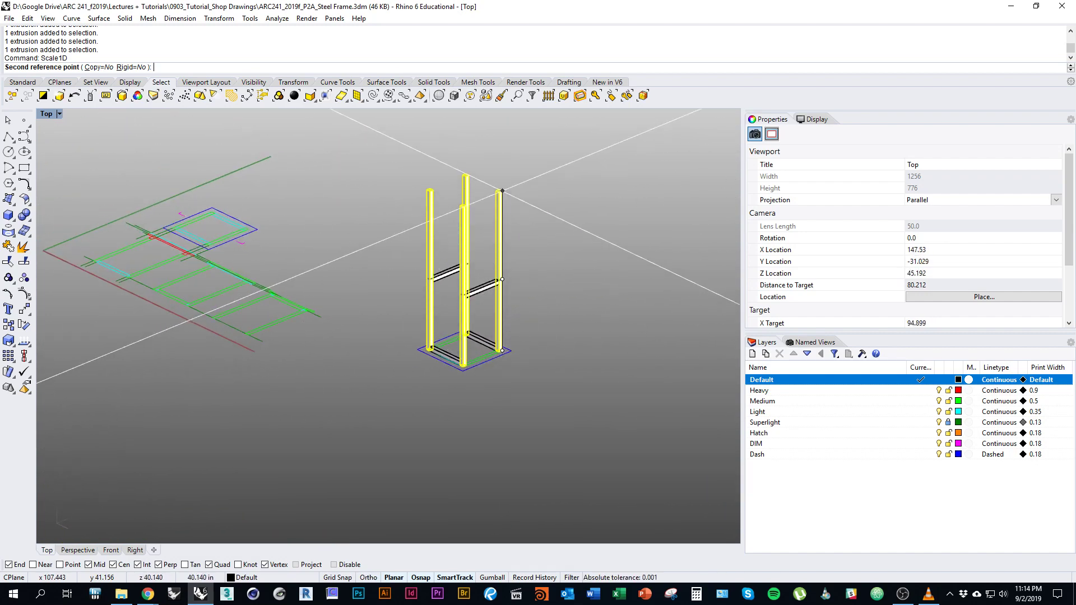
{"action": "scroll", "coordinate": [482, 269], "scroll_direction": "up", "scroll_amount": 3}
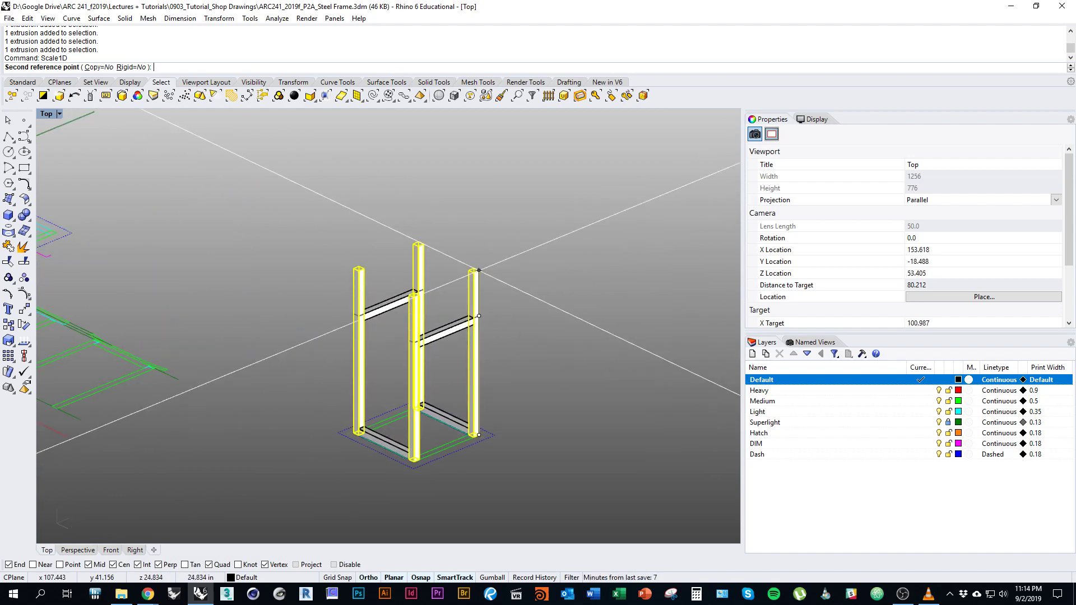
{"action": "right_click_drag", "start_coordinate": [472, 252], "coordinate": [475, 272]}
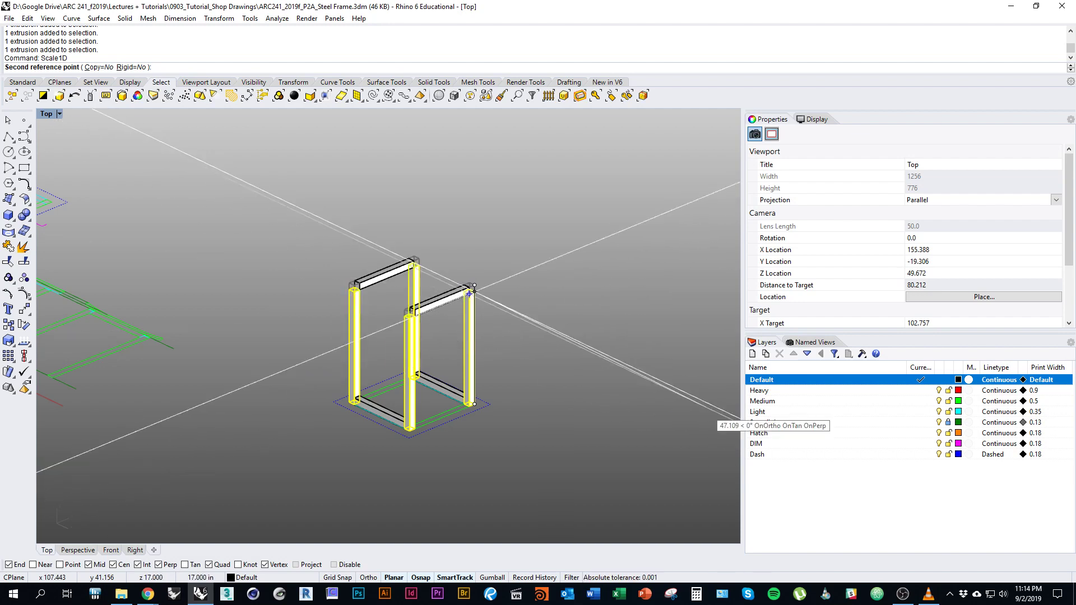
{"action": "key", "text": "XF86Calculator"}
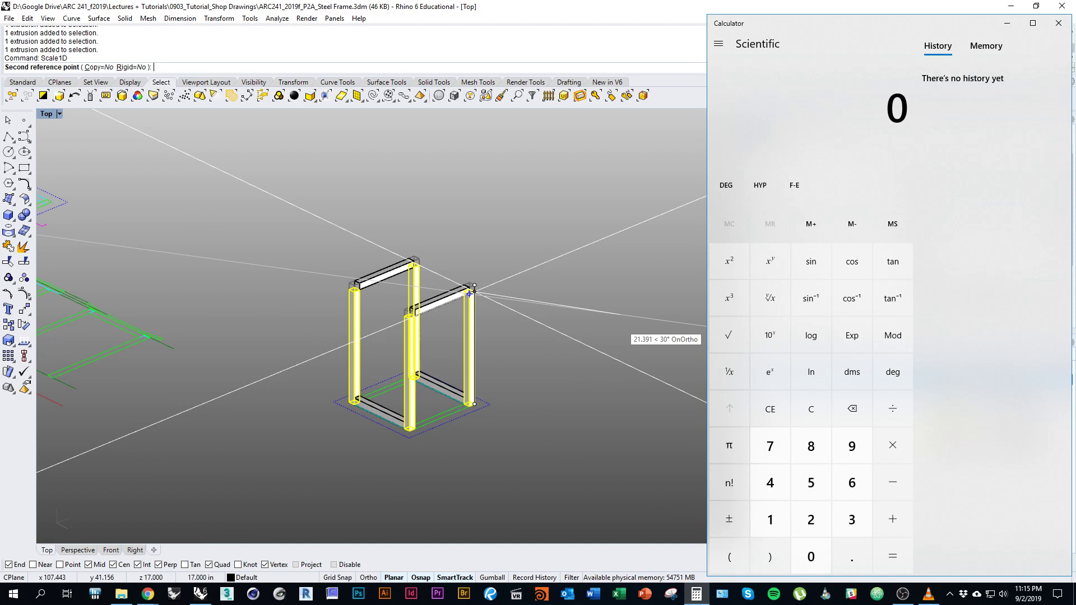
Compute 13 ÷ 16 = 0.8125 in Calculator.
{"action": "type", "text": "13"}
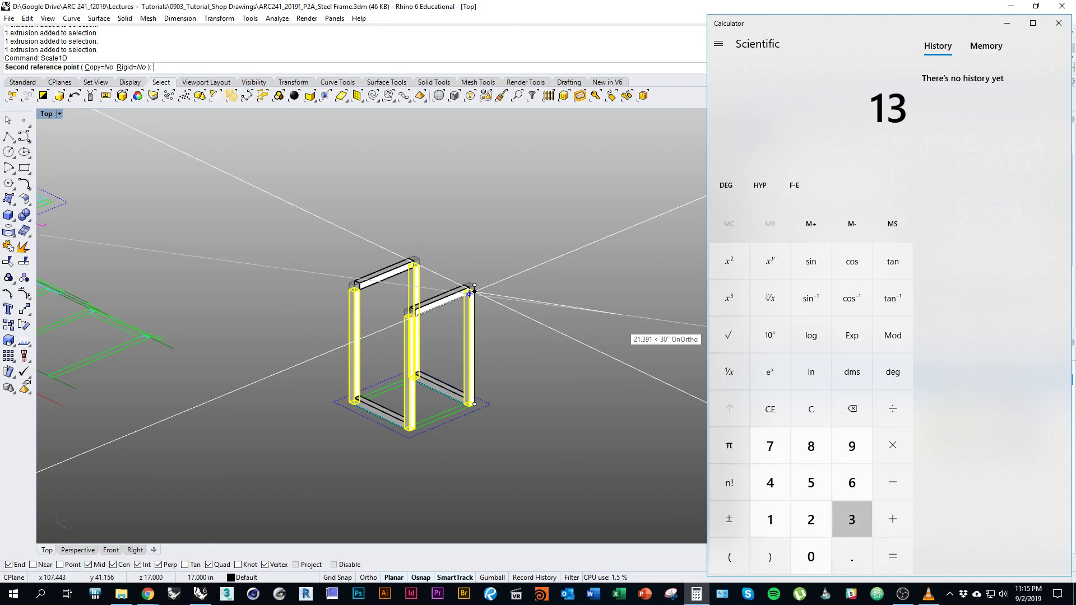
{"action": "key", "text": "slash"}
{"action": "key", "text": "Return"}
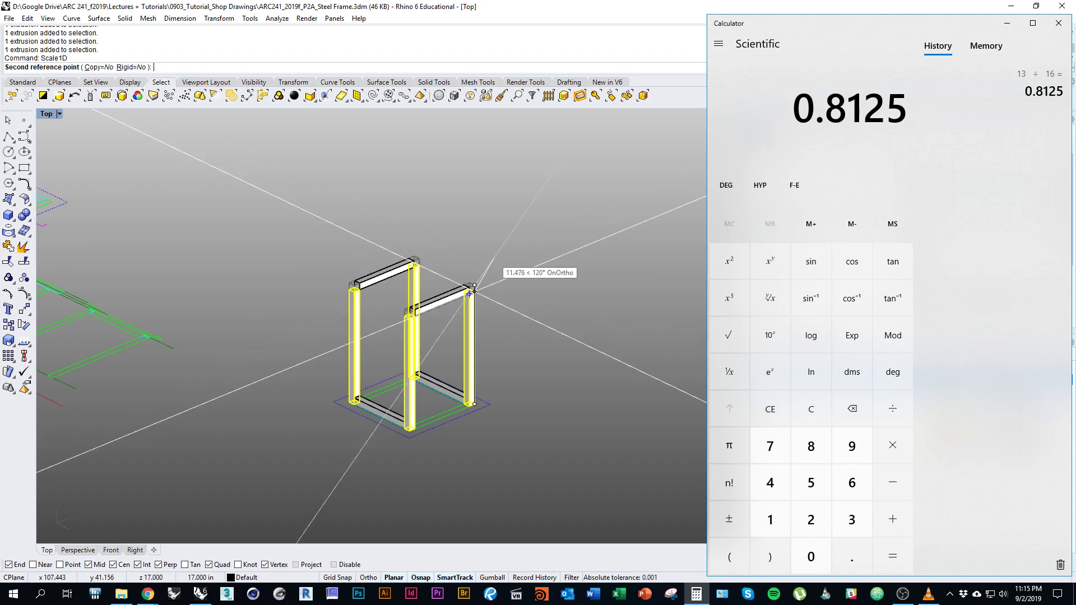
Enter 17.8125 as the Scale1D second reference so the posts become 17.8125 inches long.
{"action": "key", "text": "alt+Tab"}
{"action": "scroll", "coordinate": [474, 303], "scroll_direction": "up", "scroll_amount": 3}
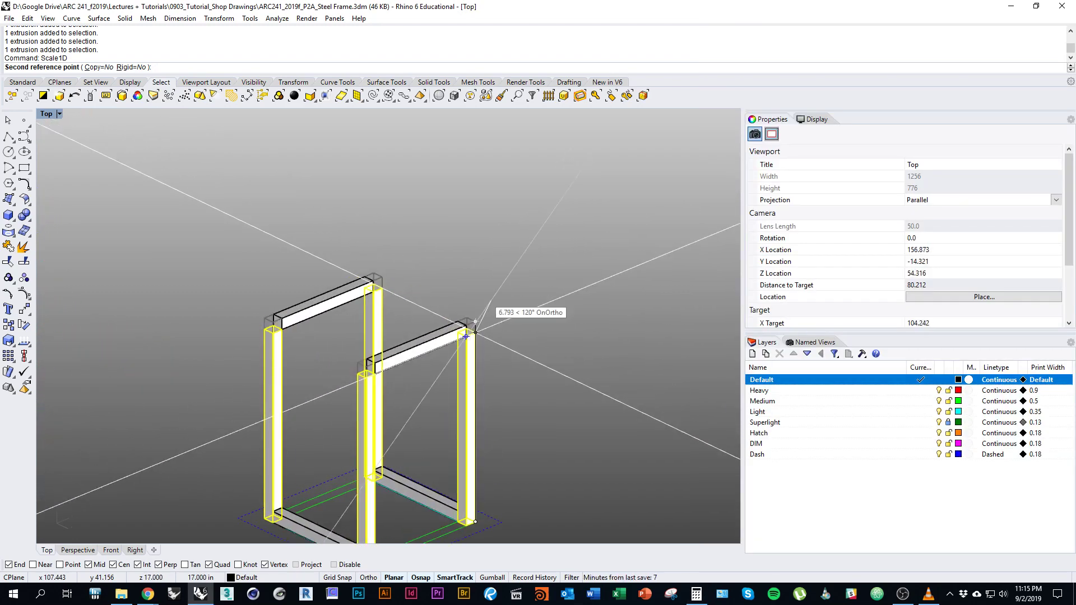
{"action": "type", "text": "17.81"}
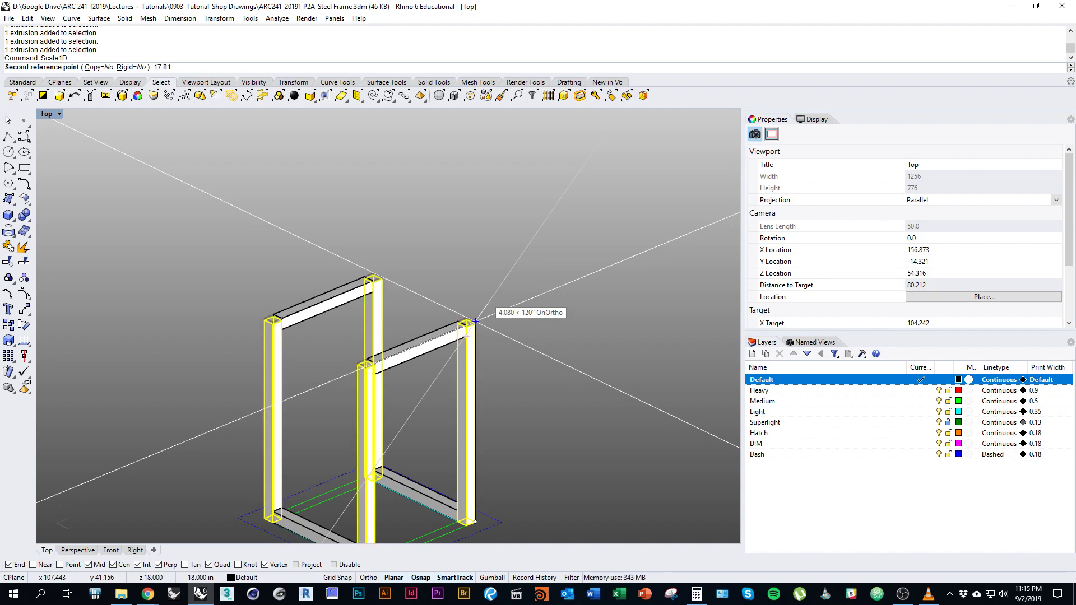
{"action": "type", "text": "25"}
{"action": "key", "text": "alt+Tab"}
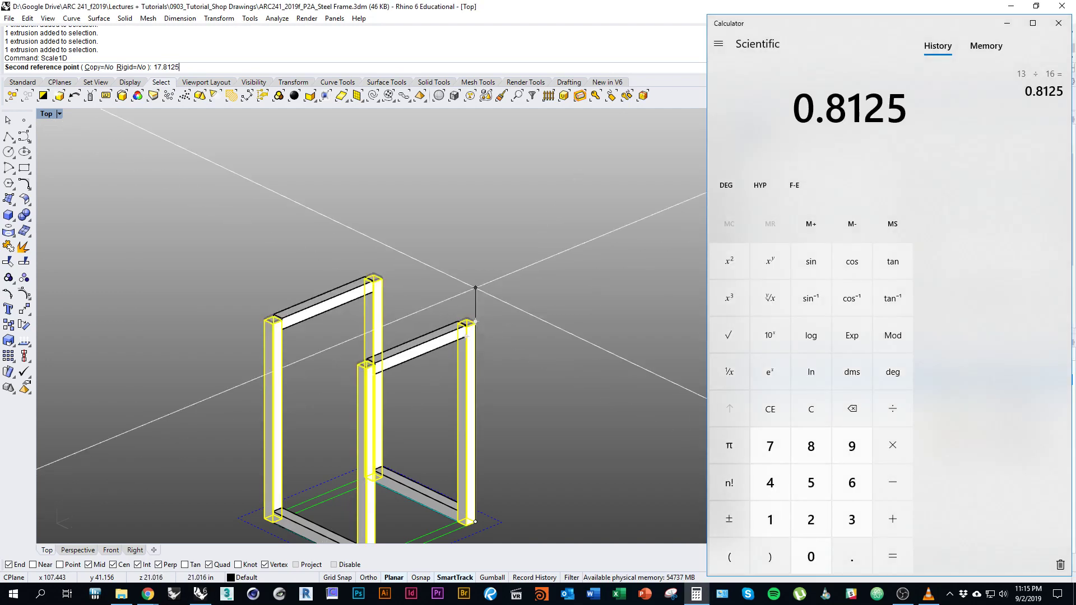
{"action": "key", "text": "alt+Tab"}
{"action": "key", "text": "Return"}
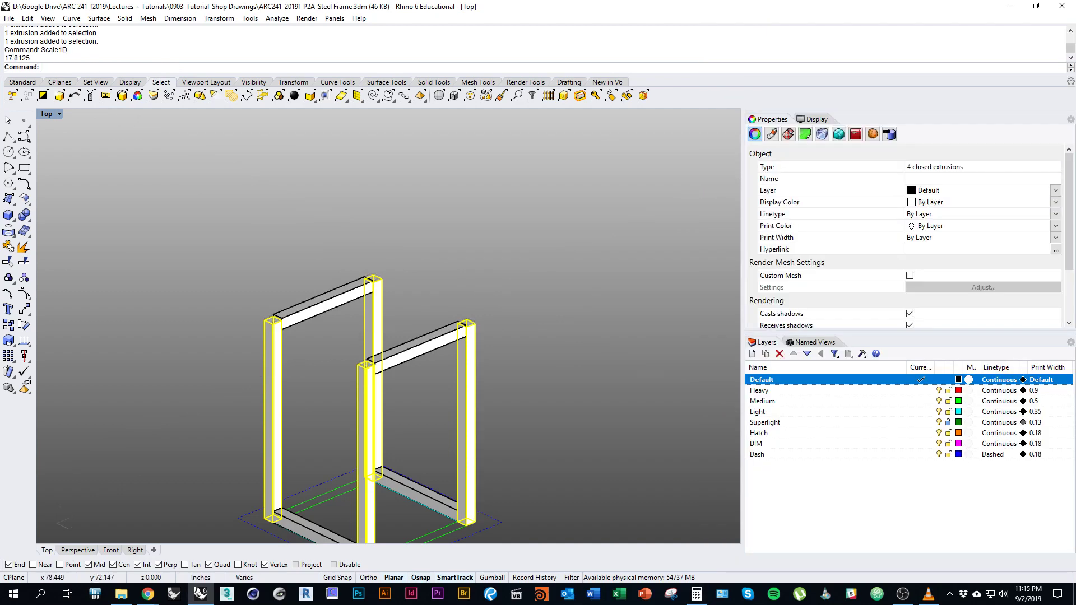
Measure the column edge thickness with Distance, getting 0.188 inches.
{"action": "key", "text": "Escape"}
{"action": "scroll", "coordinate": [428, 345], "scroll_direction": "up", "scroll_amount": 6}
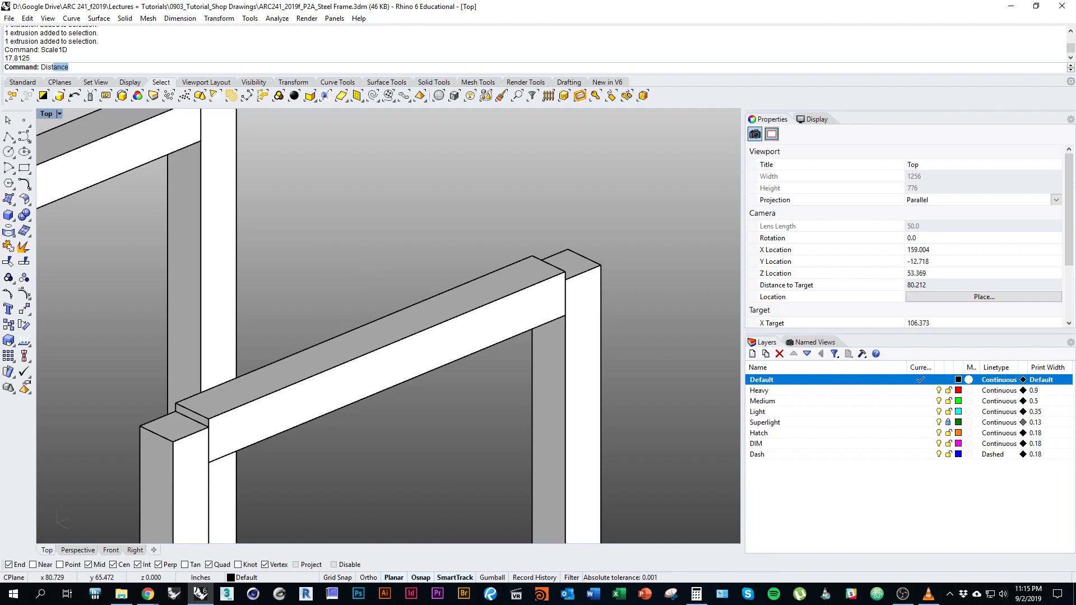
{"action": "type", "text": "Distna"}
{"action": "key", "text": "BackSpace"}
{"action": "key", "text": "BackSpace"}
{"action": "type", "text": "ance"}
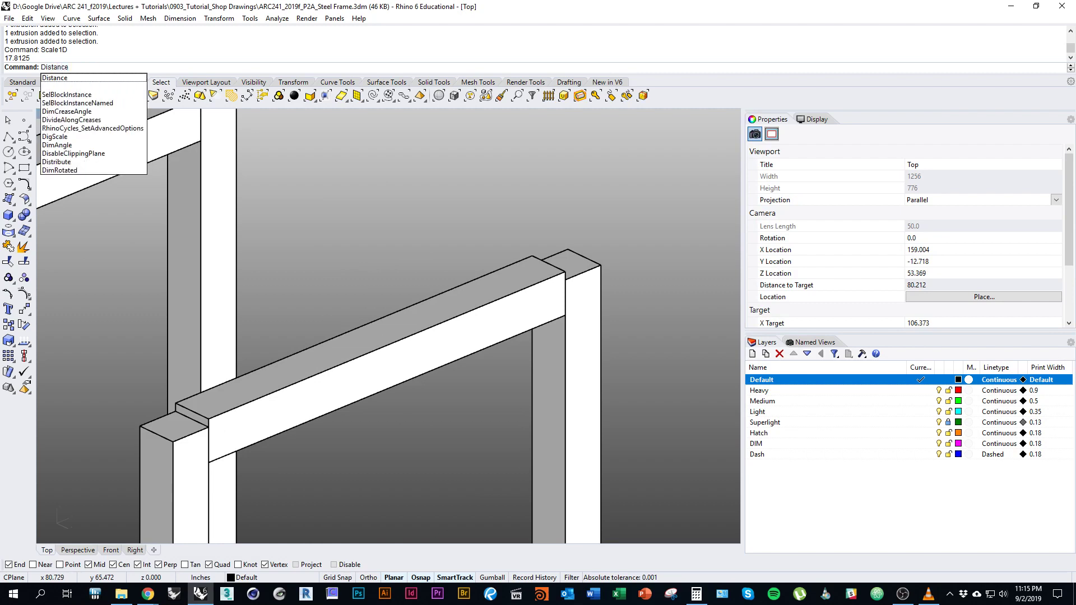
{"action": "key", "text": "Return"}
{"action": "left_click", "coordinate": [584, 257]}
{"action": "scroll", "coordinate": [547, 284], "scroll_direction": "up", "scroll_amount": 8}
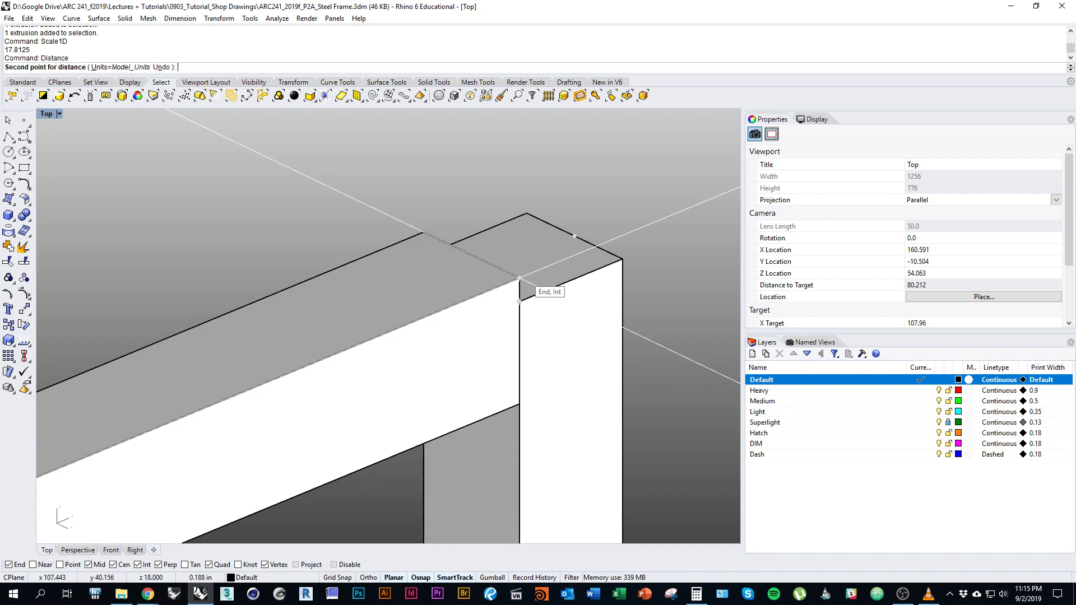
{"action": "left_click", "coordinate": [519, 301]}
{"action": "scroll", "coordinate": [519, 301], "scroll_direction": "down", "scroll_amount": 8}
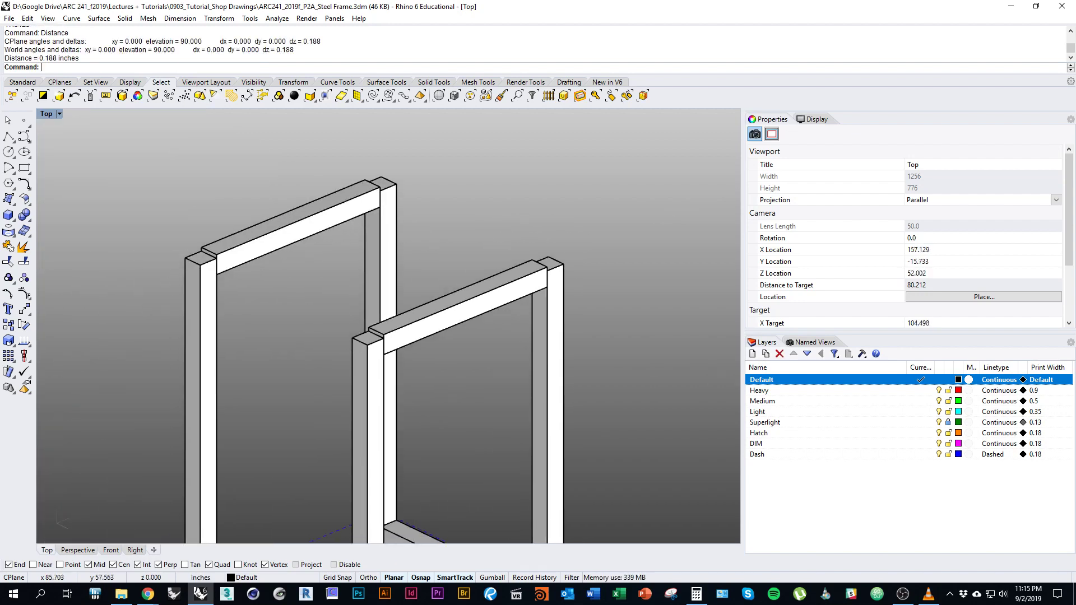
{"action": "scroll", "coordinate": [387, 325], "scroll_direction": "down", "scroll_amount": 5}
{"action": "scroll", "coordinate": [386, 325], "scroll_direction": "up", "scroll_amount": 5}
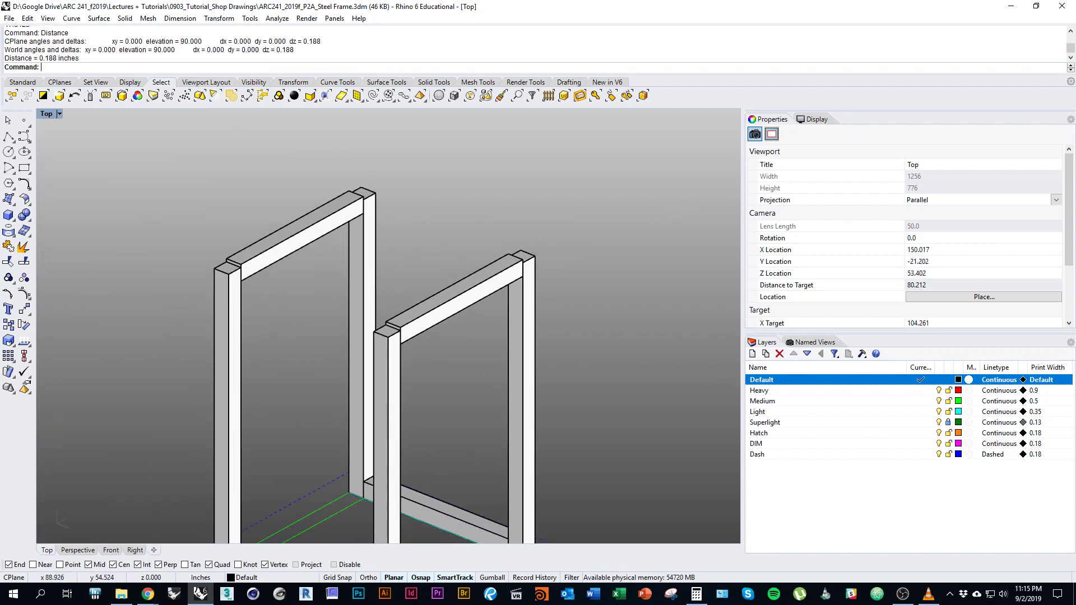
Box thin cap plates onto the first two column tops.
{"action": "left_click", "coordinate": [9, 216]}
{"action": "scroll", "coordinate": [230, 367], "scroll_direction": "up", "scroll_amount": 6}
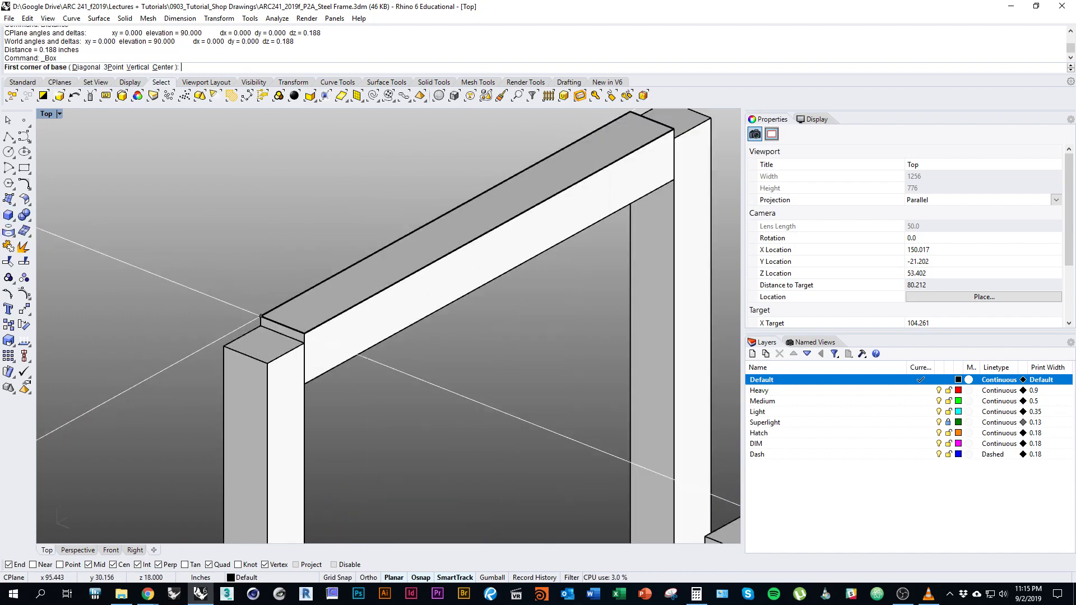
{"action": "left_click", "coordinate": [211, 360]}
{"action": "left_click", "coordinate": [315, 357]}
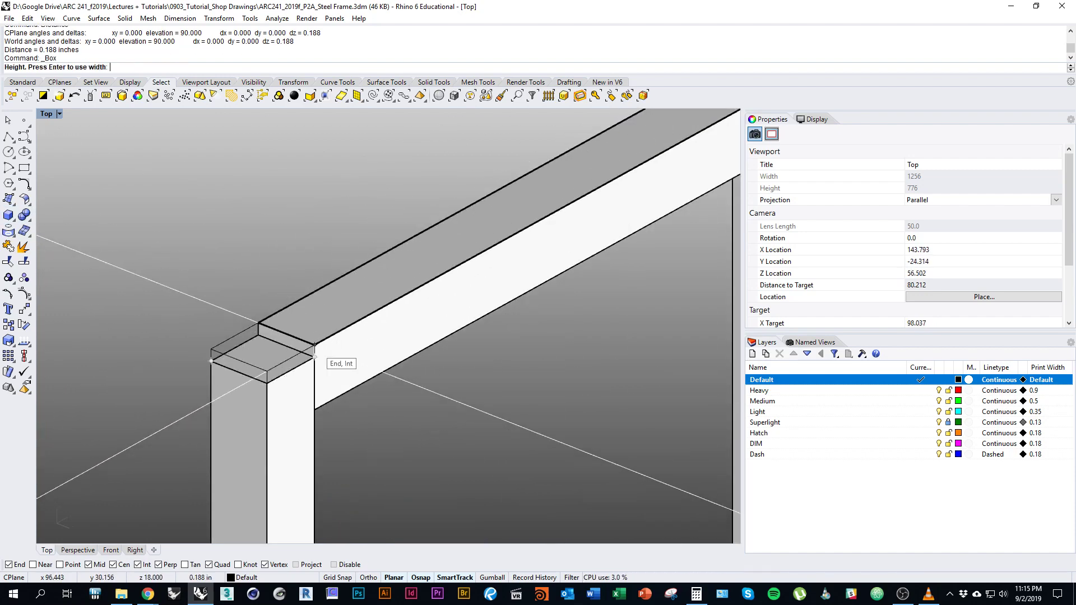
{"action": "left_click", "coordinate": [323, 365]}
{"action": "right_click_drag", "start_coordinate": [566, 154], "coordinate": [154, 224]}
{"action": "right_click", "coordinate": [407, 265]}
{"action": "left_click", "coordinate": [406, 263]}
{"action": "left_click", "coordinate": [412, 296]}
{"action": "left_click", "coordinate": [412, 288]}
Add thin cap plates to the remaining two column tops.
{"action": "right_click", "coordinate": [525, 356]}
{"action": "left_click", "coordinate": [525, 356]}
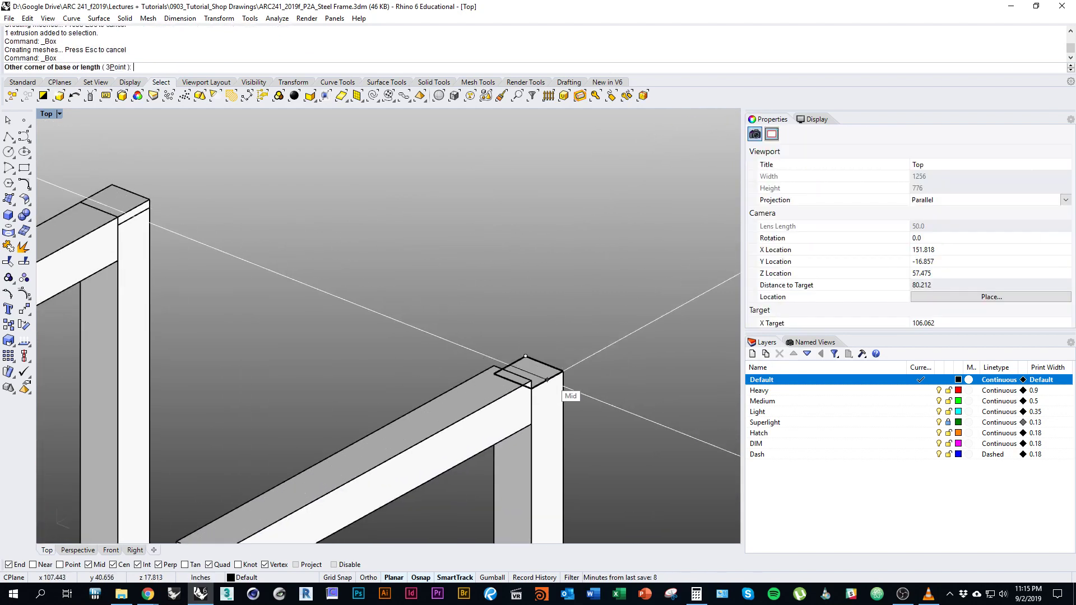
{"action": "left_click", "coordinate": [531, 388]}
{"action": "left_click", "coordinate": [531, 381]}
{"action": "right_click_drag", "start_coordinate": [505, 364], "coordinate": [413, 383]}
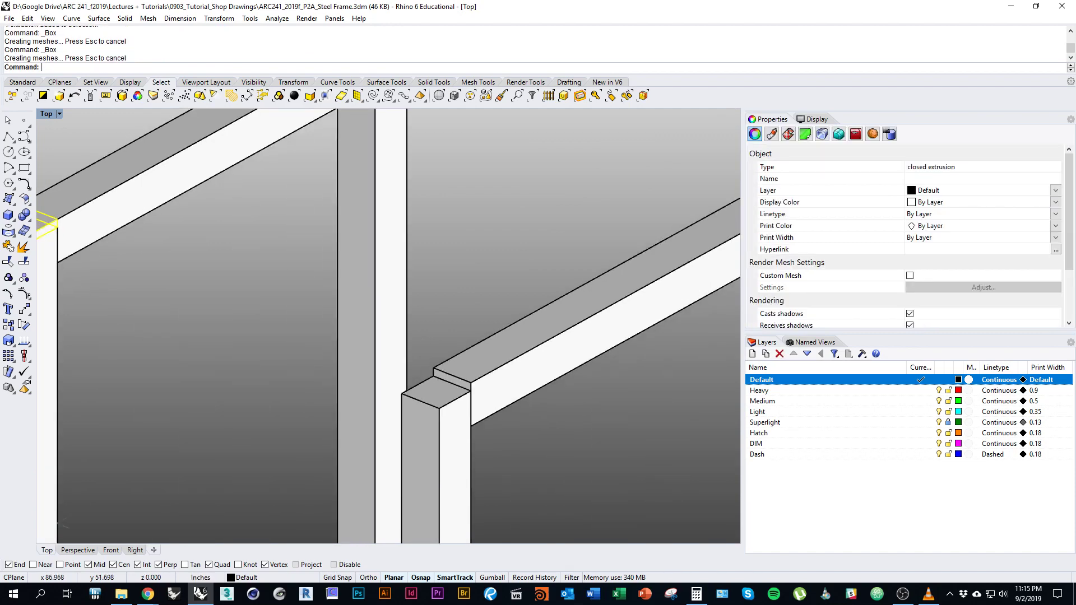
{"action": "right_click", "coordinate": [401, 393]}
{"action": "left_click", "coordinate": [401, 393]}
{"action": "left_click", "coordinate": [470, 391]}
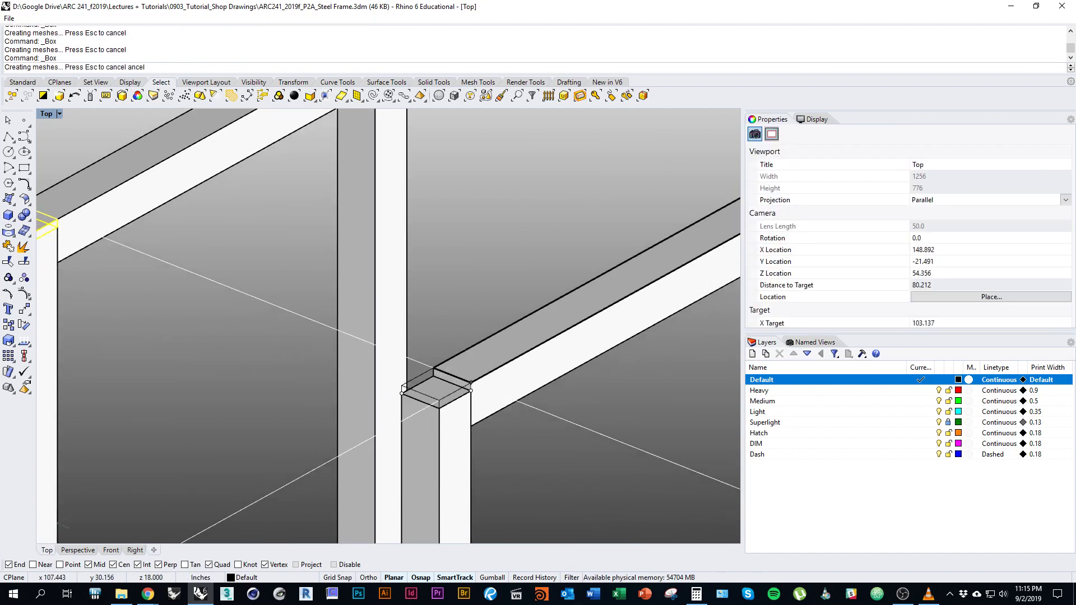
{"action": "left_click", "coordinate": [470, 383]}
{"action": "scroll", "coordinate": [426, 359], "scroll_direction": "down", "scroll_amount": 6}
{"action": "right_click_drag", "start_coordinate": [426, 359], "coordinate": [471, 331]}
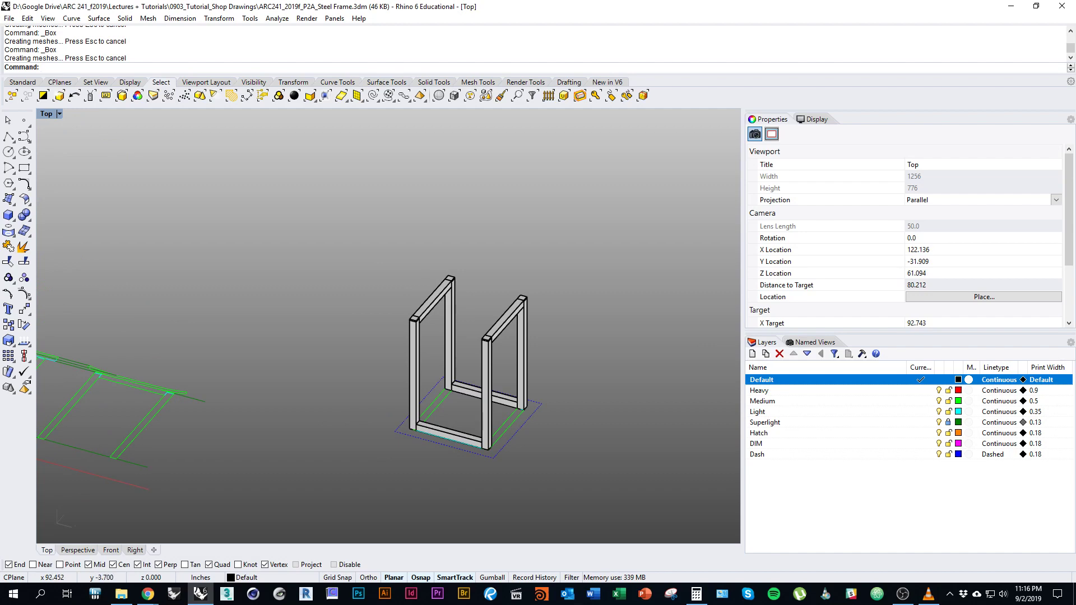
{"action": "key", "text": "alt+Tab"}
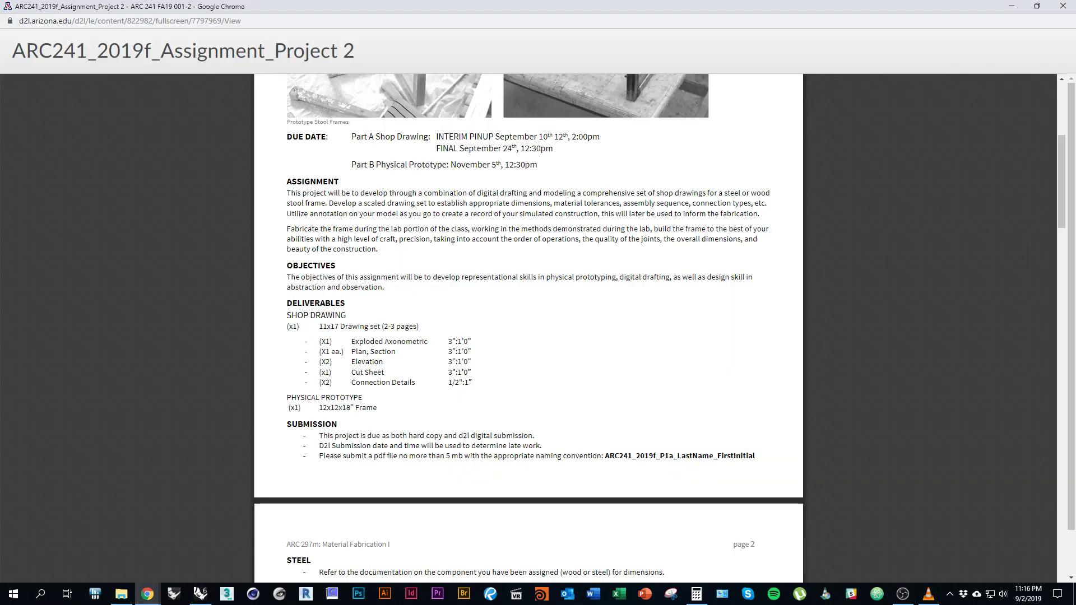
Review the page 2 steel frame drawing and tubing details in the assignment PDF, then return to Rhino.
{"action": "scroll", "coordinate": [529, 327], "scroll_direction": "up", "scroll_amount": 2}
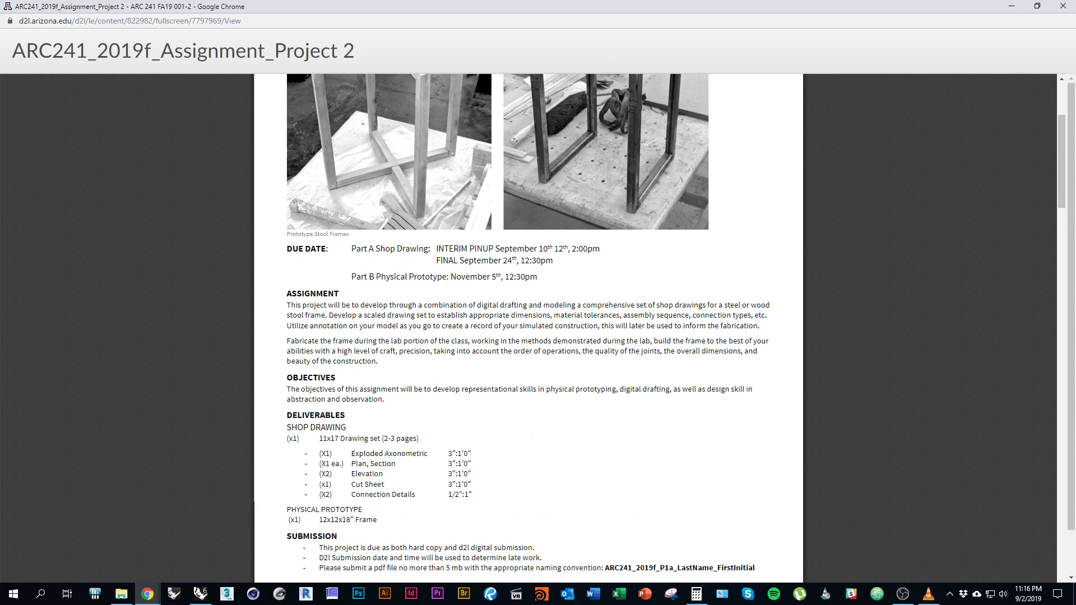
{"action": "key", "text": "alt+Tab"}
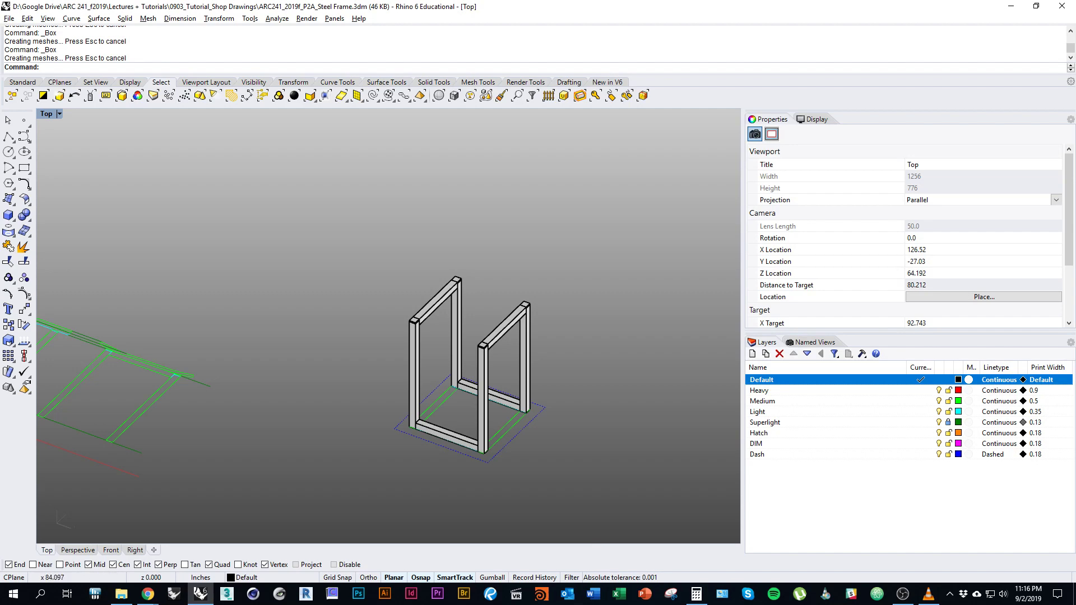
{"action": "key", "text": "alt+Tab"}
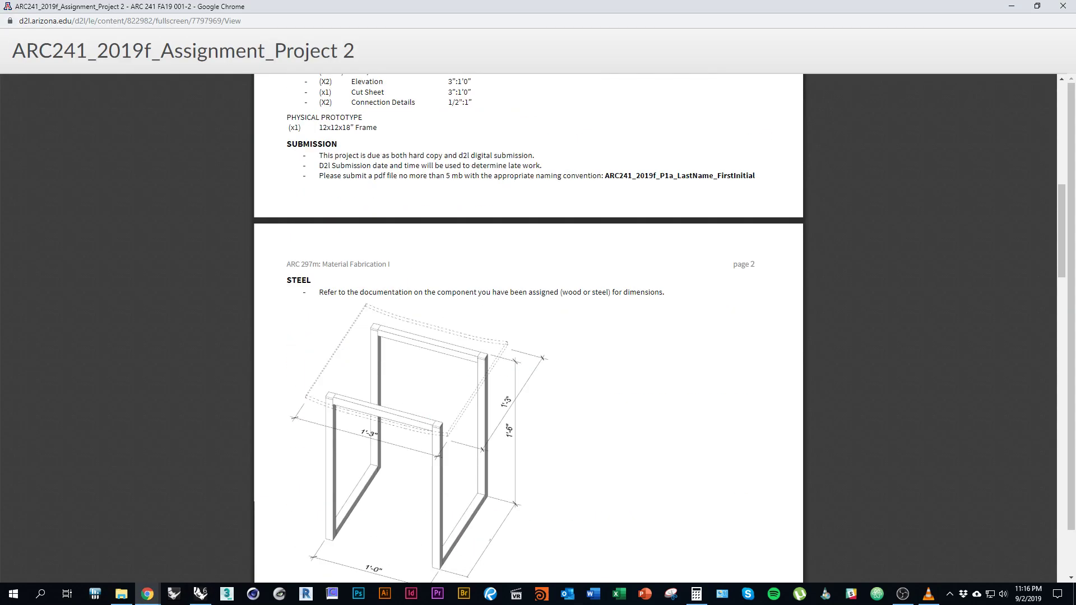
{"action": "scroll", "coordinate": [529, 328], "scroll_direction": "down", "scroll_amount": 2}
{"action": "scroll", "coordinate": [528, 328], "scroll_direction": "down", "scroll_amount": 1}
{"action": "key", "text": "alt+Tab"}
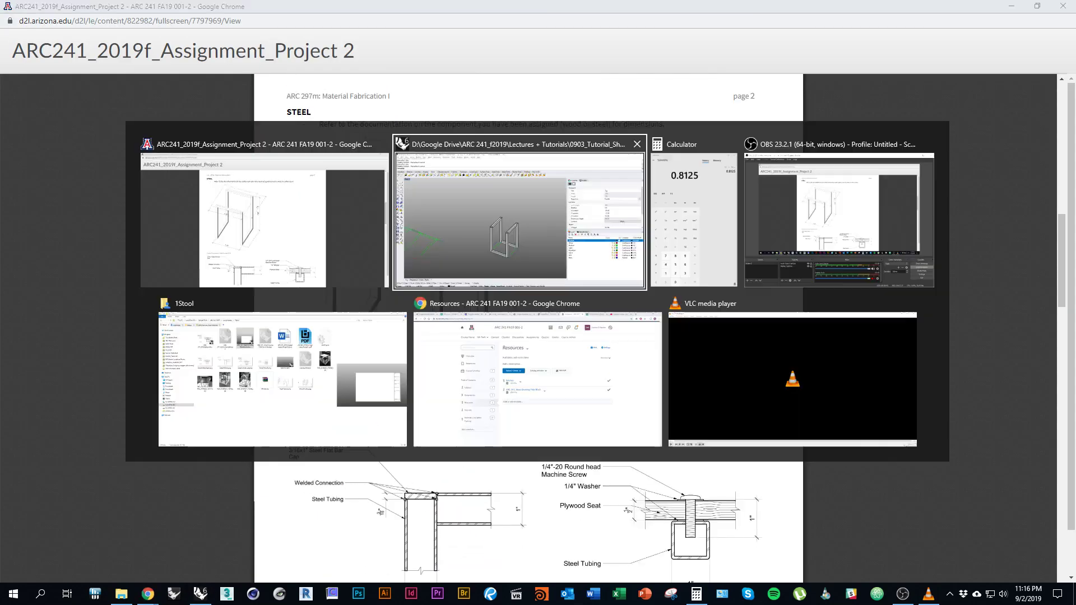
{"action": "right_click_drag", "start_coordinate": [392, 336], "coordinate": [431, 339], "text": "ctrl+shift"}
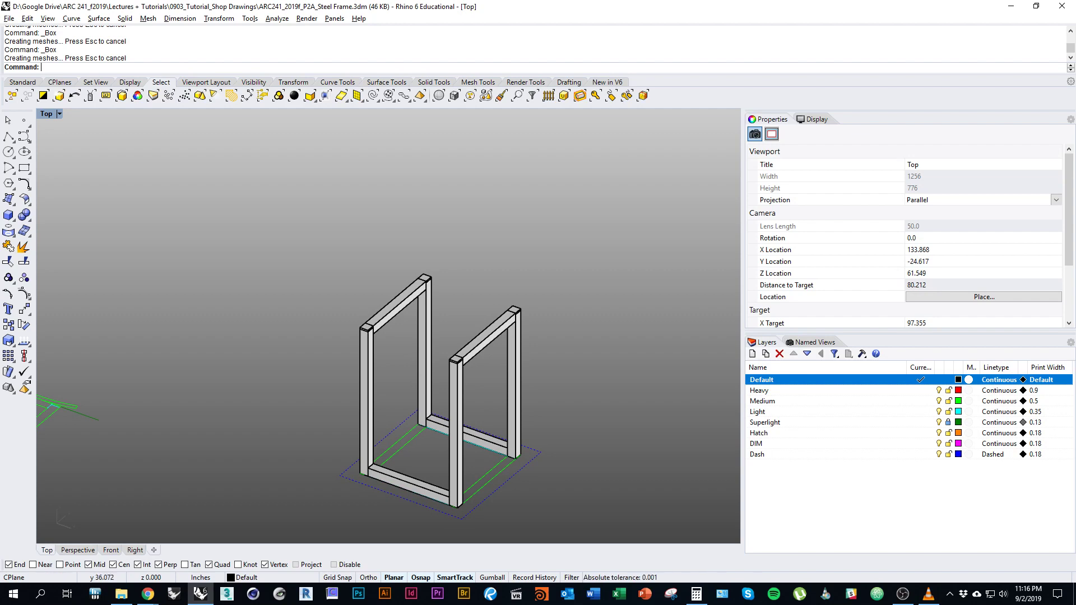
Orbit, pan and zoom until the whole stool frame reads as an axonometric view.
{"action": "right_click_drag", "start_coordinate": [430, 339], "coordinate": [435, 338], "text": "ctrl+shift"}
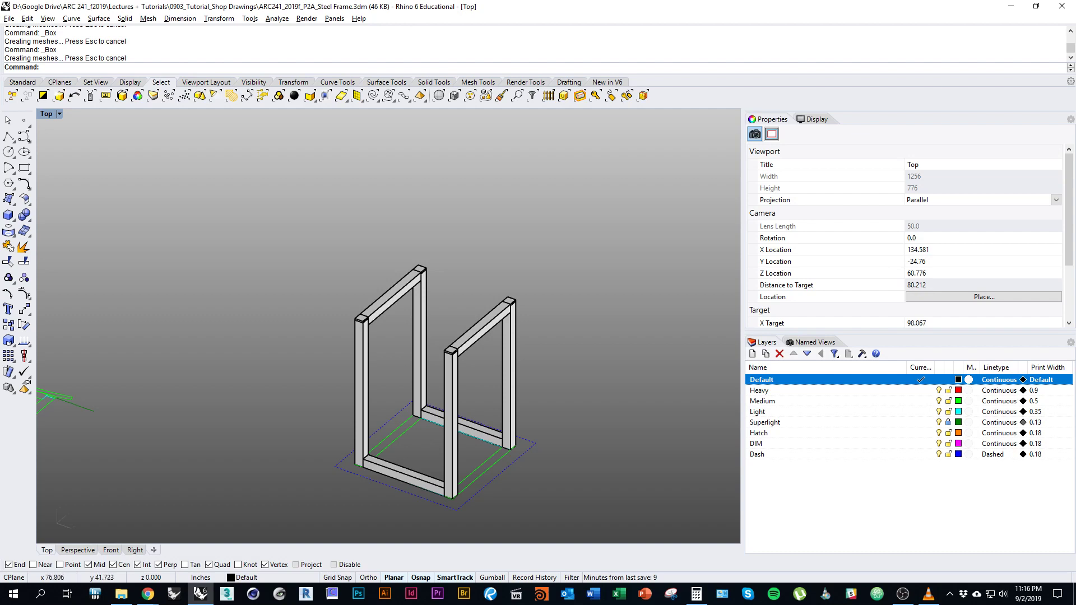
{"action": "mouse_move", "coordinate": [438, 472]}
{"action": "right_mouse_down"}
{"action": "mouse_move", "coordinate": [421, 468]}
{"action": "mouse_move", "coordinate": [437, 457]}
{"action": "mouse_move", "coordinate": [517, 455]}
{"action": "right_mouse_up"}
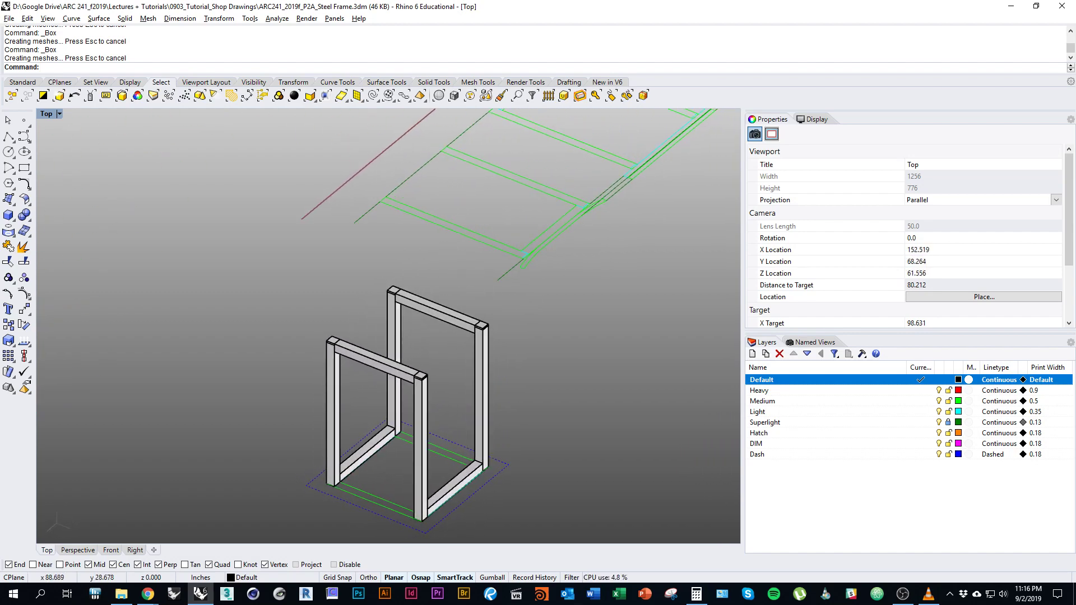
{"action": "right_click_drag", "start_coordinate": [432, 415], "coordinate": [424, 375]}
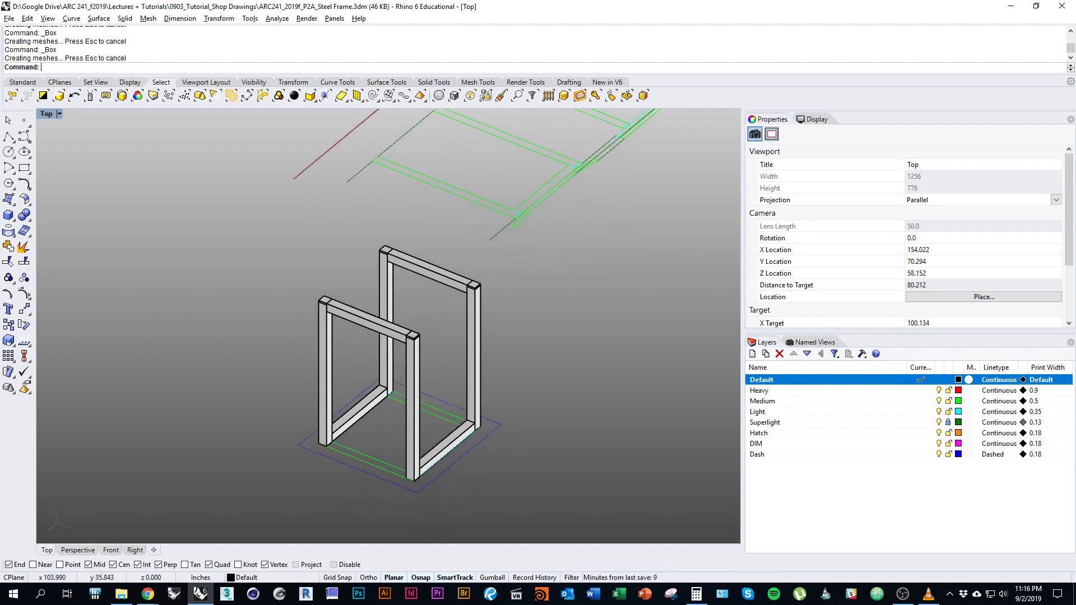
{"action": "right_click_drag", "start_coordinate": [389, 412], "coordinate": [489, 424], "text": "ctrl+shift"}
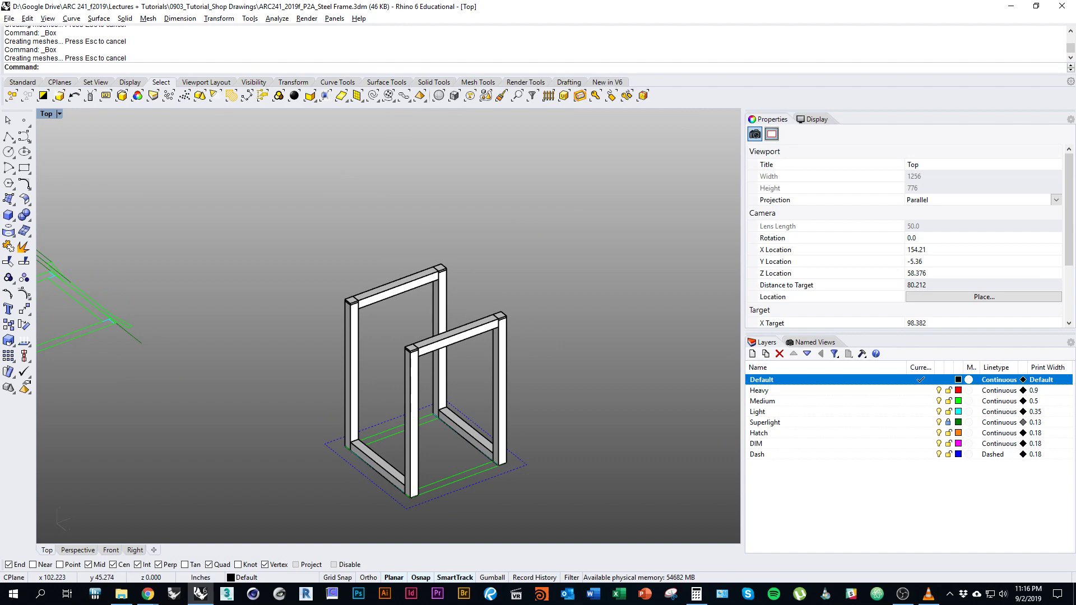
{"action": "mouse_move", "coordinate": [508, 410]}
{"action": "right_mouse_down", "text": "ctrl+shift"}
{"action": "mouse_move", "coordinate": [457, 400]}
{"action": "mouse_move", "coordinate": [509, 373]}
{"action": "mouse_move", "coordinate": [511, 432]}
{"action": "mouse_move", "coordinate": [535, 394]}
{"action": "right_mouse_up", "text": "ctrl+shift"}
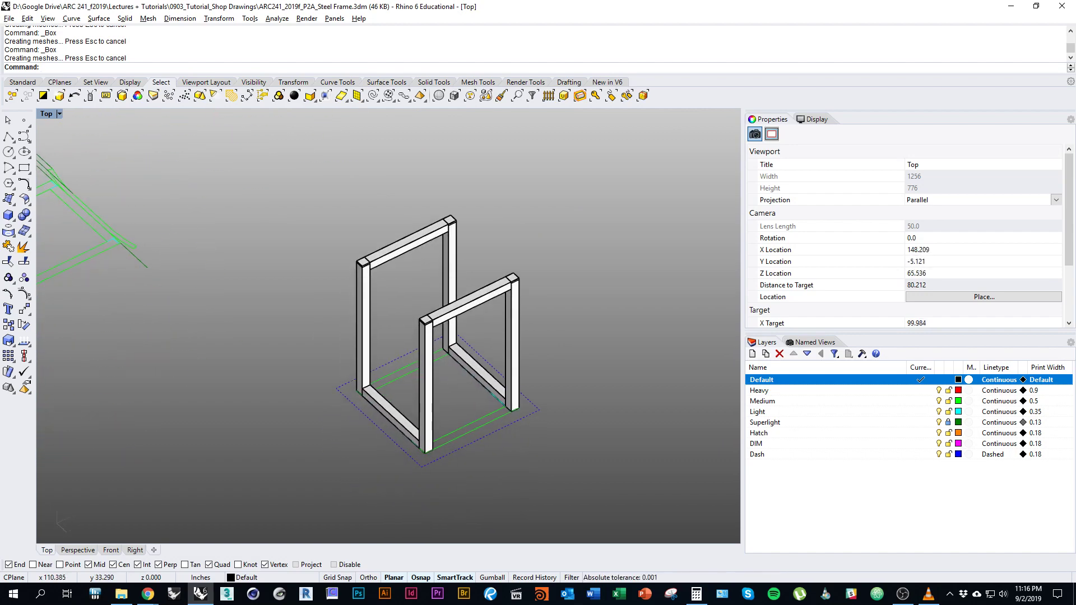
{"action": "scroll", "coordinate": [449, 409], "scroll_direction": "up", "scroll_amount": 3}
{"action": "right_click_drag", "start_coordinate": [448, 409], "coordinate": [504, 418]}
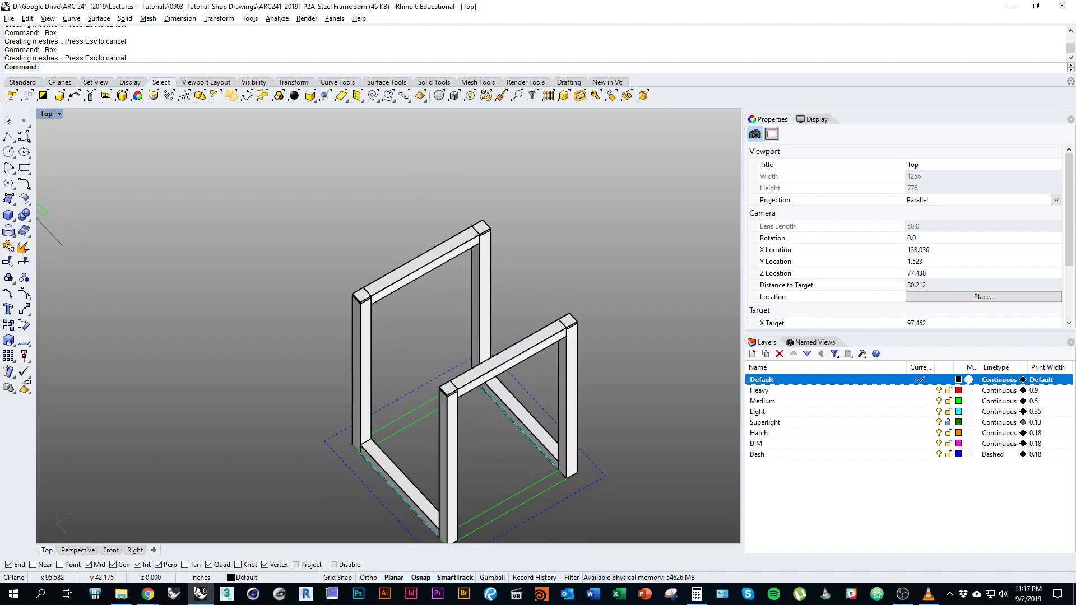
{"action": "mouse_move", "coordinate": [504, 418]}
{"action": "right_mouse_down", "text": "ctrl+shift"}
{"action": "mouse_move", "coordinate": [535, 438]}
{"action": "mouse_move", "coordinate": [518, 404]}
{"action": "mouse_move", "coordinate": [523, 415]}
{"action": "right_mouse_up", "text": "ctrl+shift"}
{"action": "scroll", "coordinate": [532, 438], "scroll_direction": "down", "scroll_amount": 3}
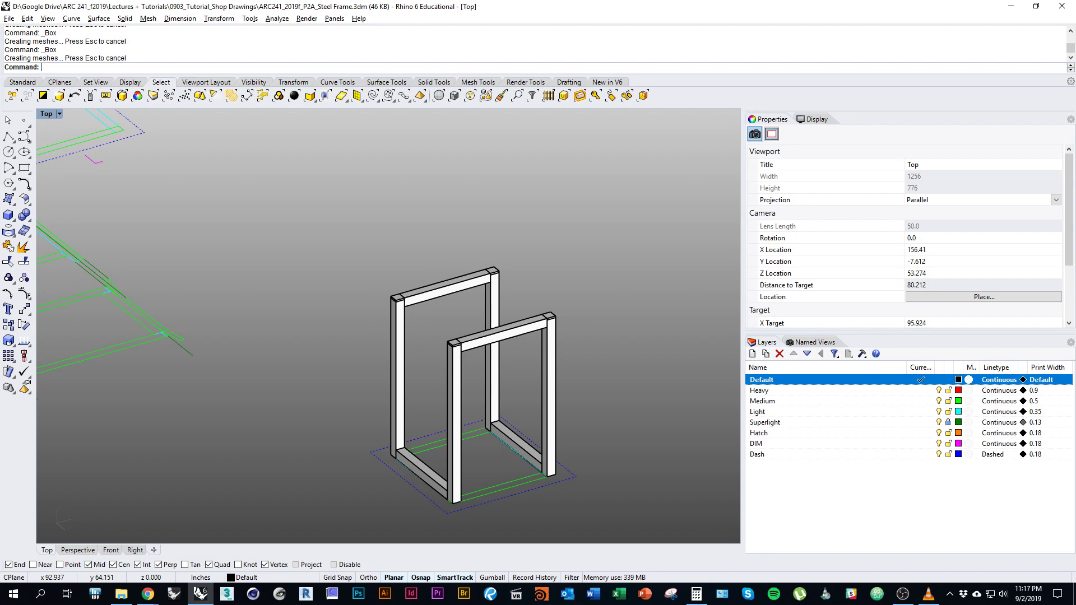
Save the current view as the named view 'Exploded Axon', then restore it from its thumbnail.
{"action": "type", "text": "NamedView"}
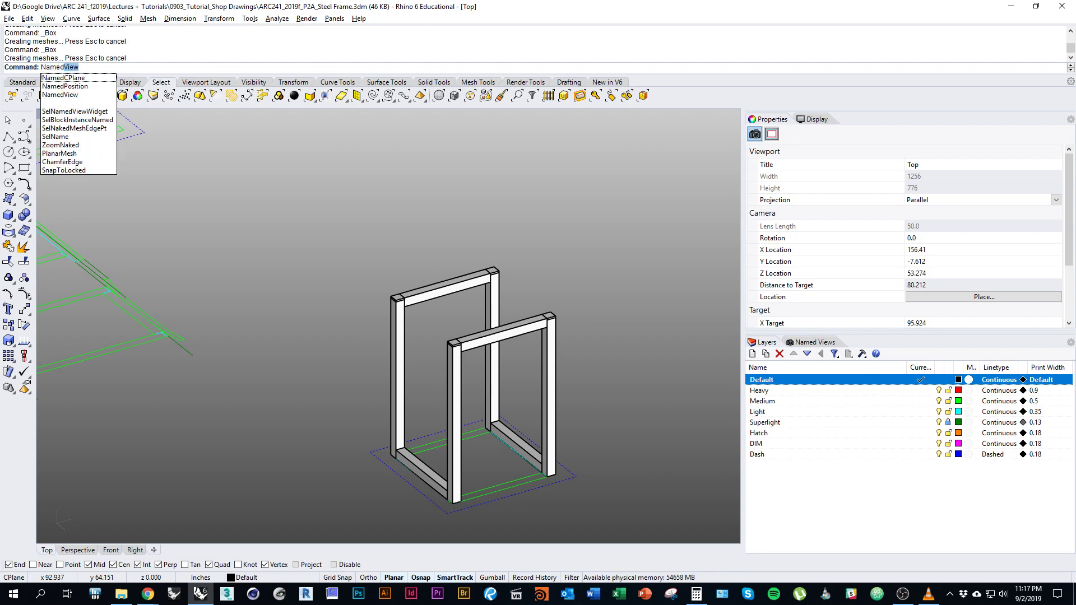
{"action": "key", "text": "Return"}
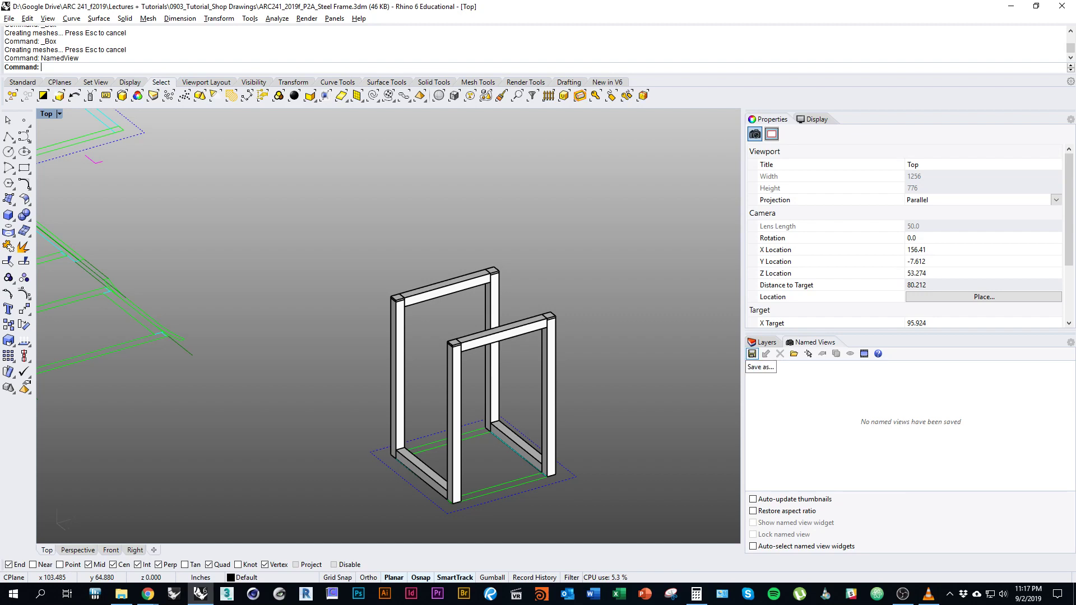
{"action": "left_click", "coordinate": [752, 353]}
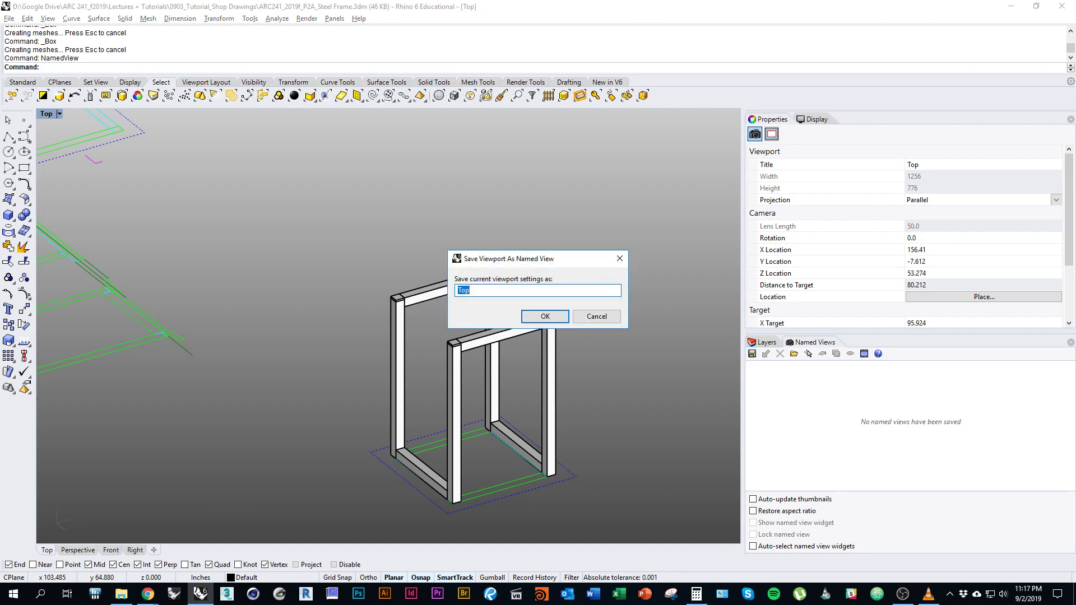
{"action": "type", "text": "Exploded Axon"}
{"action": "key", "text": "Return"}
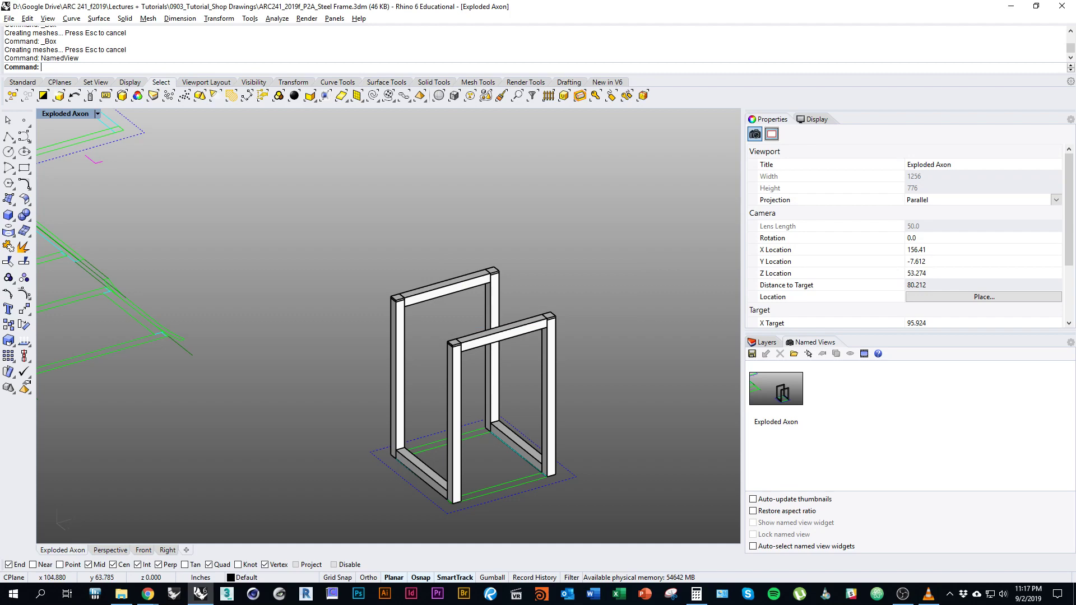
{"action": "right_click_drag", "start_coordinate": [539, 409], "coordinate": [421, 196]}
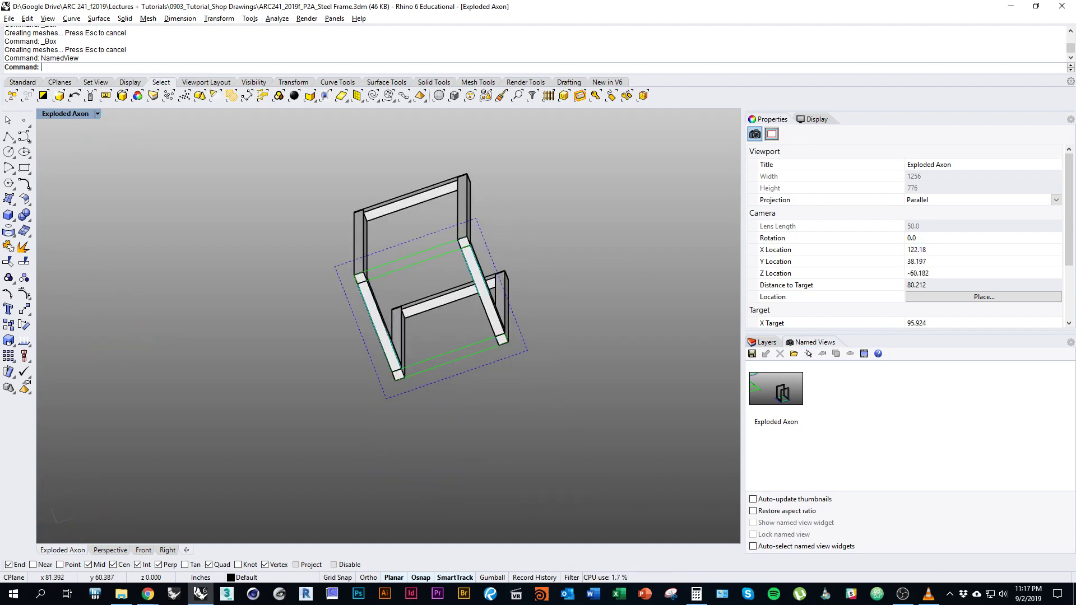
{"action": "double_click", "coordinate": [776, 388]}
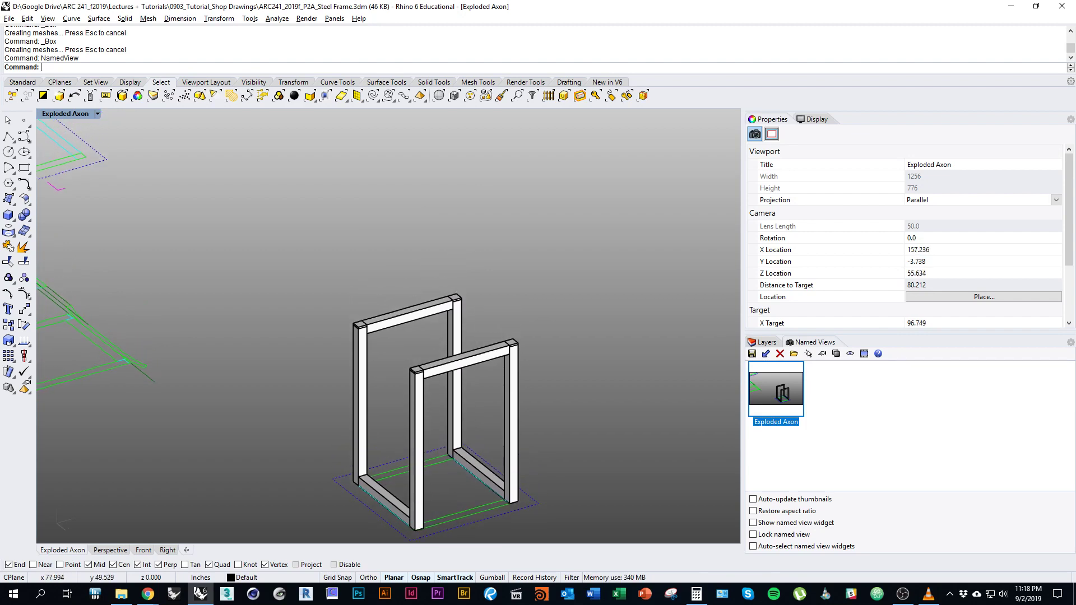
Select the front-right post together with its top cap plate.
{"action": "left_click", "coordinate": [407, 312]}
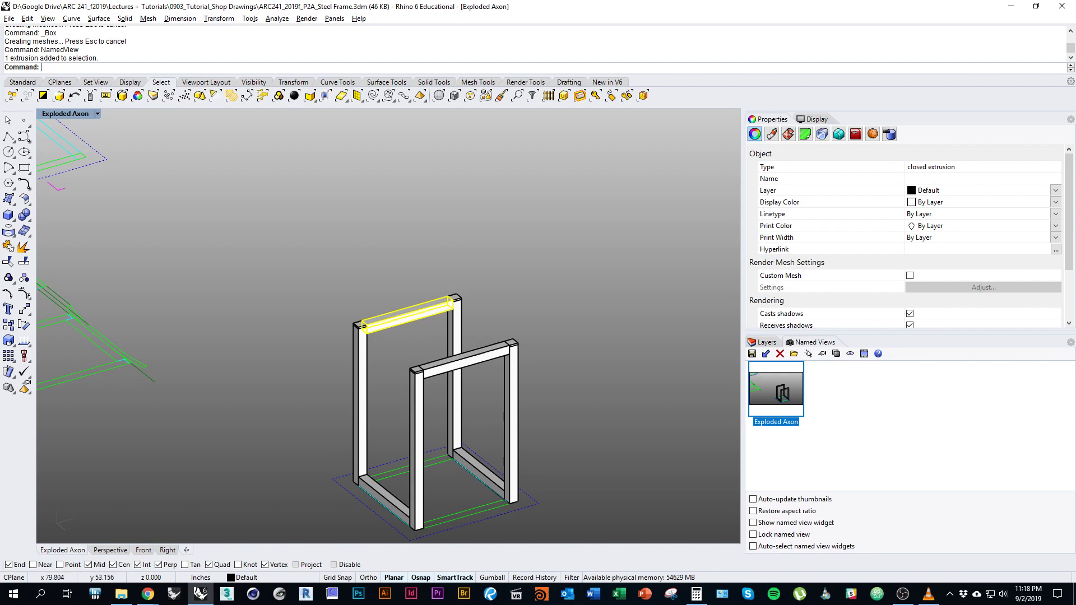
{"action": "left_click", "coordinate": [482, 414]}
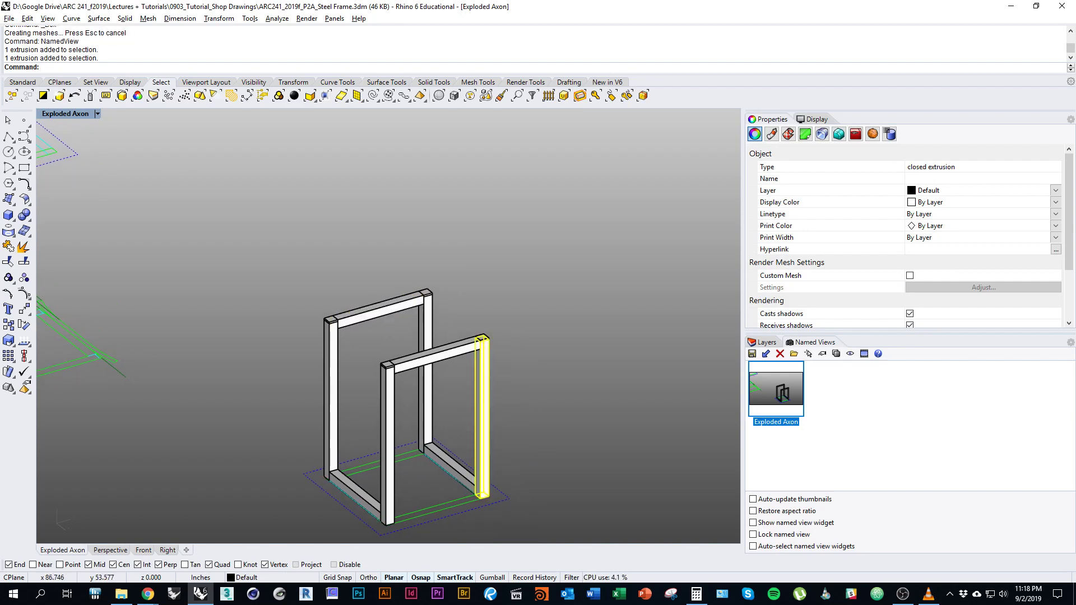
{"action": "scroll", "coordinate": [473, 347], "scroll_direction": "up", "scroll_amount": 3}
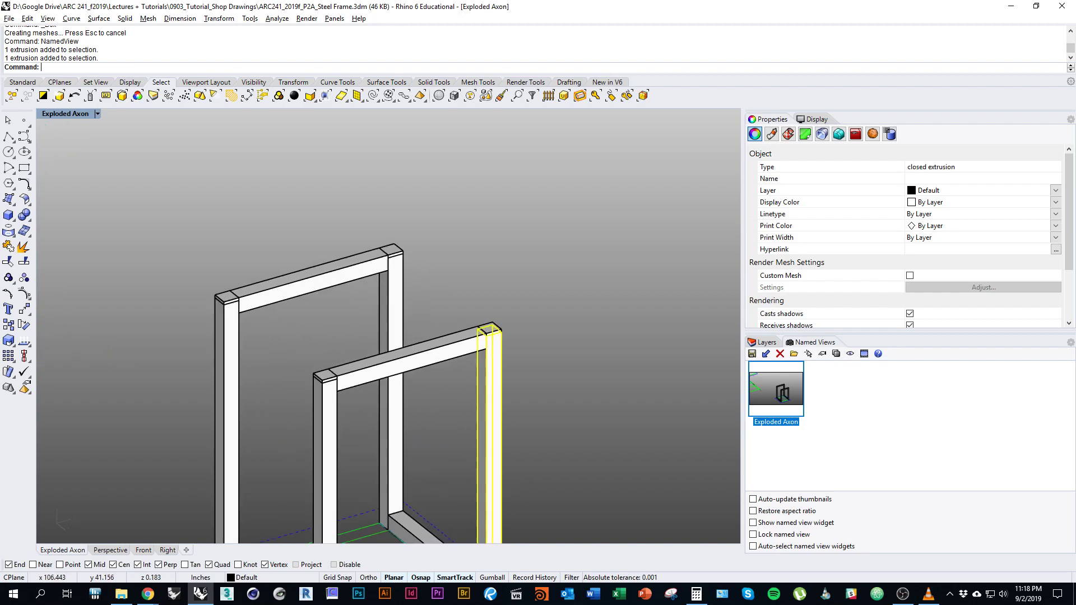
{"action": "left_click", "coordinate": [493, 328], "text": "shift"}
{"action": "scroll", "coordinate": [522, 337], "scroll_direction": "down", "scroll_amount": 3}
{"action": "right_click_drag", "start_coordinate": [522, 336], "coordinate": [529, 281], "text": "shift"}
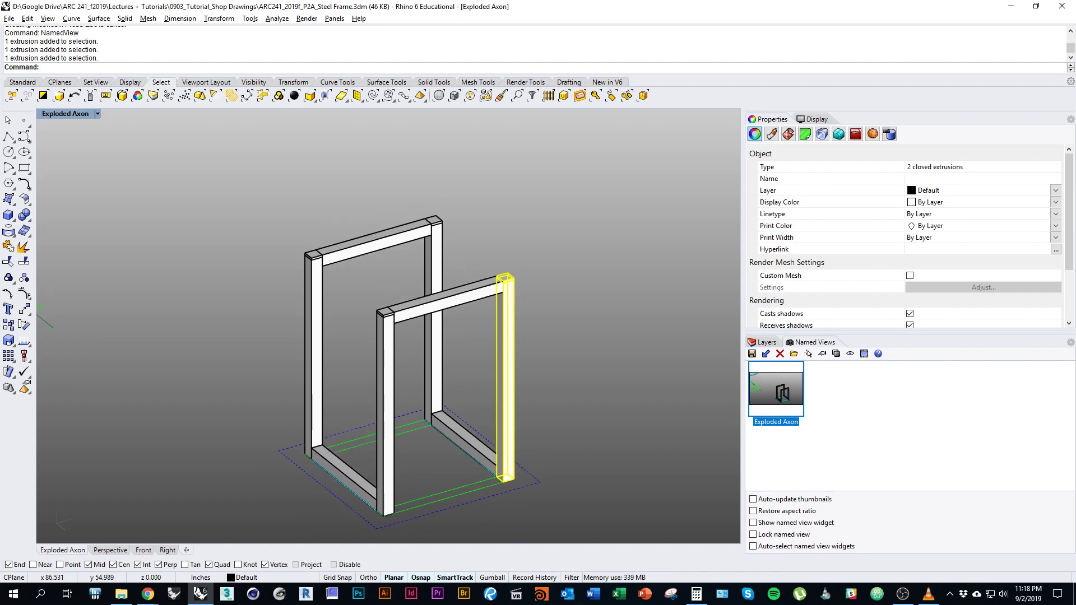
Move the post and cap beside the frame, then undo that move.
{"action": "type", "text": "m"}
{"action": "key", "text": "Return"}
{"action": "scroll", "coordinate": [371, 444], "scroll_direction": "down", "scroll_amount": 3}
{"action": "left_click", "coordinate": [517, 461]}
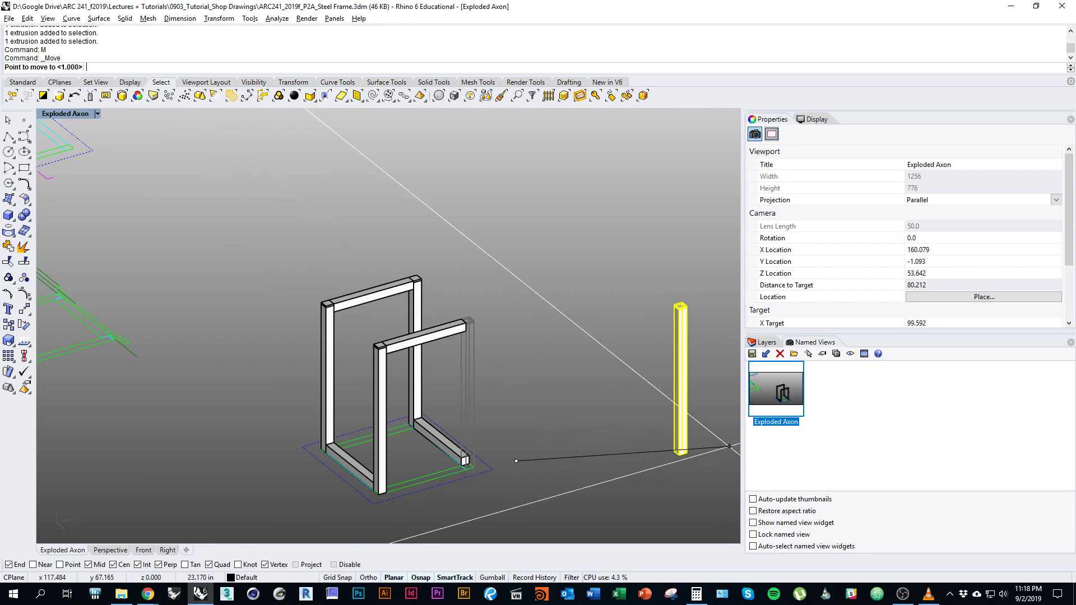
{"action": "right_click_drag", "start_coordinate": [661, 448], "coordinate": [734, 440]}
{"action": "right_click_drag", "start_coordinate": [666, 448], "coordinate": [597, 444]}
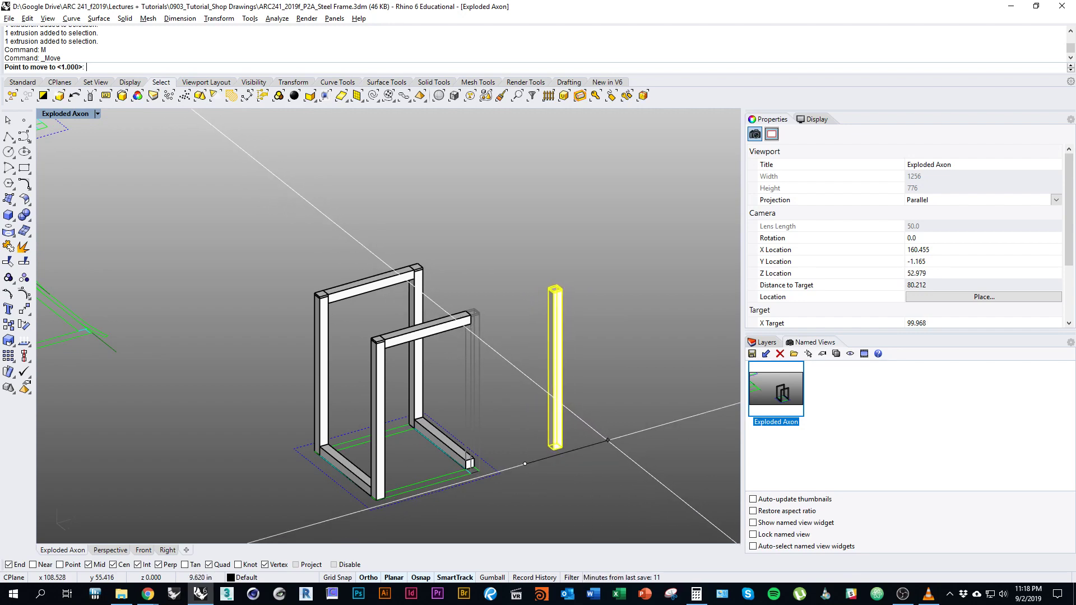
{"action": "left_click", "coordinate": [611, 440]}
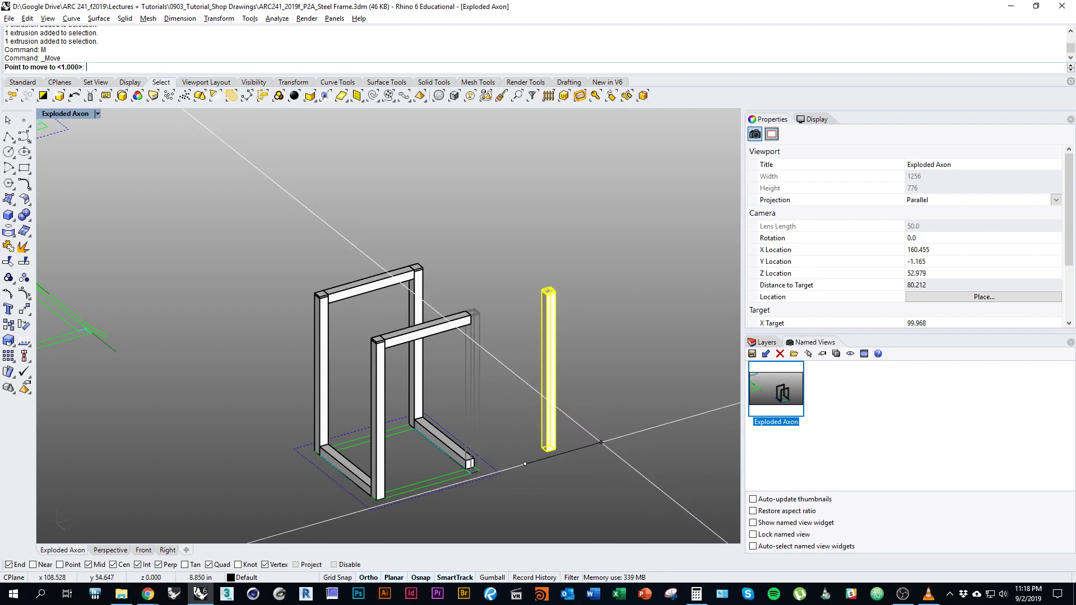
{"action": "scroll", "coordinate": [430, 437], "scroll_direction": "down", "scroll_amount": 1}
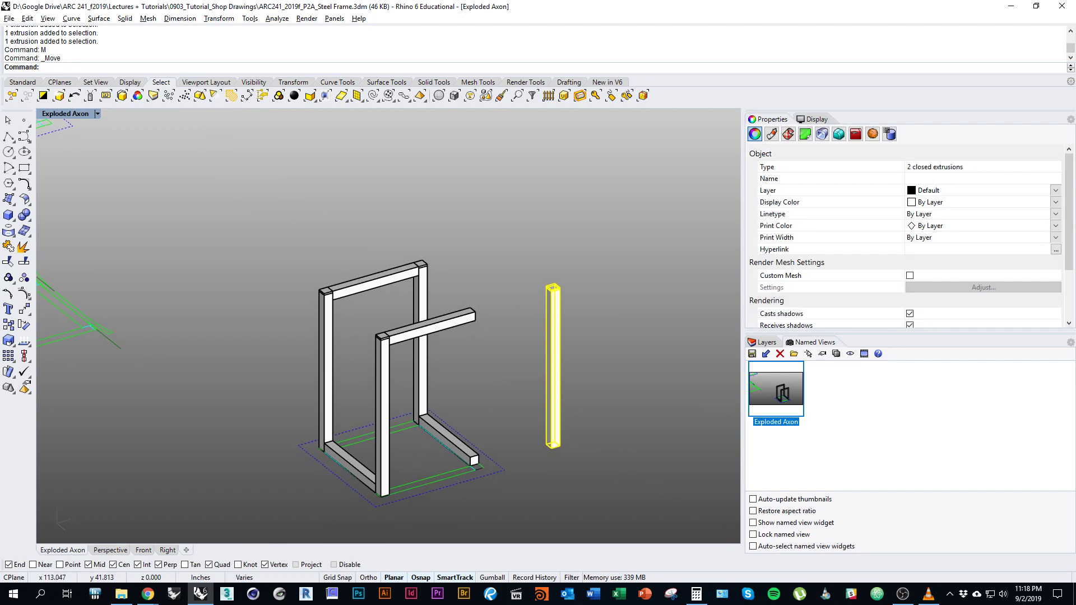
{"action": "key", "text": "ctrl+z"}
Copy the selected post out to a spot beside the frame.
{"action": "type", "text": "Copy"}
{"action": "key", "text": "Return"}
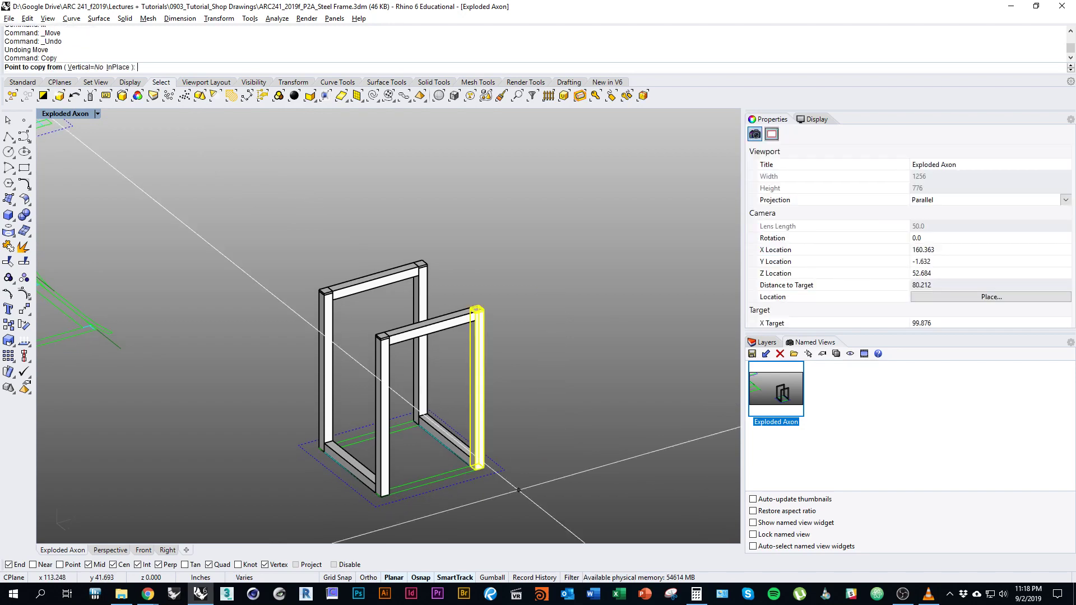
{"action": "left_click", "coordinate": [526, 490]}
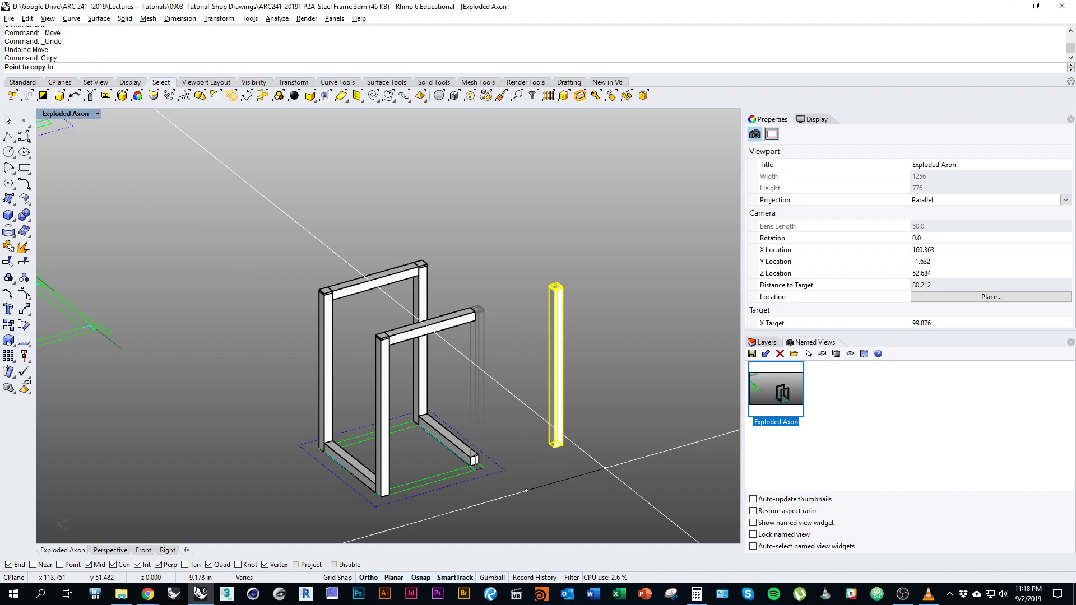
{"action": "left_click", "coordinate": [611, 468]}
{"action": "key", "text": "Return"}
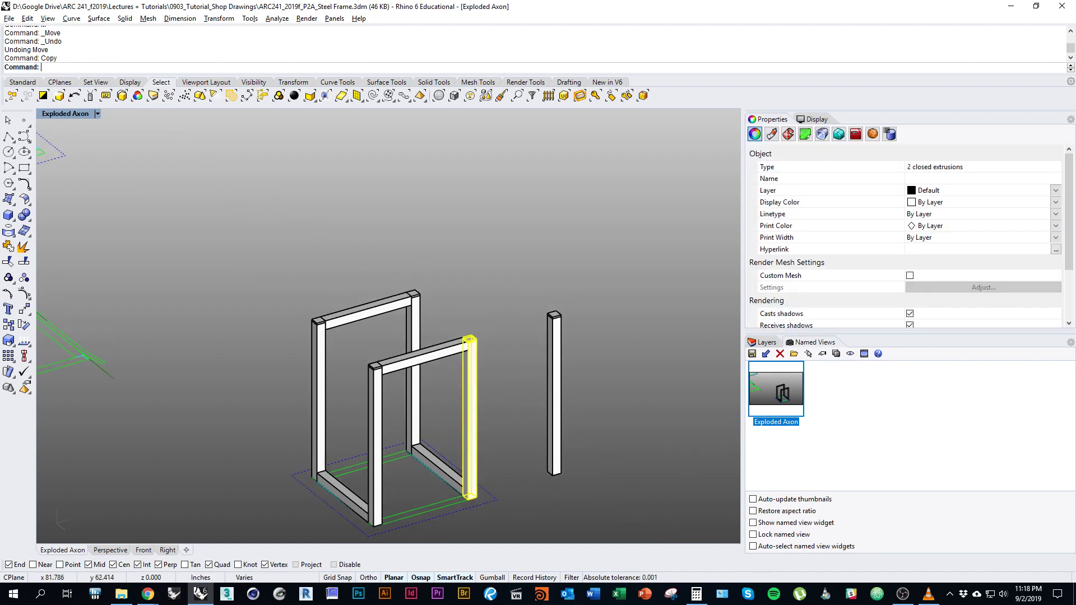
Select the copied post's top cap plate from among the overlapping pieces.
{"action": "scroll", "coordinate": [560, 241], "scroll_direction": "up", "scroll_amount": 3}
{"action": "left_click", "coordinate": [570, 342]}
{"action": "left_click", "coordinate": [595, 373]}
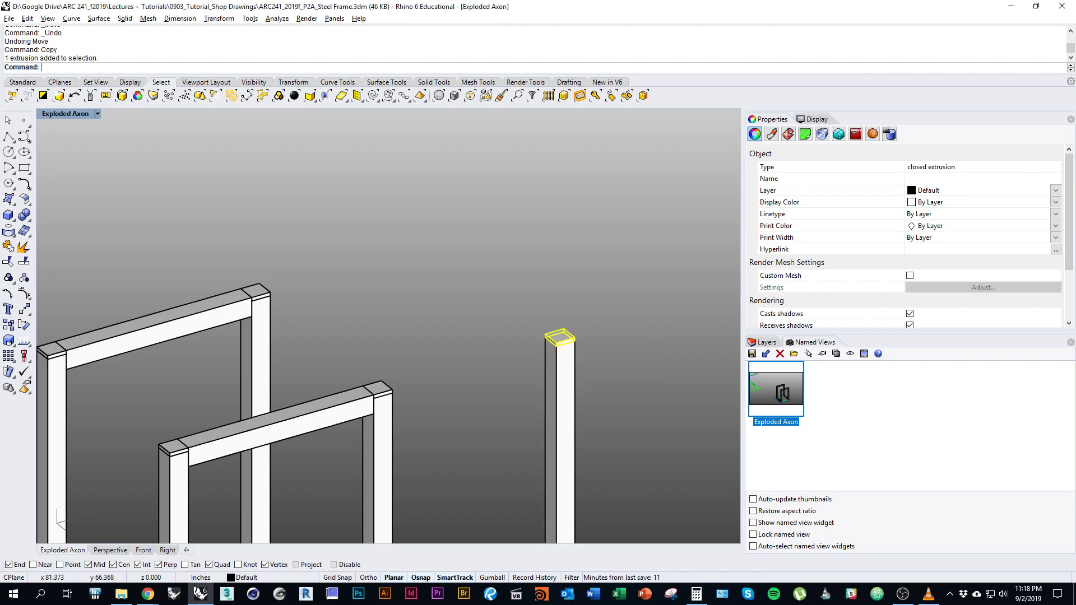
{"action": "scroll", "coordinate": [595, 372], "scroll_direction": "down", "scroll_amount": 3}
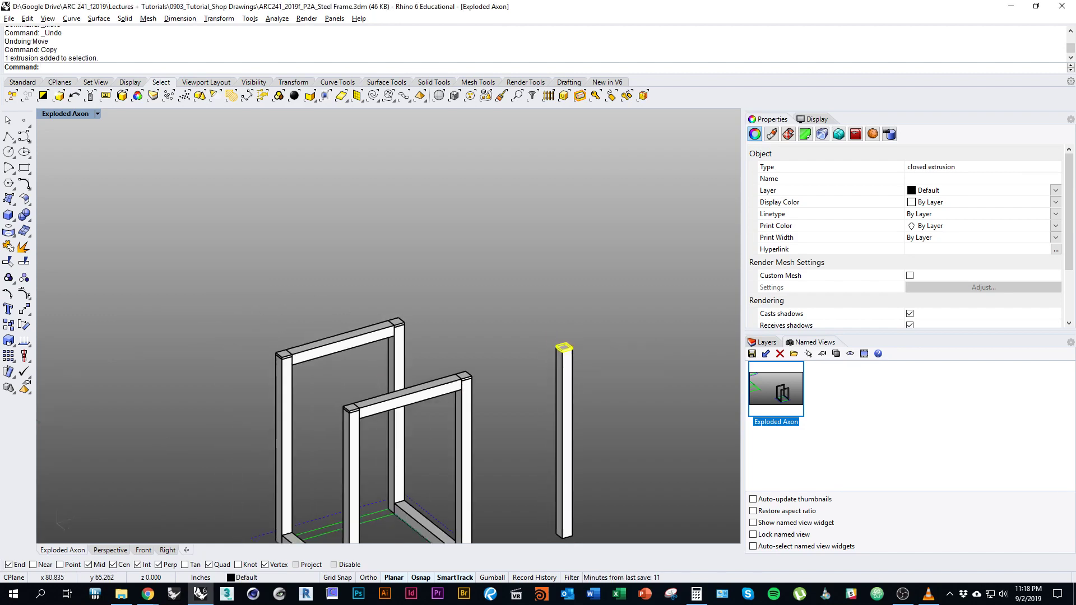
{"action": "right_click_drag", "start_coordinate": [595, 373], "coordinate": [583, 353], "text": "shift"}
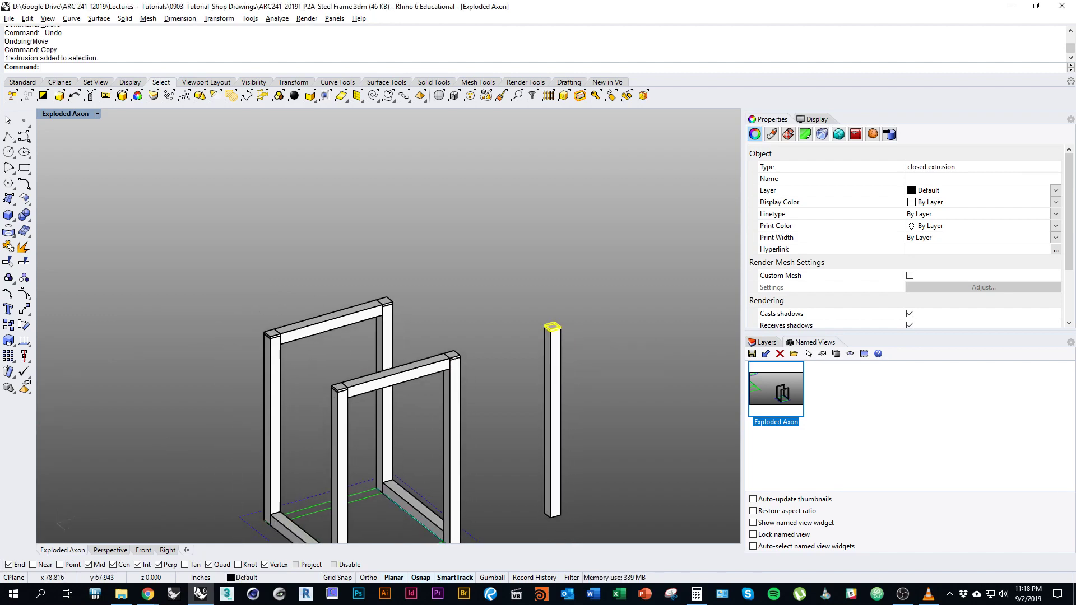
{"action": "scroll", "coordinate": [552, 327], "scroll_direction": "up", "scroll_amount": 3}
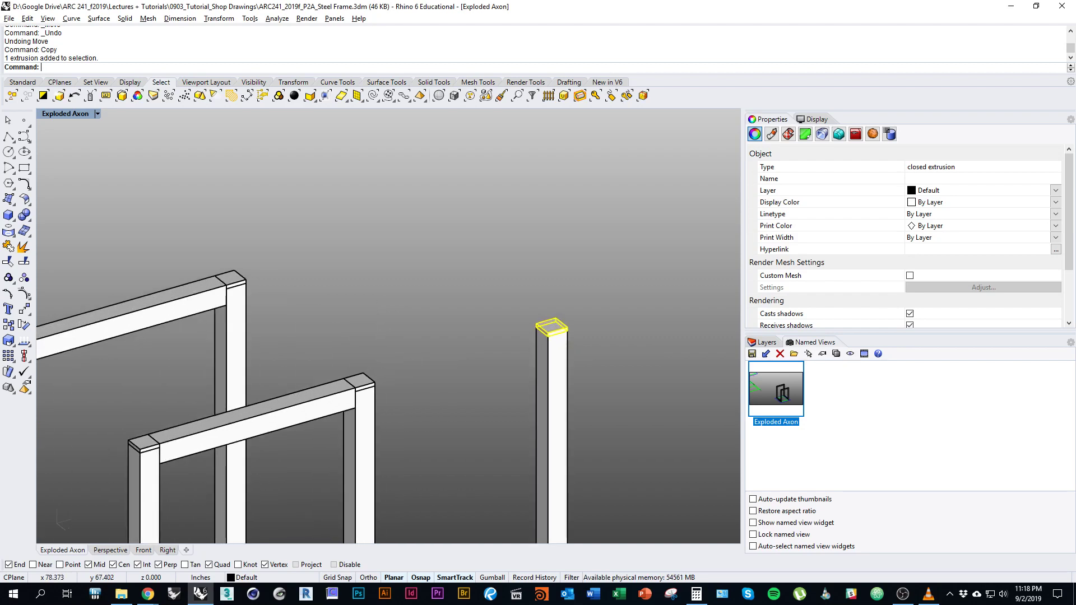
Move the cap plate straight up so it floats above the copied post.
{"action": "type", "text": "move"}
{"action": "key", "text": "Return"}
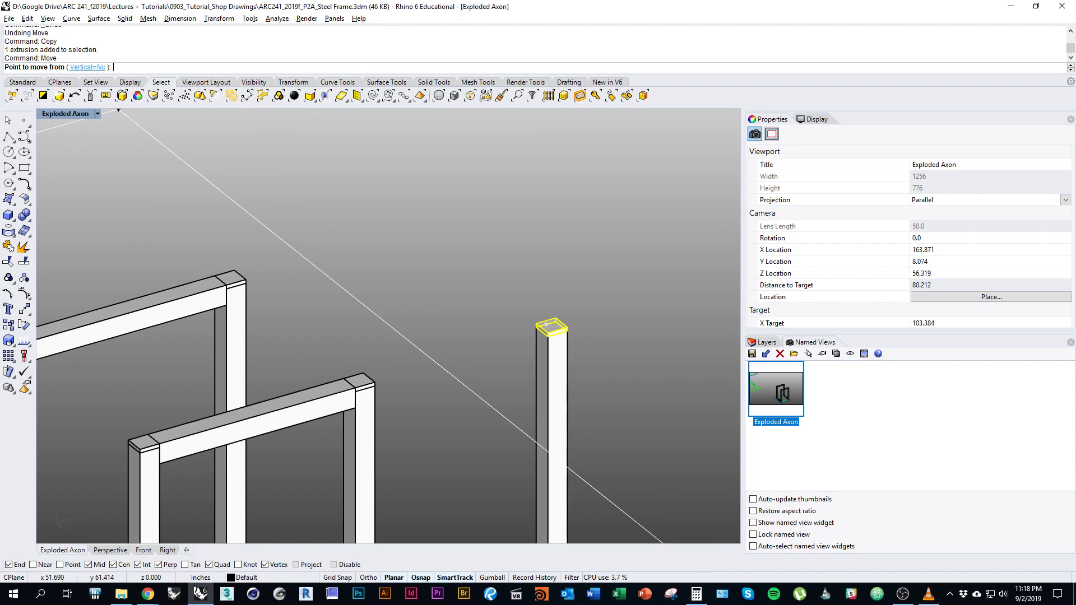
{"action": "left_click", "coordinate": [547, 325]}
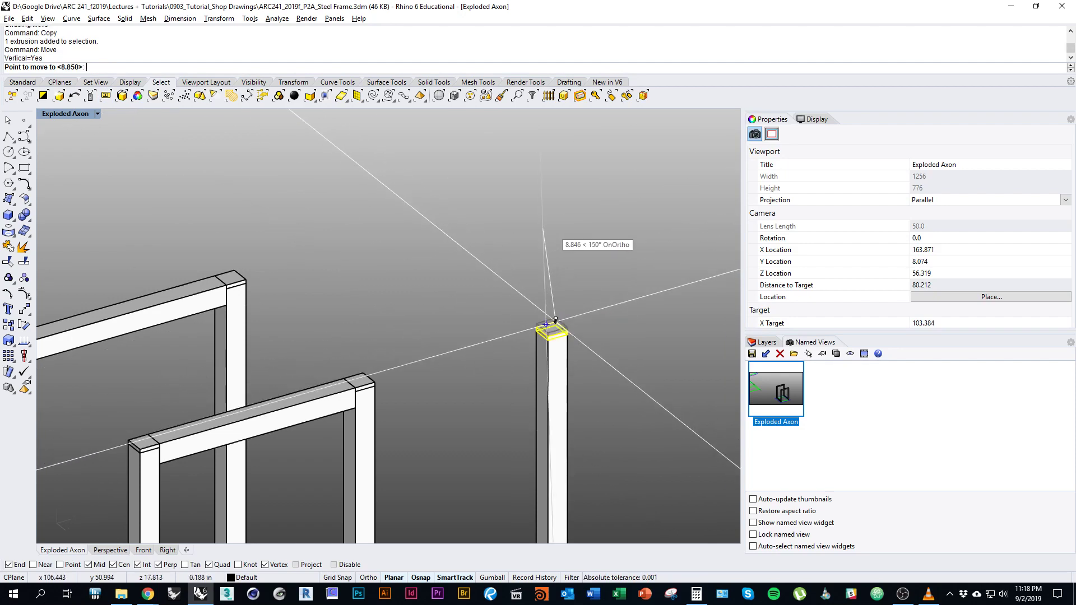
{"action": "left_click", "coordinate": [555, 198]}
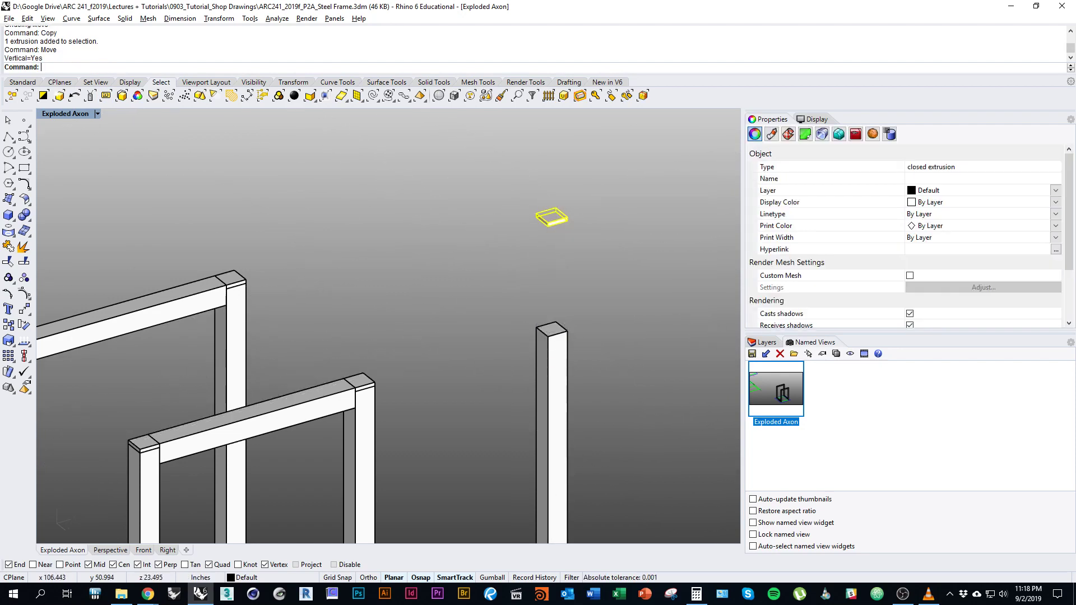
{"action": "right_click_drag", "start_coordinate": [555, 198], "coordinate": [624, 227]}
{"action": "left_click", "coordinate": [302, 321]}
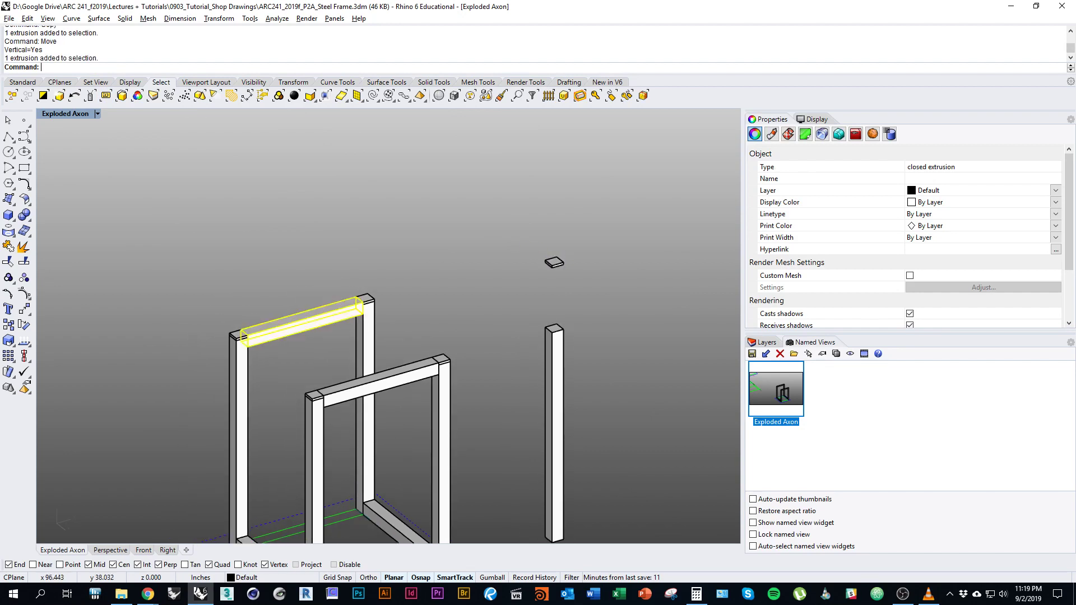
{"action": "right_click_drag", "start_coordinate": [303, 321], "coordinate": [333, 278]}
{"action": "right_click_drag", "start_coordinate": [343, 287], "coordinate": [343, 317], "text": "shift"}
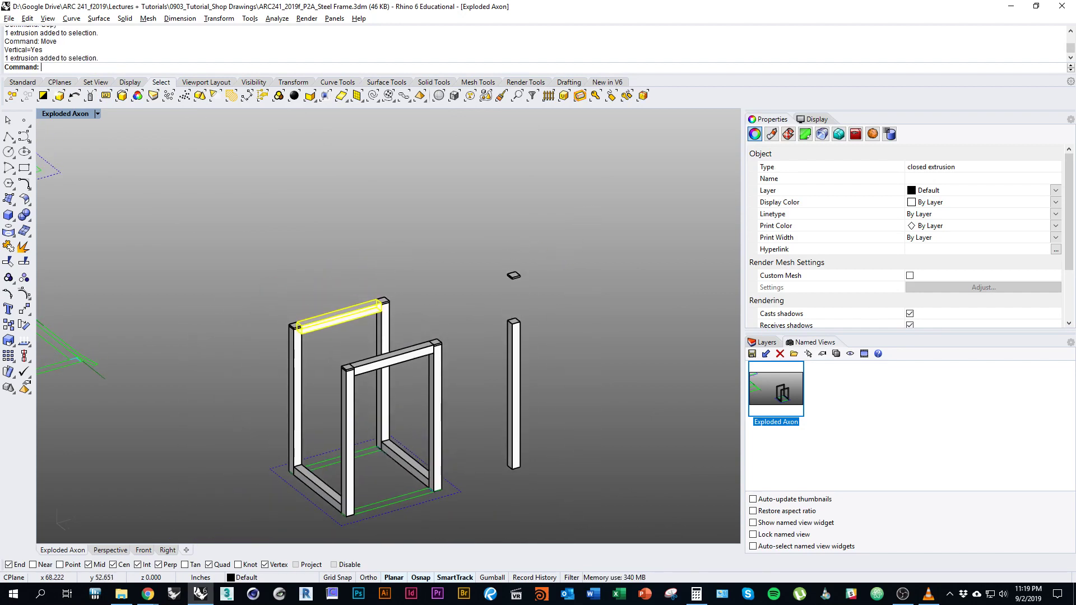
Copy the top beam straight up with Vertical=Yes, placing it high above the frame.
{"action": "type", "text": "copy"}
{"action": "key", "text": "Return"}
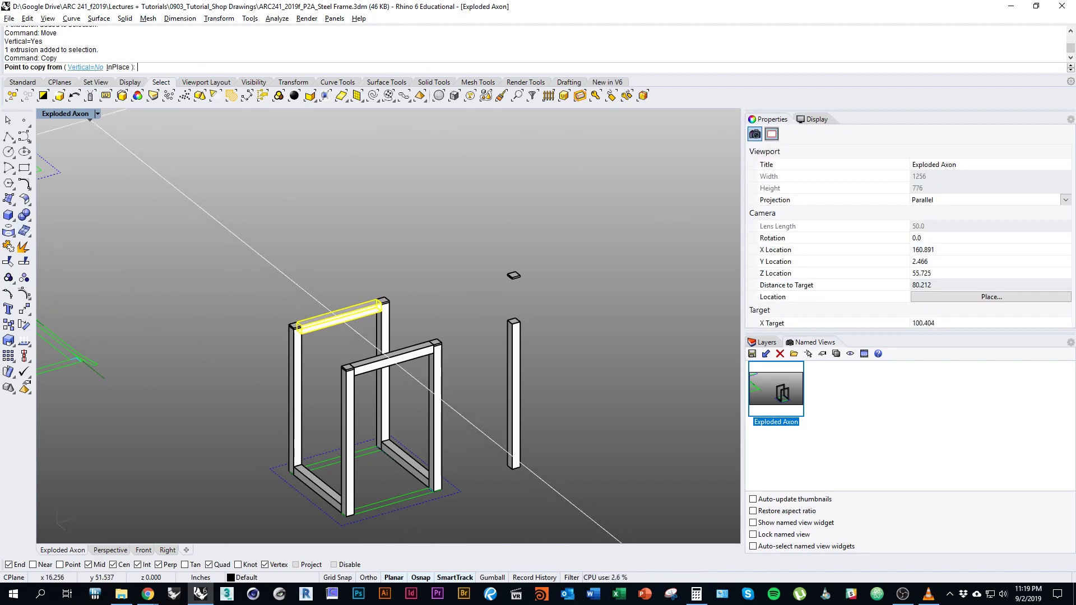
{"action": "left_click", "coordinate": [85, 67]}
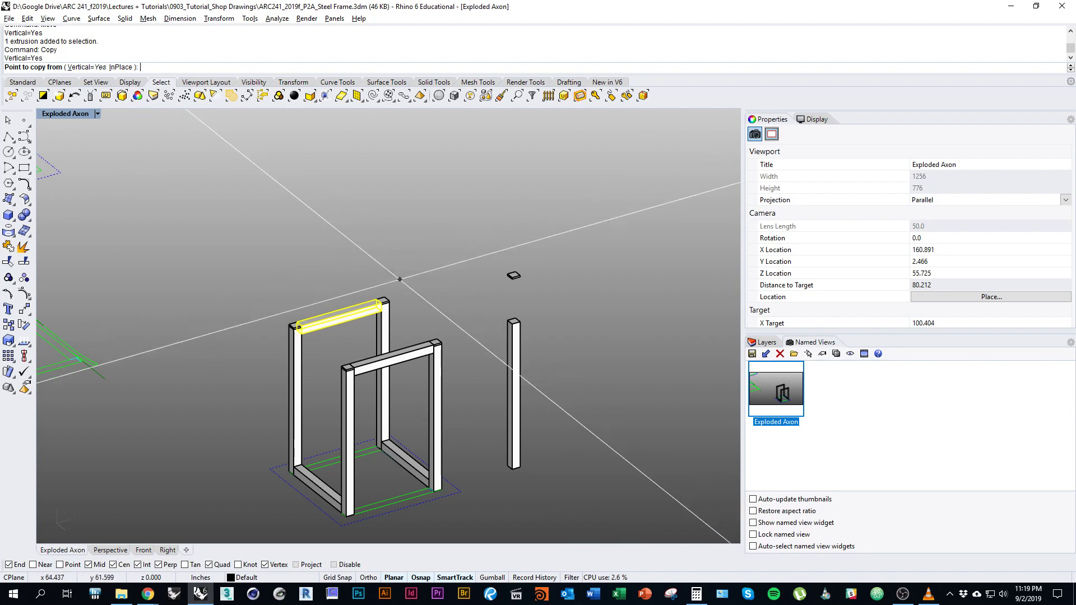
{"action": "left_click", "coordinate": [385, 302]}
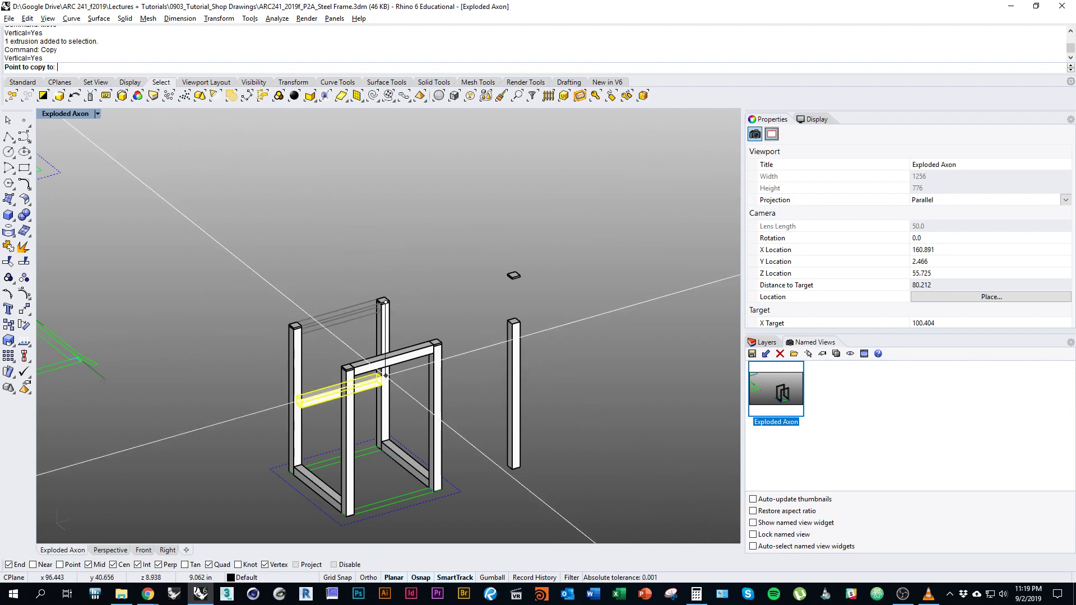
{"action": "right_click_drag", "start_coordinate": [393, 313], "coordinate": [497, 283]}
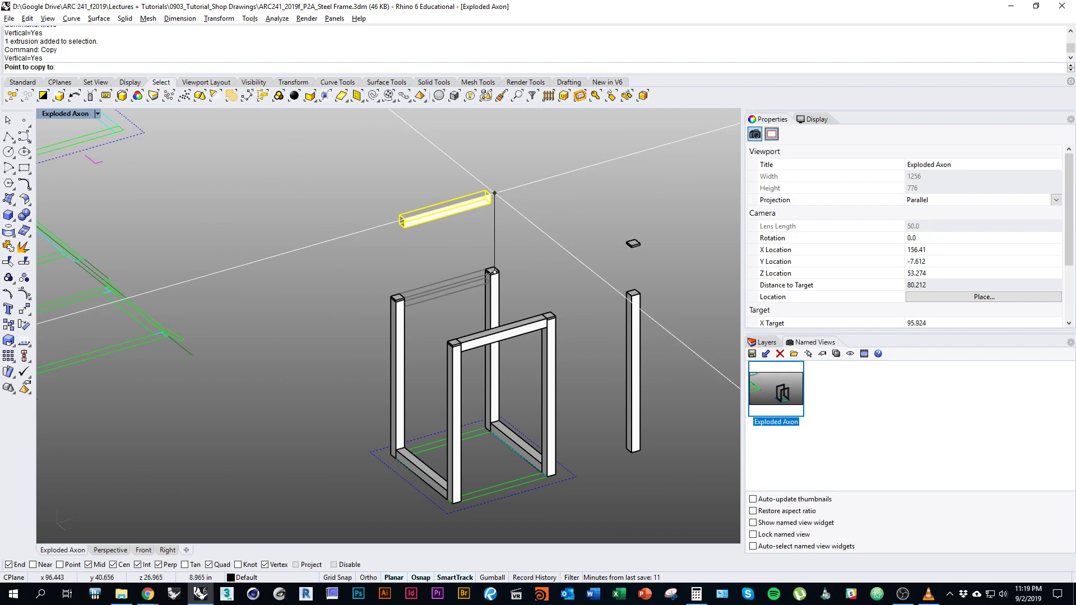
{"action": "left_click", "coordinate": [494, 192]}
{"action": "key", "text": "Return"}
Window-select the loose post and cap and drag them slightly left.
{"action": "left_click_drag", "start_coordinate": [651, 311], "coordinate": [615, 233]}
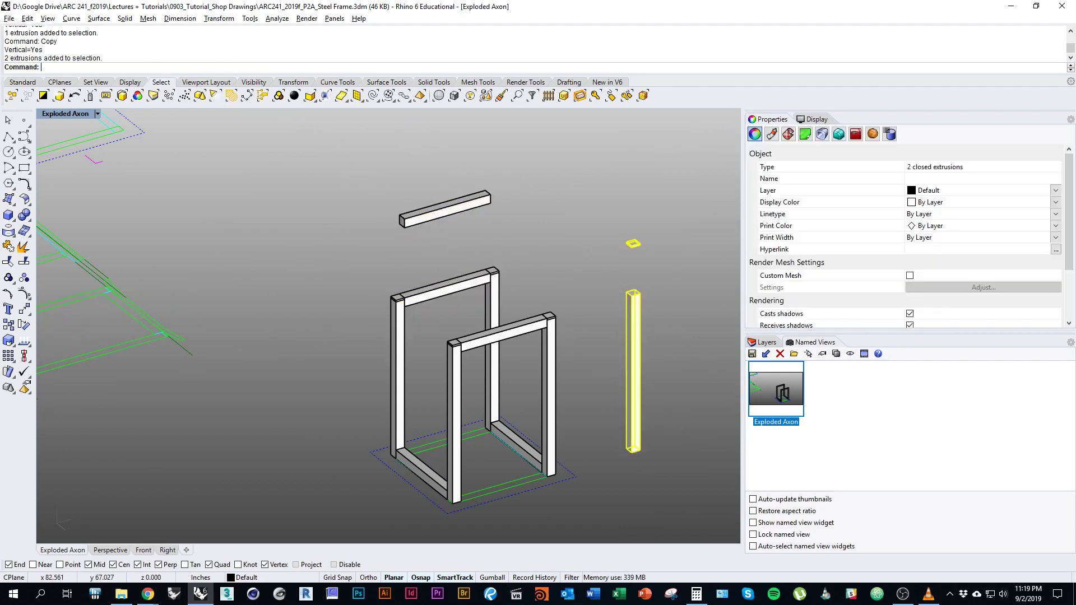
{"action": "left_click_drag", "start_coordinate": [637, 337], "coordinate": [620, 341]}
{"action": "left_click", "coordinate": [675, 325]}
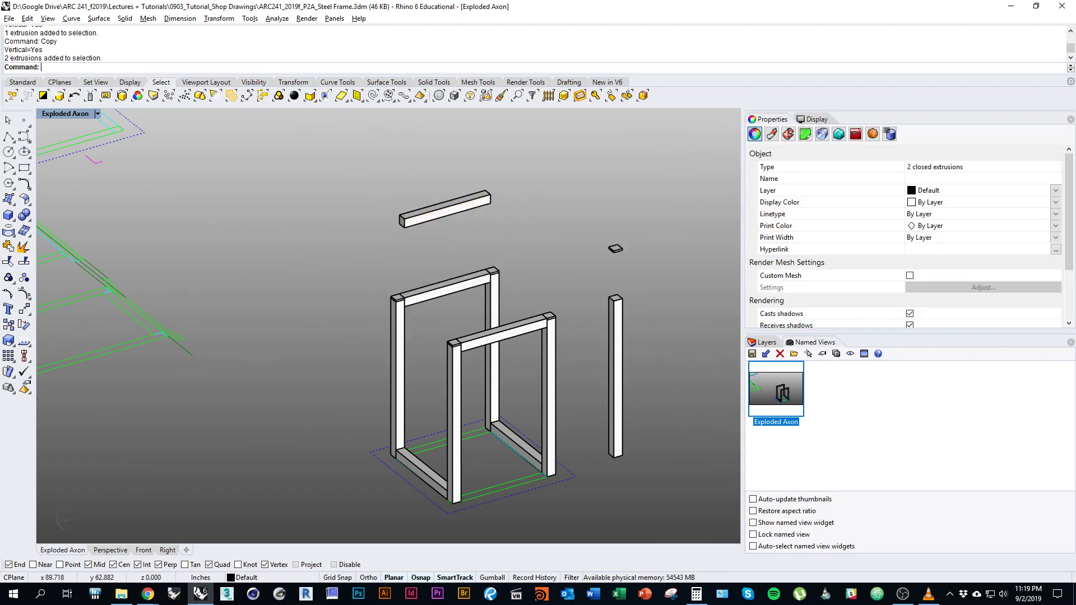
{"action": "mouse_move", "coordinate": [655, 348]}
{"action": "right_mouse_down", "text": "shift"}
{"action": "mouse_move", "coordinate": [623, 344]}
{"action": "mouse_move", "coordinate": [655, 348]}
{"action": "right_mouse_up", "text": "shift"}
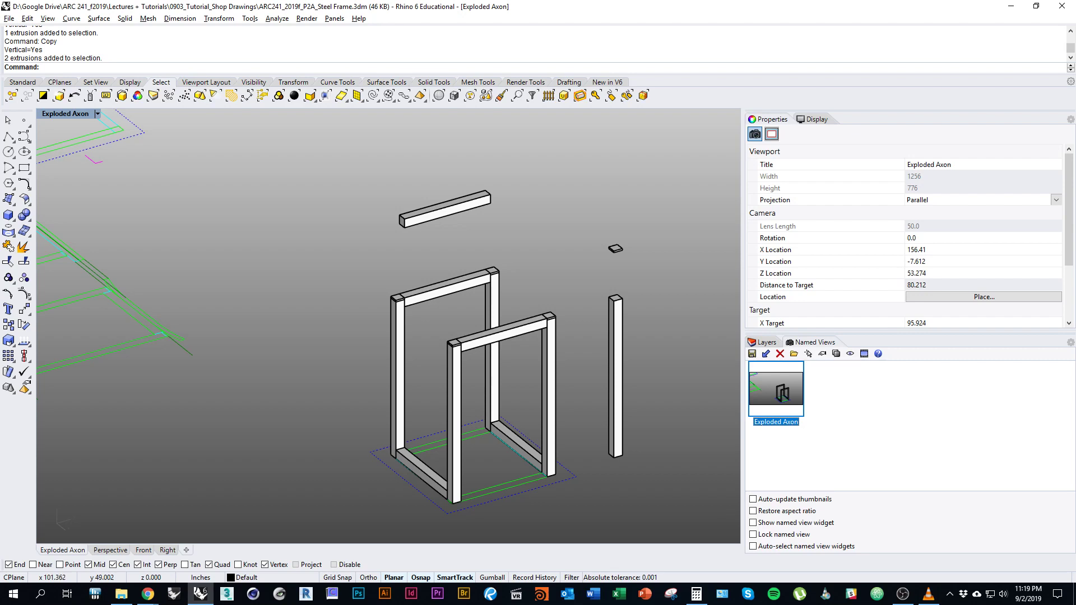
{"action": "left_click_drag", "start_coordinate": [672, 384], "coordinate": [229, 157]}
Add both bottom beams to the selection and run Make2D with View projection and Maintain source layers.
{"action": "left_click", "coordinate": [424, 473], "text": "shift"}
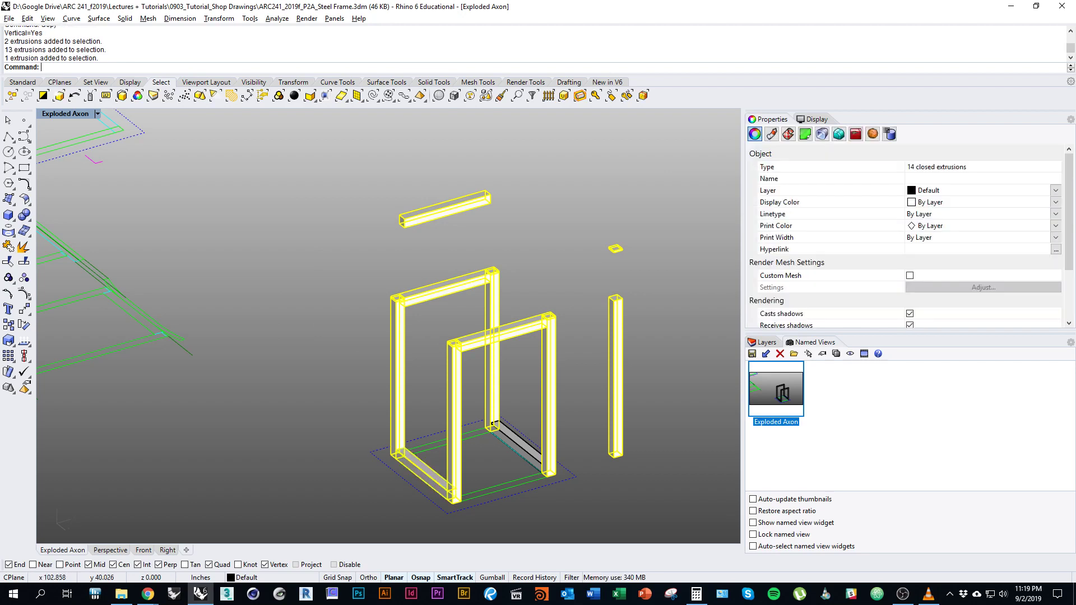
{"action": "left_click", "coordinate": [518, 447], "text": "shift"}
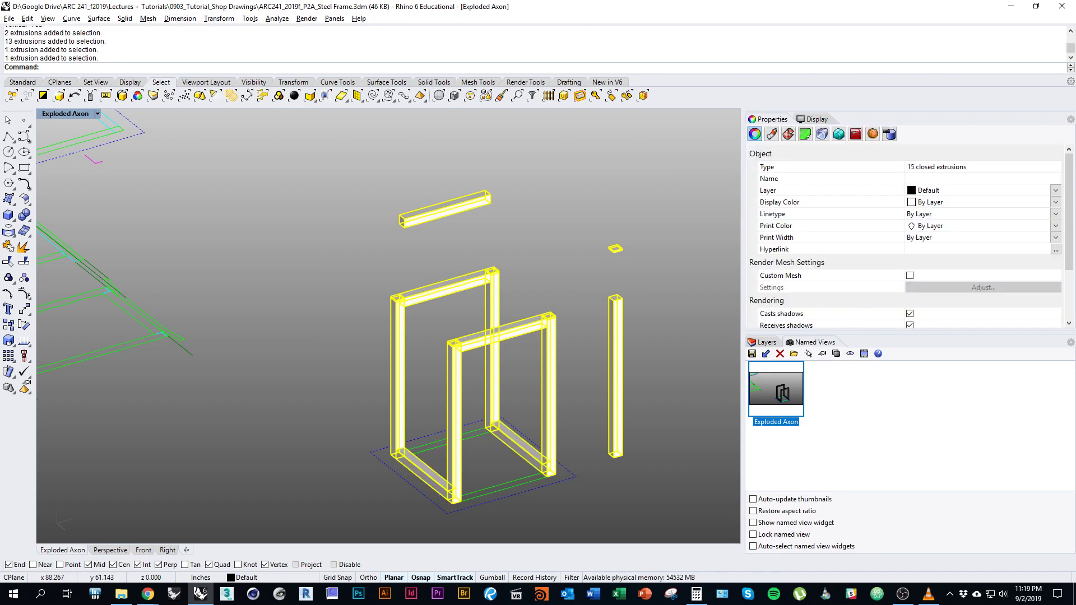
{"action": "type", "text": "Make2D"}
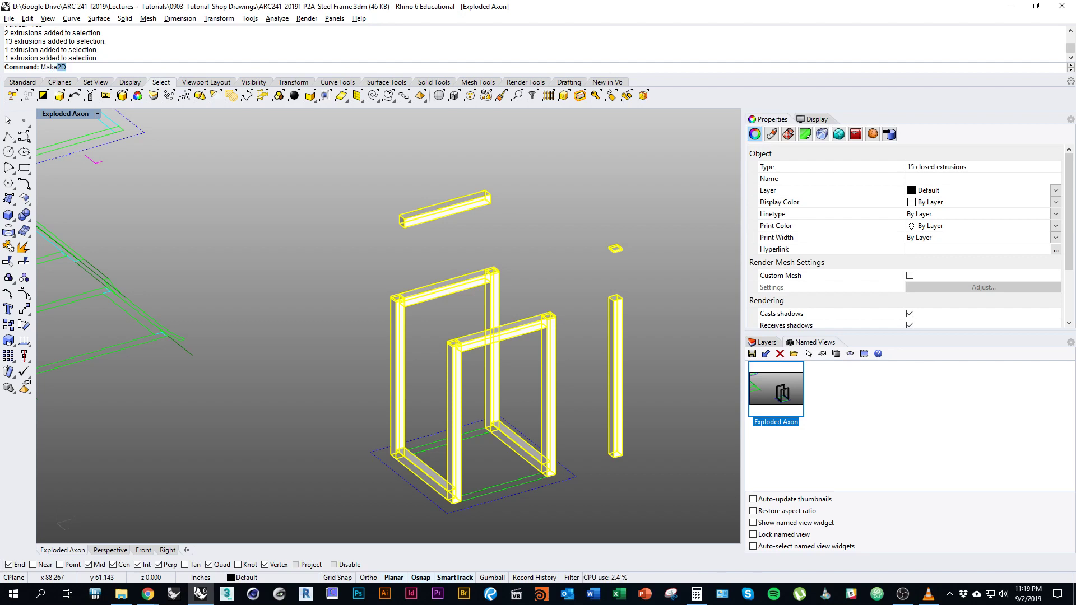
{"action": "key", "text": "Return"}
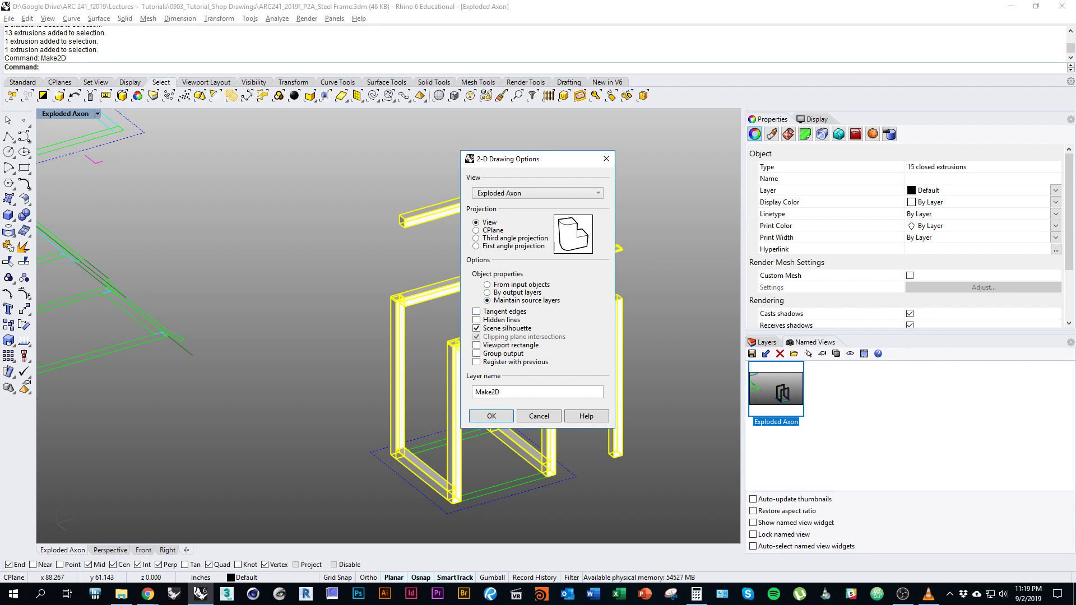
{"action": "left_click_drag", "start_coordinate": [532, 159], "coordinate": [272, 163]}
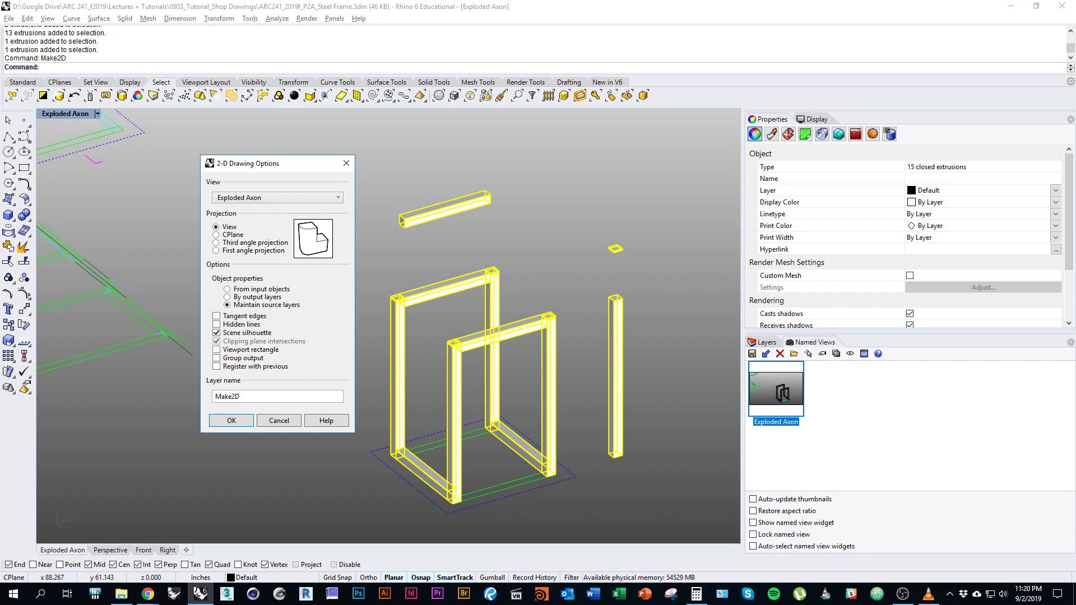
{"action": "key", "text": "Return"}
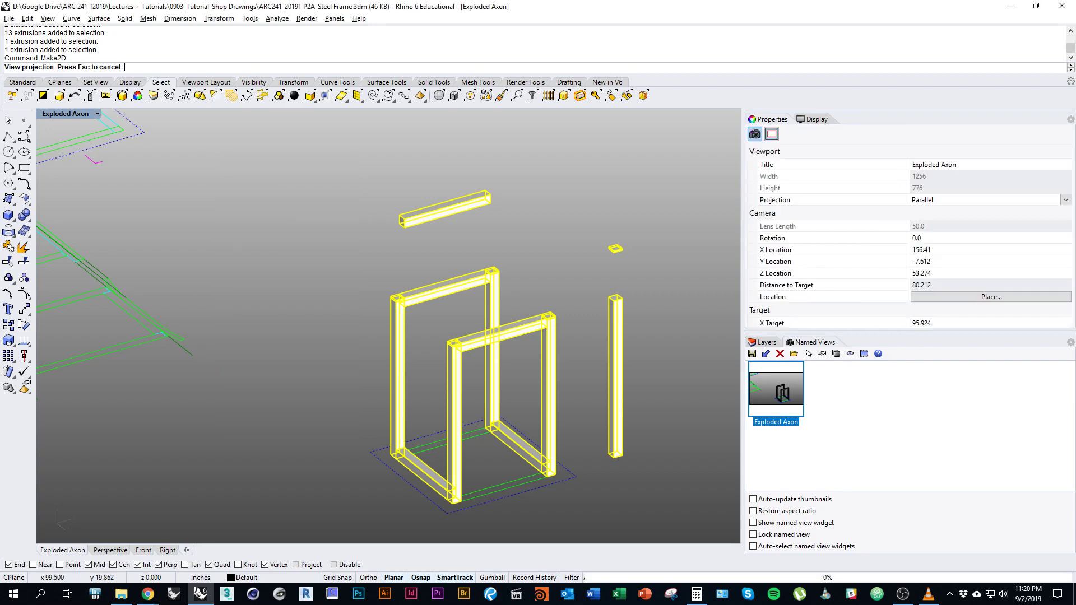
{"action": "scroll", "coordinate": [504, 401], "scroll_direction": "down", "scroll_amount": 6}
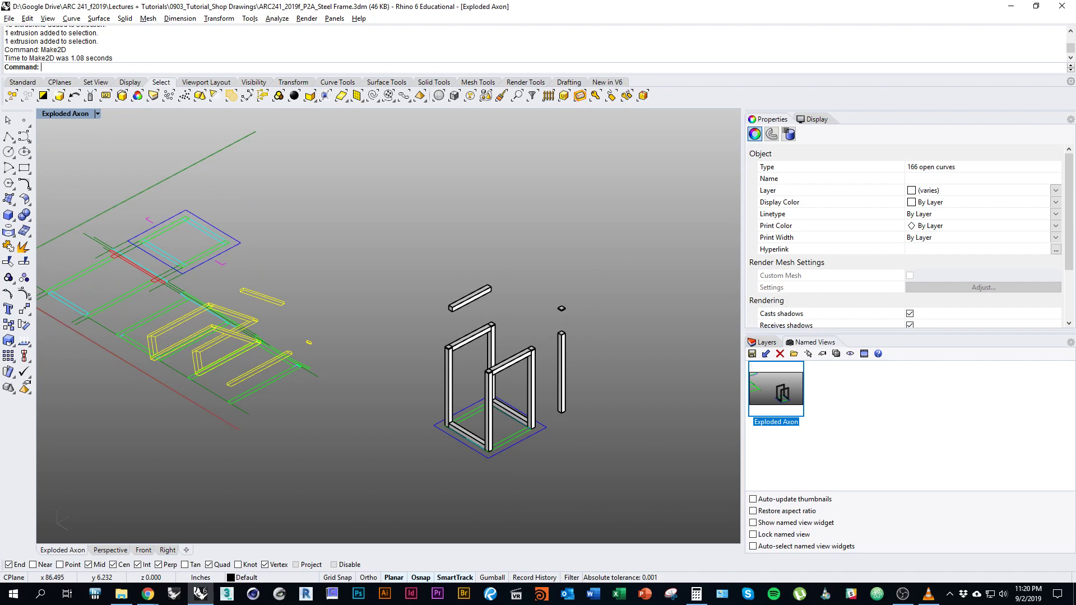
{"action": "right_click_drag", "start_coordinate": [389, 479], "coordinate": [423, 492]}
{"action": "scroll", "coordinate": [423, 492], "scroll_direction": "down", "scroll_amount": 2}
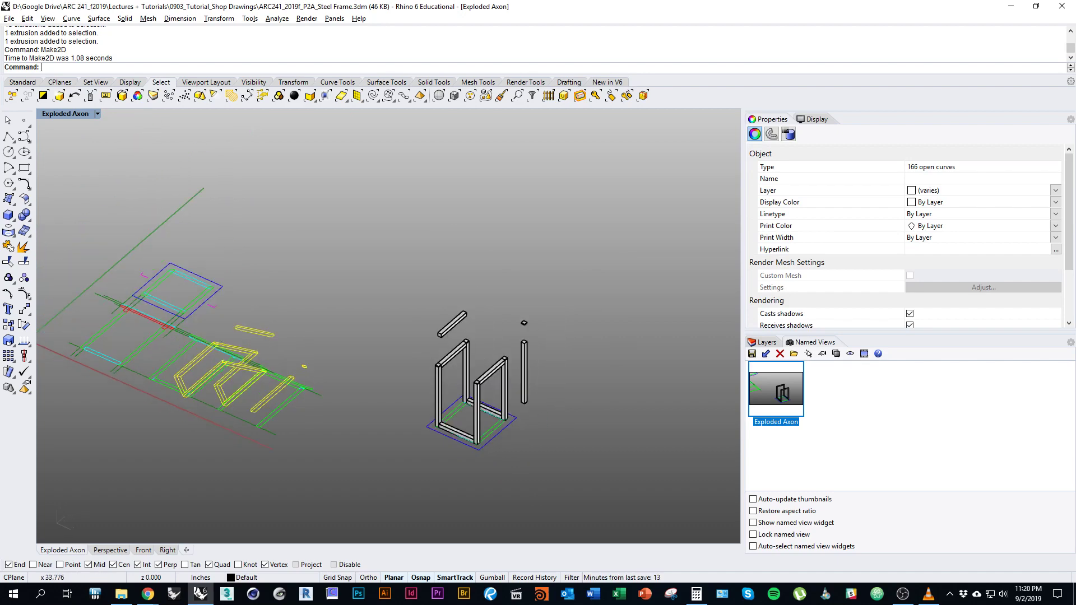
{"action": "mouse_move", "coordinate": [333, 438]}
{"action": "right_mouse_down", "text": "shift"}
{"action": "mouse_move", "coordinate": [434, 431]}
{"action": "mouse_move", "coordinate": [435, 443]}
{"action": "mouse_move", "coordinate": [408, 441]}
{"action": "mouse_move", "coordinate": [427, 433]}
{"action": "mouse_move", "coordinate": [489, 517]}
{"action": "mouse_move", "coordinate": [444, 463]}
{"action": "right_mouse_up", "text": "shift"}
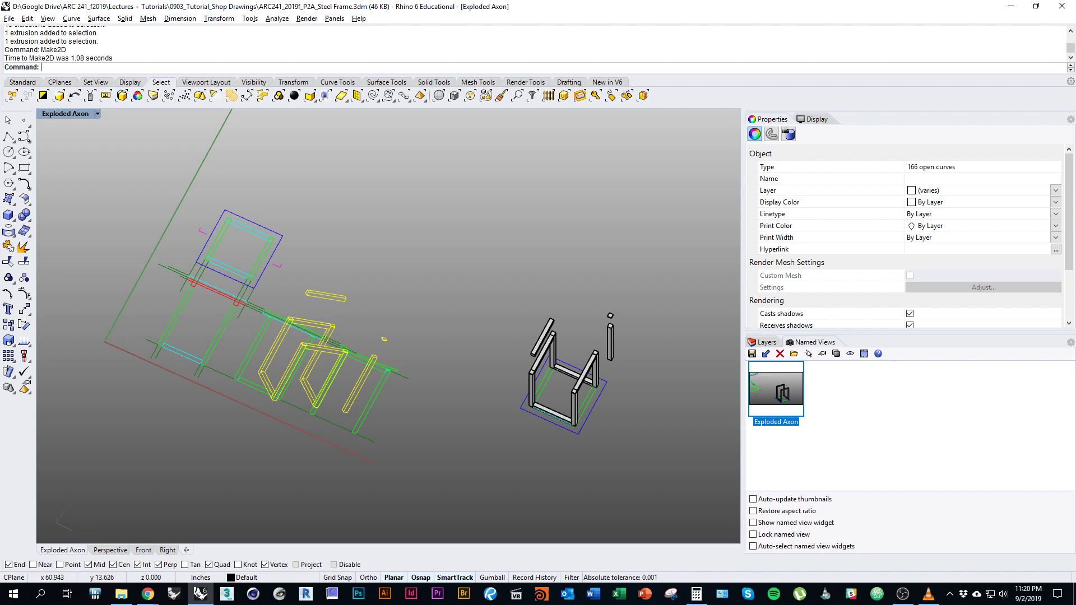
Move the Make2D curves to the left, clear of the 3D frame, and deselect them.
{"action": "type", "text": "move"}
{"action": "key", "text": "Return"}
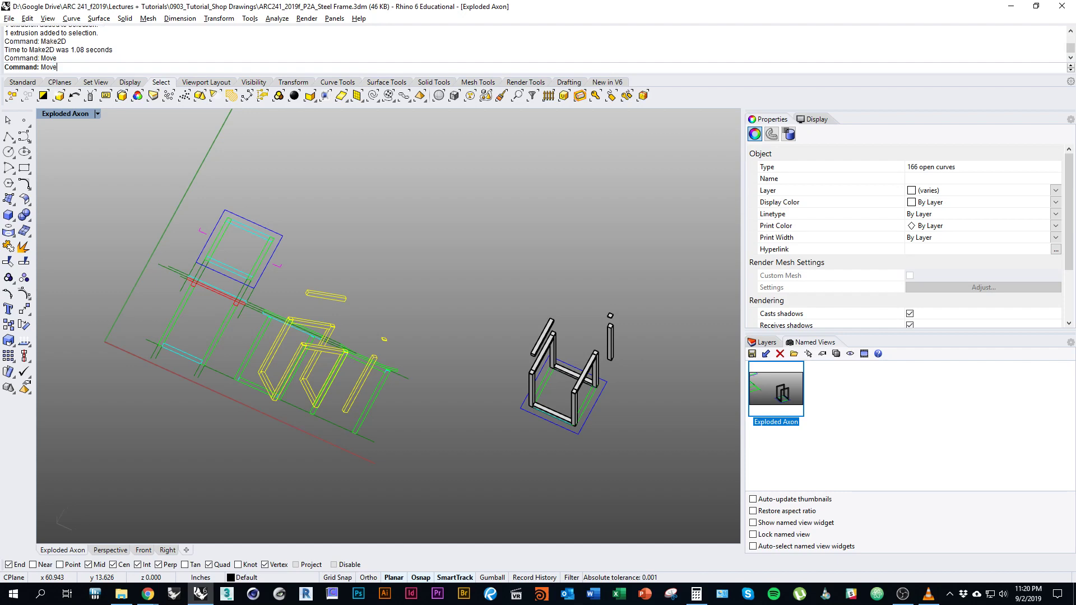
{"action": "right_click_drag", "start_coordinate": [370, 400], "coordinate": [444, 393], "text": "shift"}
{"action": "scroll", "coordinate": [343, 455], "scroll_direction": "down", "scroll_amount": 3}
{"action": "left_click", "coordinate": [458, 435]}
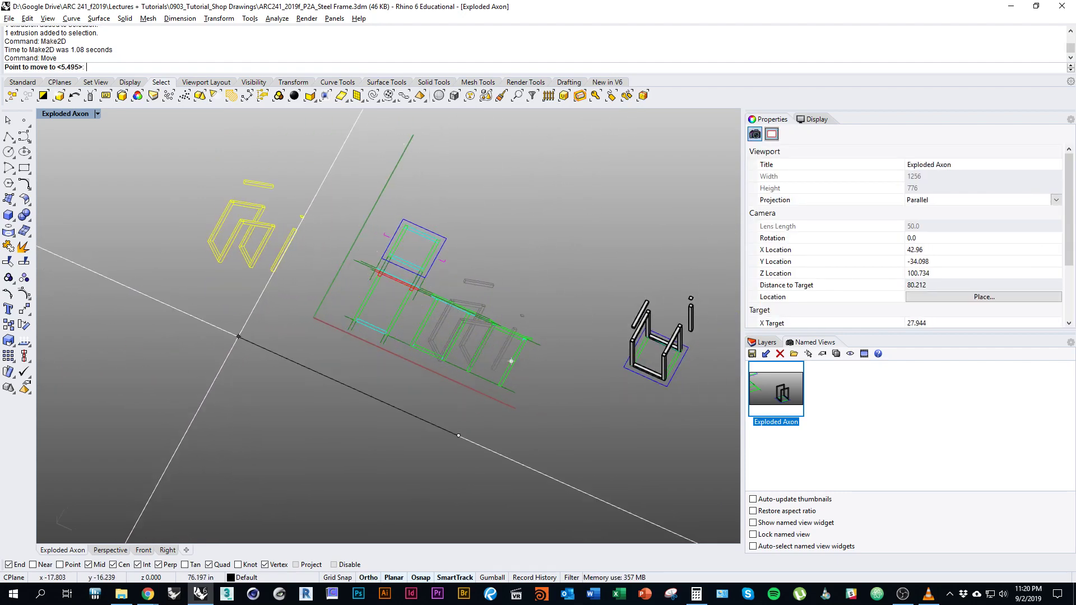
{"action": "left_click", "coordinate": [238, 337]}
{"action": "right_click_drag", "start_coordinate": [457, 453], "coordinate": [378, 446], "text": "shift"}
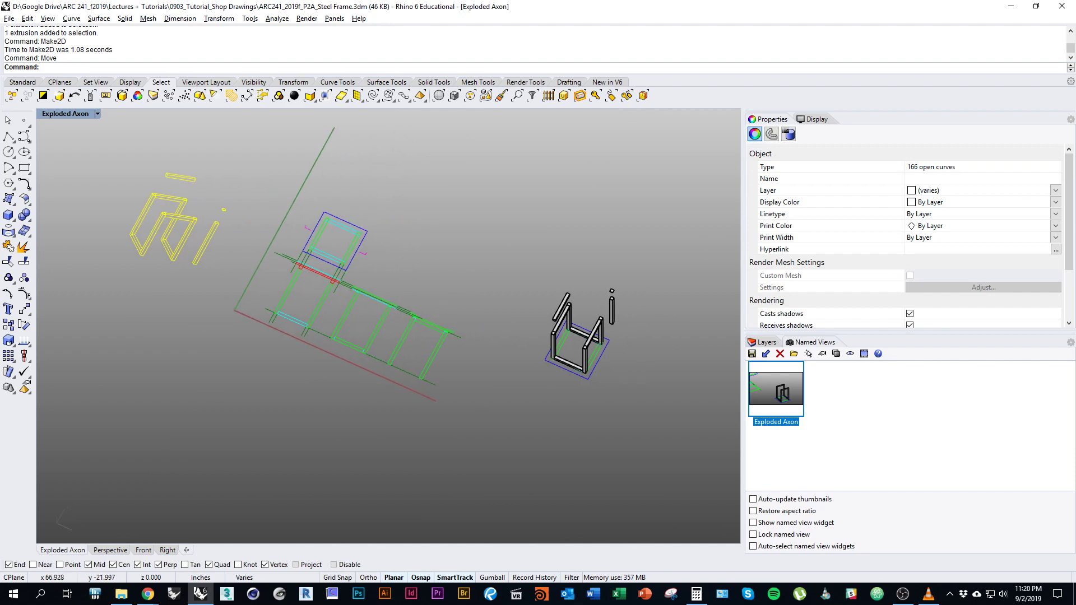
{"action": "left_click", "coordinate": [395, 455]}
Switch the viewport to the Top view and pan toward the drawing.
{"action": "type", "text": "Top"}
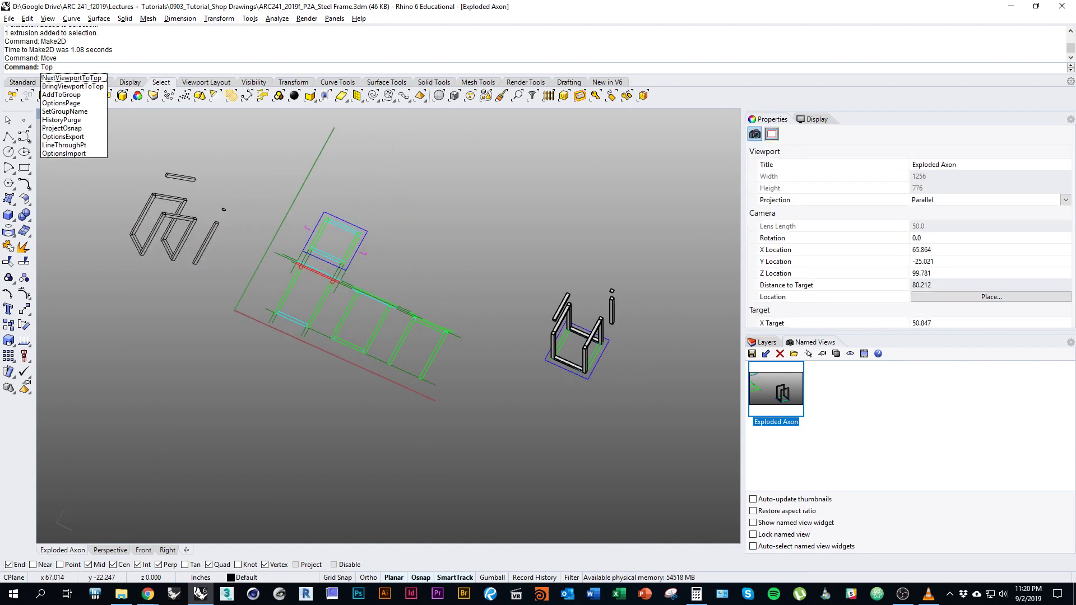
{"action": "key", "text": "Return"}
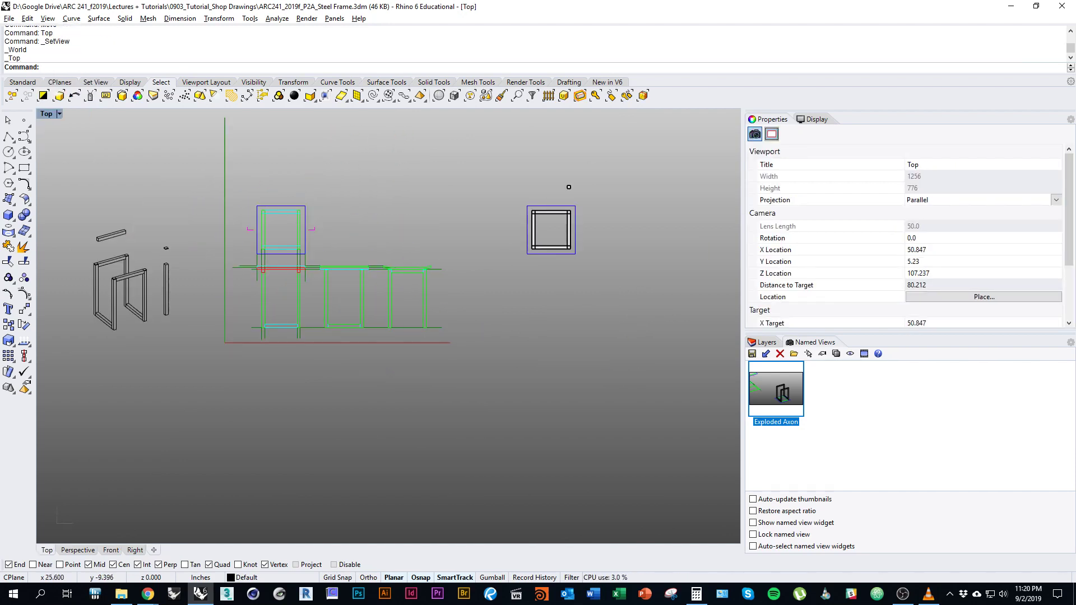
{"action": "right_click_drag", "start_coordinate": [569, 187], "coordinate": [857, 316]}
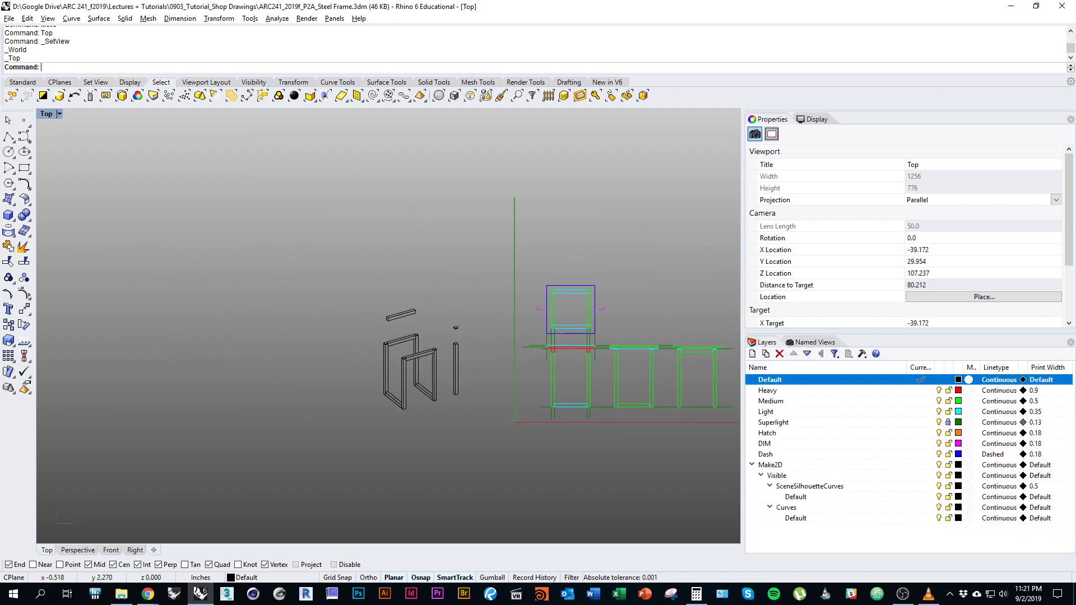
Zoom in on the drawing and select the Default sublayer under Make2D > Visible > SceneSilhouetteCurves.
{"action": "scroll", "coordinate": [457, 448], "scroll_direction": "up", "scroll_amount": 5}
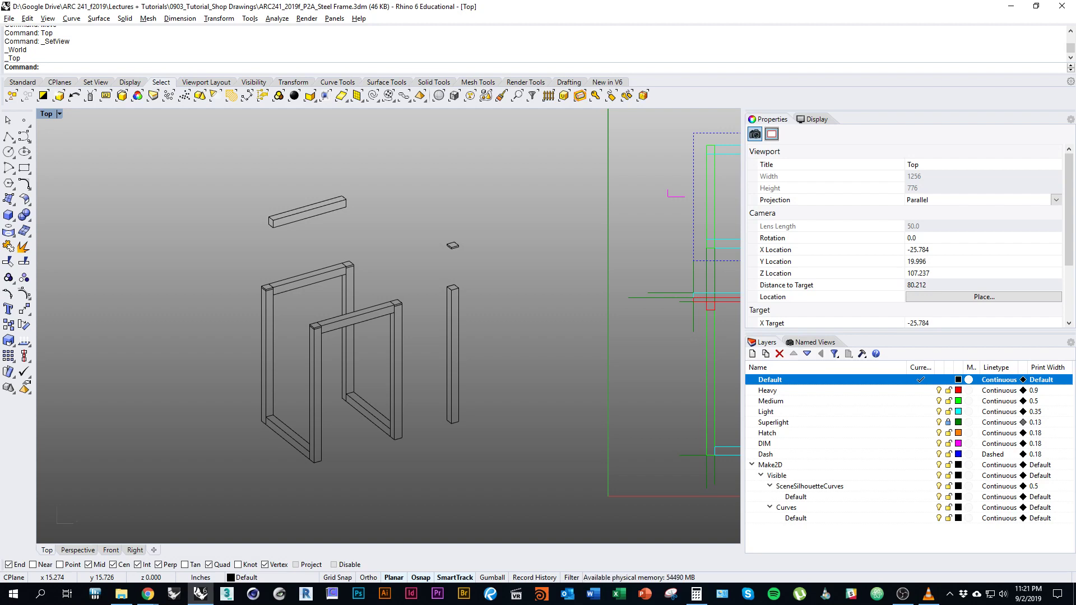
{"action": "left_click", "coordinate": [796, 496]}
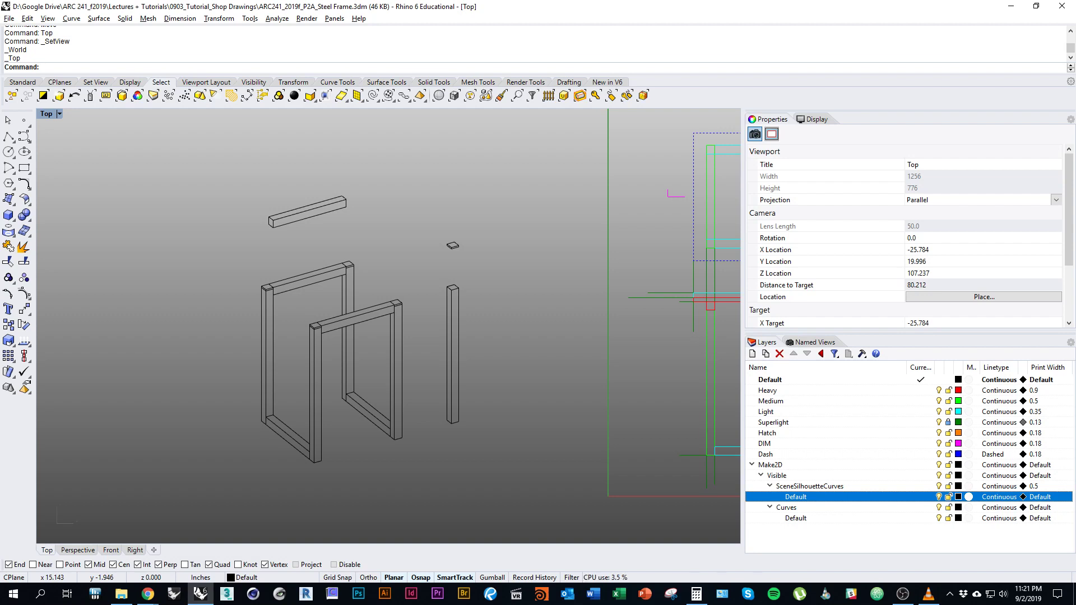
Select the 54 silhouette curves, change their layer to Heavy, and deselect.
{"action": "right_click", "coordinate": [825, 497]}
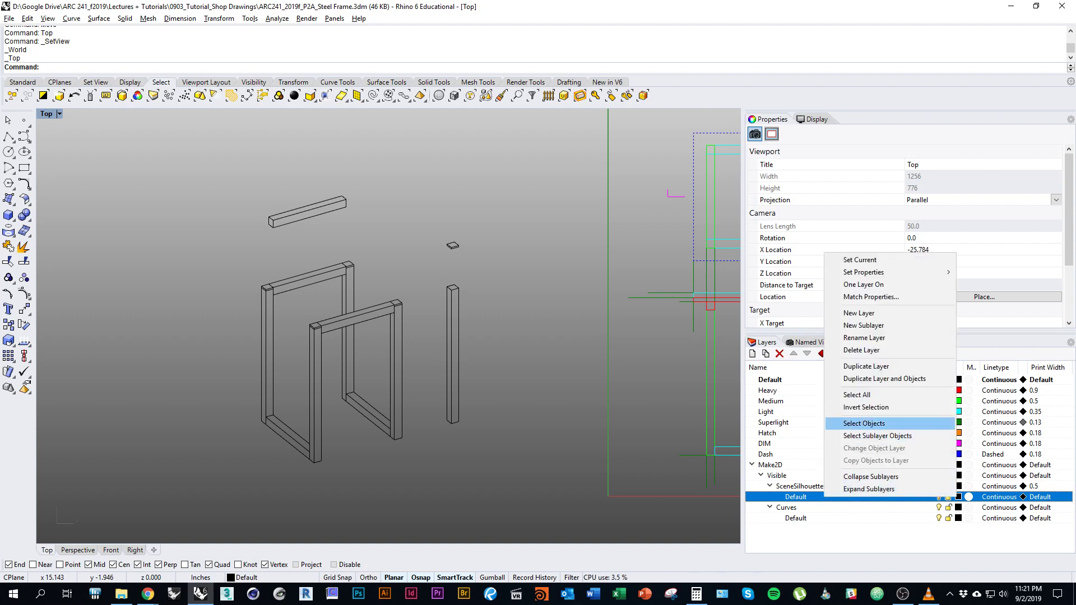
{"action": "left_click", "coordinate": [864, 424]}
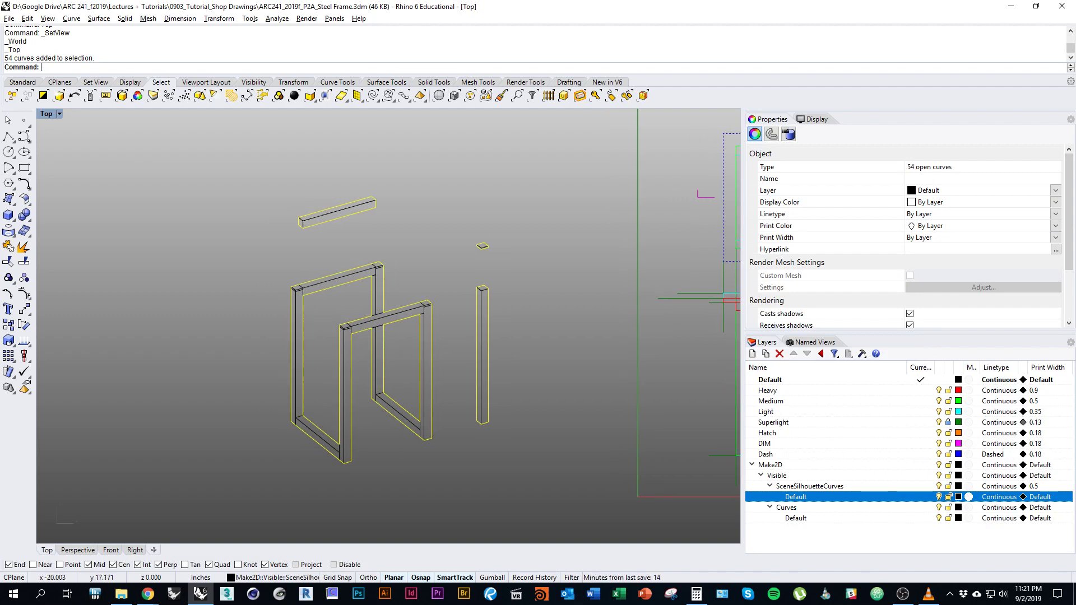
{"action": "mouse_move", "coordinate": [491, 387]}
{"action": "right_mouse_down"}
{"action": "mouse_move", "coordinate": [481, 365]}
{"action": "mouse_move", "coordinate": [487, 404]}
{"action": "right_mouse_up"}
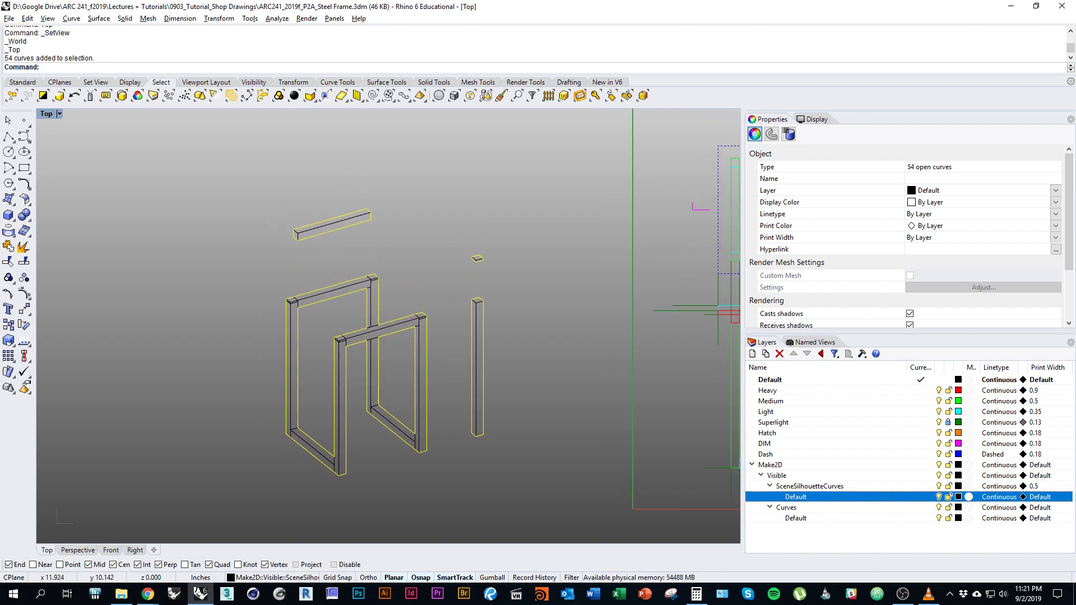
{"action": "right_click", "coordinate": [835, 391]}
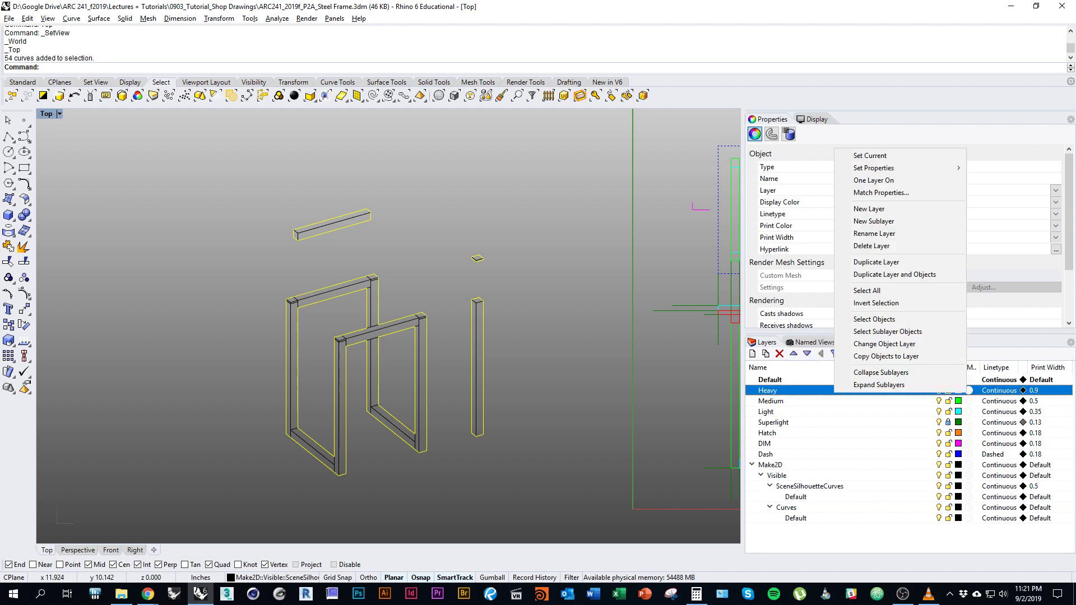
{"action": "left_click", "coordinate": [884, 344]}
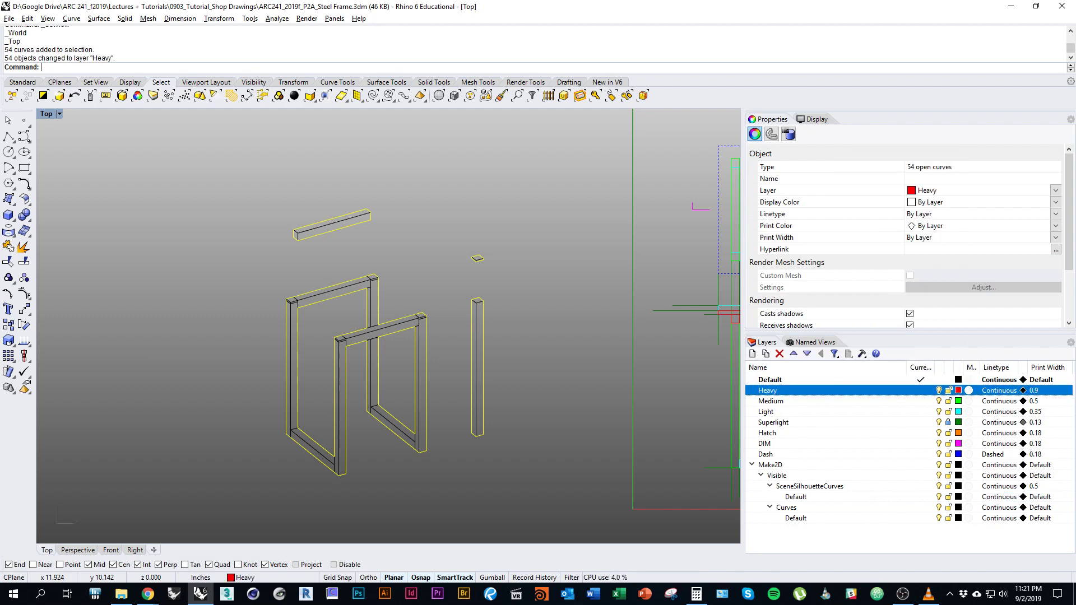
{"action": "key", "text": "Escape"}
{"action": "right_click_drag", "start_coordinate": [581, 422], "coordinate": [545, 414]}
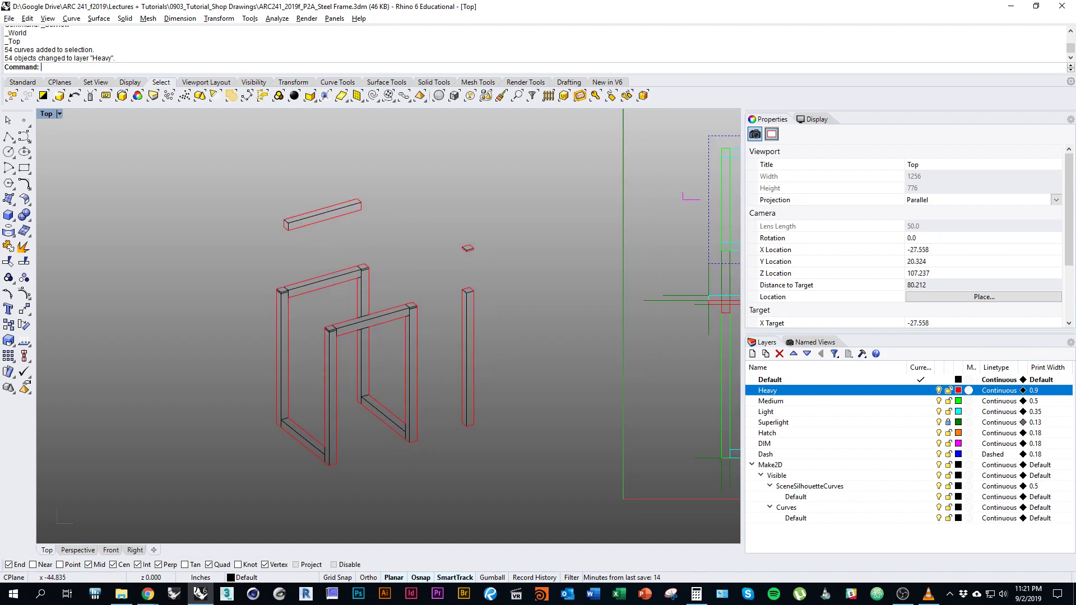
Select the 112 curves on the Curves > Default sublayer and move them to the Medium layer.
{"action": "left_click", "coordinate": [787, 507]}
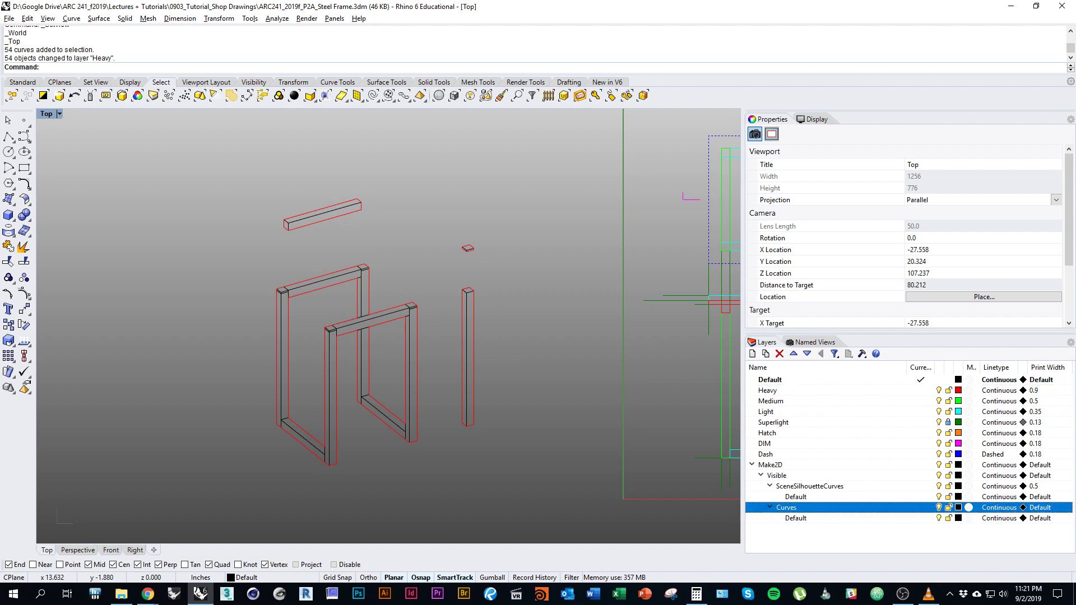
{"action": "right_click_drag", "start_coordinate": [546, 414], "coordinate": [563, 422]}
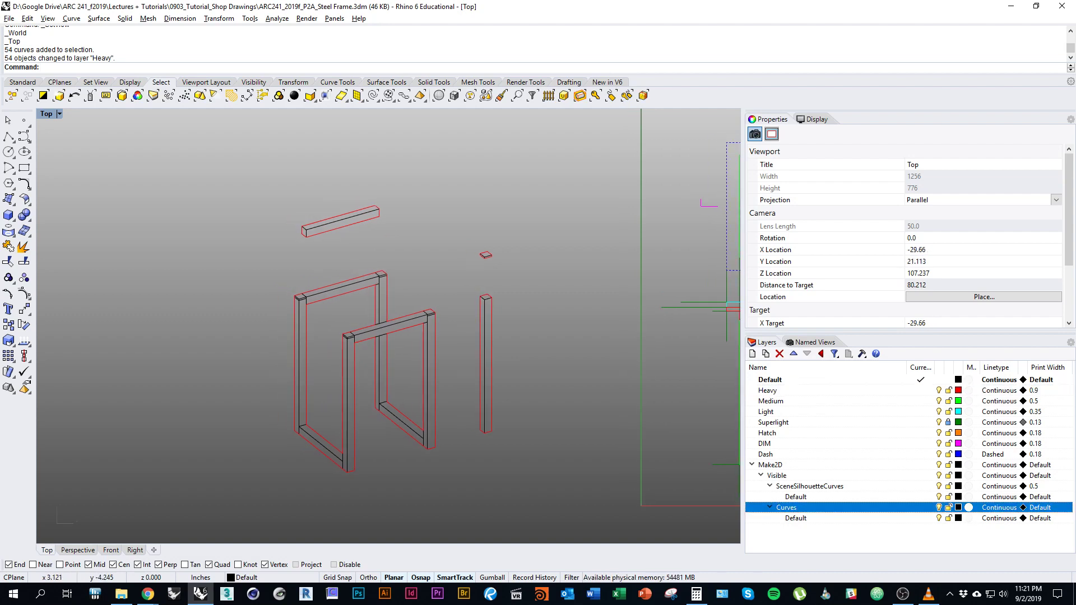
{"action": "left_click", "coordinate": [796, 518]}
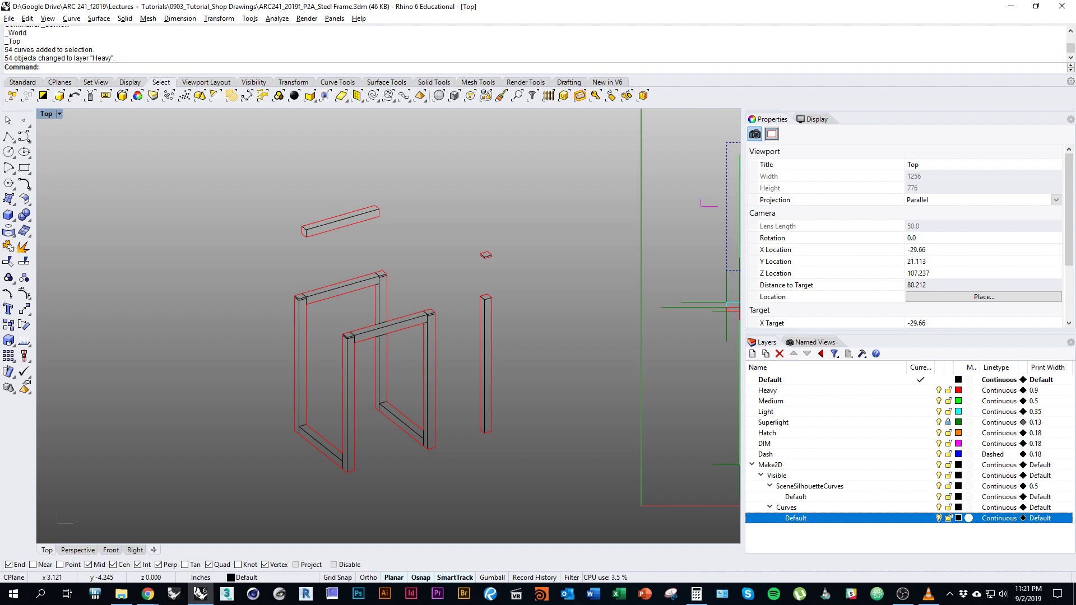
{"action": "right_click", "coordinate": [825, 517]}
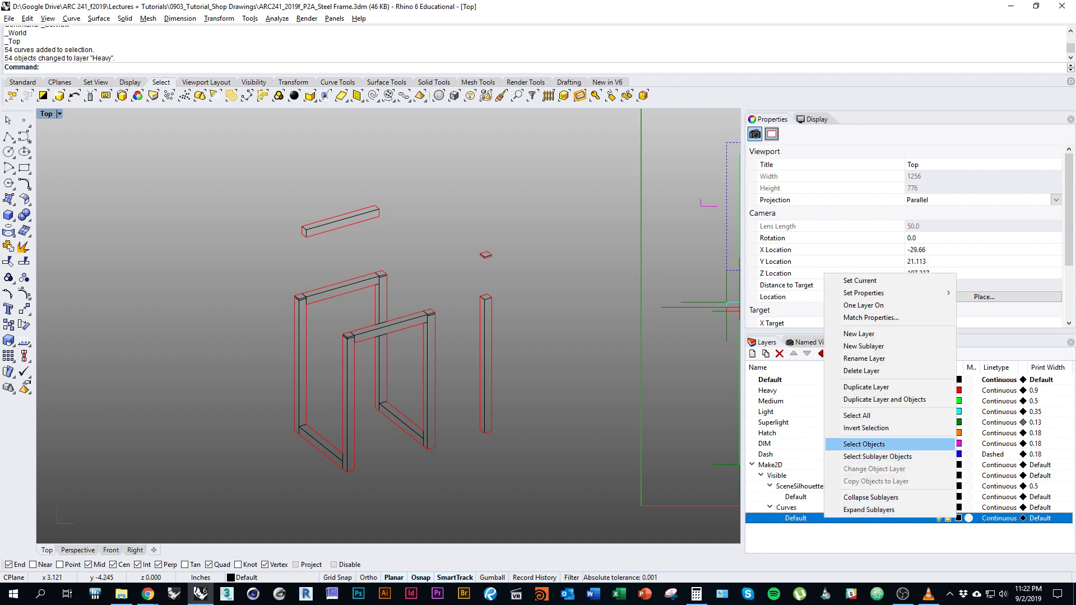
{"action": "left_click", "coordinate": [864, 443]}
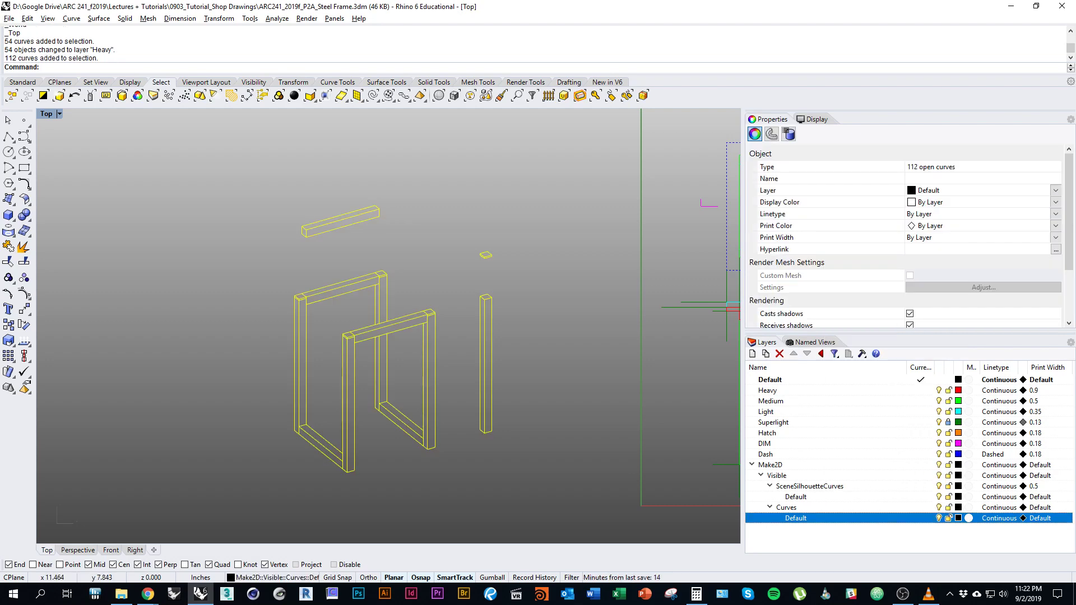
{"action": "right_click", "coordinate": [853, 401]}
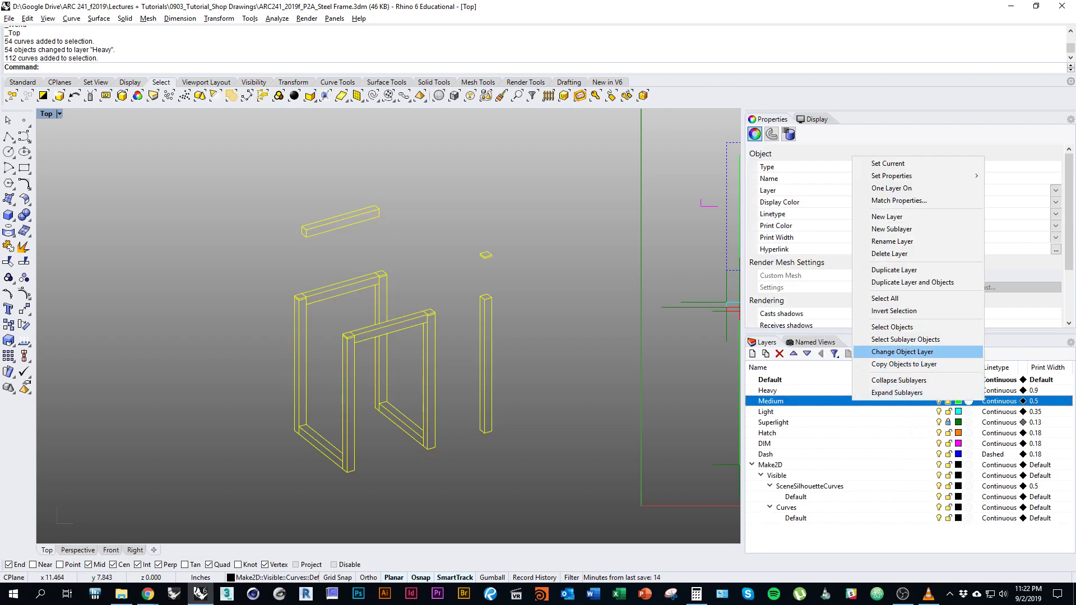
{"action": "left_click", "coordinate": [902, 352]}
{"action": "key", "text": "Escape"}
{"action": "right_click_drag", "start_coordinate": [392, 336], "coordinate": [429, 359]}
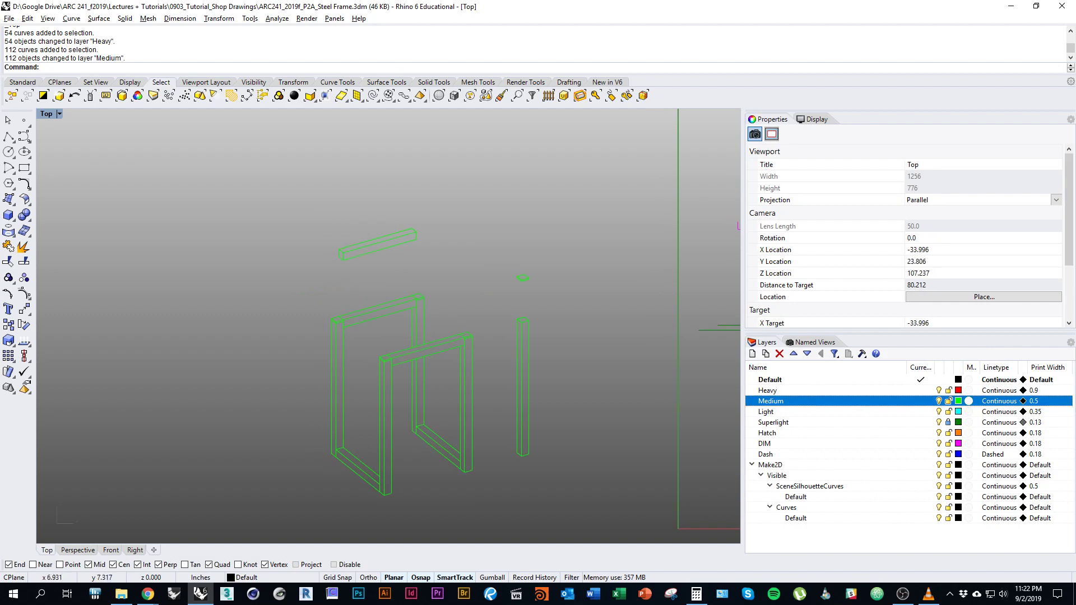
Lock the Medium layer to compare line weights up close, then unlock it.
{"action": "left_click", "coordinate": [948, 402]}
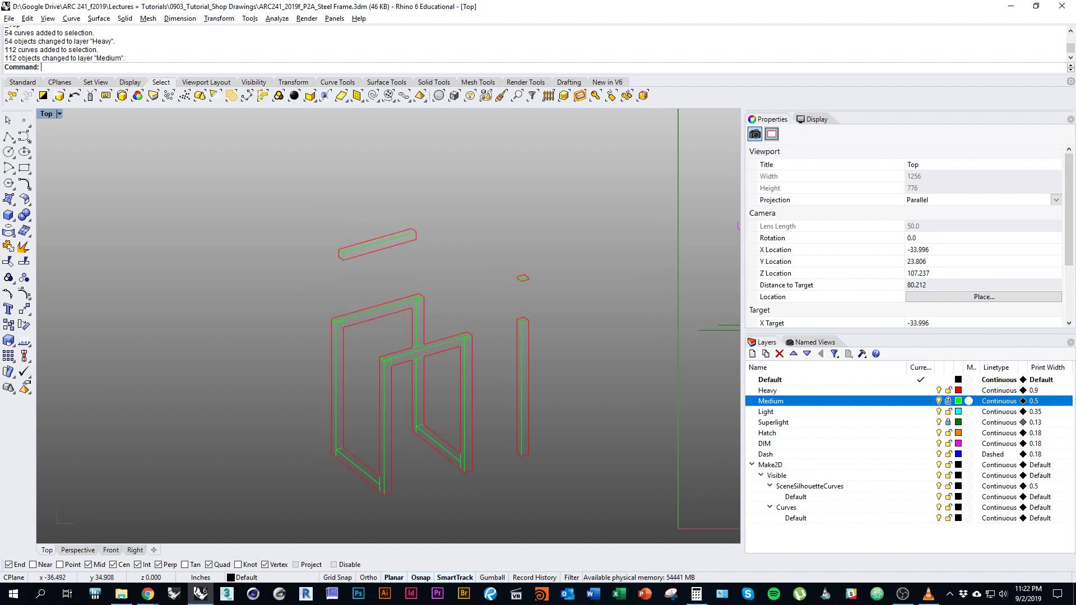
{"action": "right_click_drag", "start_coordinate": [500, 400], "coordinate": [489, 382]}
{"action": "scroll", "coordinate": [464, 334], "scroll_direction": "up", "scroll_amount": 5}
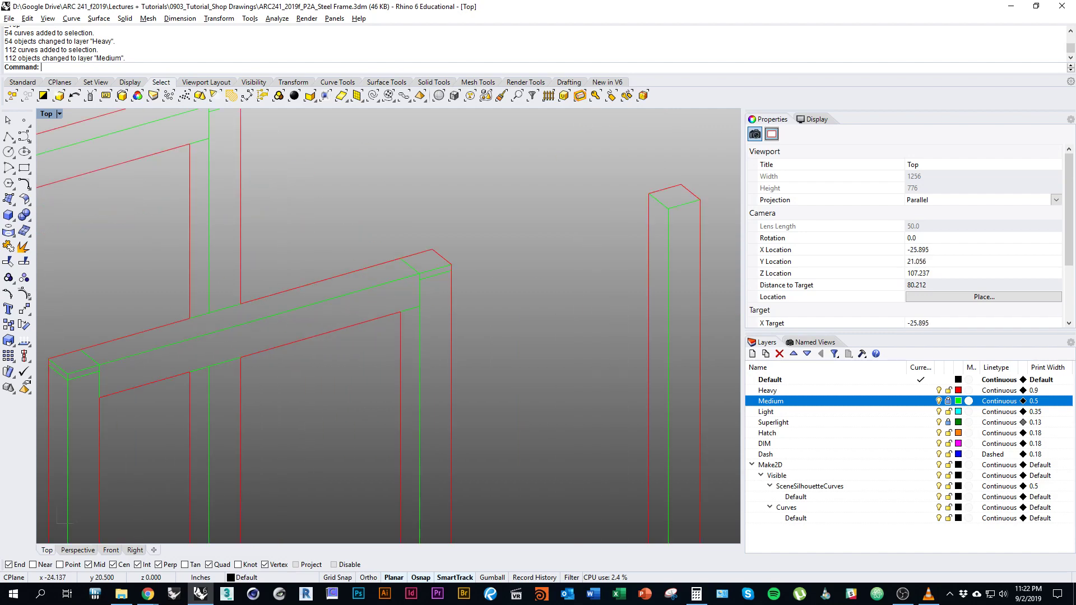
{"action": "scroll", "coordinate": [476, 350], "scroll_direction": "down", "scroll_amount": 4}
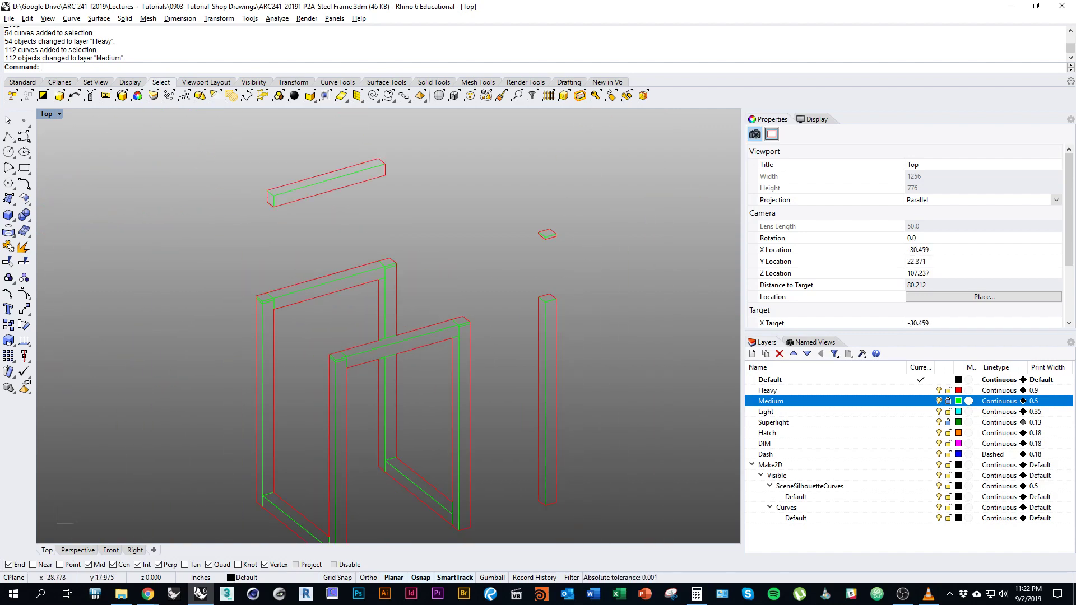
{"action": "scroll", "coordinate": [499, 323], "scroll_direction": "up", "scroll_amount": 4}
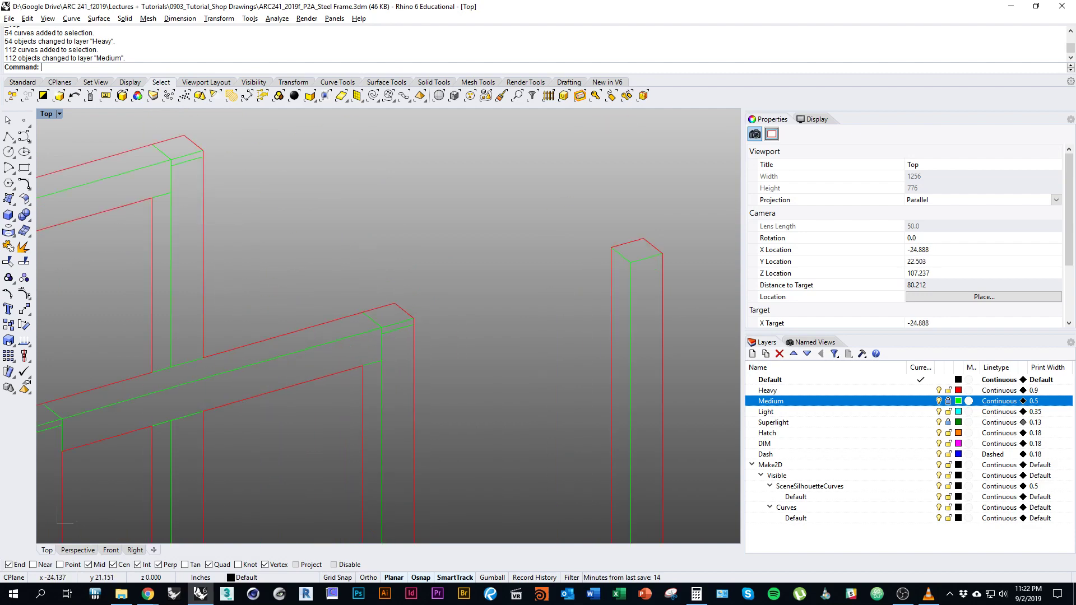
{"action": "right_click_drag", "start_coordinate": [416, 377], "coordinate": [433, 342]}
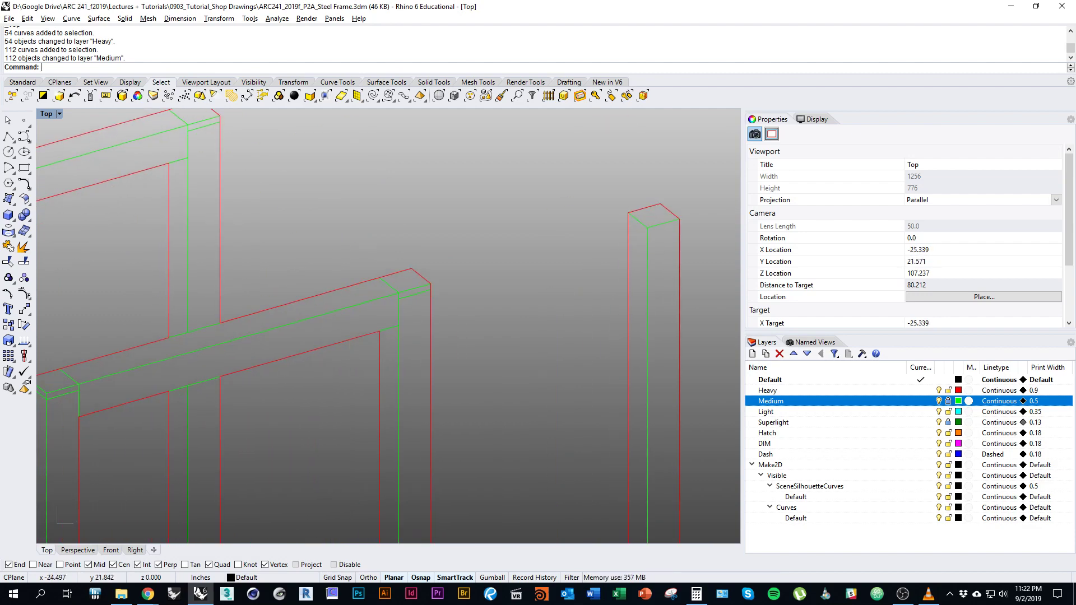
{"action": "scroll", "coordinate": [496, 212], "scroll_direction": "down", "scroll_amount": 4}
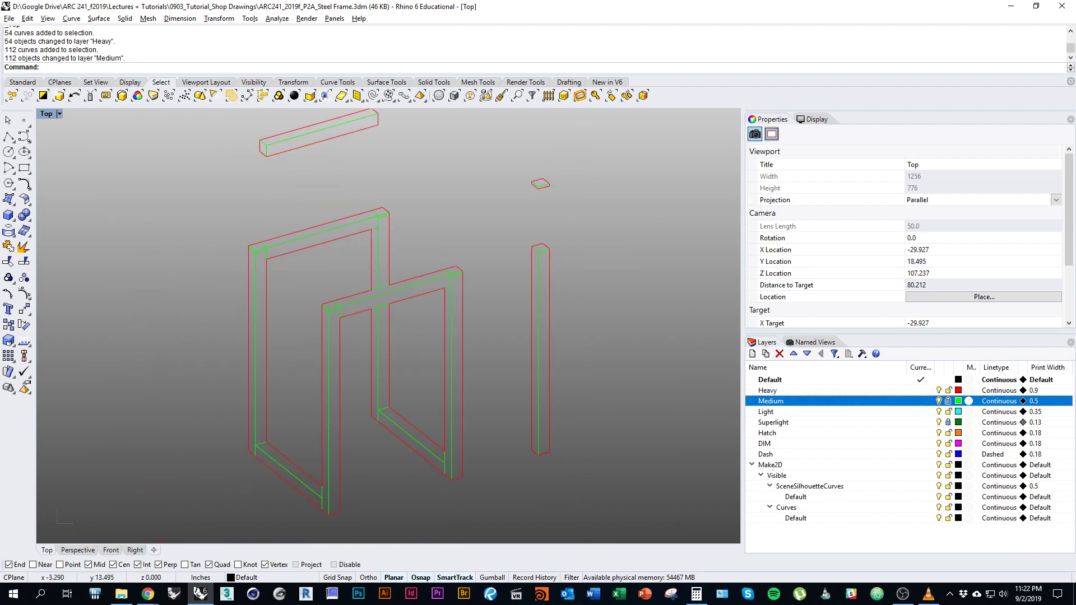
{"action": "left_click", "coordinate": [948, 401]}
{"action": "mouse_move", "coordinate": [524, 339]}
{"action": "right_mouse_down"}
{"action": "mouse_move", "coordinate": [518, 364]}
{"action": "mouse_move", "coordinate": [530, 389]}
{"action": "right_mouse_up"}
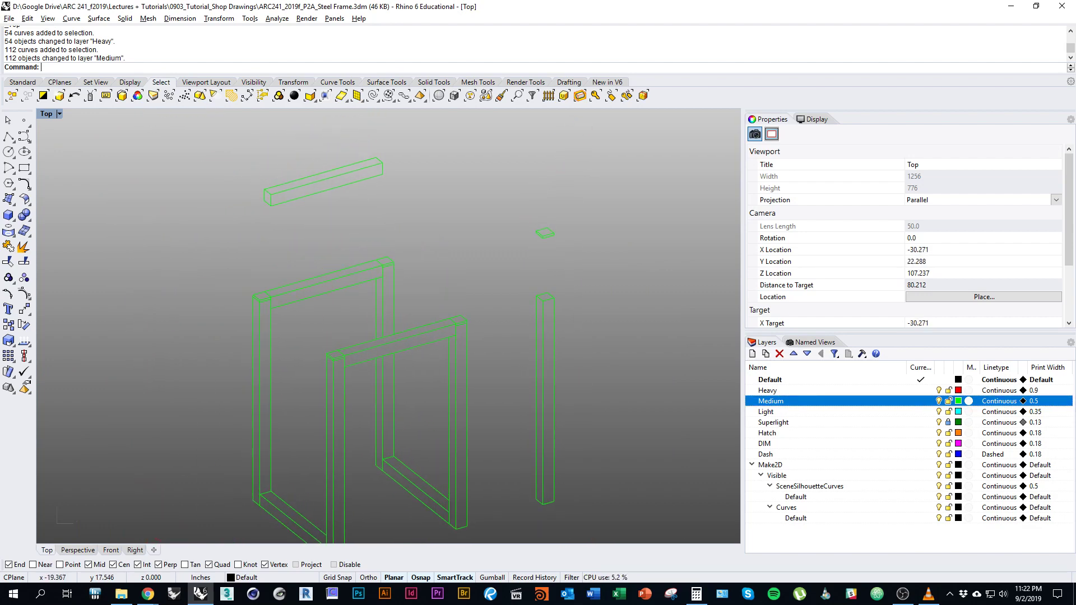
{"action": "scroll", "coordinate": [459, 327], "scroll_direction": "up", "scroll_amount": 8}
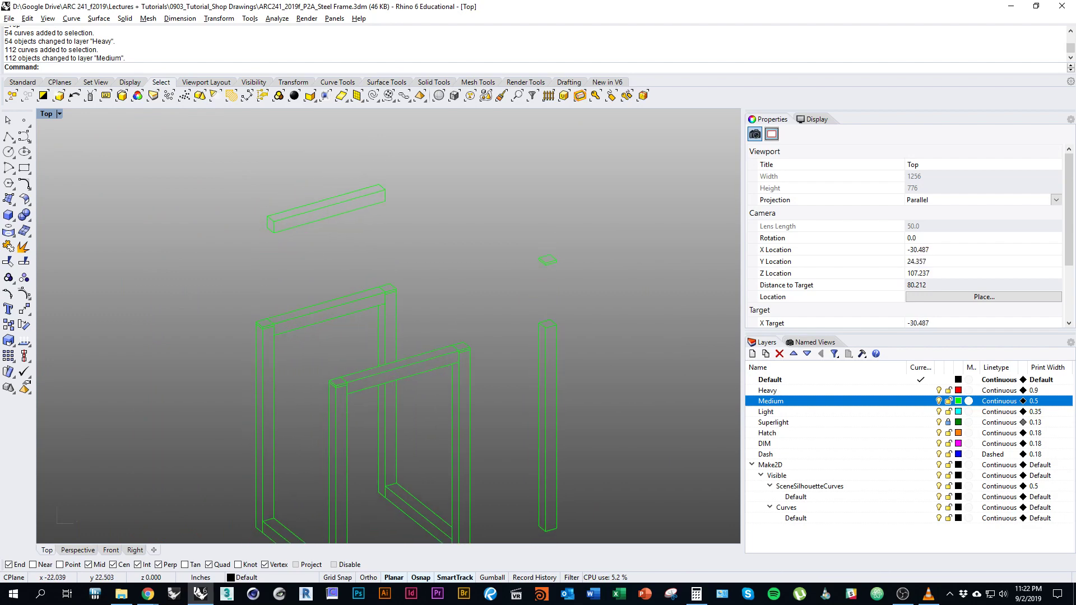
Select the six short corner curves where the frame members meet.
{"action": "left_click", "coordinate": [463, 317]}
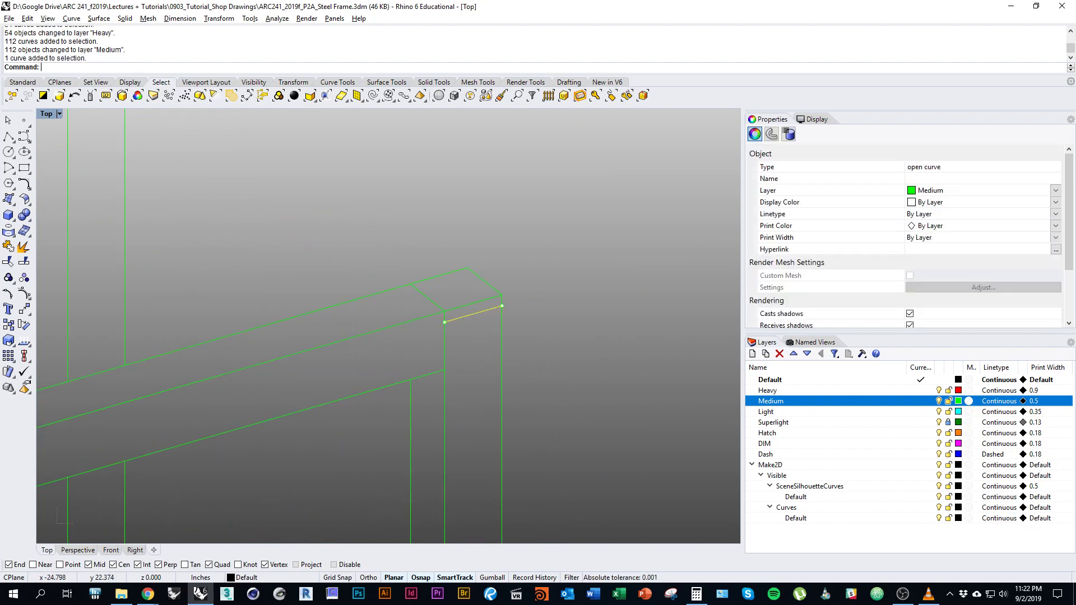
{"action": "scroll", "coordinate": [628, 299], "scroll_direction": "down", "scroll_amount": 7}
{"action": "right_click_drag", "start_coordinate": [509, 238], "coordinate": [517, 300]}
{"action": "scroll", "coordinate": [517, 300], "scroll_direction": "up", "scroll_amount": 7}
{"action": "left_click", "coordinate": [456, 300], "text": "shift"}
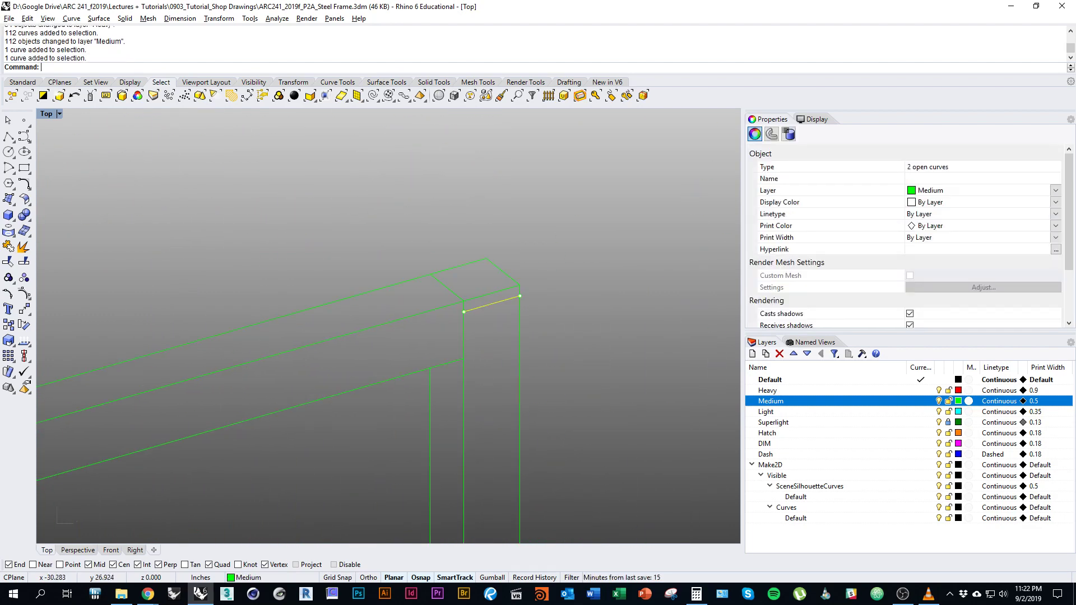
{"action": "scroll", "coordinate": [672, 269], "scroll_direction": "down", "scroll_amount": 4}
{"action": "scroll", "coordinate": [661, 288], "scroll_direction": "up", "scroll_amount": 4}
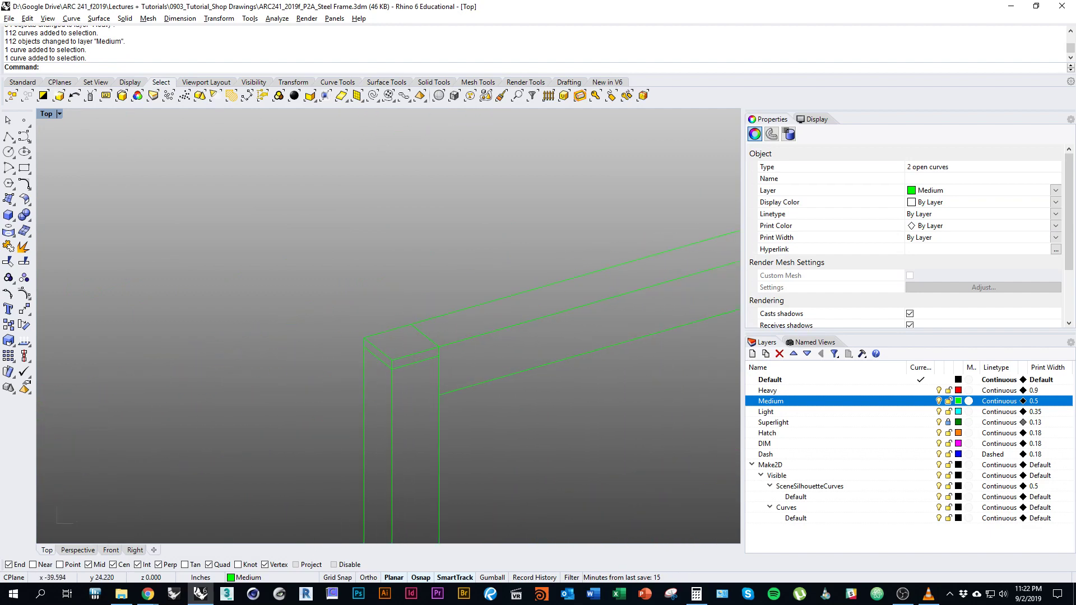
{"action": "left_click", "coordinate": [421, 361], "text": "shift"}
{"action": "left_click", "coordinate": [387, 355], "text": "shift"}
{"action": "scroll", "coordinate": [504, 325], "scroll_direction": "down", "scroll_amount": 3}
{"action": "scroll", "coordinate": [460, 331], "scroll_direction": "up", "scroll_amount": 3}
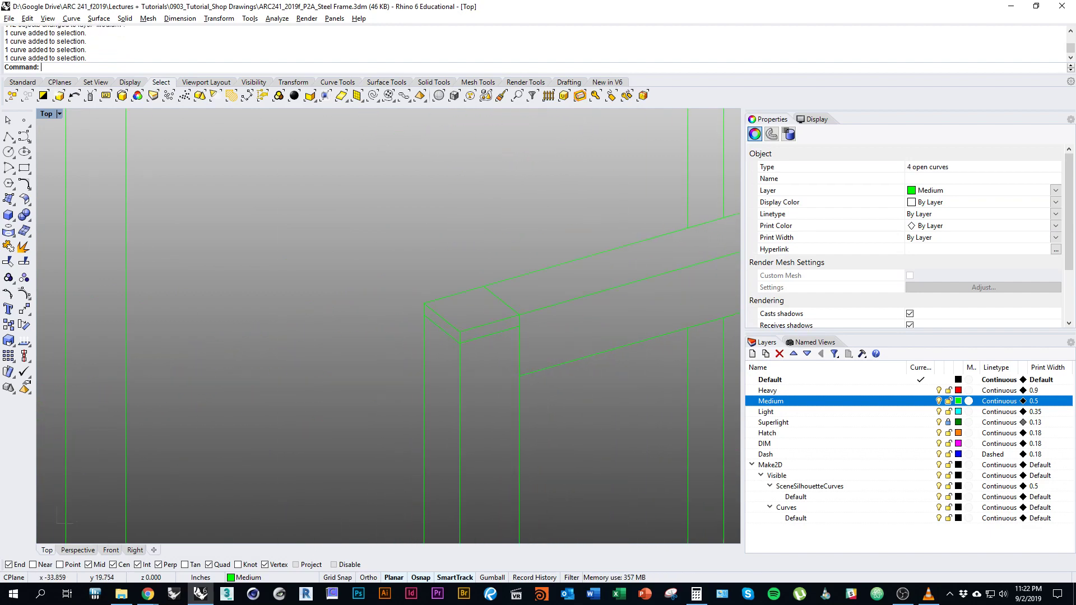
{"action": "left_click", "coordinate": [486, 334], "text": "shift"}
{"action": "left_click", "coordinate": [441, 328], "text": "shift"}
{"action": "scroll", "coordinate": [448, 331], "scroll_direction": "down", "scroll_amount": 3}
{"action": "right_click_drag", "start_coordinate": [449, 330], "coordinate": [394, 359]}
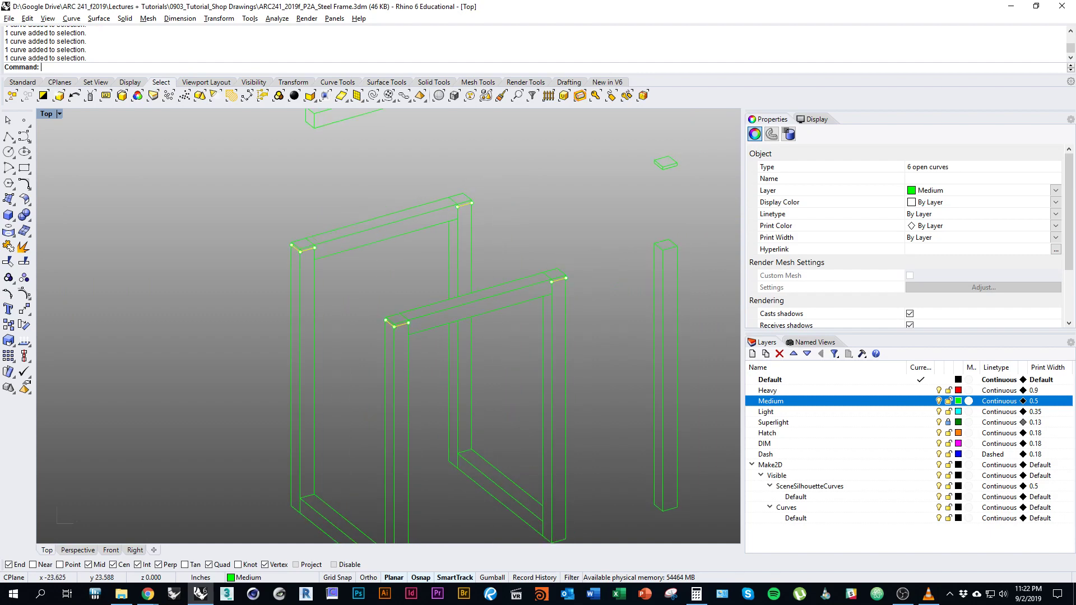
Move the six corner curves onto the Light layer and deselect them.
{"action": "right_click", "coordinate": [889, 412]}
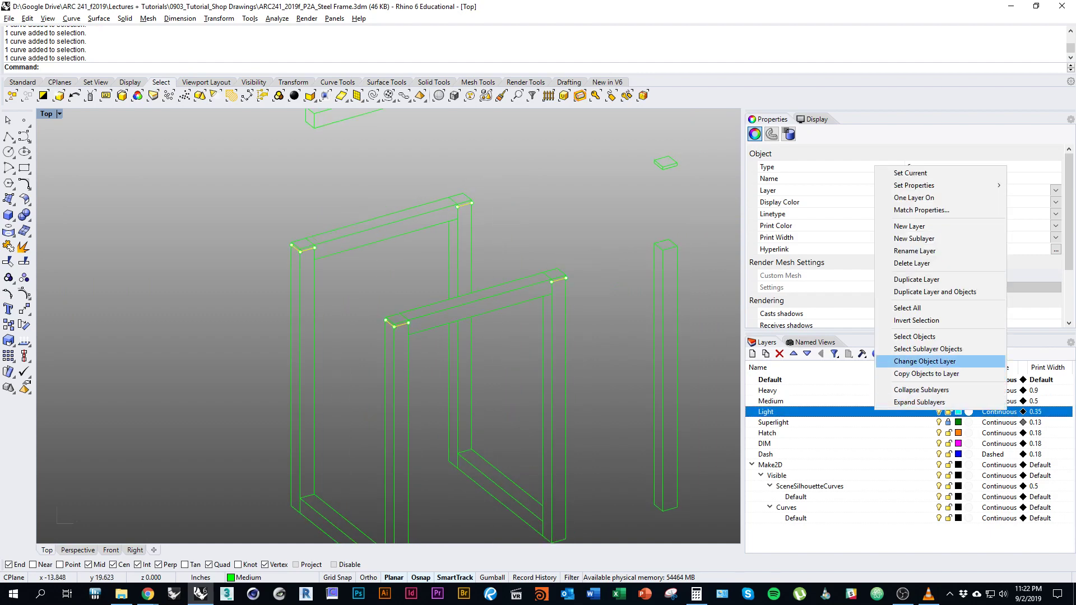
{"action": "left_click", "coordinate": [919, 382]}
{"action": "right_click_drag", "start_coordinate": [505, 336], "coordinate": [482, 362]}
{"action": "key", "text": "Escape"}
{"action": "right_click_drag", "start_coordinate": [467, 277], "coordinate": [482, 406]}
{"action": "right_click_drag", "start_coordinate": [528, 446], "coordinate": [481, 330]}
{"action": "scroll", "coordinate": [517, 274], "scroll_direction": "down", "scroll_amount": 3}
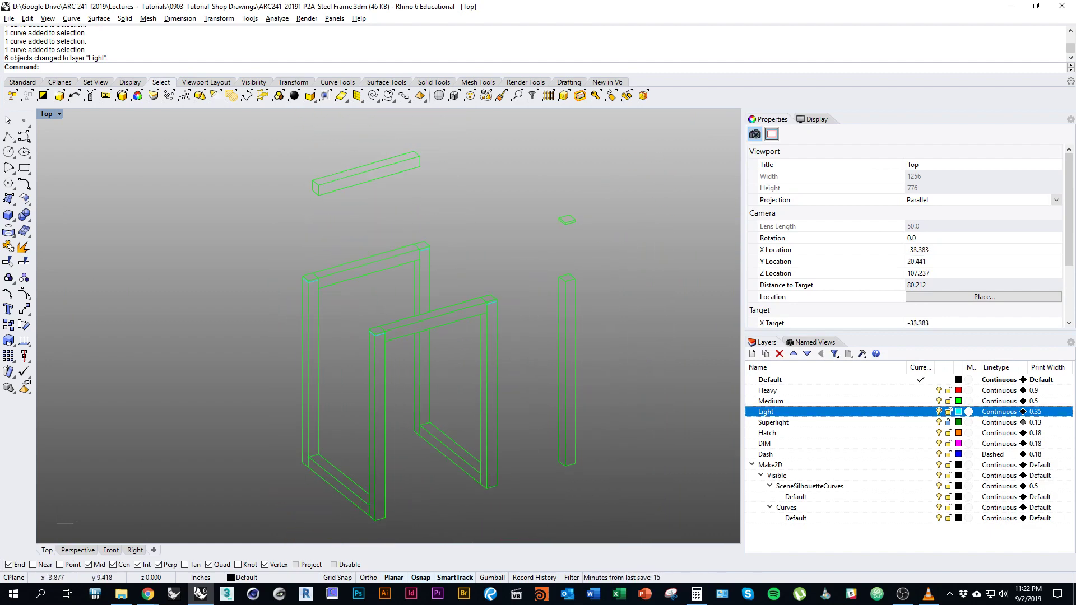
Make Dash the current layer and begin a polyline, turning ortho off with F8.
{"action": "left_click", "coordinate": [921, 454]}
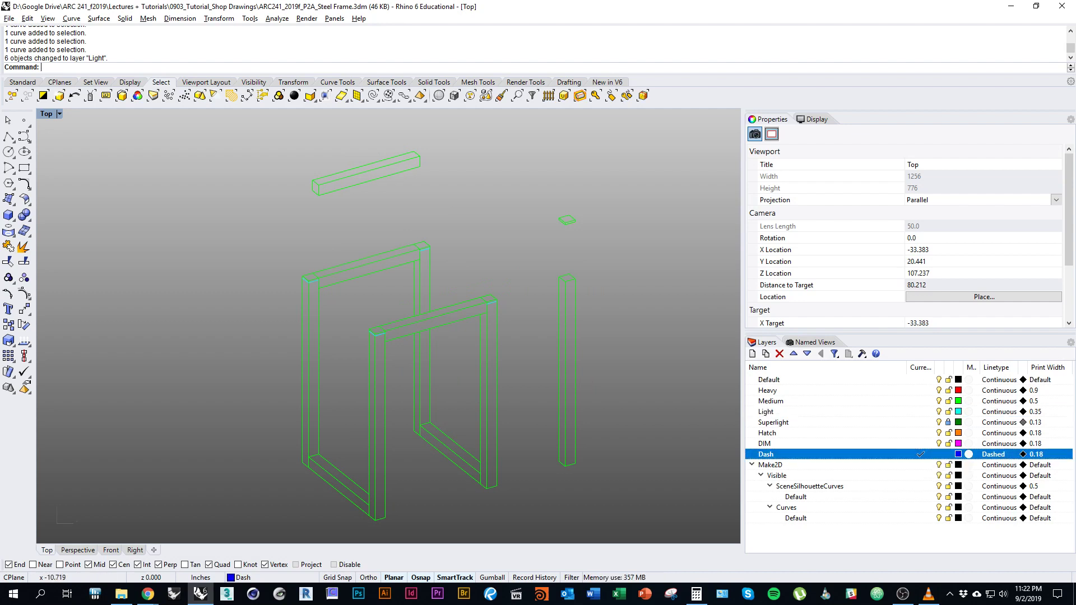
{"action": "right_click_drag", "start_coordinate": [244, 259], "coordinate": [208, 277]}
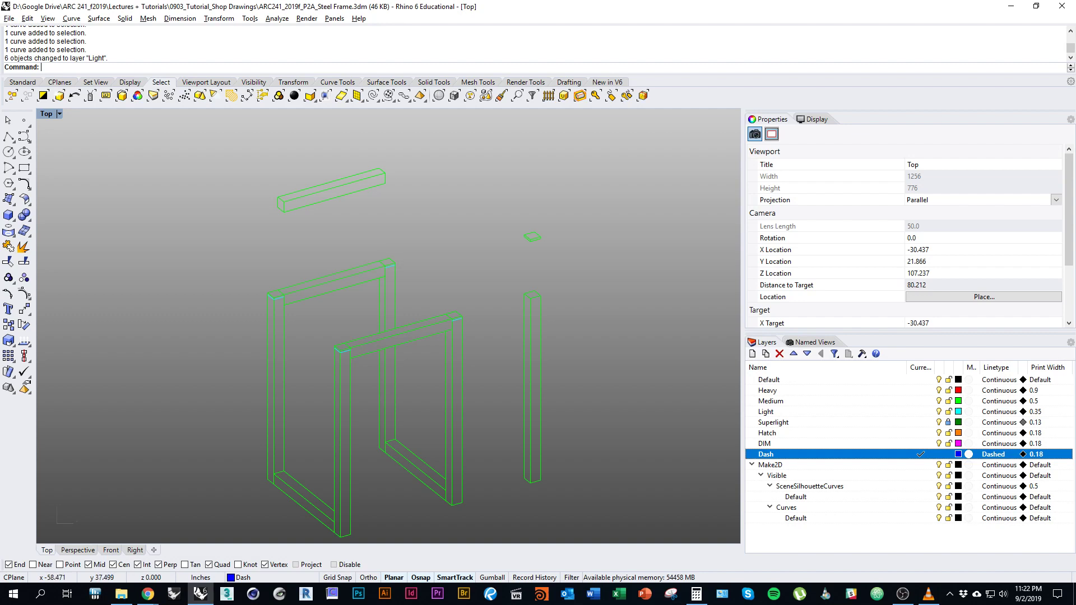
{"action": "left_click", "coordinate": [9, 136]}
{"action": "right_click_drag", "start_coordinate": [492, 518], "coordinate": [403, 559]}
{"action": "key", "text": "Escape"}
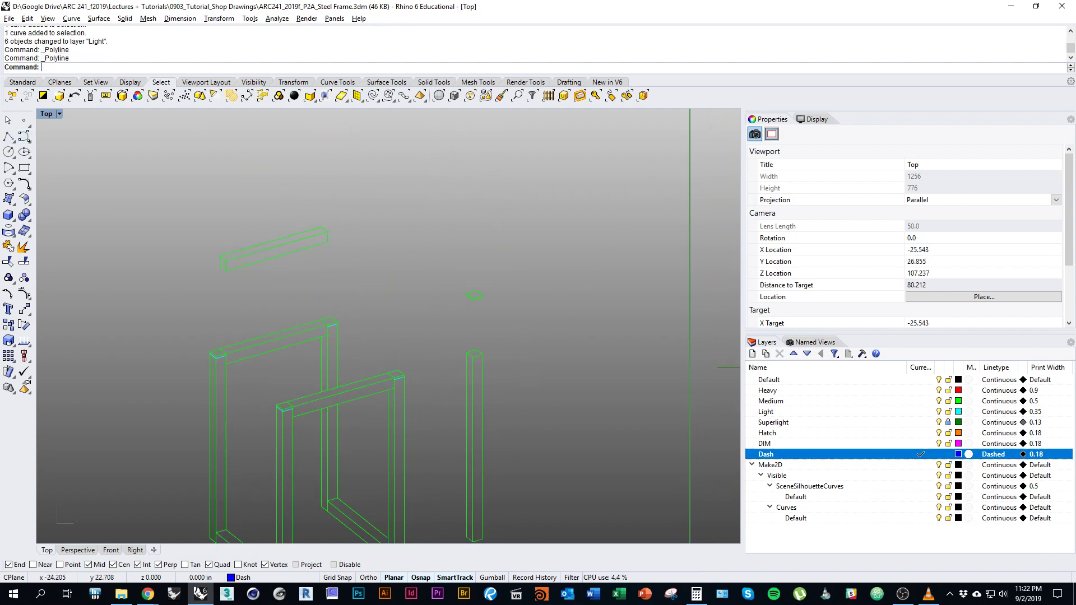
{"action": "key", "text": "Return"}
{"action": "scroll", "coordinate": [396, 372], "scroll_direction": "up", "scroll_amount": 5}
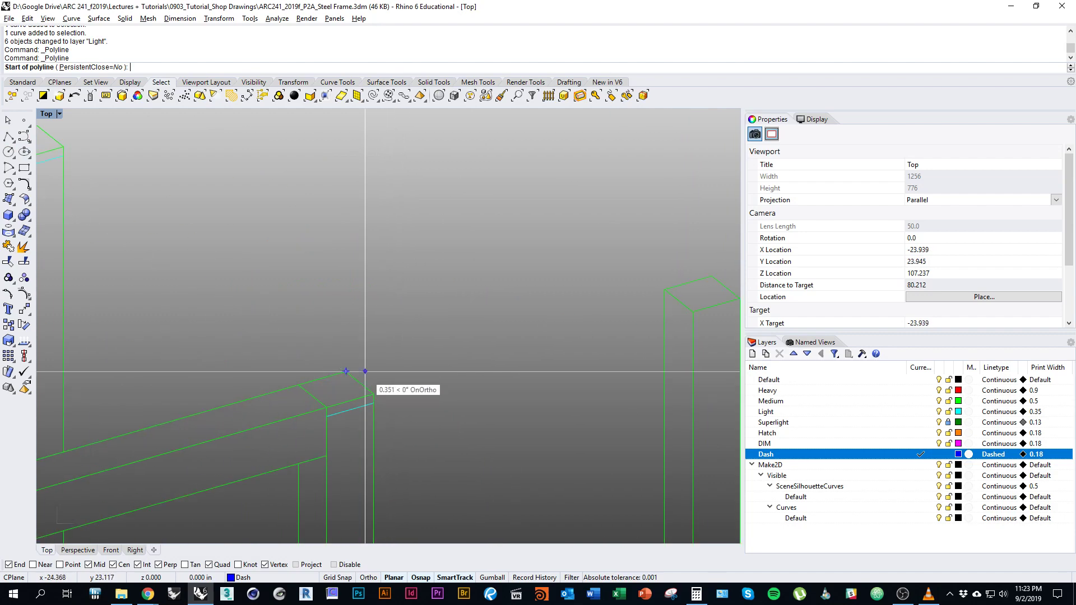
{"action": "left_click", "coordinate": [346, 371]}
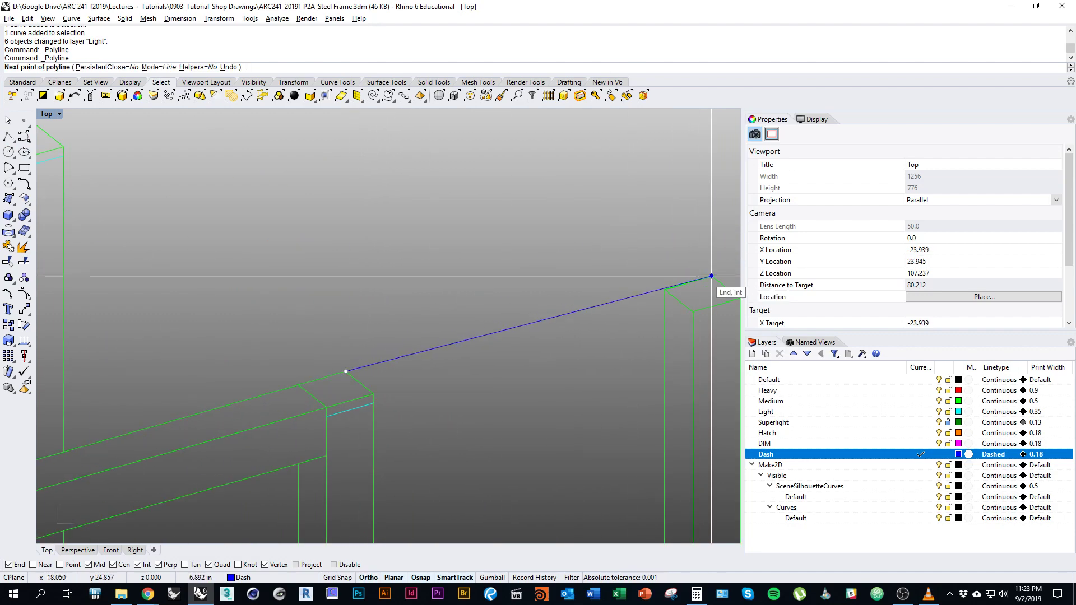
{"action": "right_click_drag", "start_coordinate": [661, 267], "coordinate": [575, 288]}
{"action": "scroll", "coordinate": [575, 288], "scroll_direction": "down", "scroll_amount": 4}
{"action": "key", "text": "F8"}
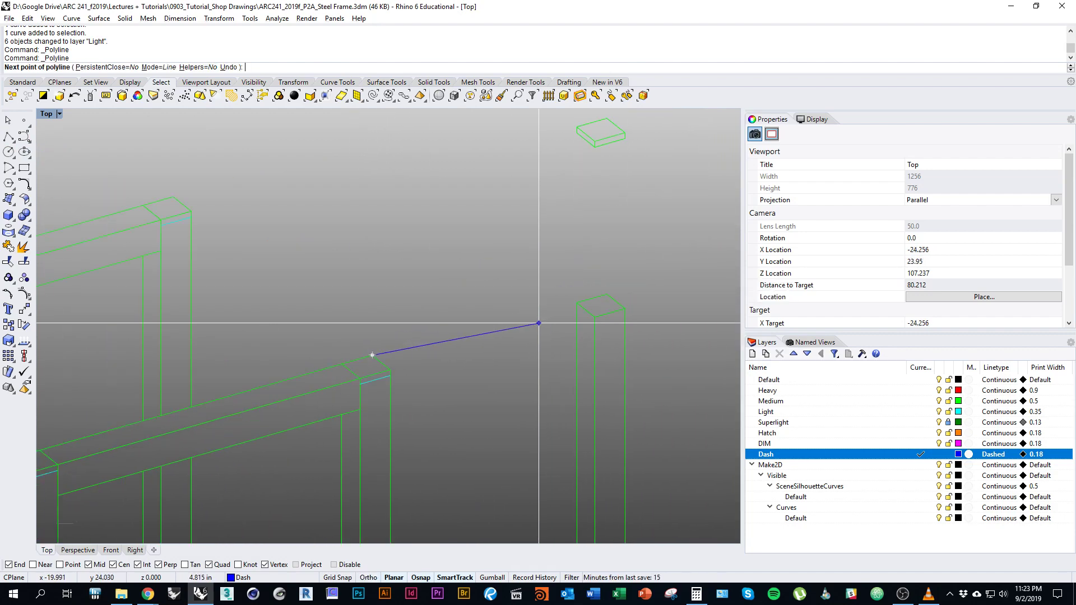
{"action": "key", "text": "Escape"}
Draw a dashed line from the beam's top corner to the post's corner.
{"action": "key", "text": "Return"}
{"action": "left_click", "coordinate": [391, 376]}
{"action": "scroll", "coordinate": [593, 331], "scroll_direction": "up", "scroll_amount": 3}
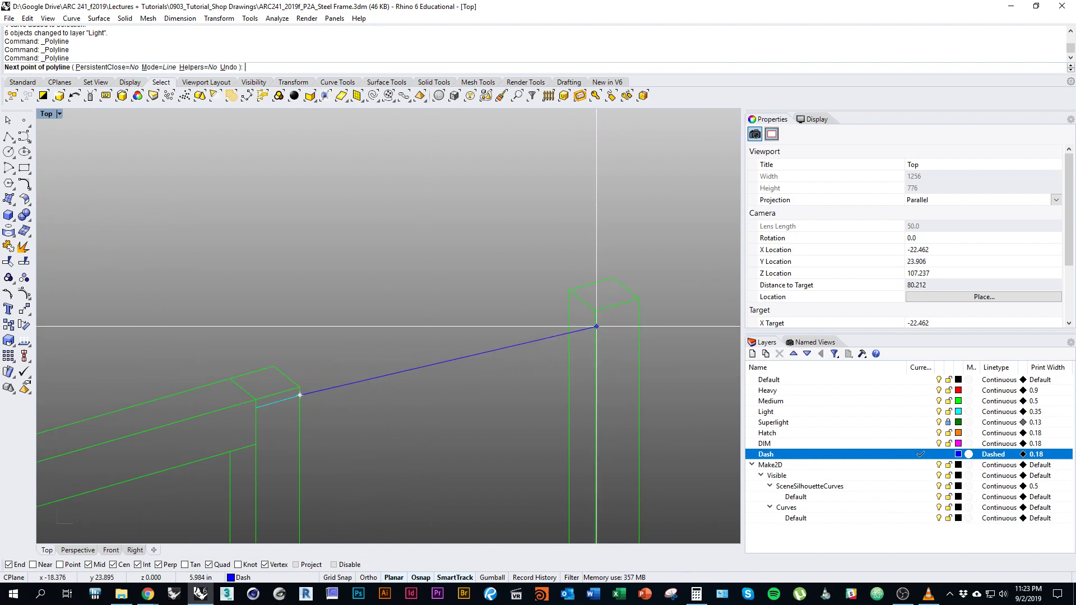
{"action": "key", "text": "Escape"}
{"action": "key", "text": "Return"}
{"action": "left_click", "coordinate": [299, 386]}
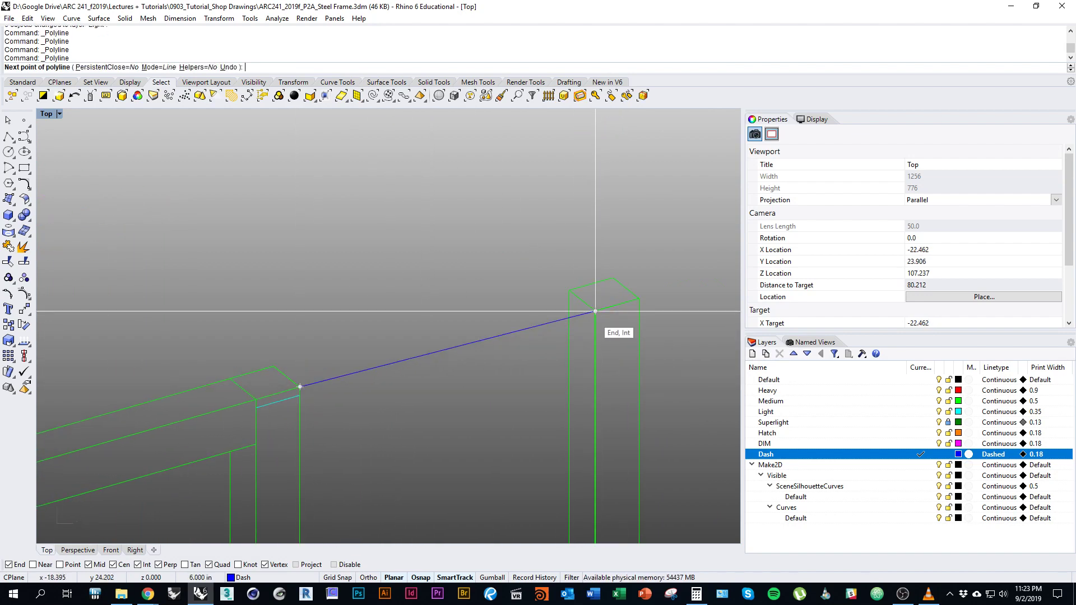
{"action": "left_click", "coordinate": [595, 311]}
{"action": "key", "text": "Return"}
{"action": "key", "text": "Return"}
Draw dashed lines from the small cap's corner down to the post top and back up.
{"action": "scroll", "coordinate": [499, 396], "scroll_direction": "down", "scroll_amount": 3}
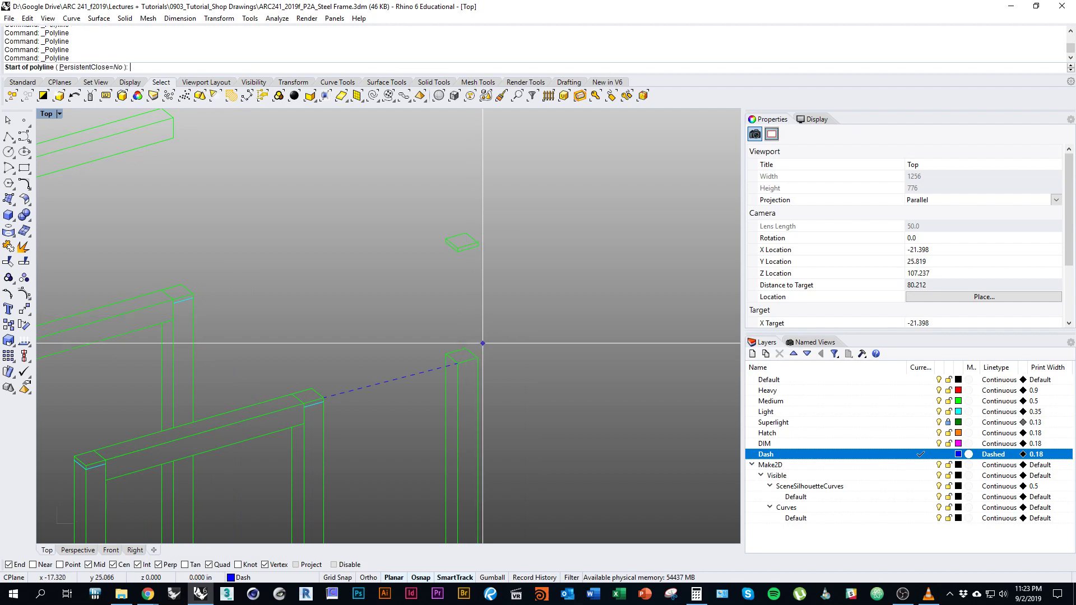
{"action": "left_click", "coordinate": [478, 245]}
{"action": "left_click", "coordinate": [478, 358]}
{"action": "key", "text": "Return"}
{"action": "key", "text": "Return"}
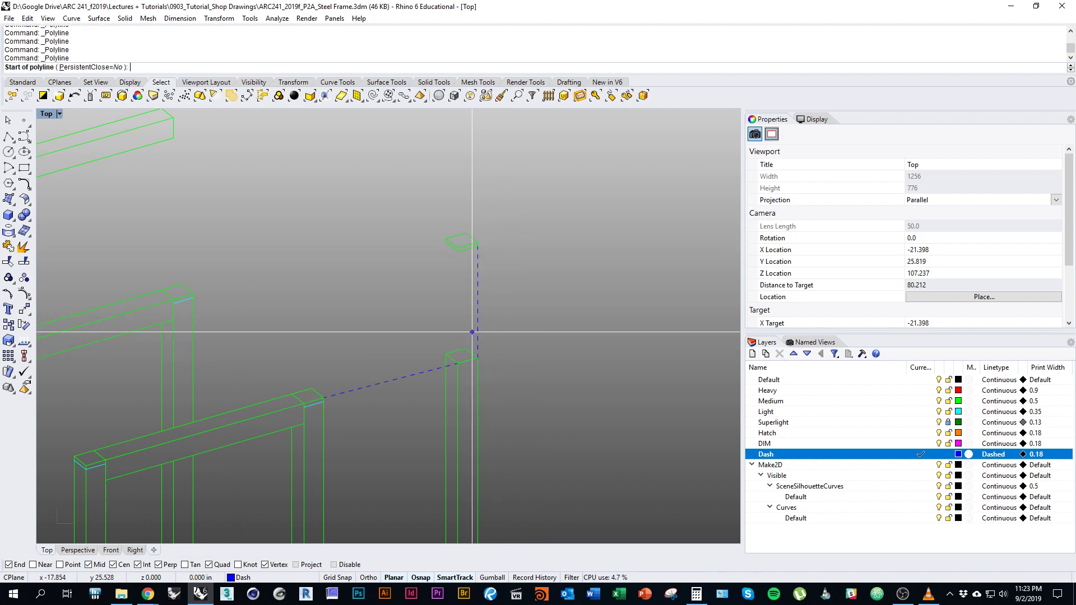
{"action": "left_click", "coordinate": [447, 355]}
{"action": "scroll", "coordinate": [446, 314], "scroll_direction": "up", "scroll_amount": 2}
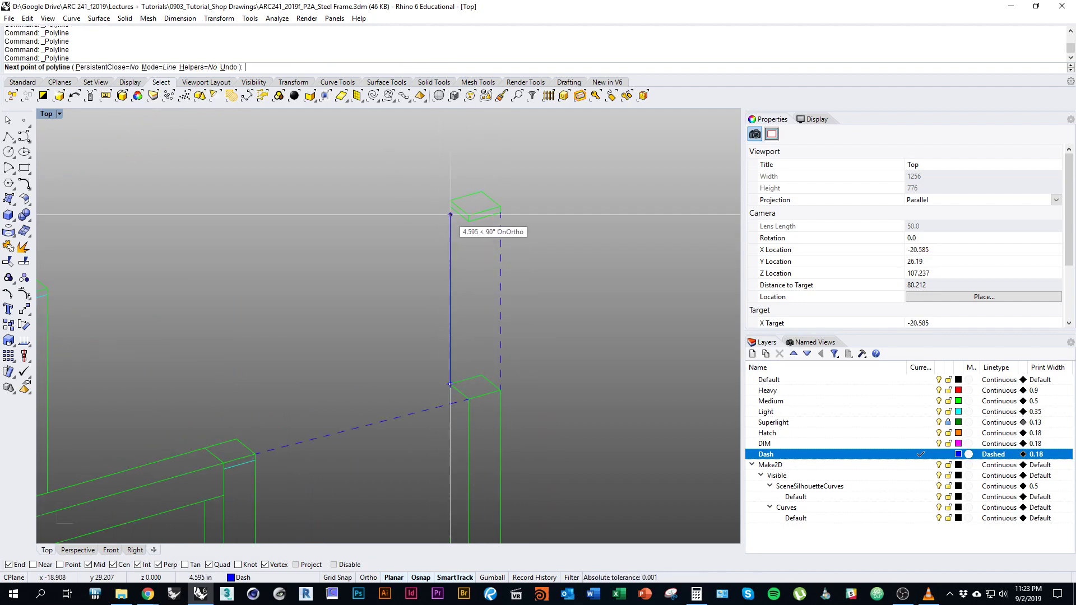
{"action": "left_click", "coordinate": [450, 209]}
{"action": "key", "text": "Return"}
Delete the stray diagonal dashed lines.
{"action": "scroll", "coordinate": [496, 254], "scroll_direction": "down", "scroll_amount": 3}
{"action": "left_click_drag", "start_coordinate": [405, 342], "coordinate": [353, 398]}
{"action": "type", "text": "d"}
{"action": "key", "text": "Return"}
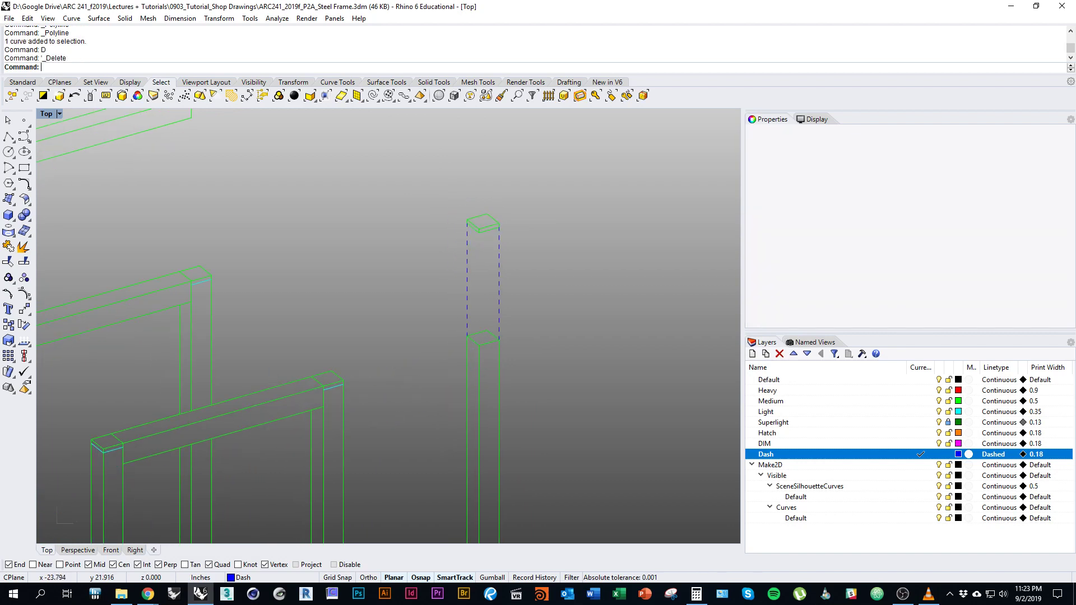
{"action": "type", "text": "d"}
{"action": "key", "text": "Return"}
{"action": "scroll", "coordinate": [350, 384], "scroll_direction": "up", "scroll_amount": 5}
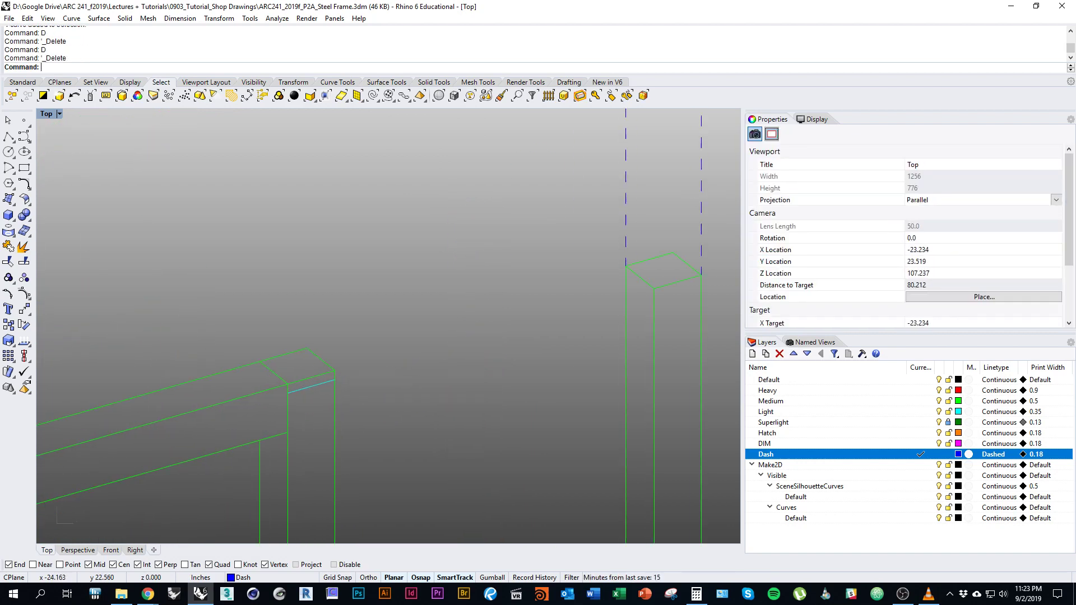
Draw a dashed Line from the beam's end corner to the post's cap corner.
{"action": "type", "text": "line"}
{"action": "key", "text": "Return"}
{"action": "left_click", "coordinate": [335, 380]}
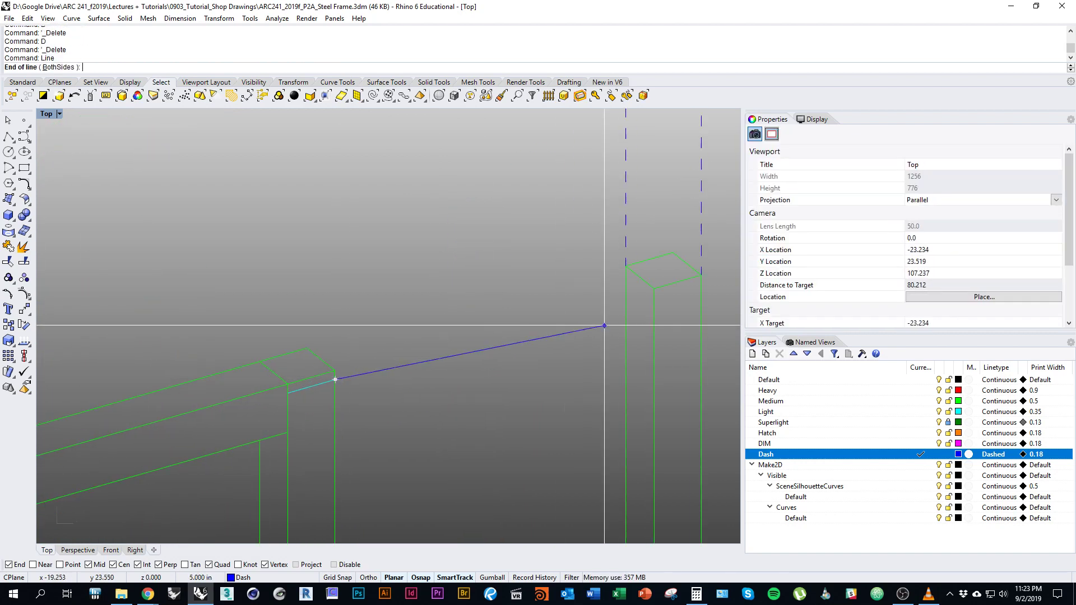
{"action": "left_click", "coordinate": [653, 288]}
{"action": "scroll", "coordinate": [490, 354], "scroll_direction": "down", "scroll_amount": 5}
{"action": "right_click_drag", "start_coordinate": [483, 396], "coordinate": [477, 441]}
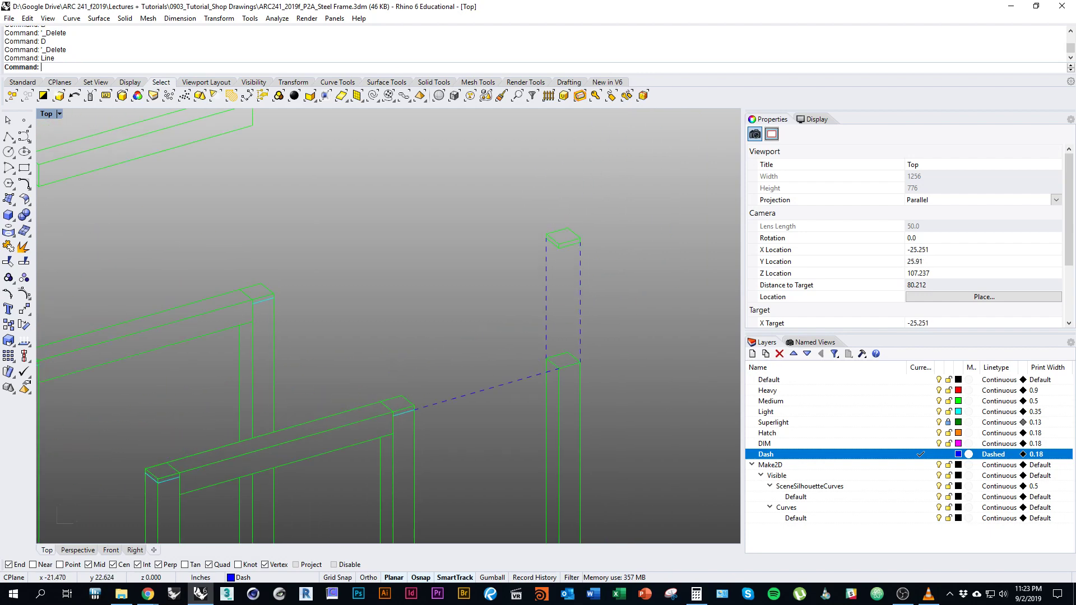
{"action": "scroll", "coordinate": [513, 320], "scroll_direction": "down", "scroll_amount": 9}
{"action": "right_click_drag", "start_coordinate": [389, 269], "coordinate": [457, 324]}
{"action": "scroll", "coordinate": [459, 322], "scroll_direction": "up", "scroll_amount": 5}
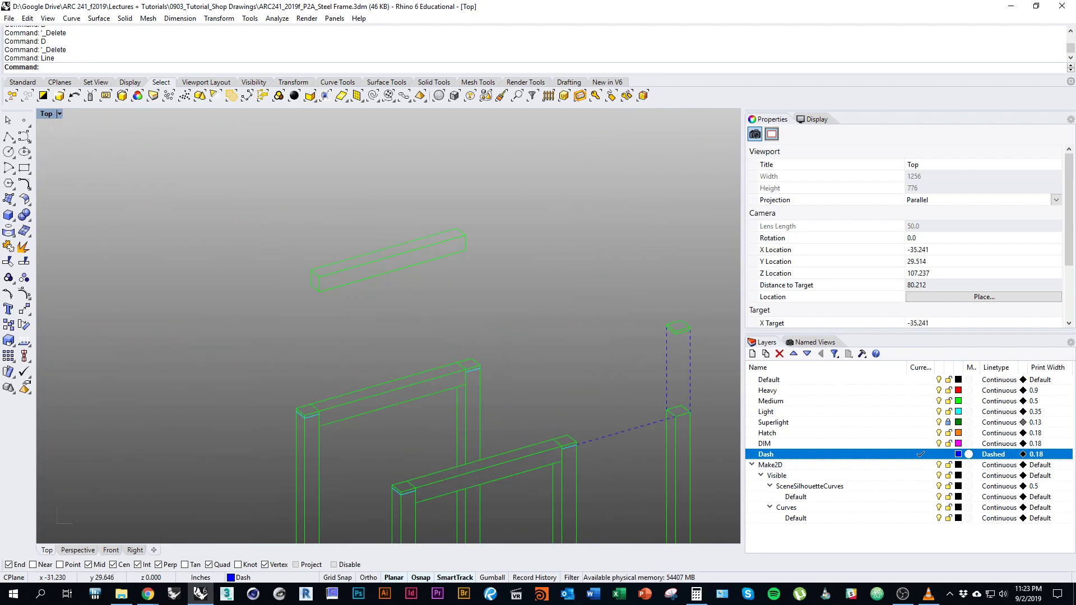
Draw a dashed line from the back frame's corner up to the upper beam's corner.
{"action": "right_click", "coordinate": [460, 326]}
{"action": "scroll", "coordinate": [465, 348], "scroll_direction": "up", "scroll_amount": 4}
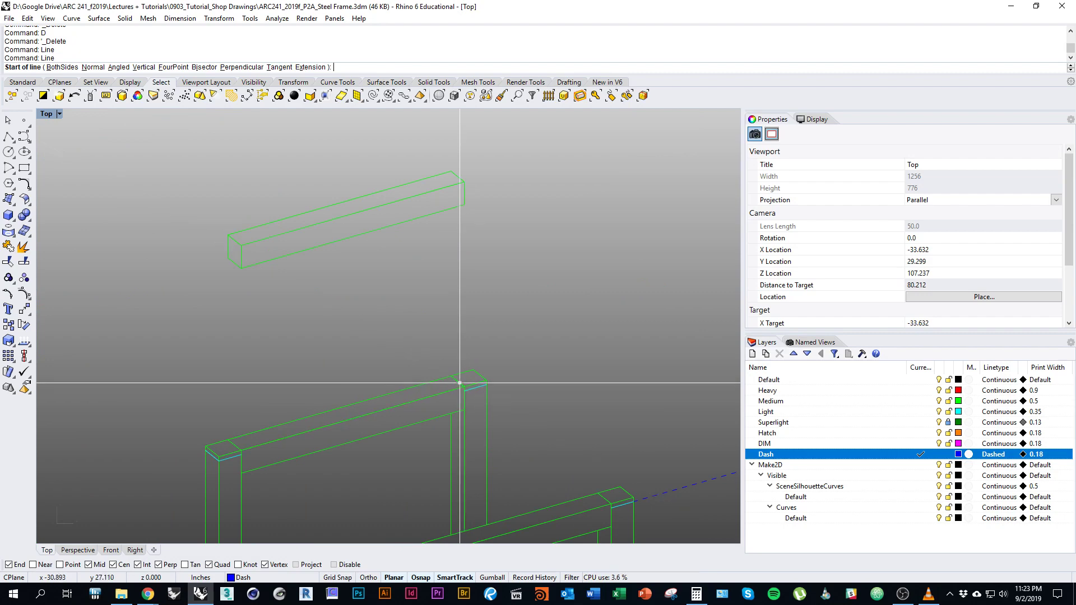
{"action": "scroll", "coordinate": [482, 404], "scroll_direction": "up", "scroll_amount": 4}
{"action": "left_click", "coordinate": [470, 403]}
{"action": "scroll", "coordinate": [493, 358], "scroll_direction": "up", "scroll_amount": 2}
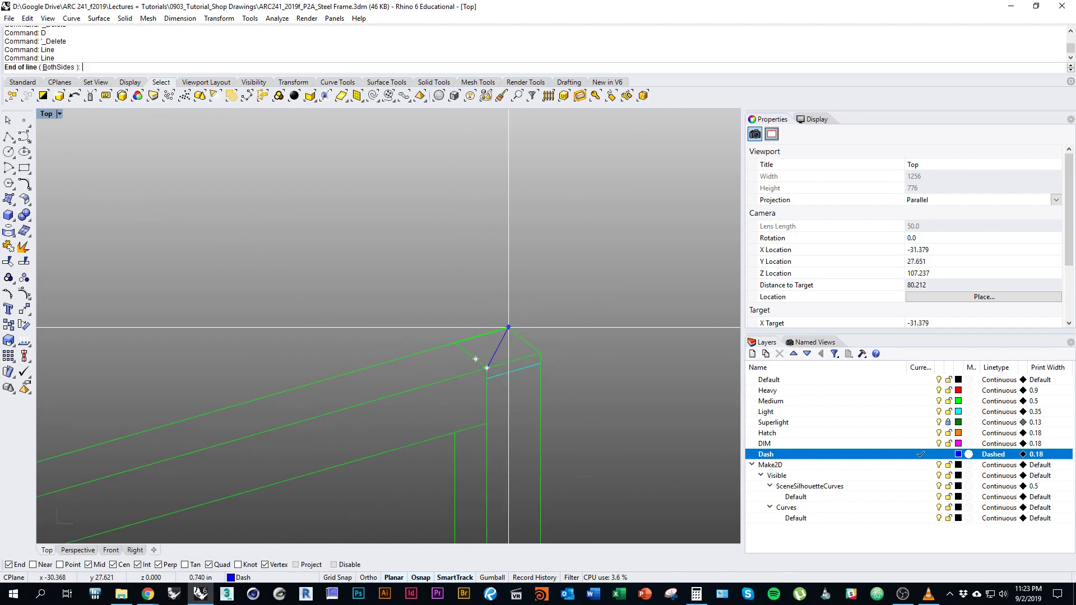
{"action": "scroll", "coordinate": [508, 328], "scroll_direction": "down", "scroll_amount": 5}
{"action": "right_click_drag", "start_coordinate": [516, 235], "coordinate": [516, 367]}
{"action": "left_click", "coordinate": [497, 243]}
Draw a vertical dashed line from the upper beam's lower-left corner to the lower beam.
{"action": "right_click_drag", "start_coordinate": [349, 407], "coordinate": [551, 289]}
{"action": "right_click", "coordinate": [551, 288]}
{"action": "left_click", "coordinate": [379, 196]}
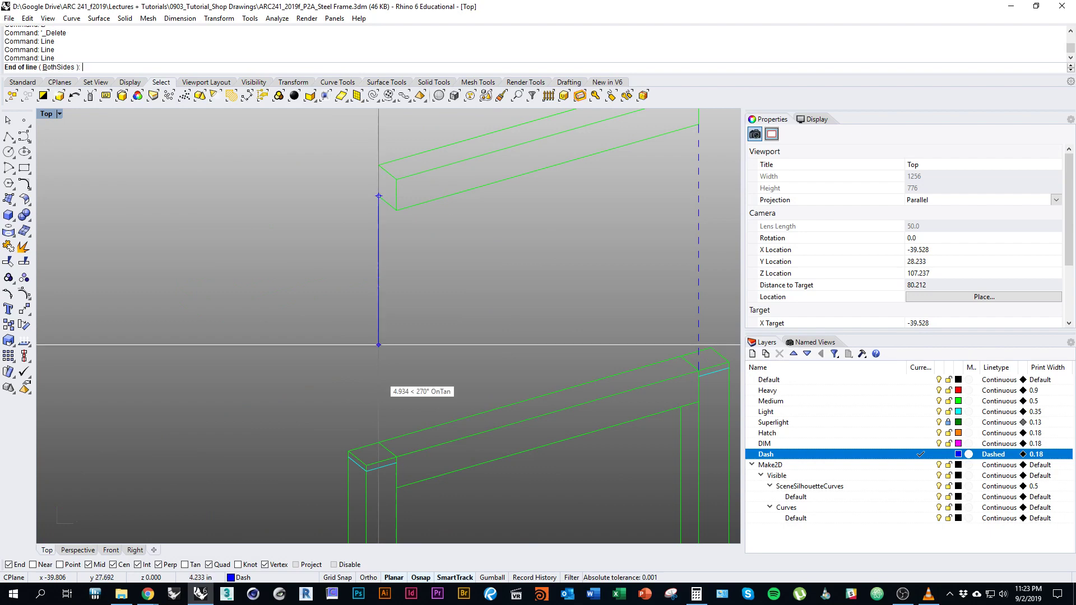
{"action": "left_click", "coordinate": [379, 442]}
{"action": "scroll", "coordinate": [301, 392], "scroll_direction": "down", "scroll_amount": 6}
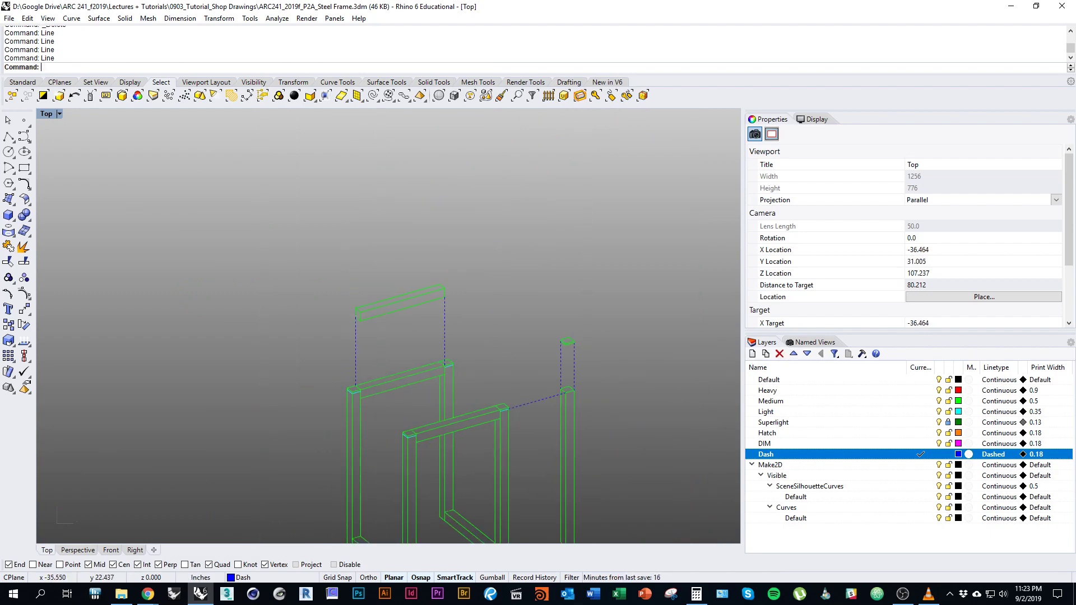
Recenter the Top view on the frames and start a new Tabloid 11 x 17 landscape layout.
{"action": "scroll", "coordinate": [301, 392], "scroll_direction": "down", "scroll_amount": 3}
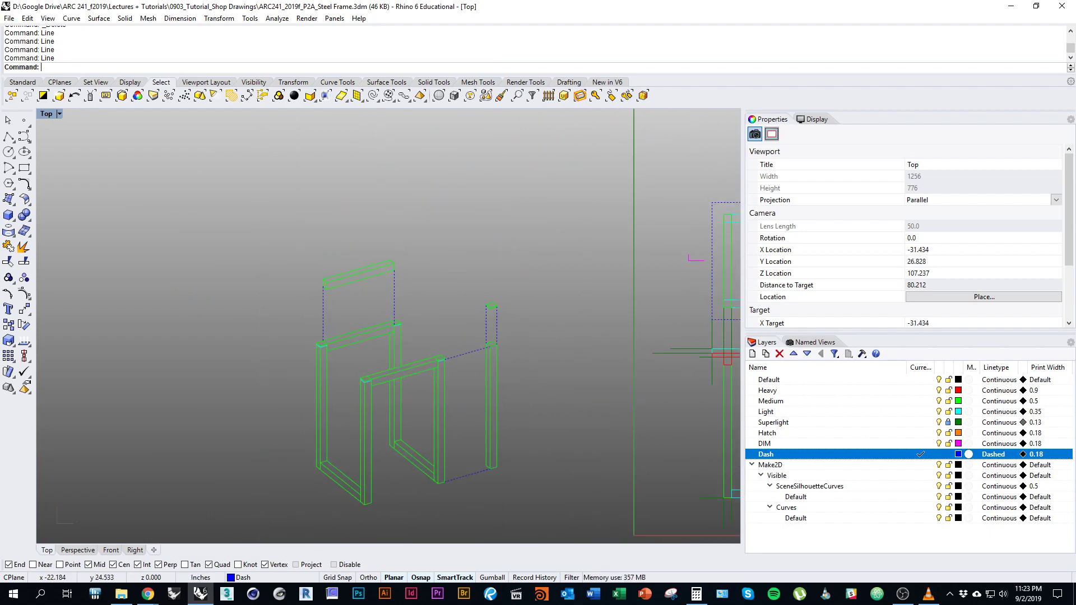
{"action": "right_click_drag", "start_coordinate": [520, 361], "coordinate": [519, 335]}
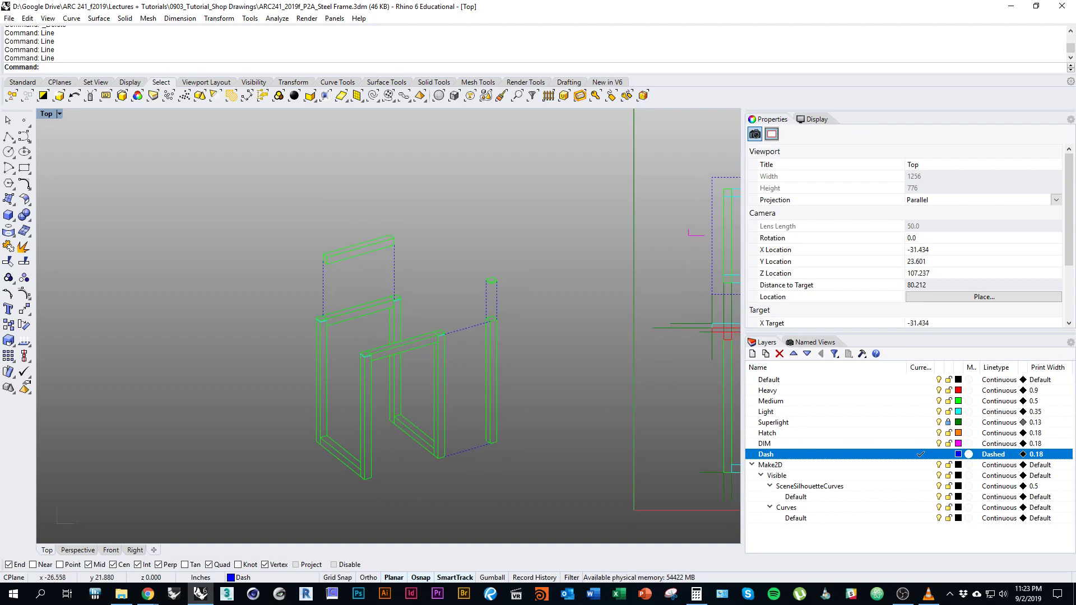
{"action": "scroll", "coordinate": [110, 374], "scroll_direction": "down", "scroll_amount": 3}
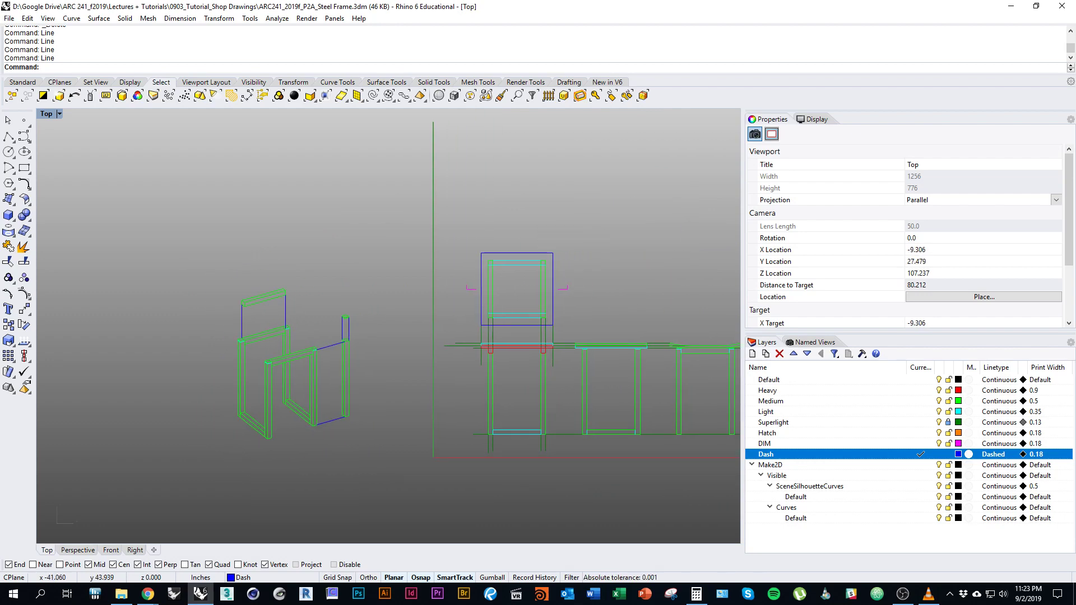
{"action": "scroll", "coordinate": [268, 383], "scroll_direction": "up", "scroll_amount": 5}
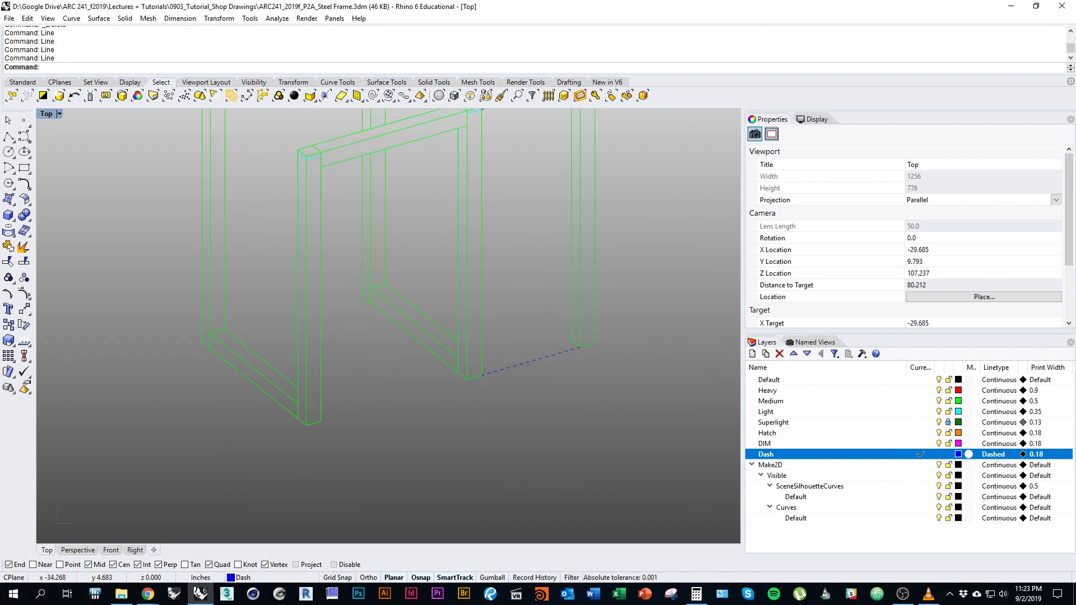
{"action": "scroll", "coordinate": [310, 445], "scroll_direction": "down", "scroll_amount": 2}
{"action": "scroll", "coordinate": [39, 451], "scroll_direction": "down", "scroll_amount": 3}
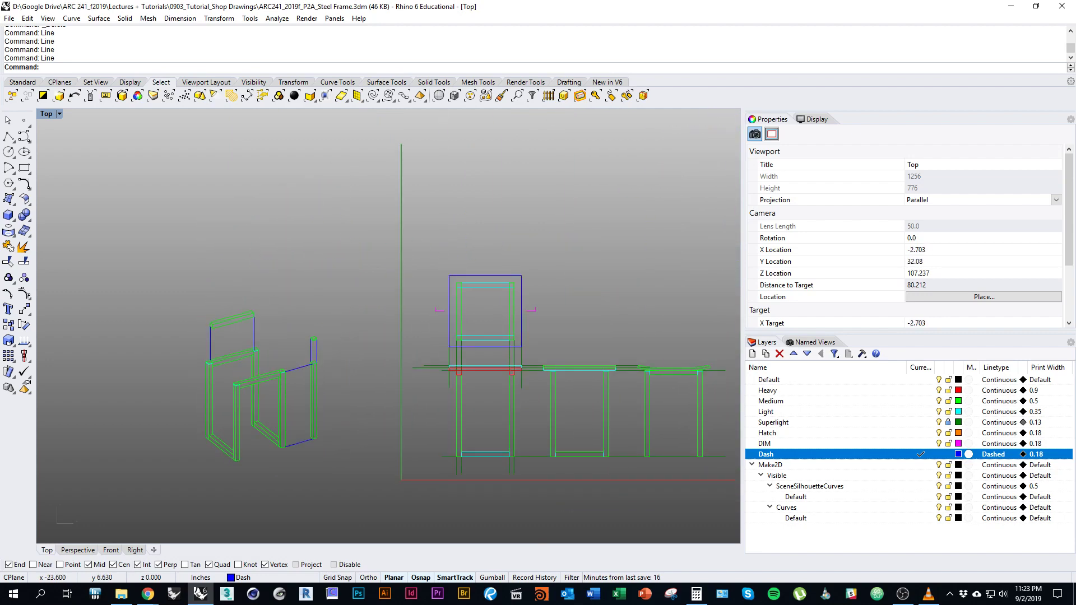
{"action": "right_click_drag", "start_coordinate": [392, 336], "coordinate": [427, 294]}
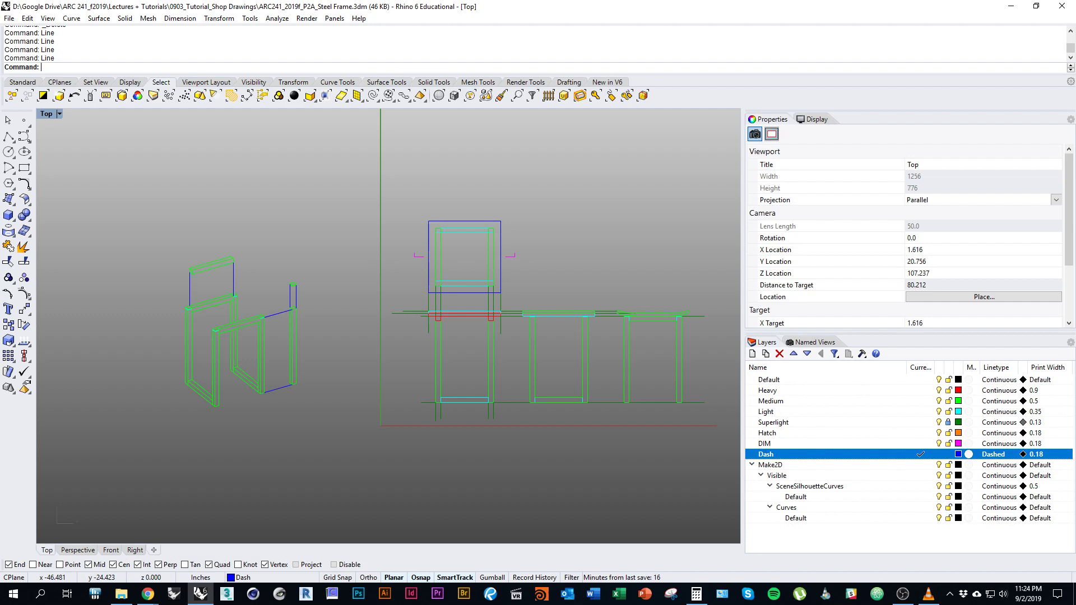
{"action": "left_click", "coordinate": [153, 550]}
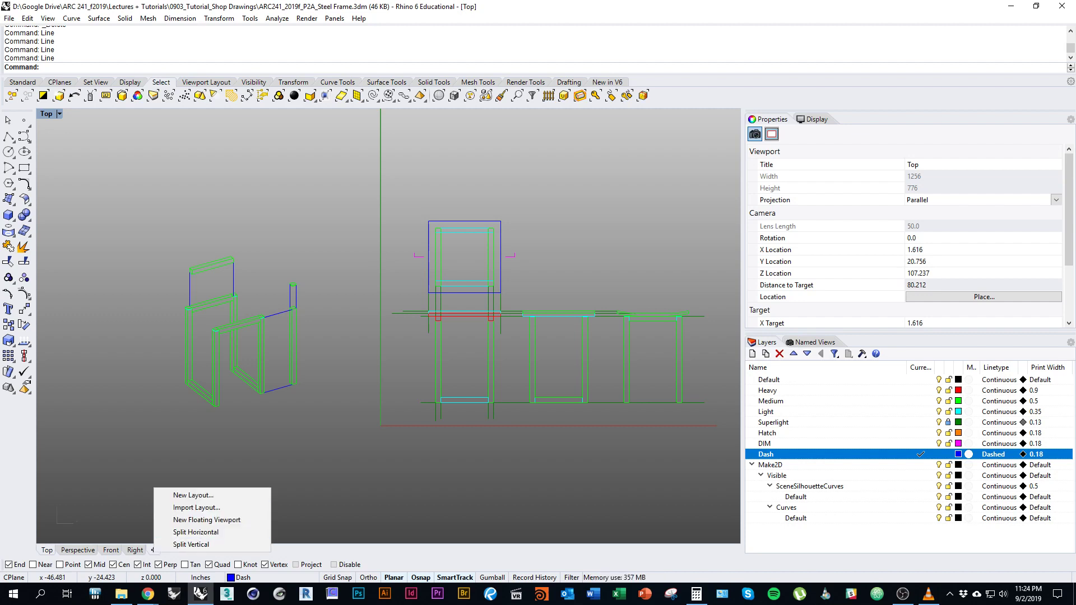
{"action": "left_click", "coordinate": [193, 494]}
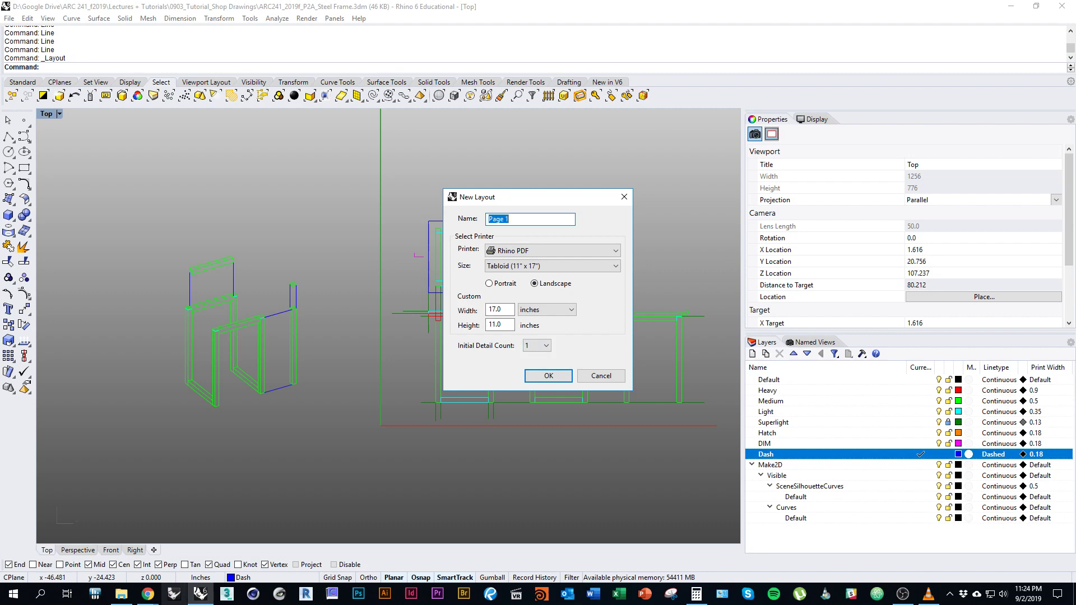
{"action": "mouse_move", "coordinate": [148, 593]}
{"action": "left_click", "coordinate": [207, 552]}
{"action": "scroll", "coordinate": [529, 327], "scroll_direction": "up", "scroll_amount": 7}
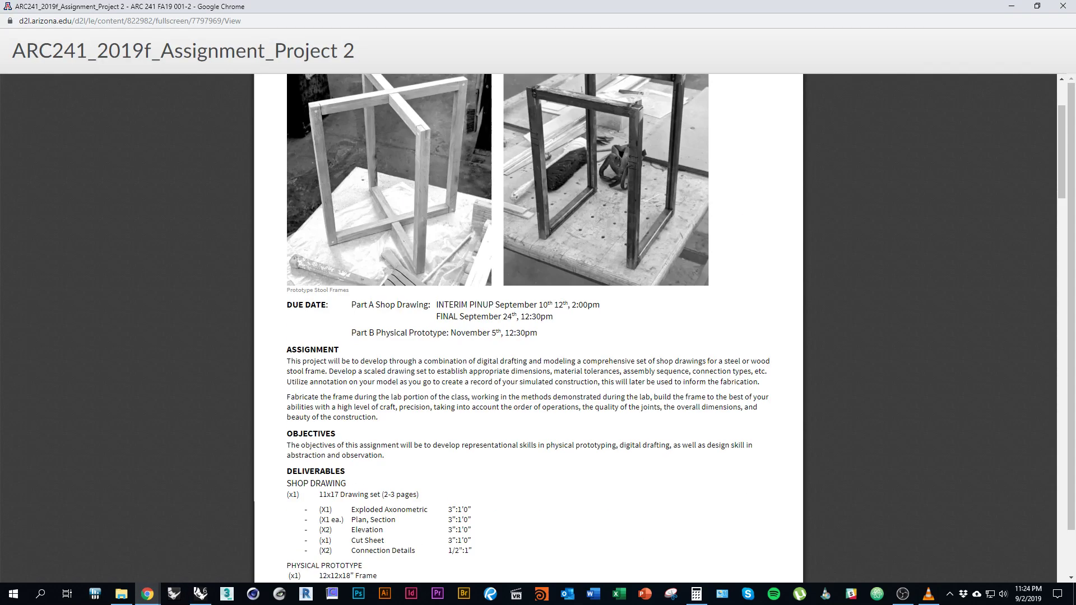
{"action": "mouse_move", "coordinate": [288, 178]}
{"action": "left_mouse_down"}
{"action": "mouse_move", "coordinate": [362, 382]}
{"action": "mouse_move", "coordinate": [415, 382]}
{"action": "left_mouse_up"}
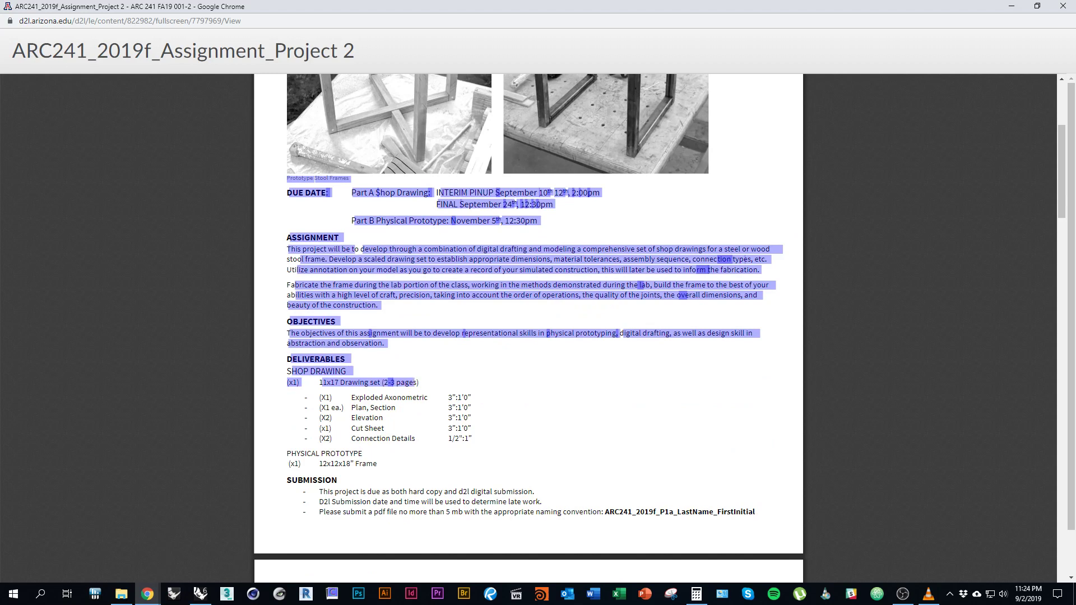
{"action": "left_click", "coordinate": [415, 382]}
{"action": "left_click", "coordinate": [200, 594]}
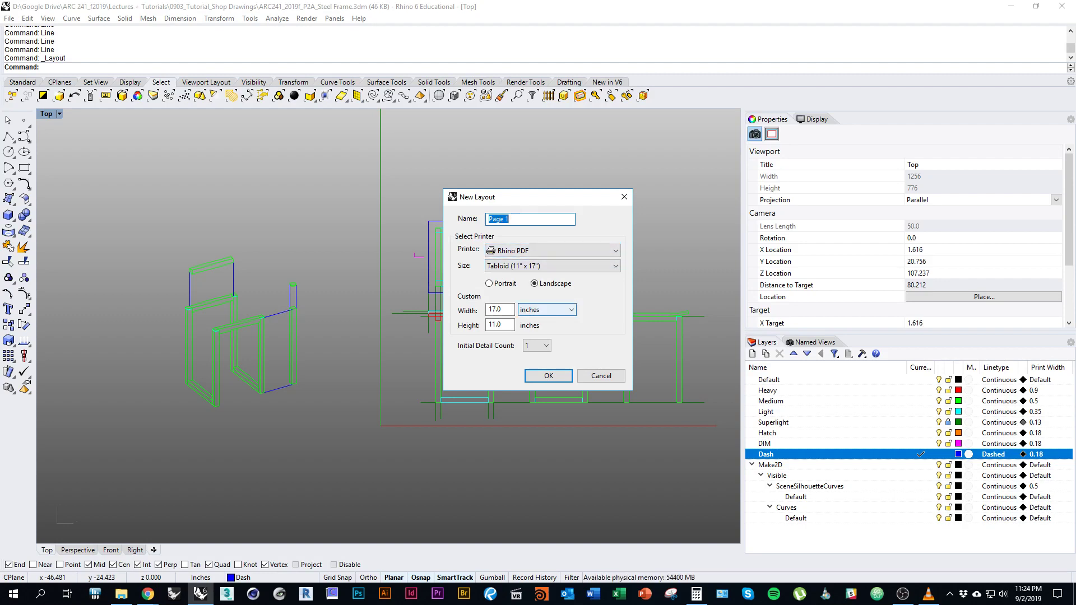
Cancel the new layout and confirm the layout units are Inches in the Units settings.
{"action": "left_click", "coordinate": [601, 375]}
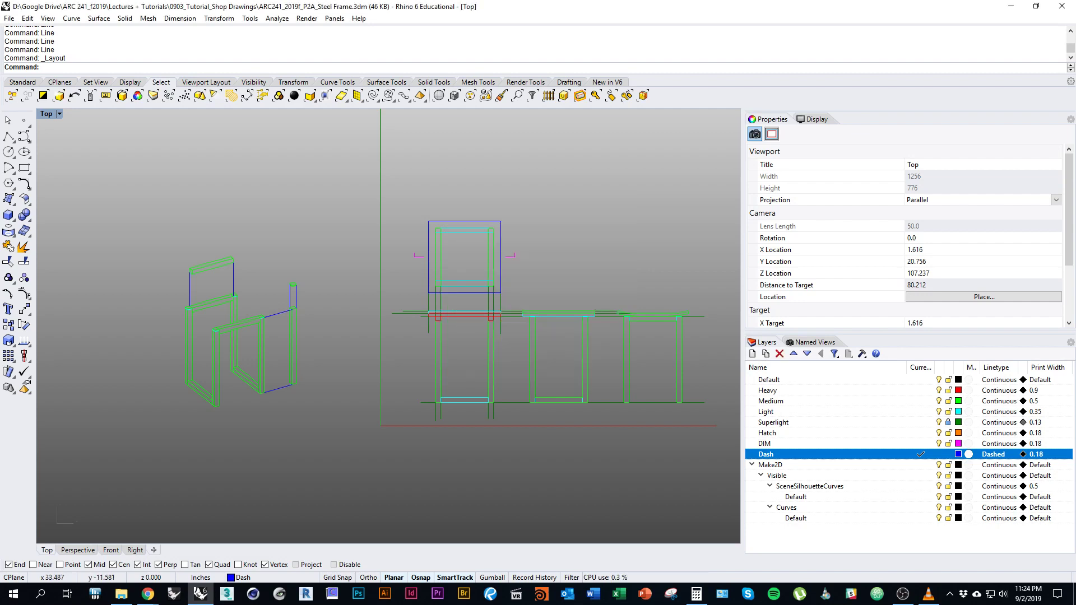
{"action": "type", "text": "Units"}
{"action": "key", "text": "Return"}
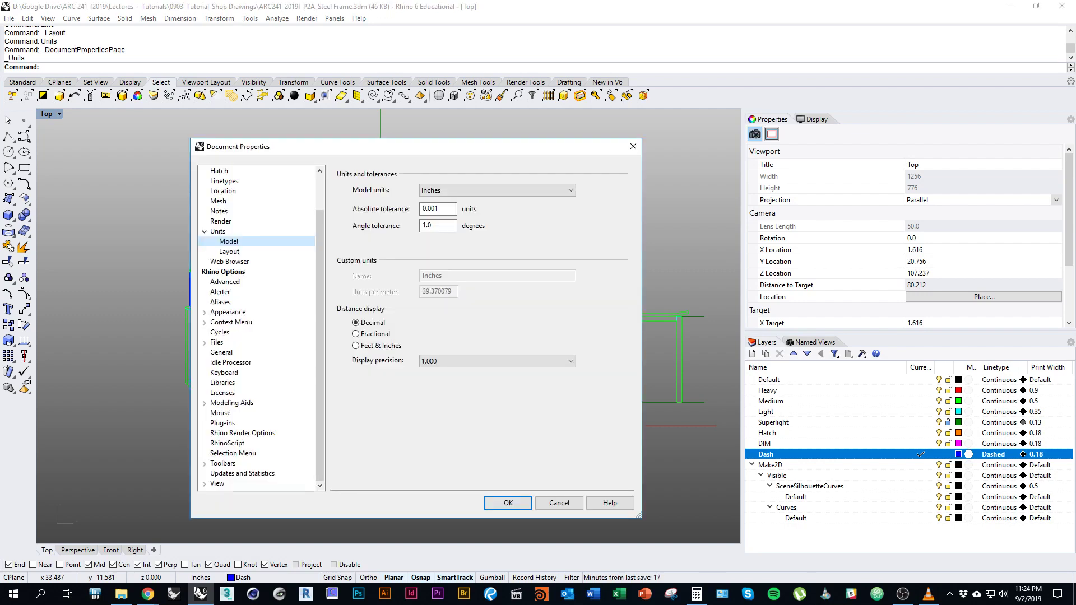
{"action": "left_click", "coordinate": [229, 251]}
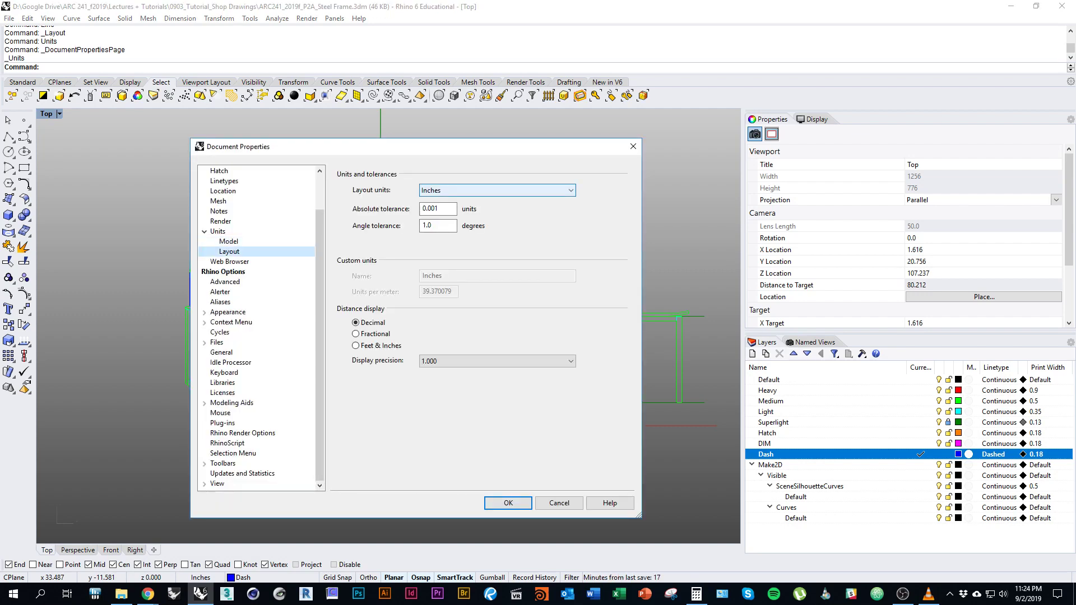
{"action": "key", "text": "Return"}
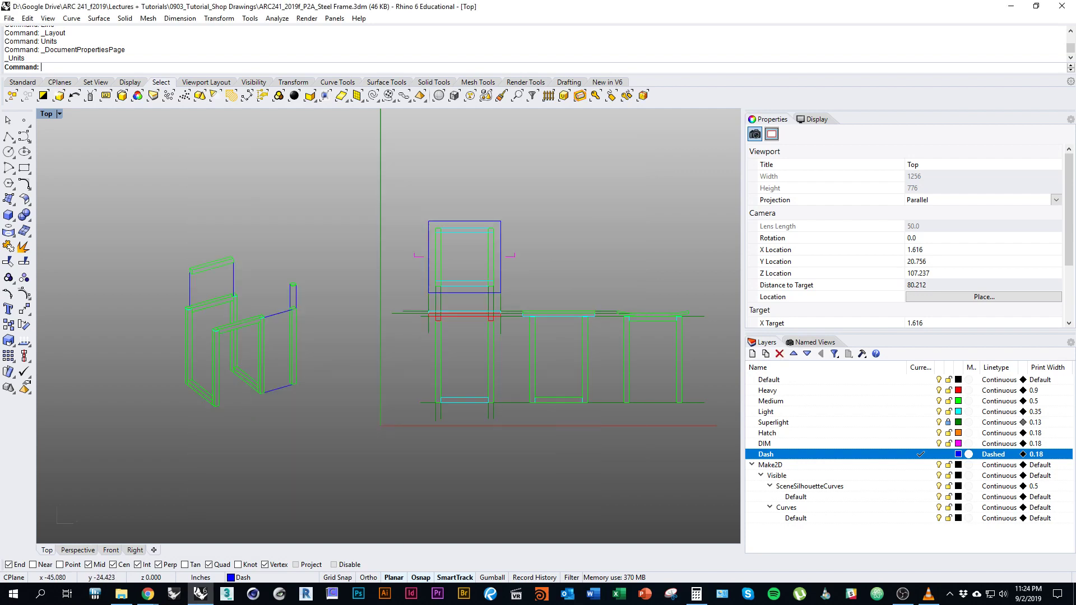
Create the Page 1 layout via New Layout with the default settings.
{"action": "left_click", "coordinate": [154, 549]}
{"action": "left_click", "coordinate": [185, 492]}
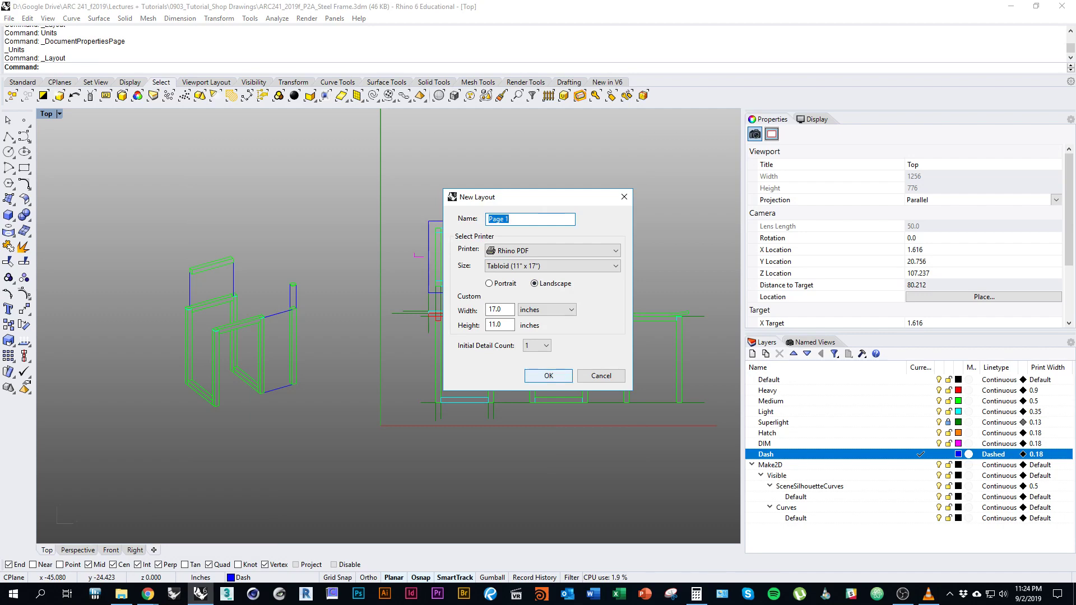
{"action": "key", "text": "Return"}
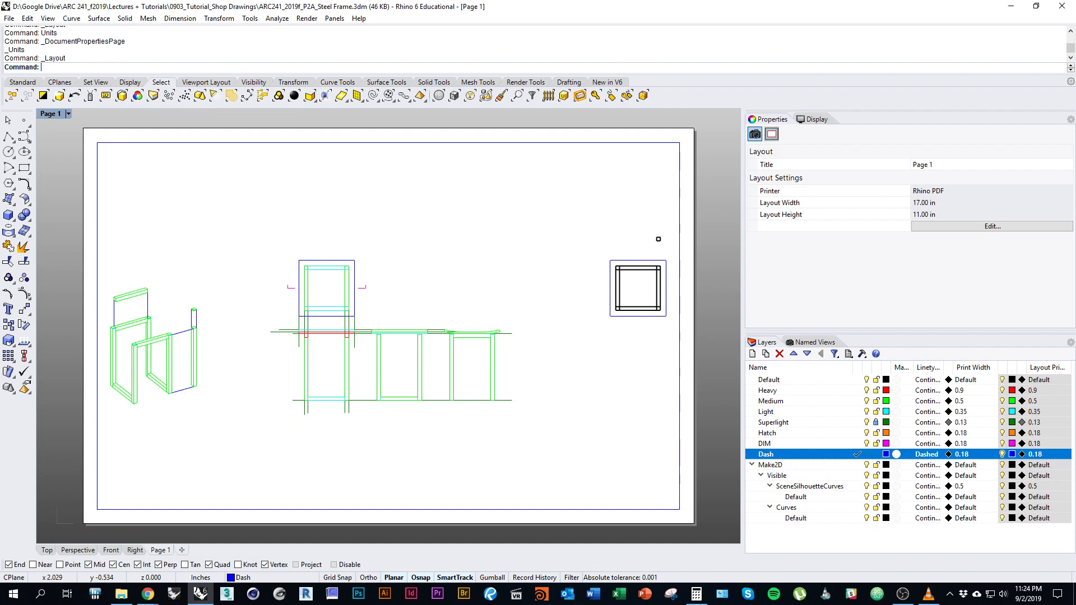
Resize the Page 1 detail view to a shorter frame around the drawings.
{"action": "scroll", "coordinate": [386, 337], "scroll_direction": "down", "scroll_amount": 1}
{"action": "right_click_drag", "start_coordinate": [611, 254], "coordinate": [653, 266]}
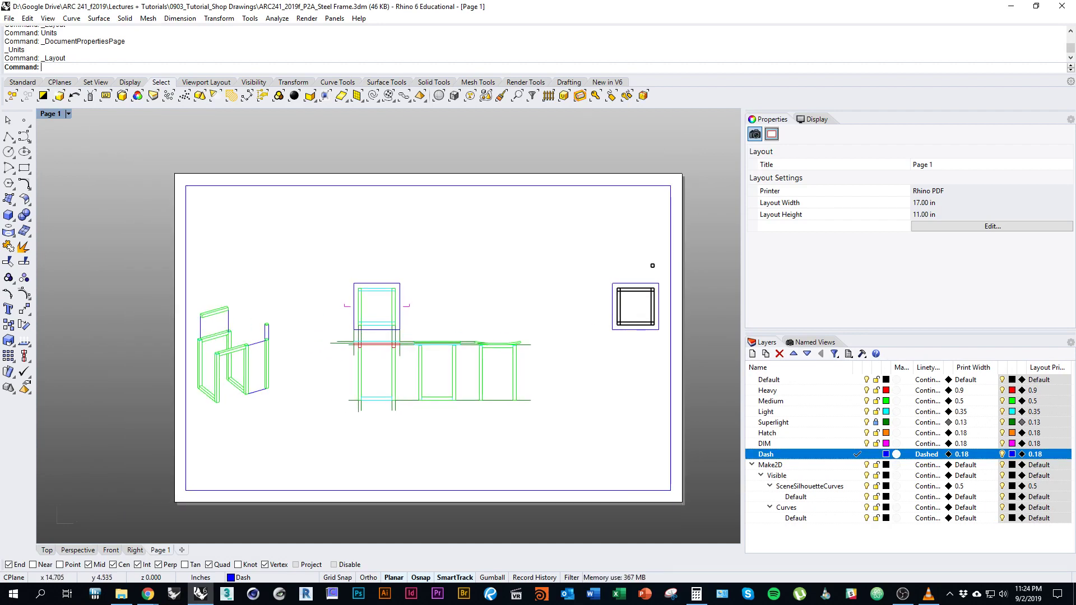
{"action": "left_click", "coordinate": [652, 266]}
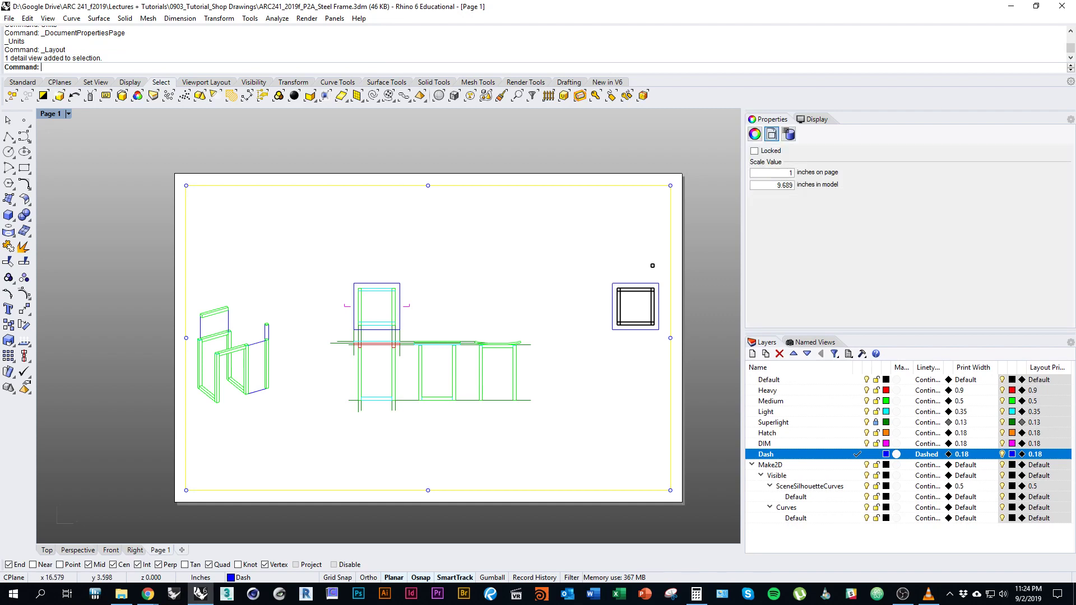
{"action": "left_click_drag", "start_coordinate": [670, 338], "coordinate": [530, 338]}
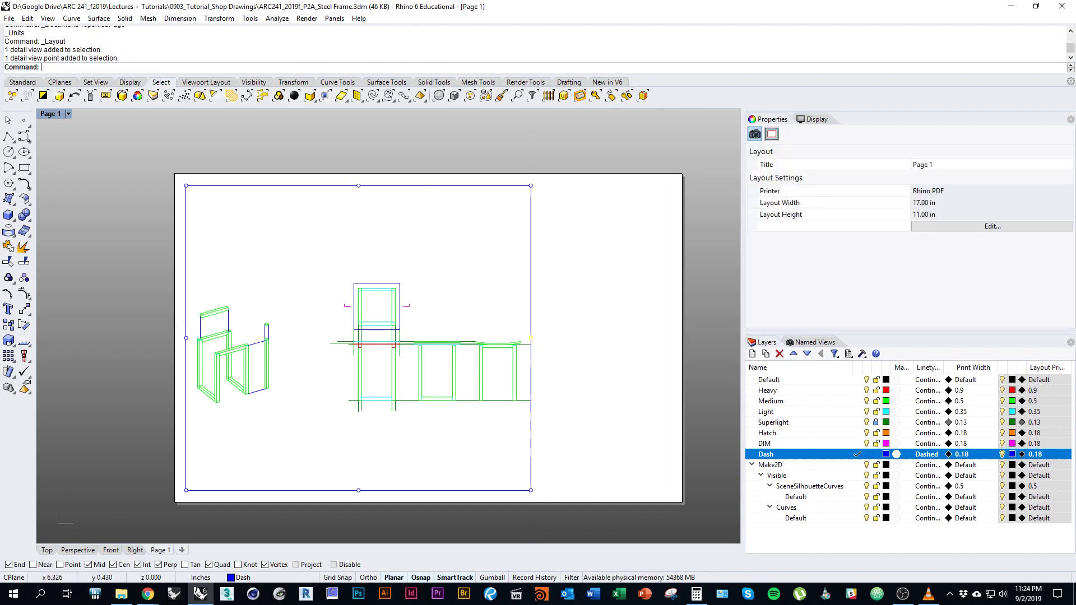
{"action": "left_click_drag", "start_coordinate": [358, 491], "coordinate": [358, 431]}
{"action": "left_click_drag", "start_coordinate": [358, 186], "coordinate": [358, 216]}
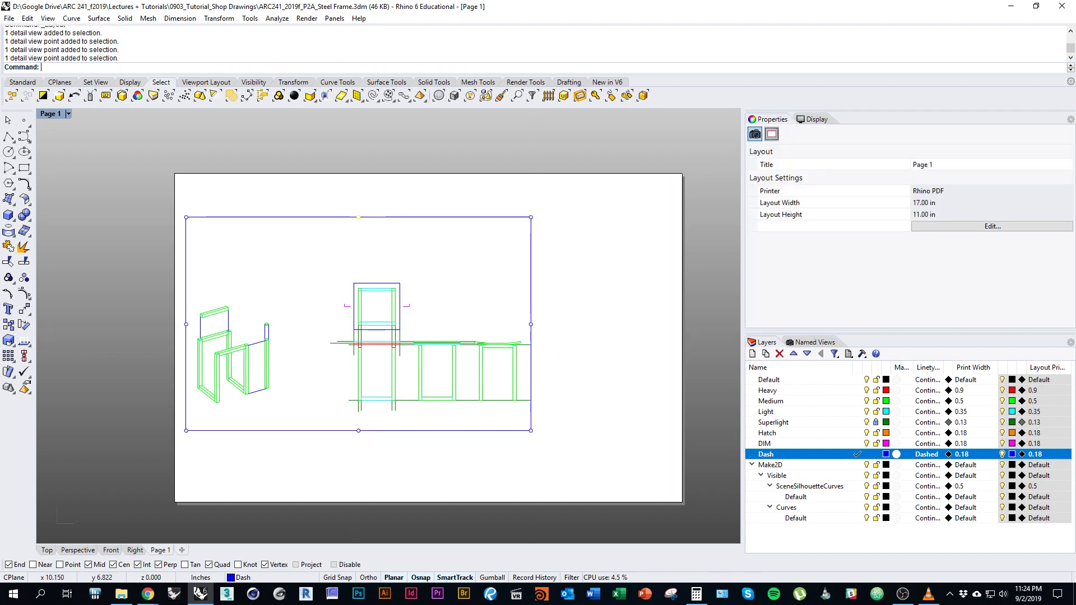
{"action": "left_click_drag", "start_coordinate": [531, 324], "coordinate": [621, 323]}
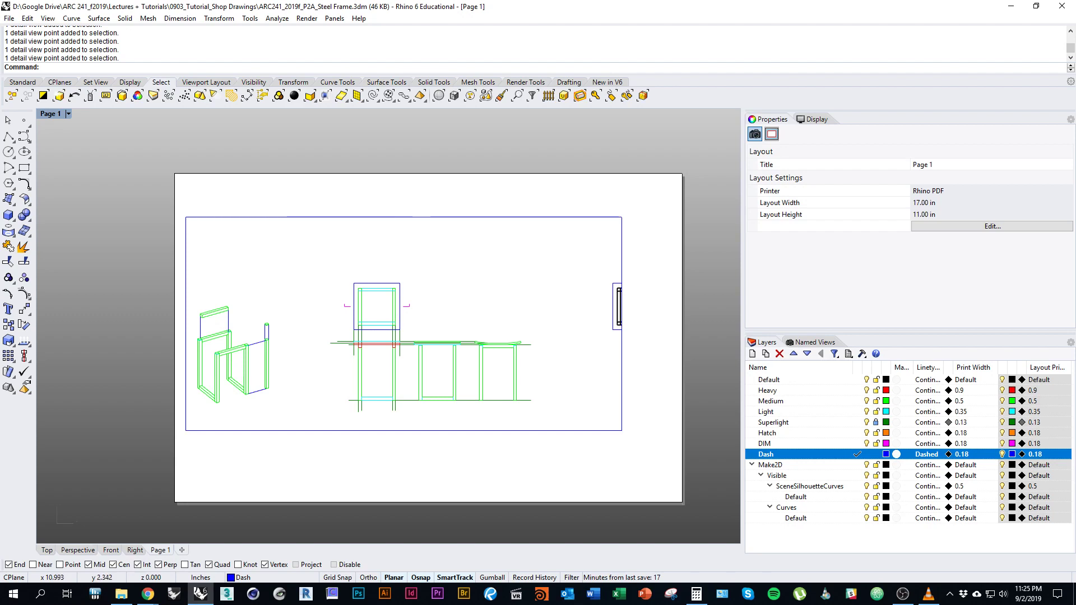
Move the detail view onto the Default layer.
{"action": "left_click", "coordinate": [502, 430]}
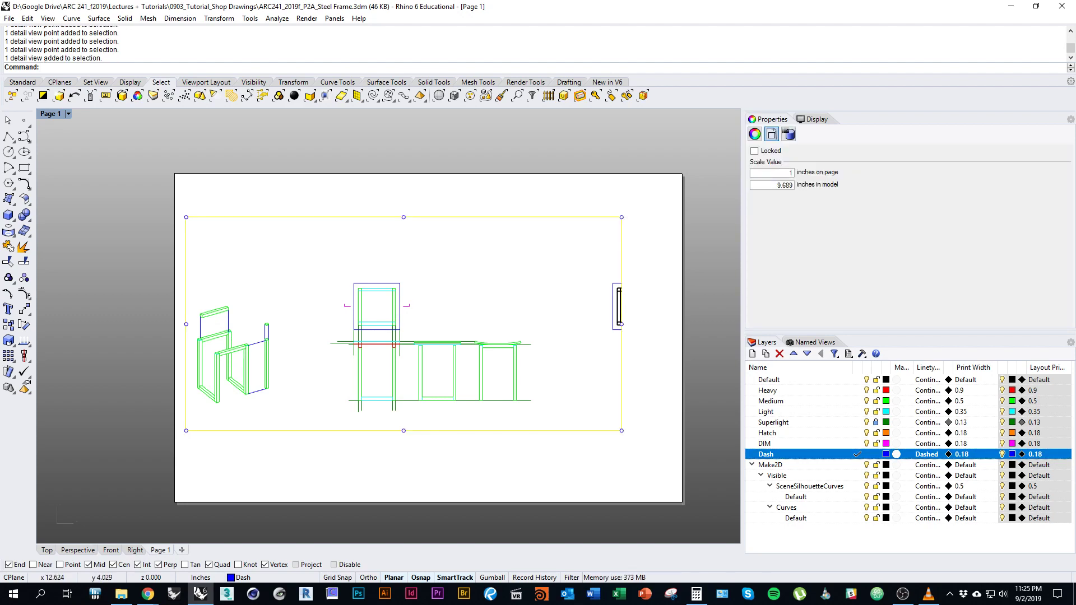
{"action": "right_click", "coordinate": [769, 379]}
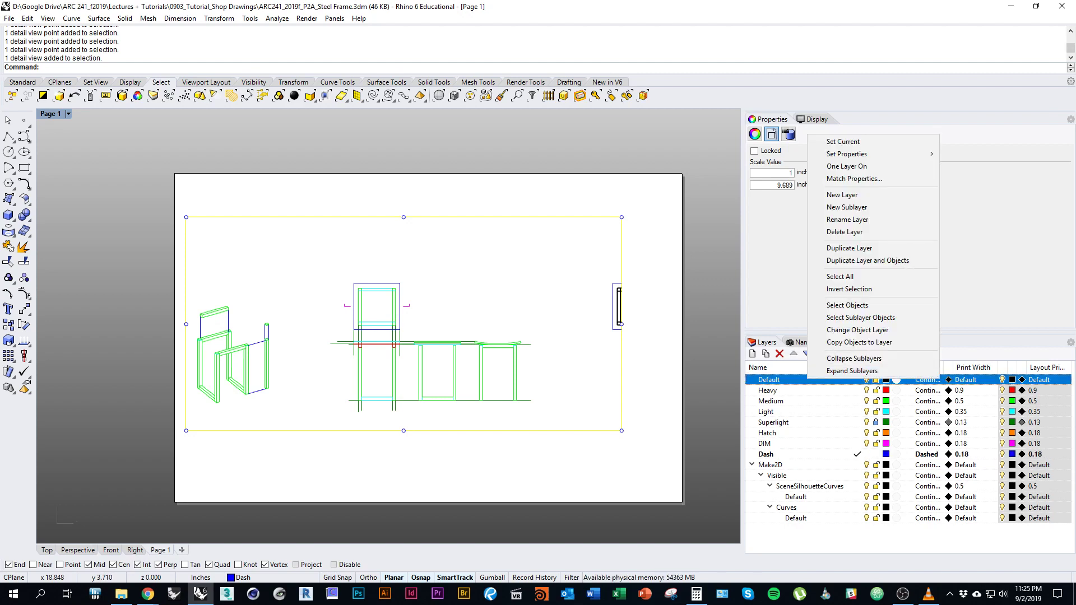
{"action": "left_click", "coordinate": [846, 330]}
{"action": "key", "text": "Escape"}
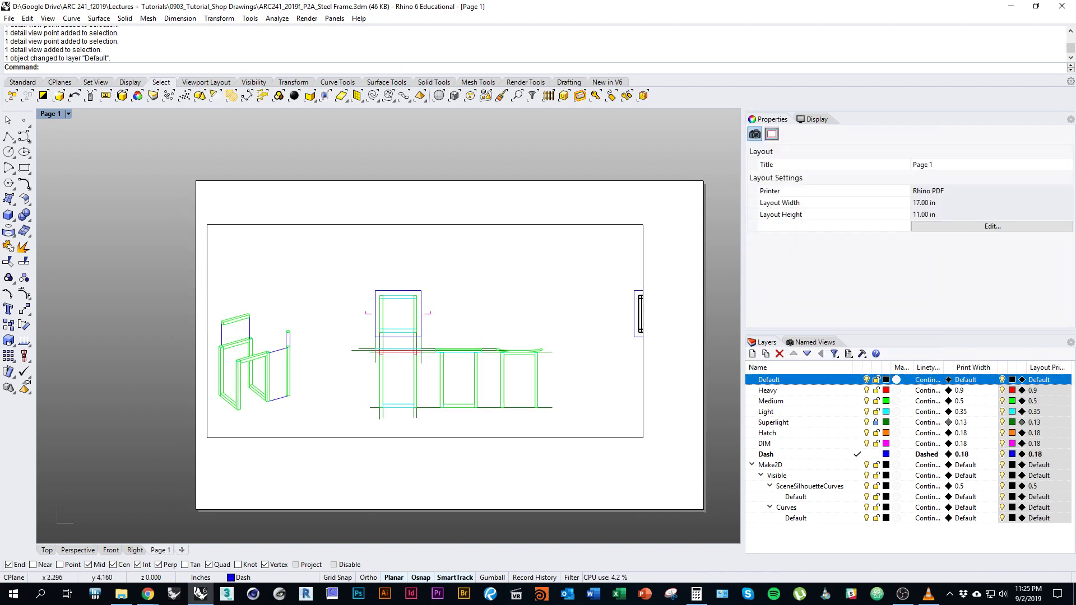
{"action": "right_click_drag", "start_coordinate": [426, 336], "coordinate": [389, 324]}
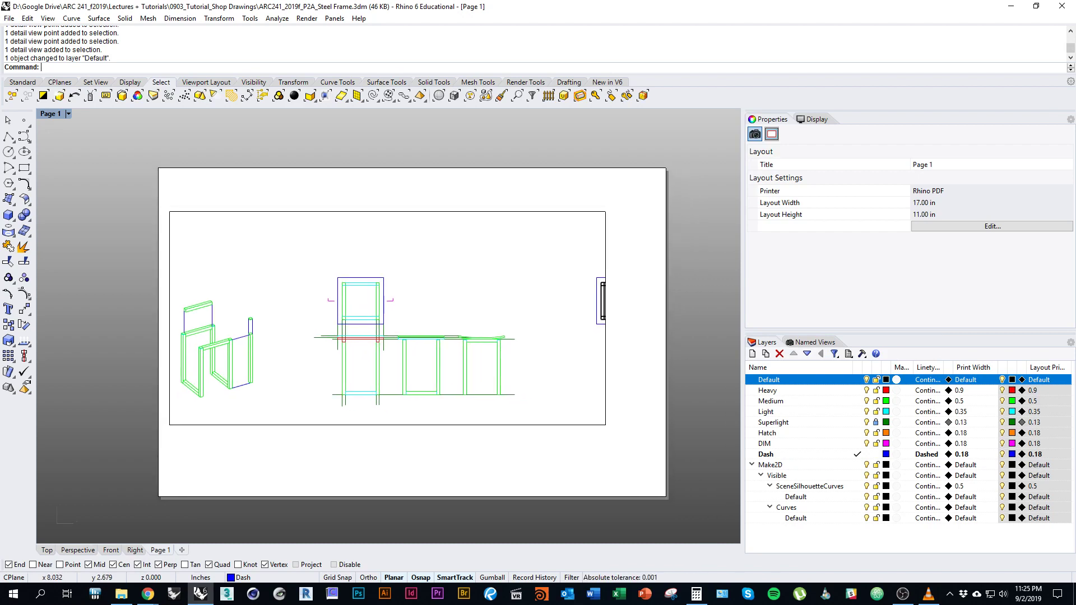
{"action": "left_click", "coordinate": [495, 424]}
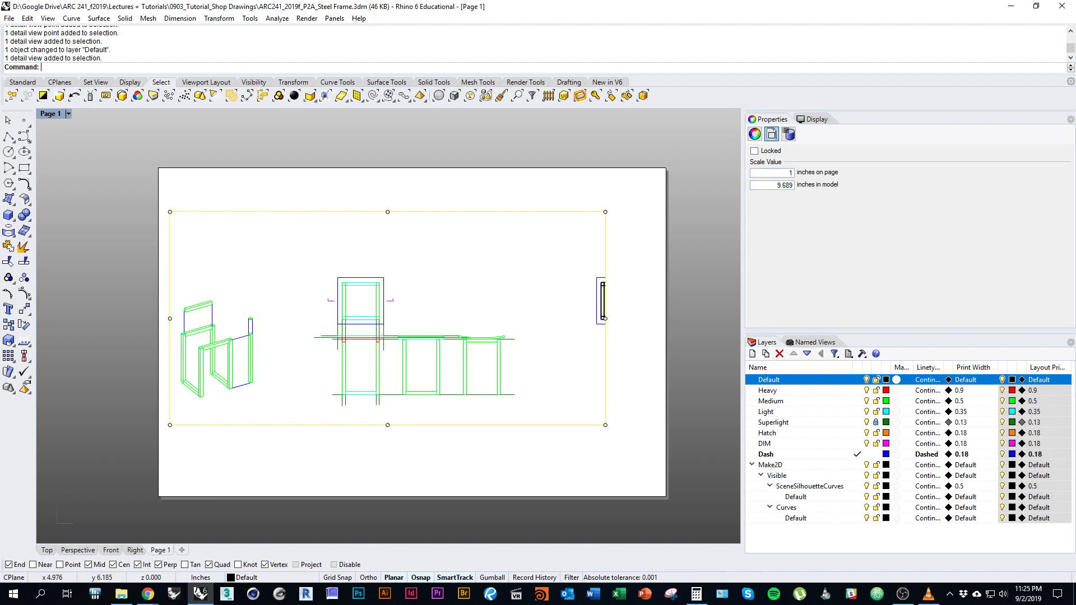
Check the assignment's 3"=1'-0" scale, then set the detail scale to 3 in on page per 12 in model.
{"action": "key", "text": "alt+Tab"}
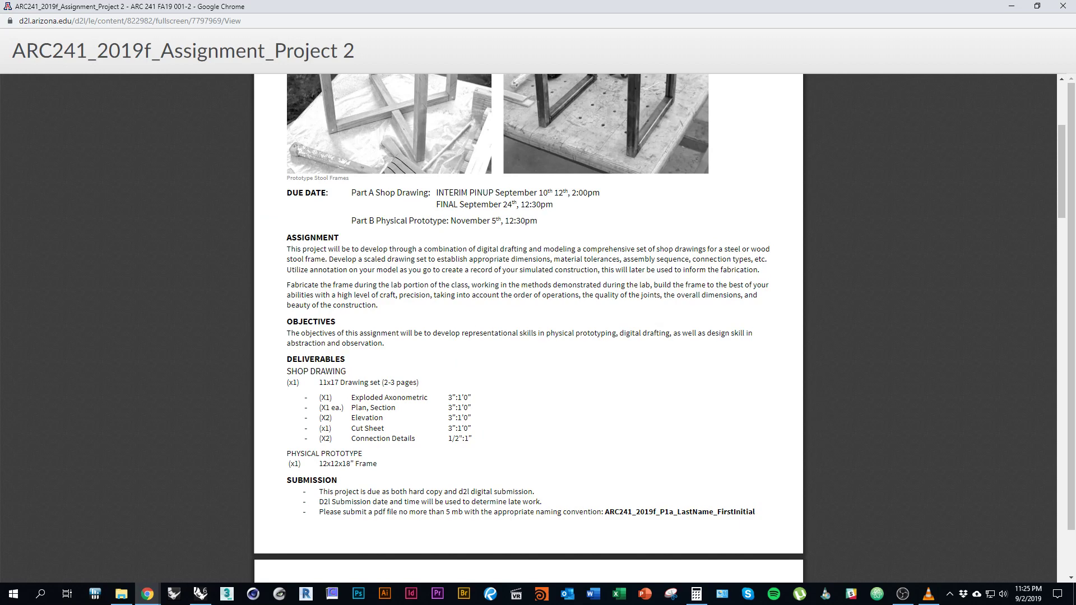
{"action": "key", "text": "alt+Tab"}
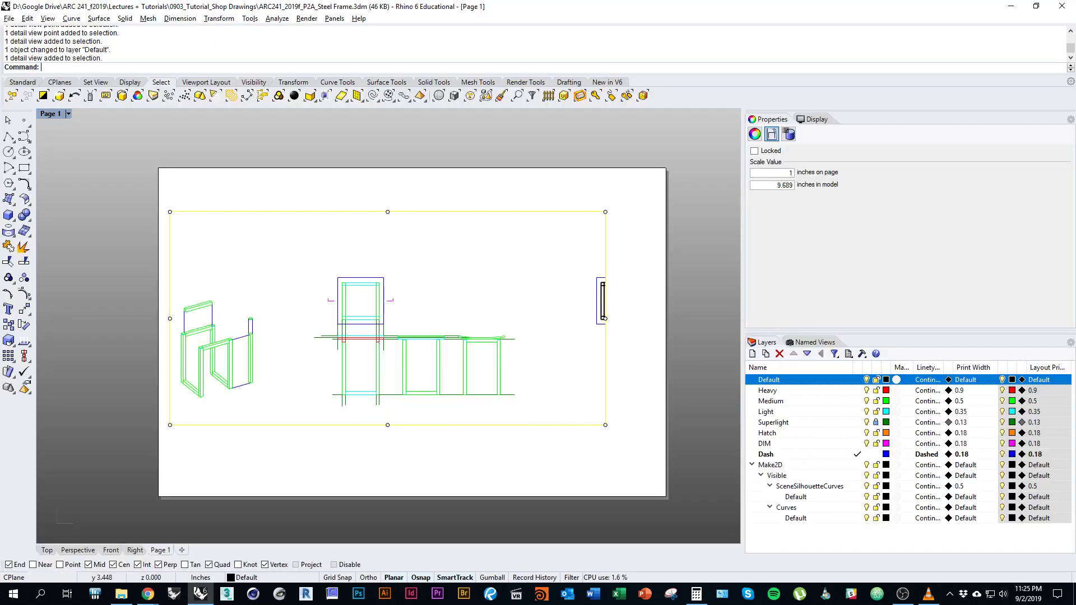
{"action": "double_click", "coordinate": [784, 173]}
{"action": "key", "text": "Tab"}
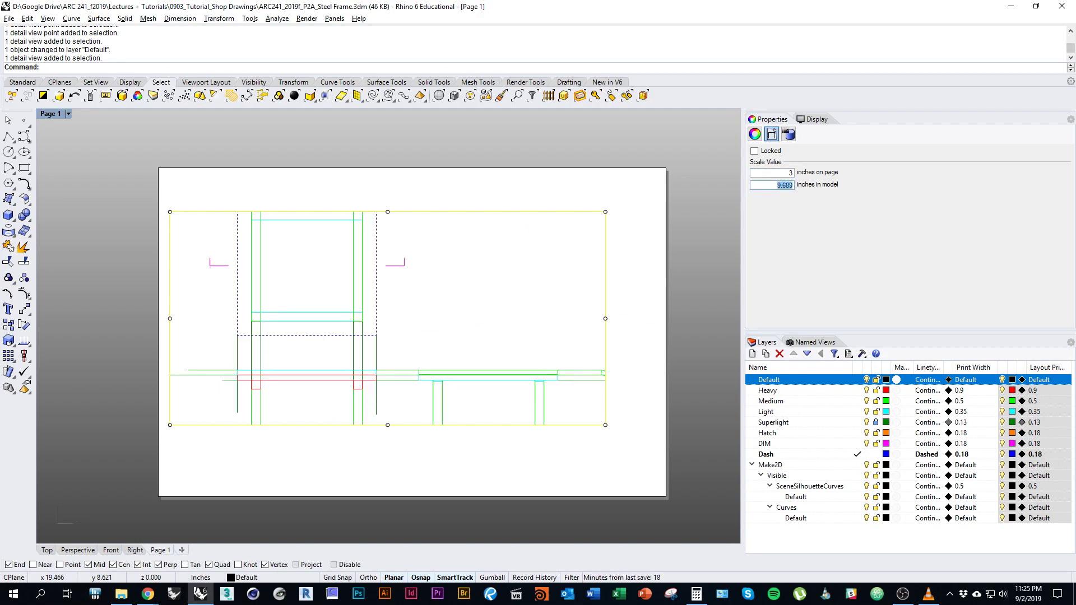
{"action": "type", "text": "12"}
{"action": "key", "text": "Tab"}
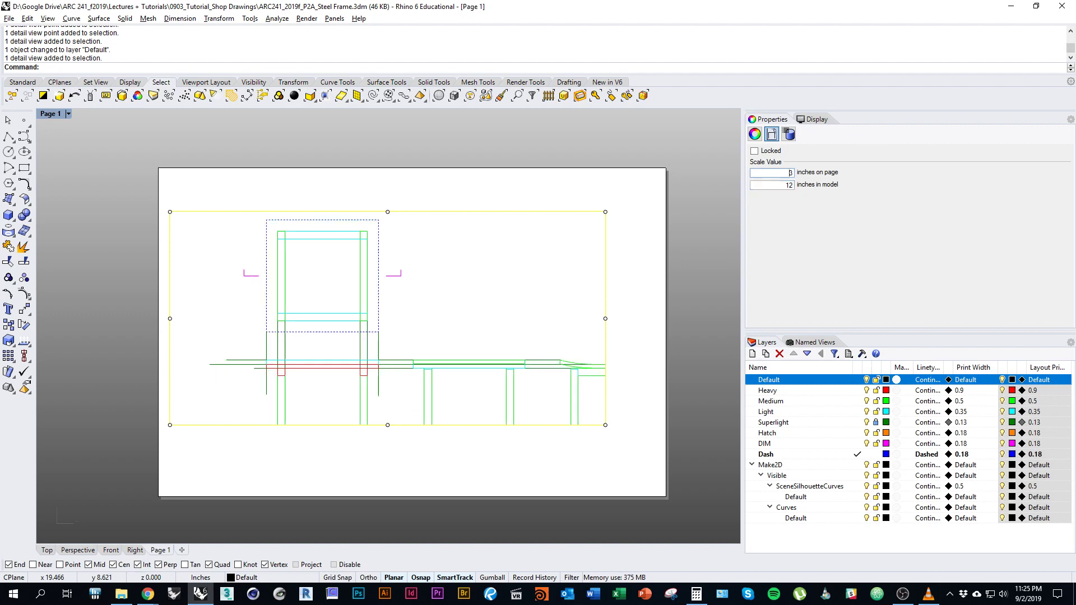
Stretch the detail's top and bottom edges out to the page border.
{"action": "left_click", "coordinate": [639, 281]}
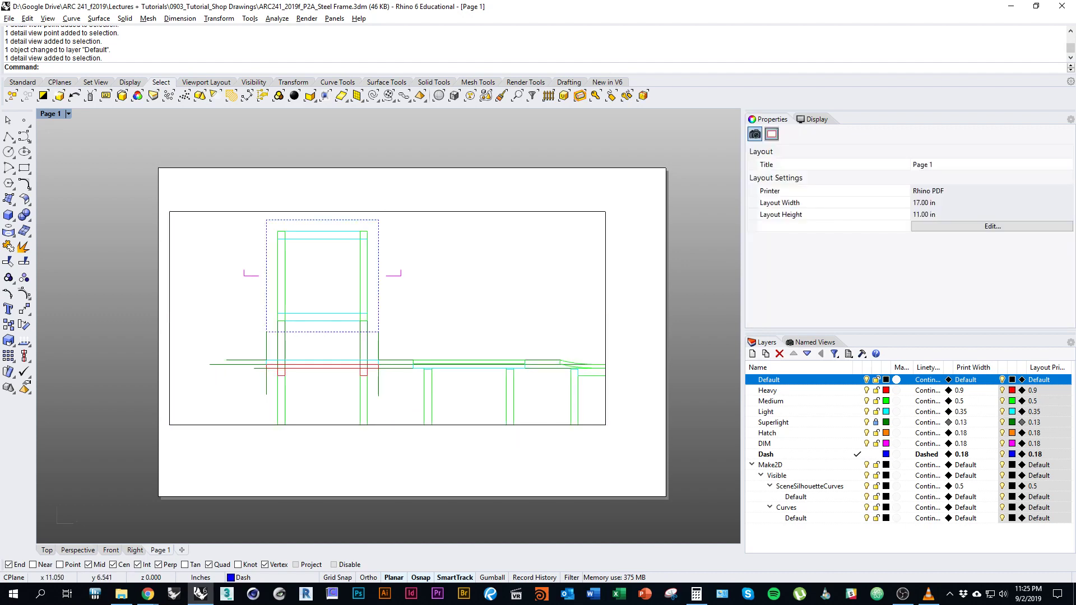
{"action": "right_click_drag", "start_coordinate": [404, 257], "coordinate": [442, 288]}
{"action": "left_click", "coordinate": [442, 242]}
{"action": "right_click_drag", "start_coordinate": [425, 241], "coordinate": [444, 217]}
{"action": "left_click_drag", "start_coordinate": [444, 216], "coordinate": [445, 184]}
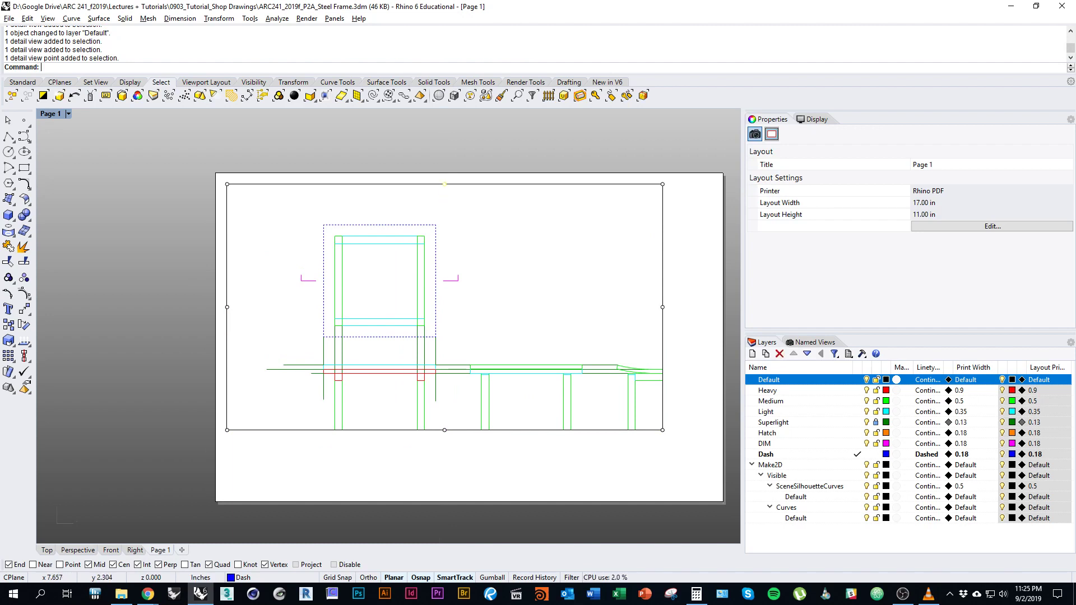
{"action": "left_click_drag", "start_coordinate": [444, 430], "coordinate": [444, 491]}
{"action": "right_click_drag", "start_coordinate": [444, 492], "coordinate": [450, 508]}
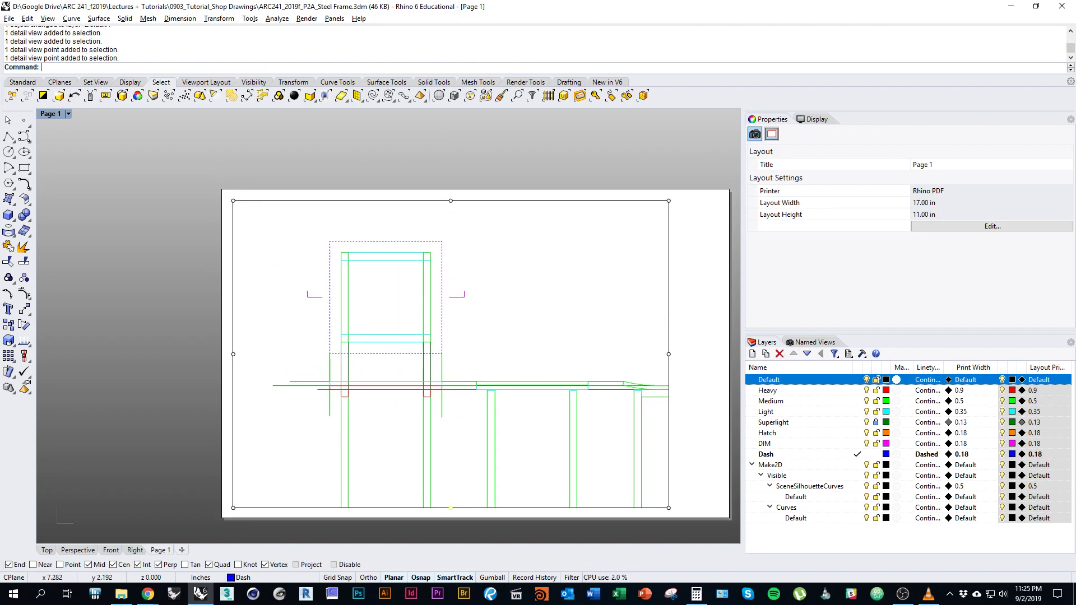
{"action": "key", "text": "Escape"}
Pan the stool elevation up and left inside the detail, then leave the detail.
{"action": "right_click_drag", "start_coordinate": [439, 453], "coordinate": [371, 415]}
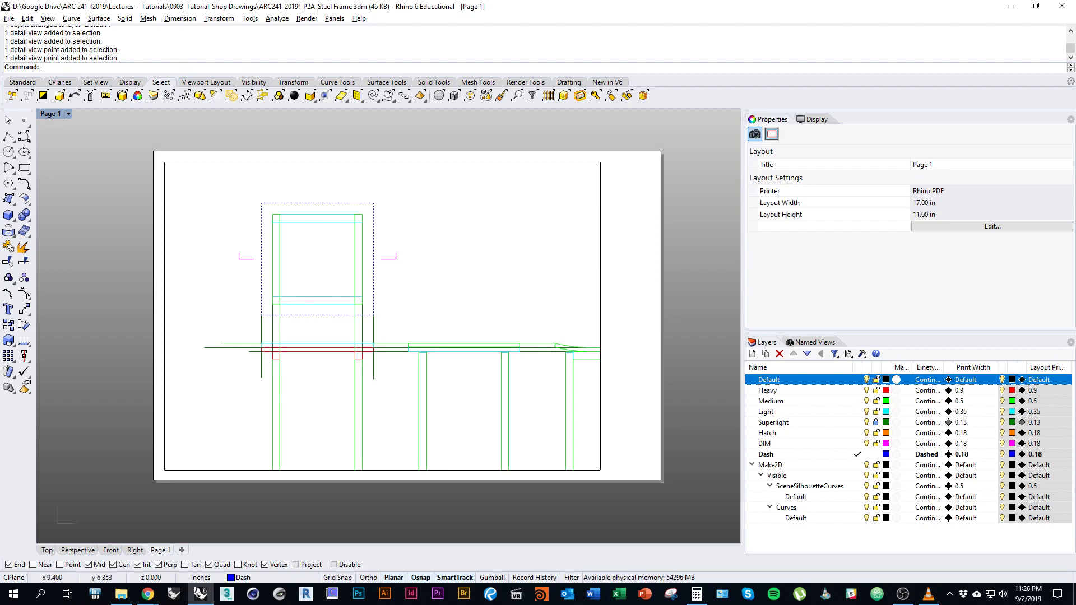
{"action": "double_click", "coordinate": [435, 290]}
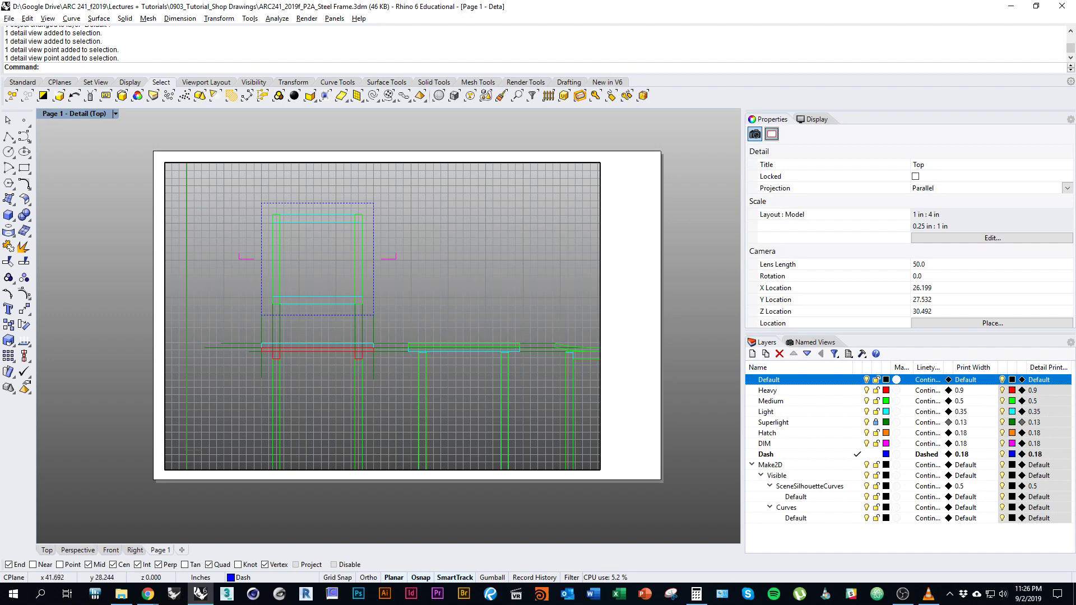
{"action": "right_click_drag", "start_coordinate": [393, 314], "coordinate": [321, 288]}
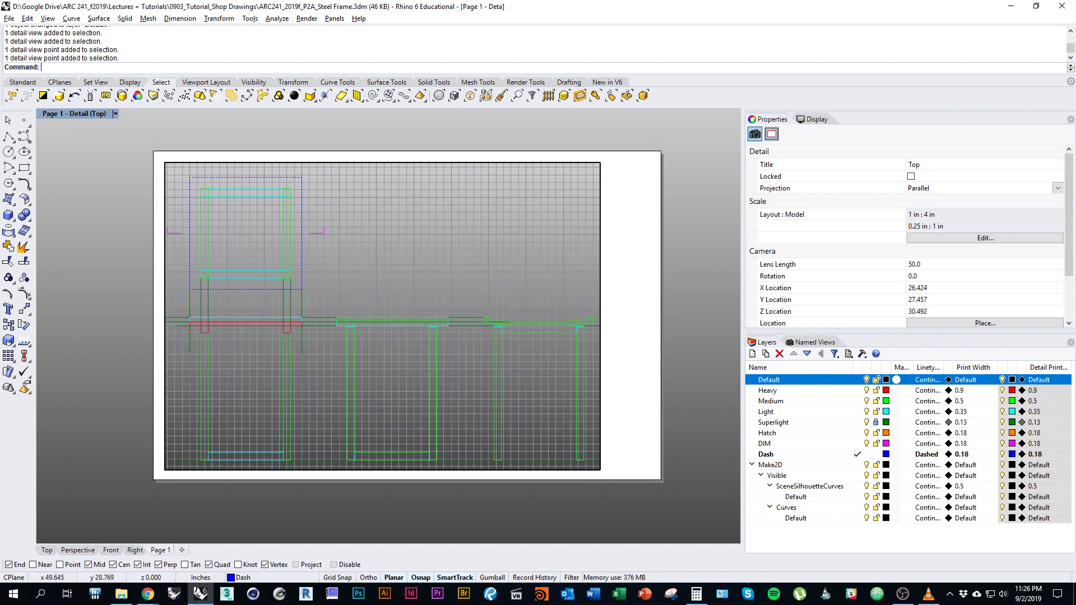
{"action": "double_click", "coordinate": [496, 509]}
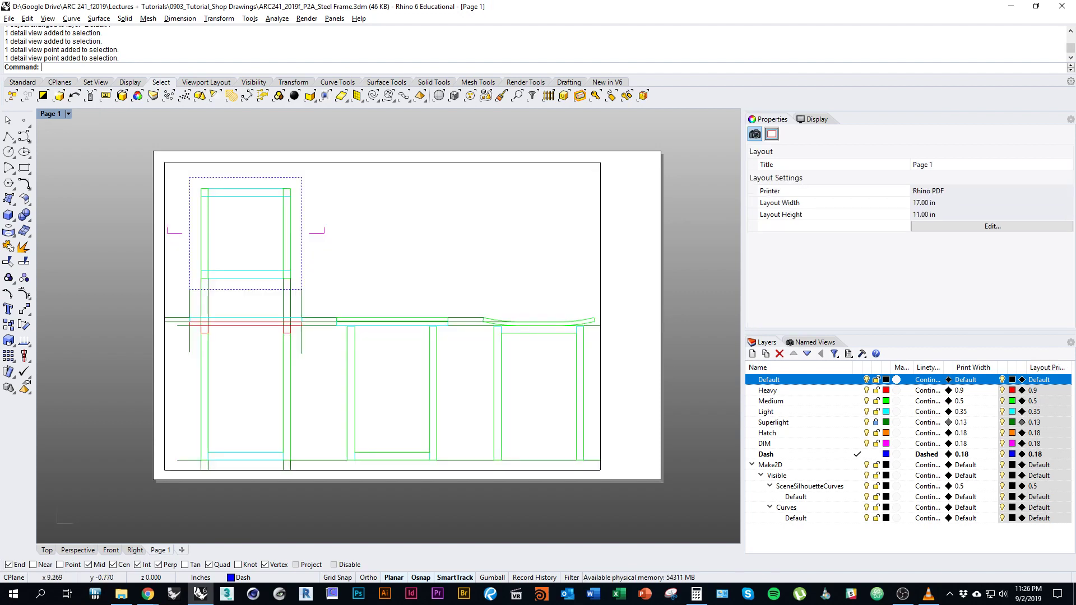
{"action": "mouse_move", "coordinate": [373, 426]}
{"action": "right_mouse_down"}
{"action": "mouse_move", "coordinate": [321, 428]}
{"action": "mouse_move", "coordinate": [355, 430]}
{"action": "right_mouse_up"}
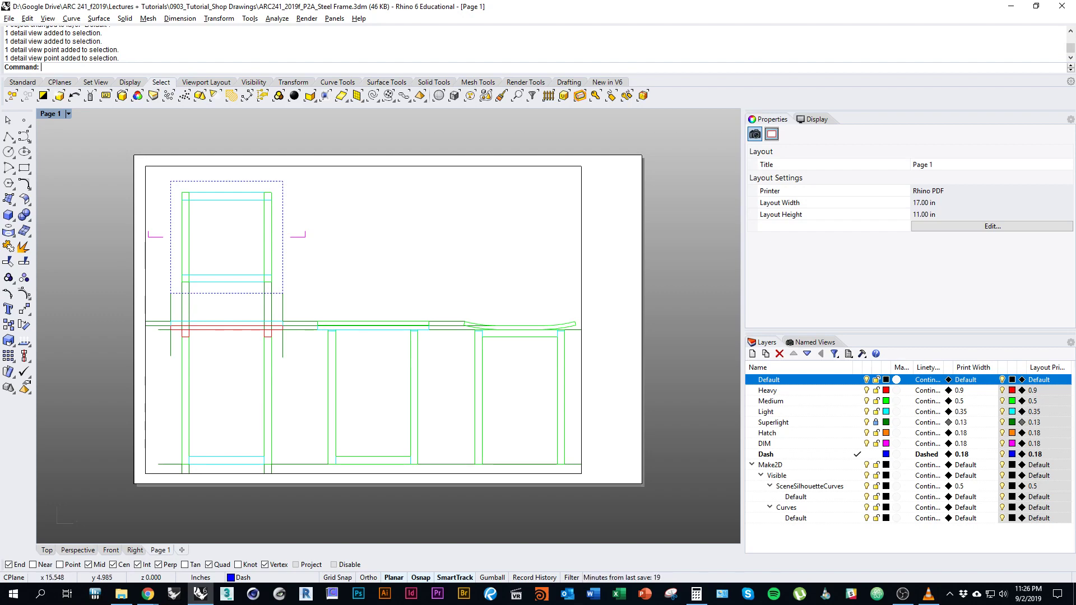
Find ARC 241_Shop Drawing Title Block in the D2L Resources, then bring up the local 1Stool folder.
{"action": "mouse_move", "coordinate": [147, 593]}
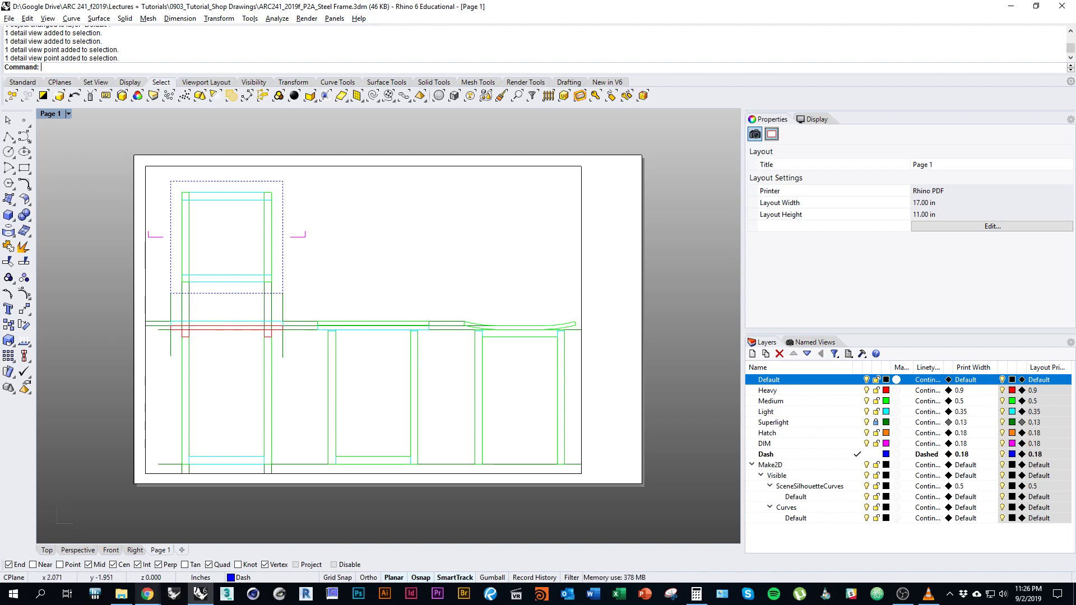
{"action": "left_click", "coordinate": [88, 538]}
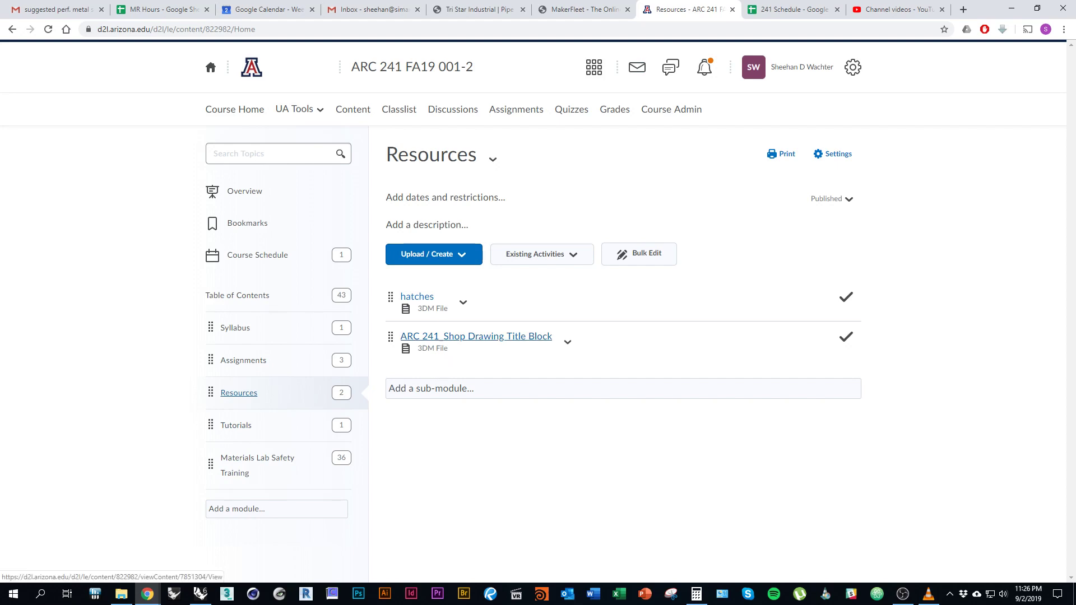
{"action": "left_click", "coordinate": [200, 594]}
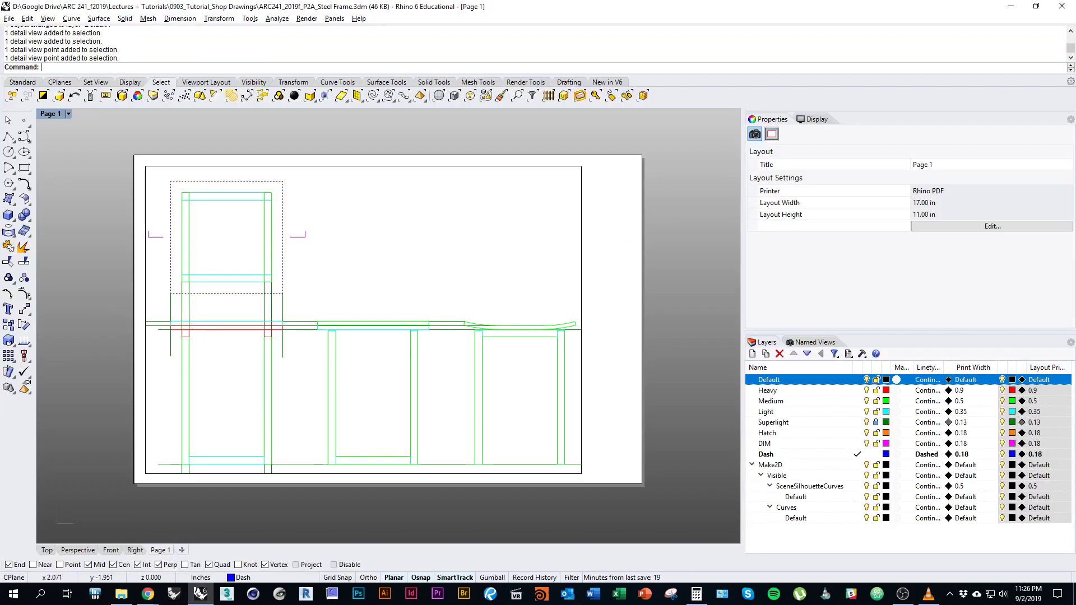
{"action": "left_click", "coordinate": [121, 594]}
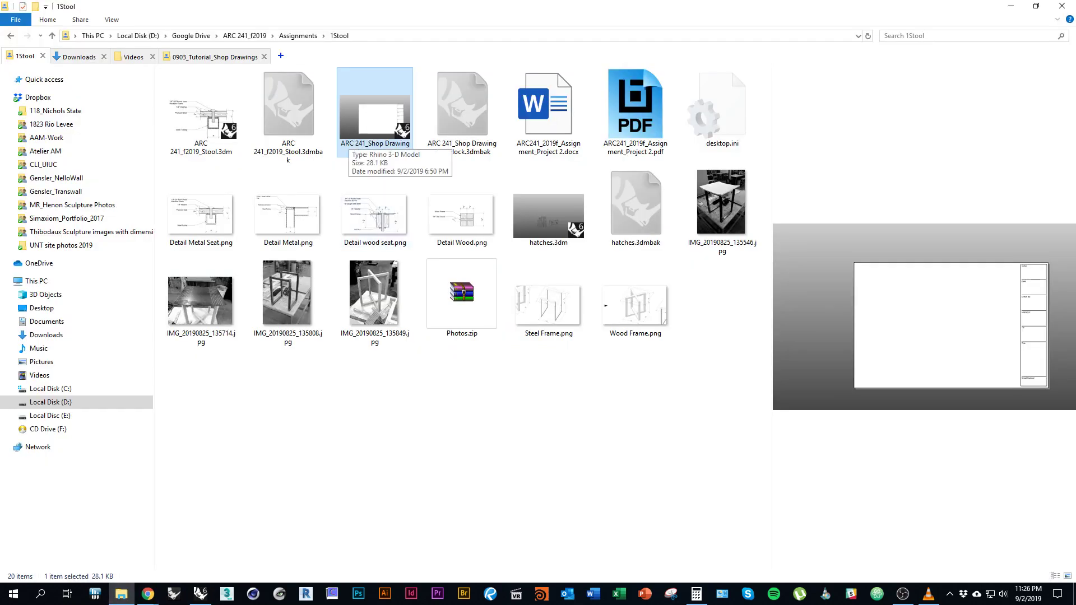
Drag ARC 241_Shop Drawing Title Block.3dm from Explorer onto the Rhino Page 1 layout.
{"action": "mouse_move", "coordinate": [373, 120]}
{"action": "left_mouse_down"}
{"action": "mouse_move", "coordinate": [196, 563]}
{"action": "mouse_move", "coordinate": [200, 593]}
{"action": "left_mouse_up"}
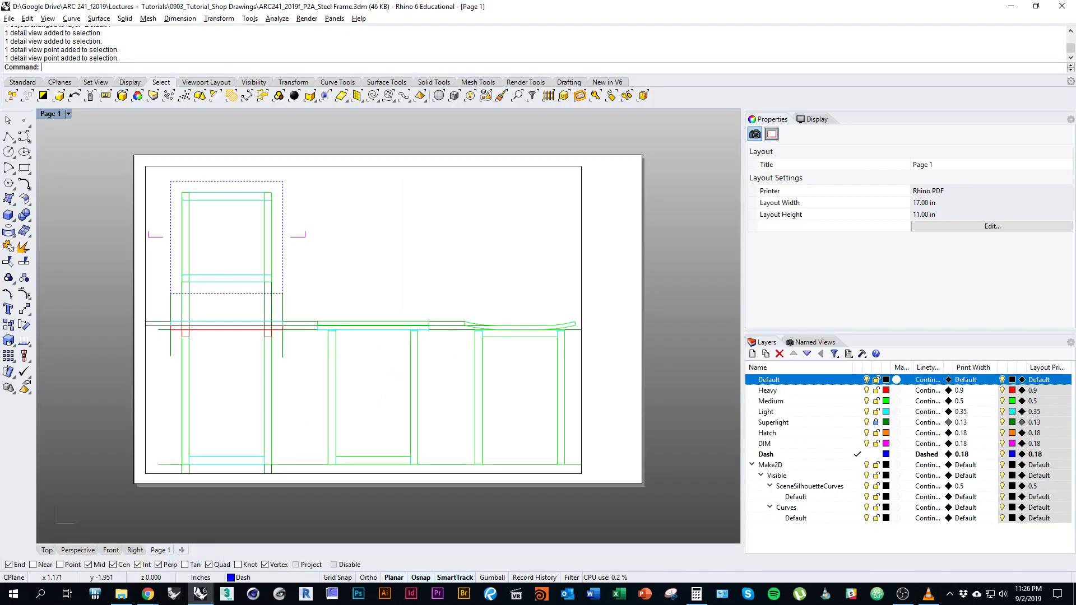
{"action": "left_click_drag", "start_coordinate": [385, 294], "coordinate": [385, 294]}
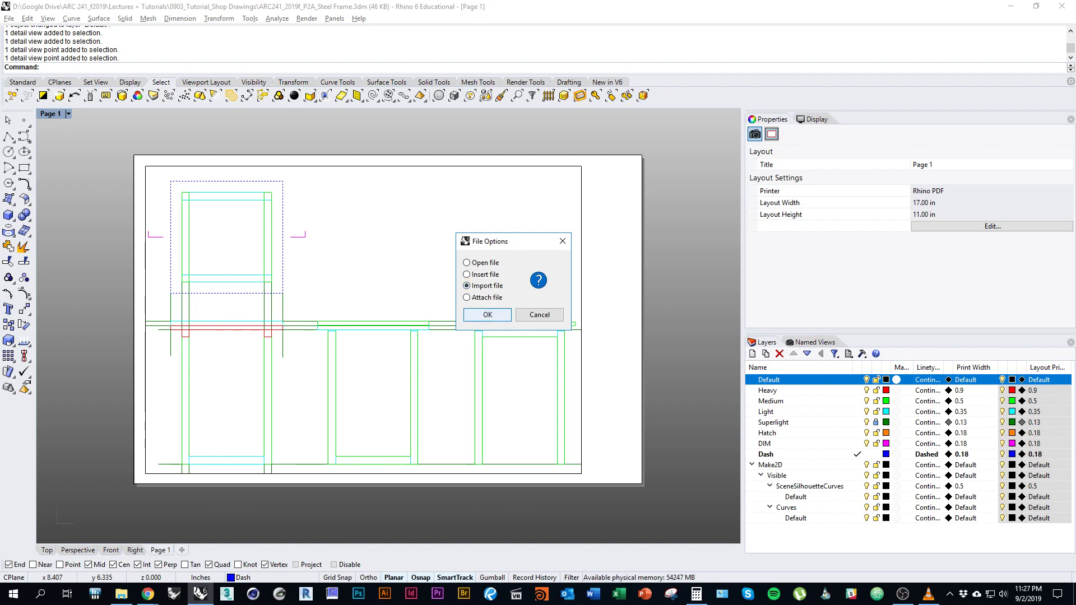
Import the title block onto Page 1, look over its fields, then switch to the Top view.
{"action": "left_click", "coordinate": [487, 314]}
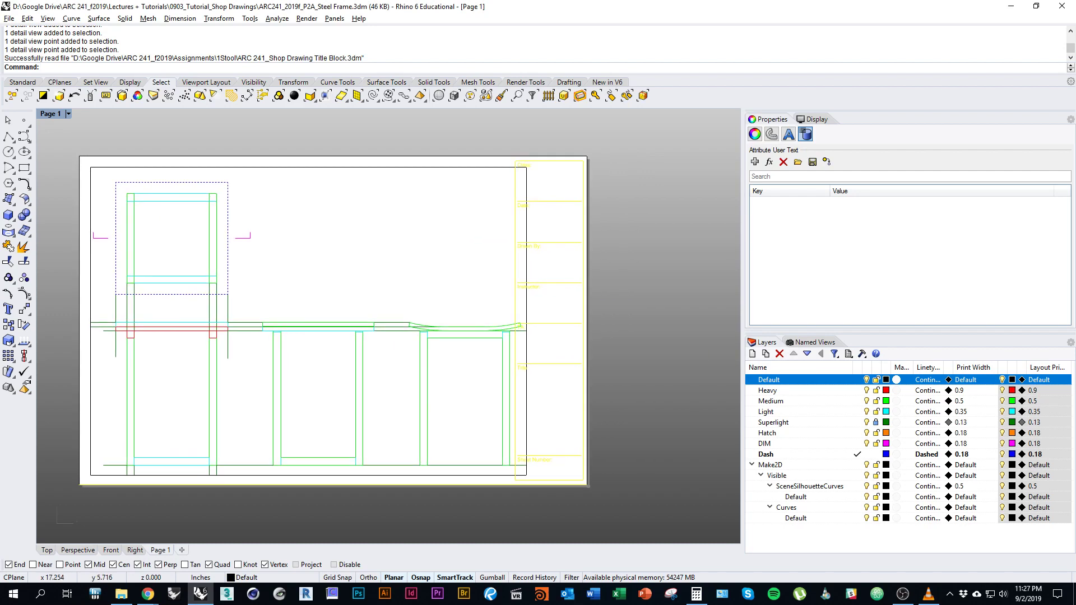
{"action": "mouse_move", "coordinate": [614, 345]}
{"action": "right_mouse_down"}
{"action": "mouse_move", "coordinate": [674, 330]}
{"action": "mouse_move", "coordinate": [602, 330]}
{"action": "right_mouse_up"}
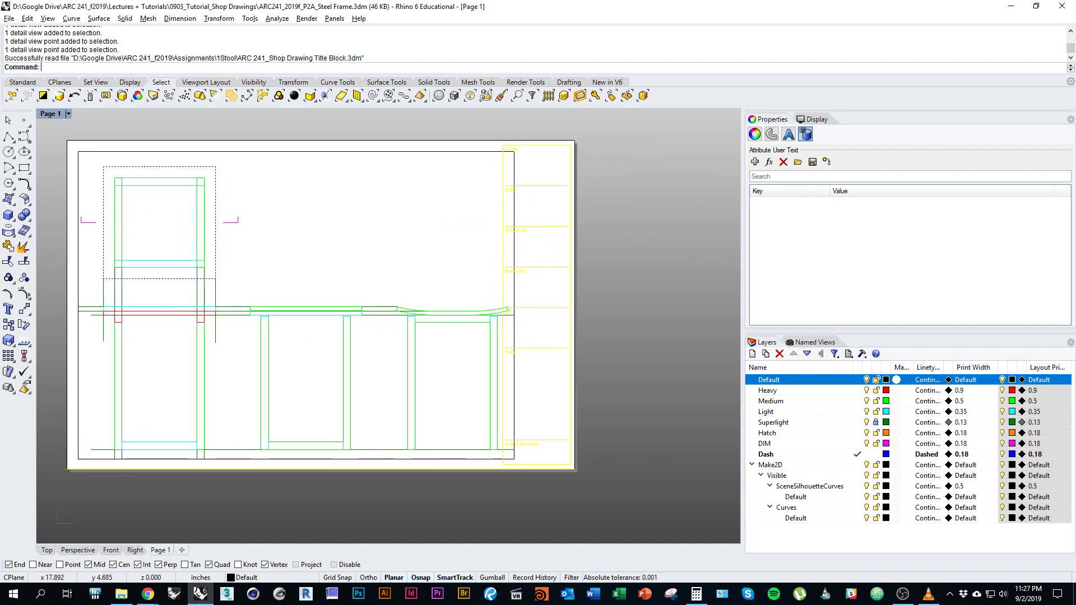
{"action": "key", "text": "Escape"}
{"action": "right_click_drag", "start_coordinate": [531, 460], "coordinate": [582, 445]}
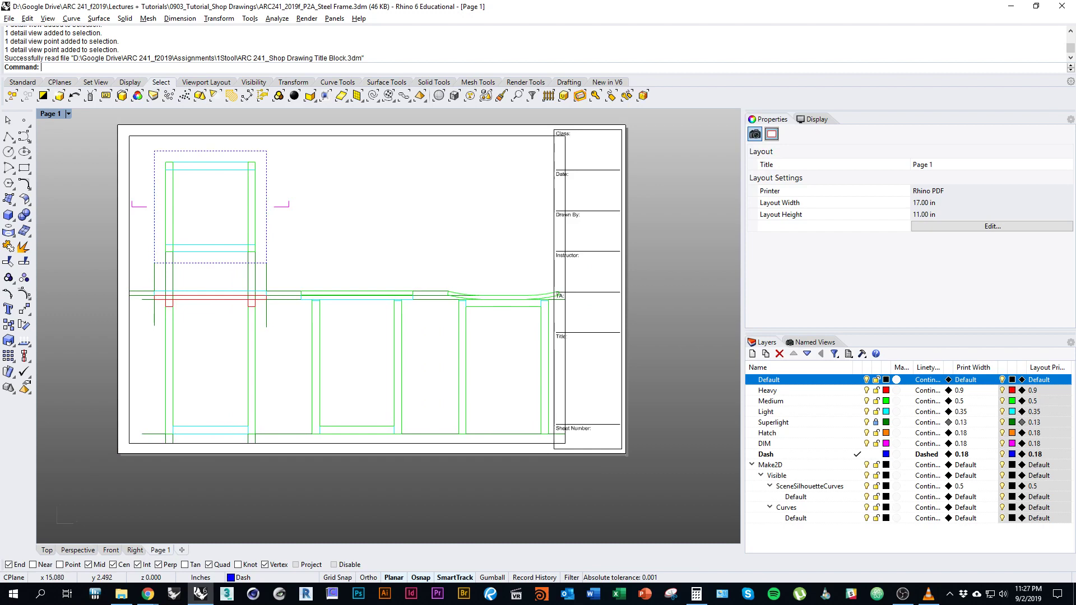
{"action": "right_click_drag", "start_coordinate": [569, 378], "coordinate": [555, 370]}
{"action": "scroll", "coordinate": [554, 370], "scroll_direction": "up", "scroll_amount": 3}
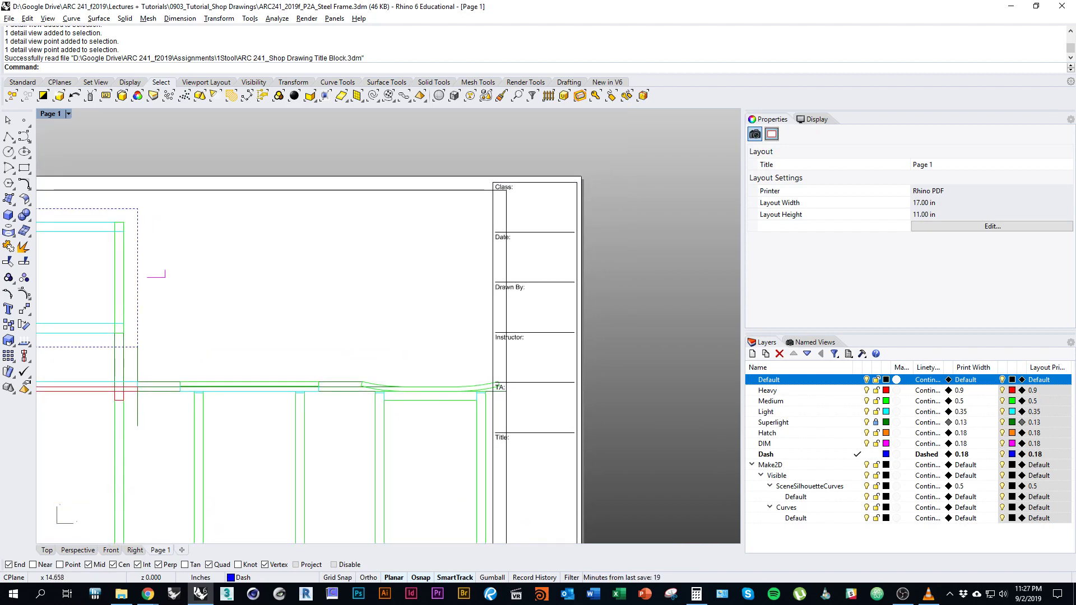
{"action": "right_click_drag", "start_coordinate": [392, 337], "coordinate": [370, 329]}
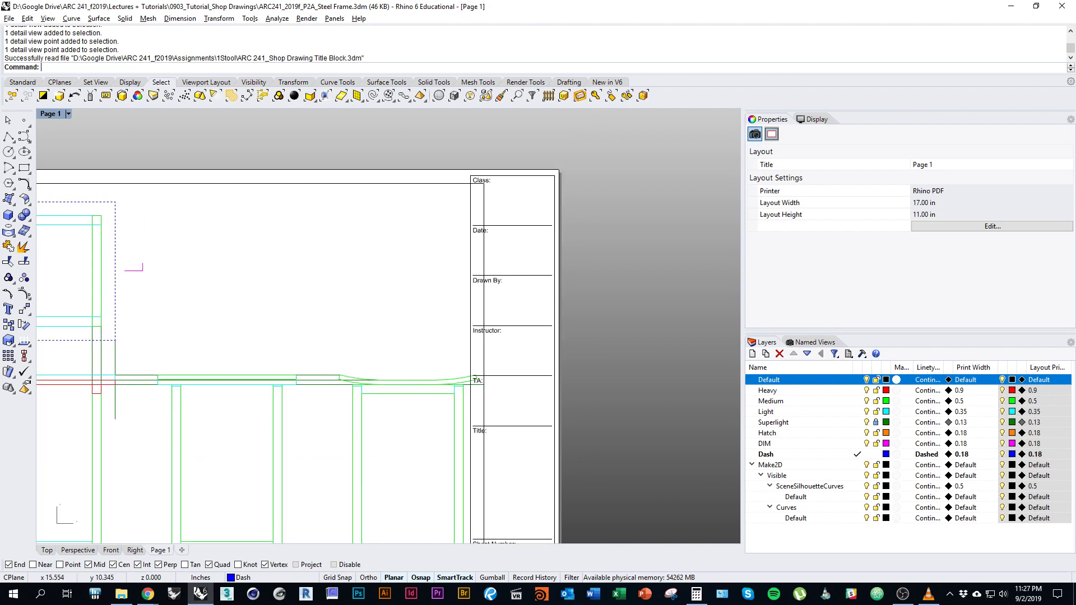
{"action": "right_click_drag", "start_coordinate": [402, 479], "coordinate": [496, 433]}
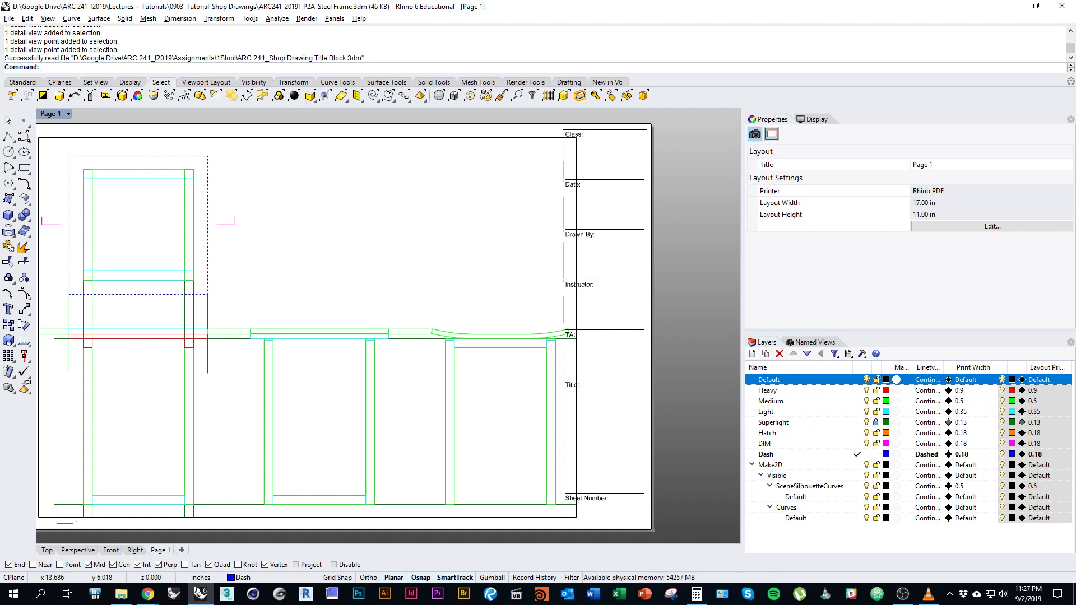
{"action": "right_click_drag", "start_coordinate": [533, 307], "coordinate": [624, 299]}
{"action": "right_click_drag", "start_coordinate": [442, 367], "coordinate": [498, 367]}
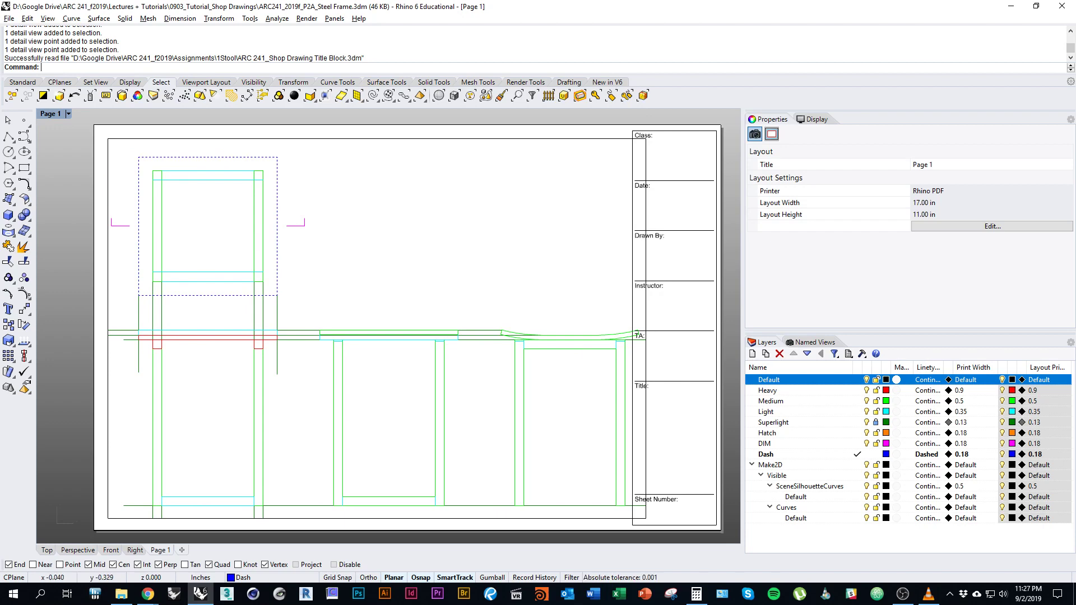
{"action": "left_click", "coordinate": [46, 550]}
{"action": "right_click_drag", "start_coordinate": [358, 404], "coordinate": [318, 425]}
Shift both stool drawings left and move the right stool closer to the left one.
{"action": "scroll", "coordinate": [348, 304], "scroll_direction": "up", "scroll_amount": 3}
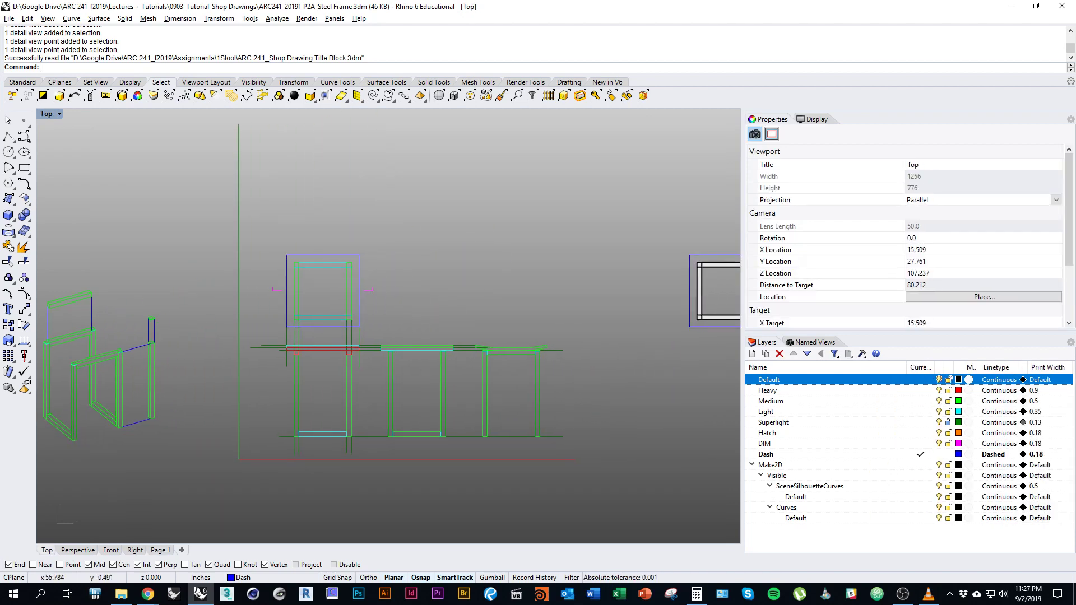
{"action": "left_click_drag", "start_coordinate": [349, 304], "coordinate": [648, 487]}
{"action": "scroll", "coordinate": [524, 449], "scroll_direction": "up", "scroll_amount": 2}
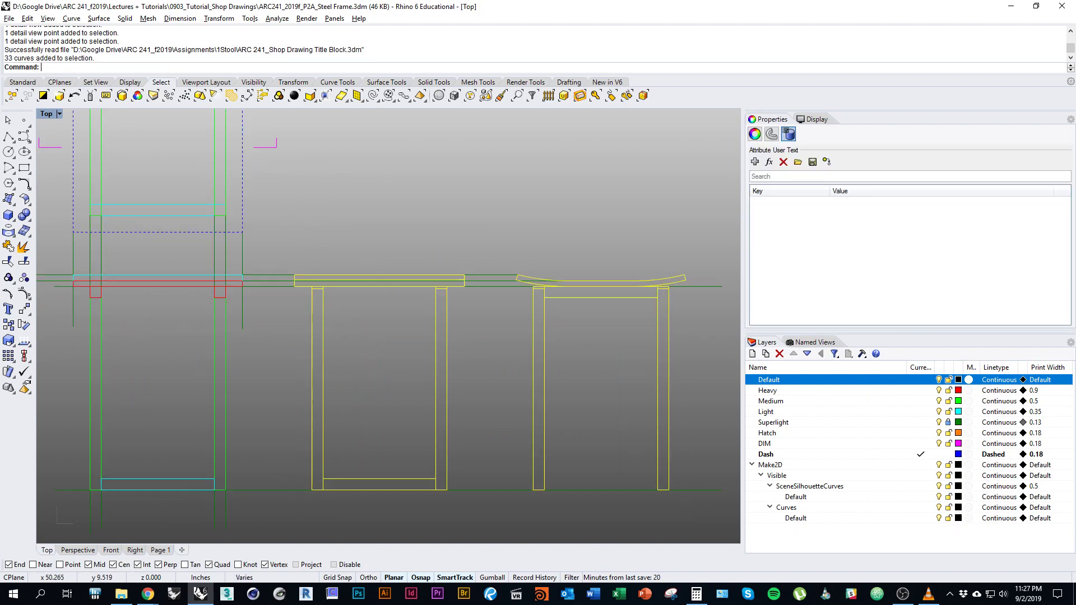
{"action": "left_click_drag", "start_coordinate": [447, 425], "coordinate": [419, 425]}
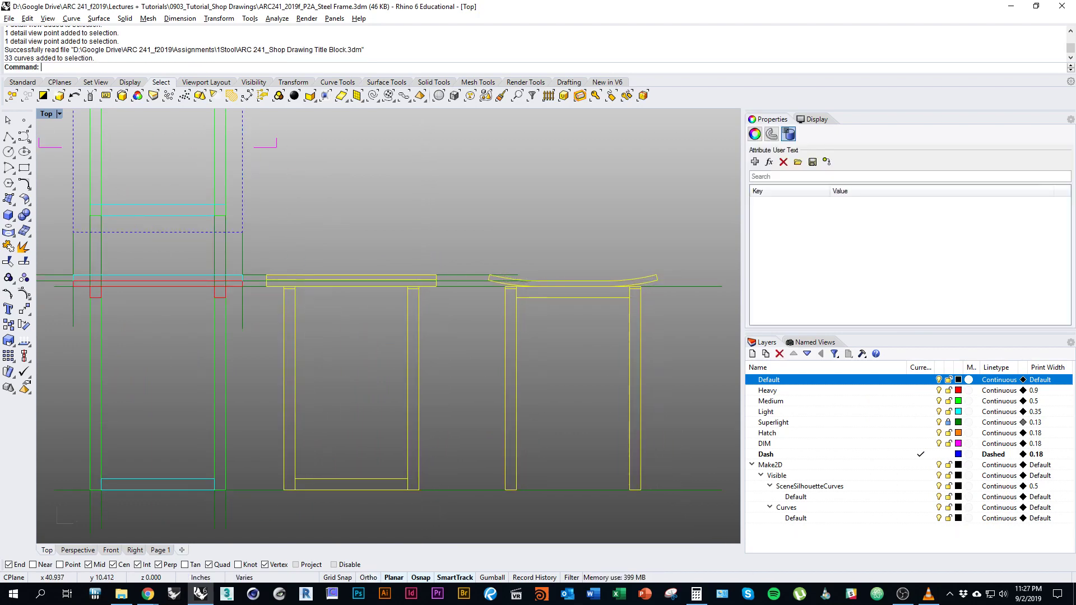
{"action": "left_click", "coordinate": [471, 242]}
{"action": "left_click_drag", "start_coordinate": [474, 249], "coordinate": [672, 530]}
{"action": "left_click_drag", "start_coordinate": [638, 448], "coordinate": [615, 447], "text": "shift"}
Narrow the magenta section marks toward the plan with Scale1D about the plan centre.
{"action": "scroll", "coordinate": [622, 493], "scroll_direction": "down", "scroll_amount": 3}
{"action": "scroll", "coordinate": [224, 241], "scroll_direction": "up", "scroll_amount": 5}
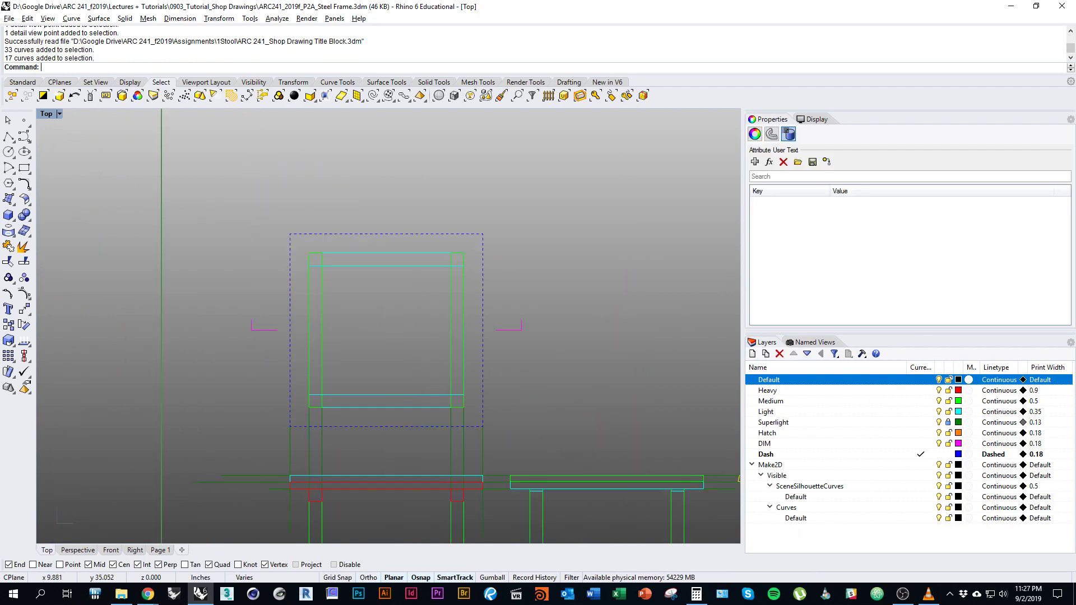
{"action": "left_click_drag", "start_coordinate": [211, 302], "coordinate": [656, 348]}
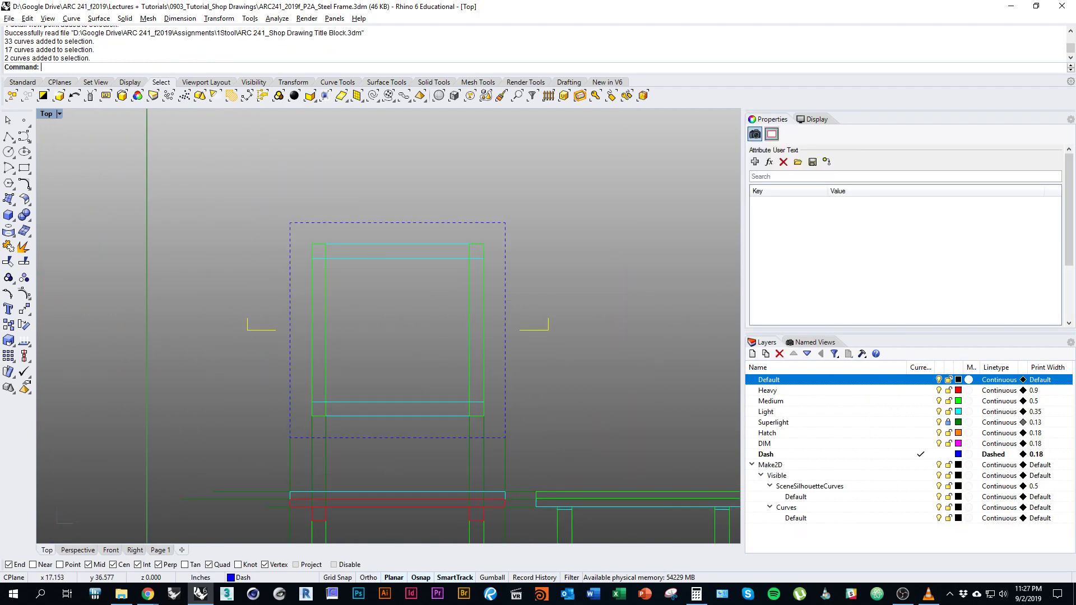
{"action": "key", "text": "Right"}
{"action": "key", "text": "Down"}
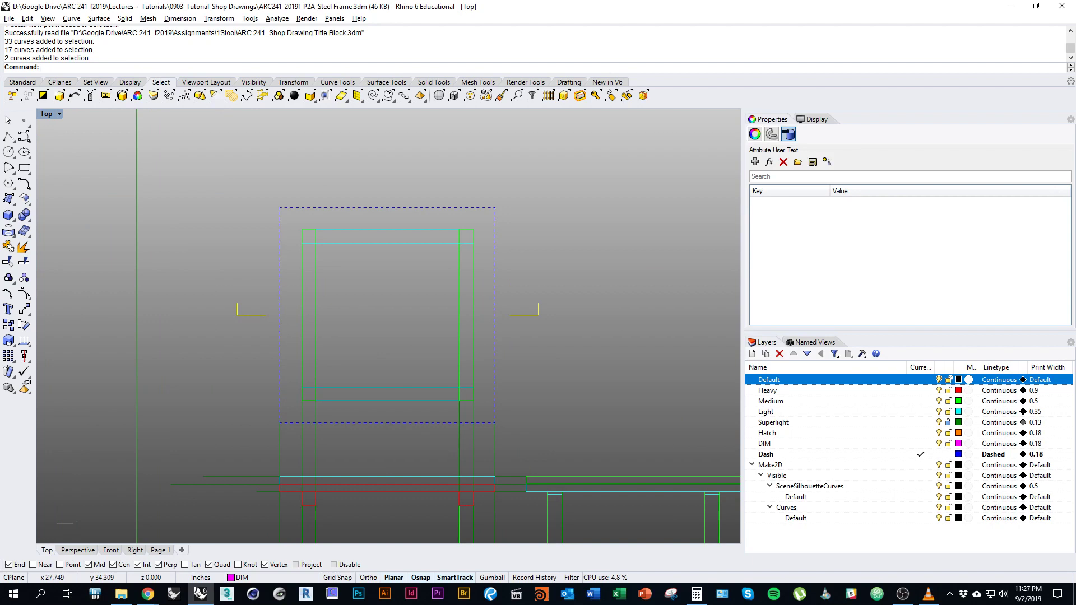
{"action": "type", "text": "Scale1D"}
{"action": "key", "text": "Return"}
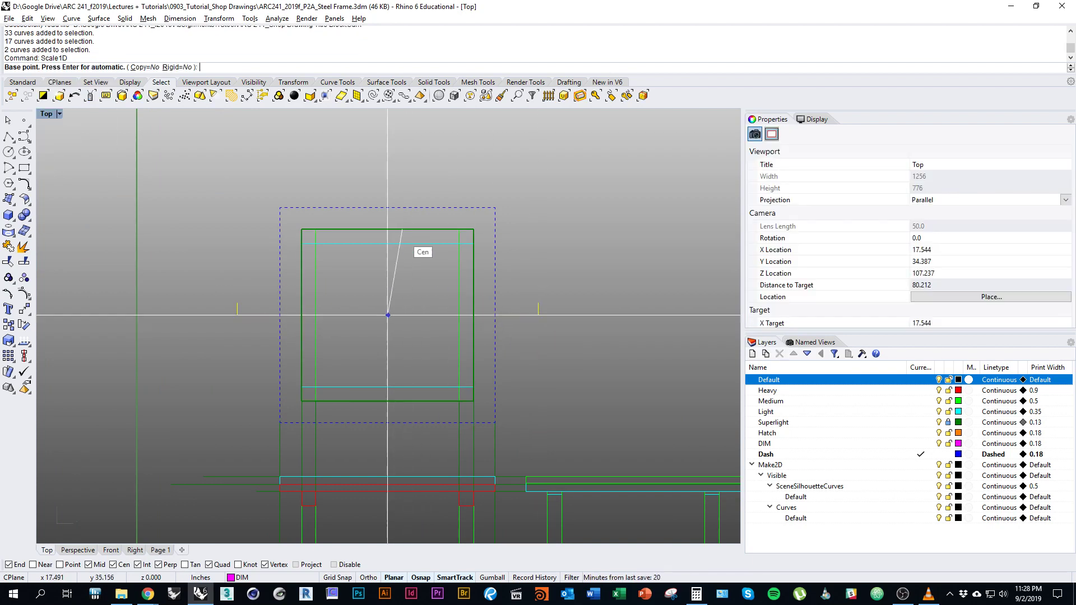
{"action": "left_click", "coordinate": [388, 229]}
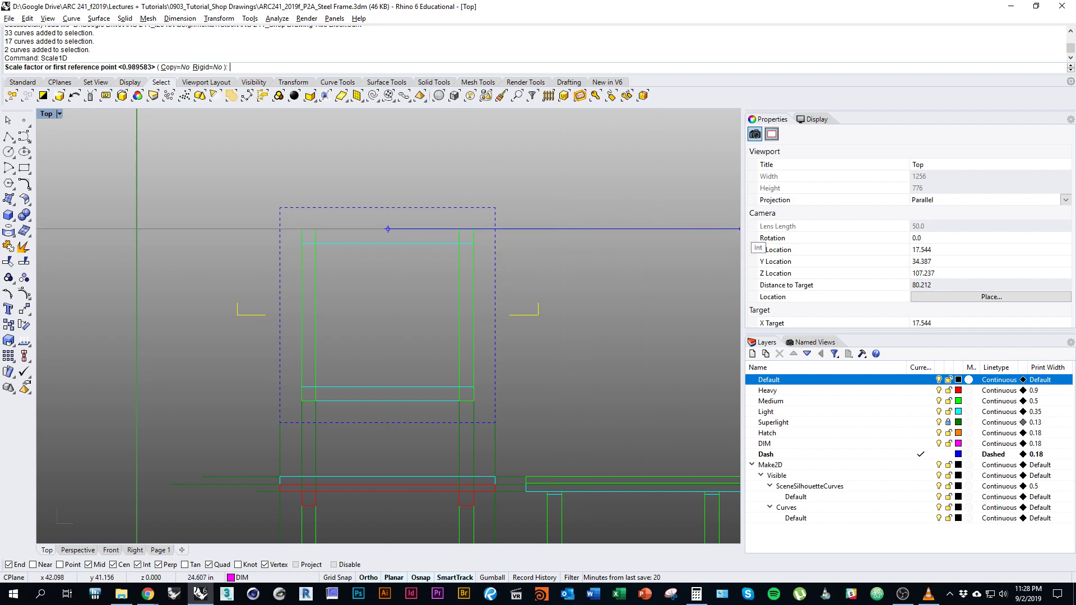
{"action": "left_click", "coordinate": [672, 229]}
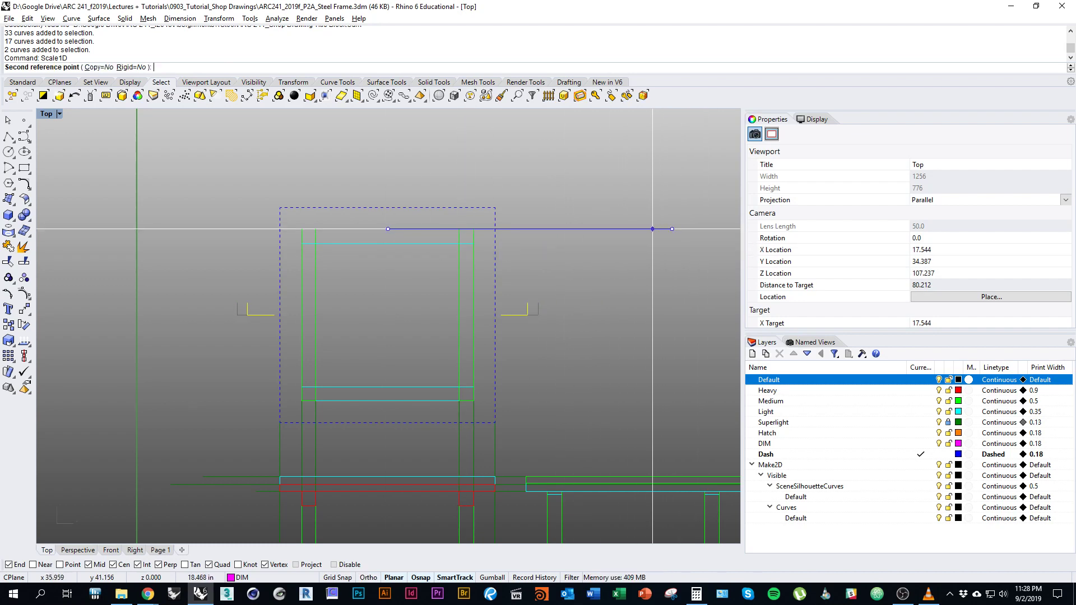
{"action": "left_click", "coordinate": [648, 228]}
{"action": "scroll", "coordinate": [648, 229], "scroll_direction": "down", "scroll_amount": 2}
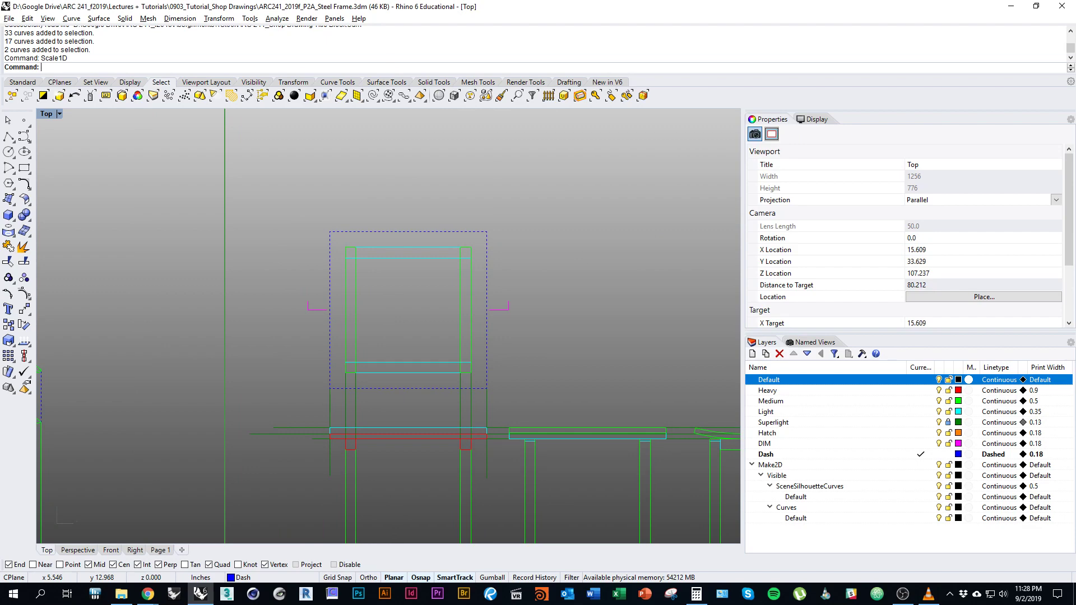
{"action": "key", "text": "ctrl+Tab"}
{"action": "double_click", "coordinate": [383, 286]}
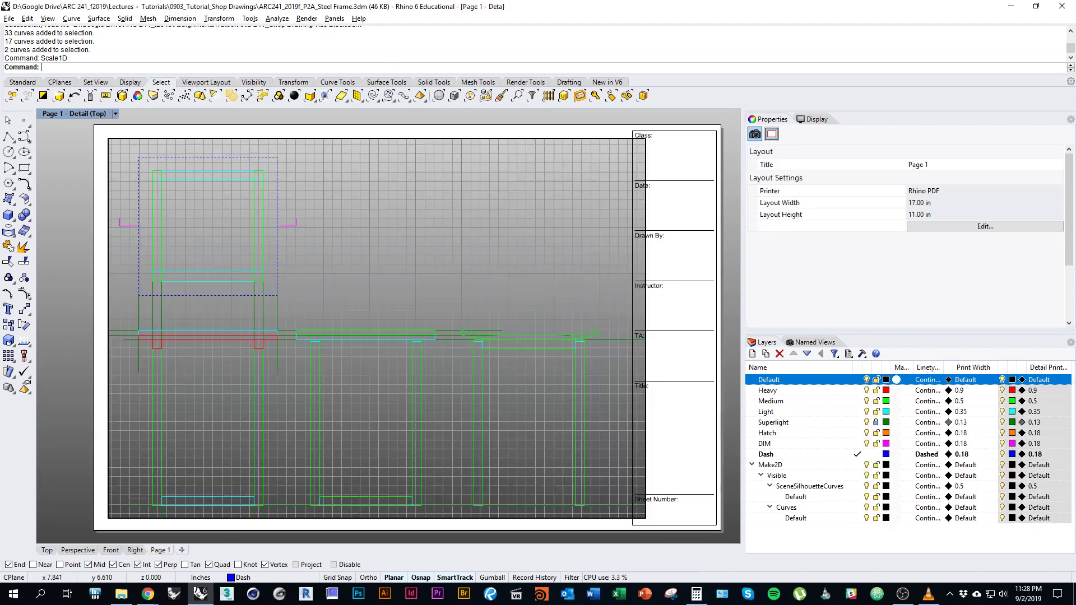
{"action": "right_click_drag", "start_coordinate": [387, 280], "coordinate": [383, 280]}
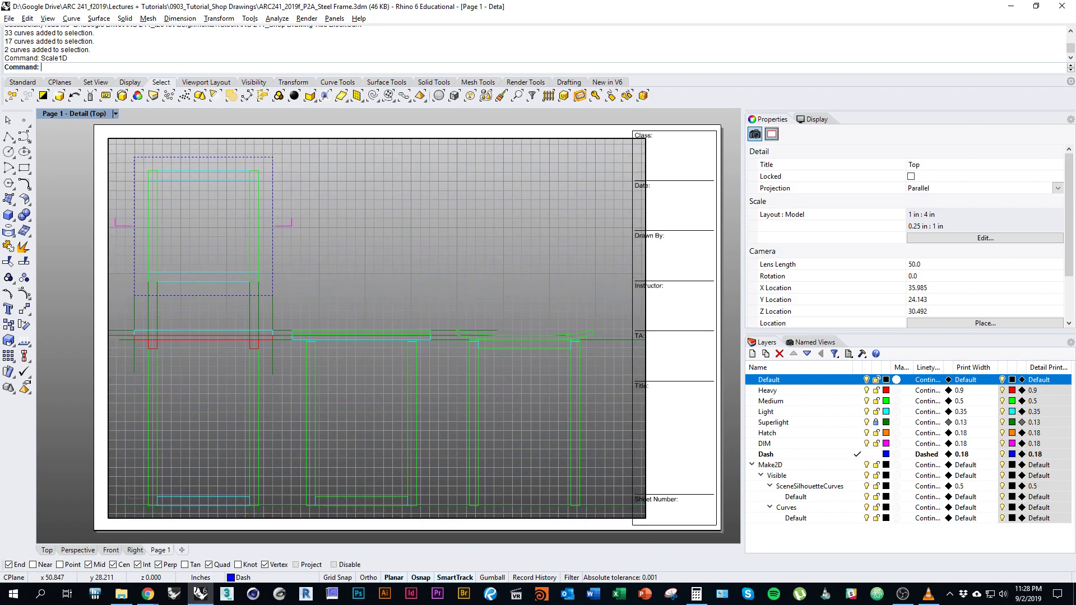
{"action": "double_click", "coordinate": [383, 280]}
{"action": "left_click", "coordinate": [646, 328]}
{"action": "left_click", "coordinate": [646, 327]}
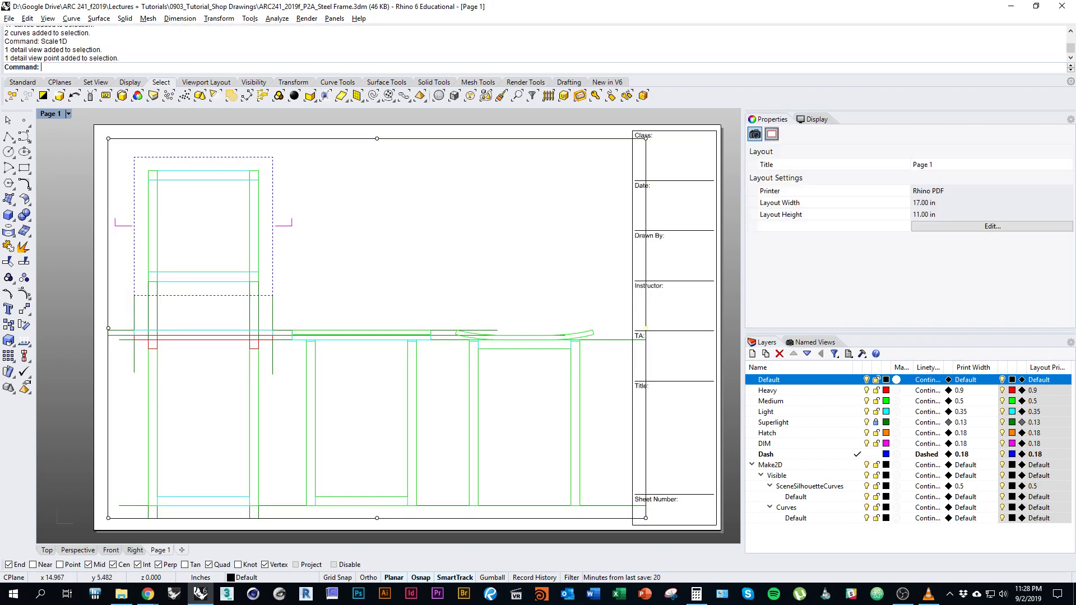
{"action": "left_click_drag", "start_coordinate": [645, 328], "coordinate": [621, 328]}
{"action": "scroll", "coordinate": [621, 328], "scroll_direction": "down", "scroll_amount": 2}
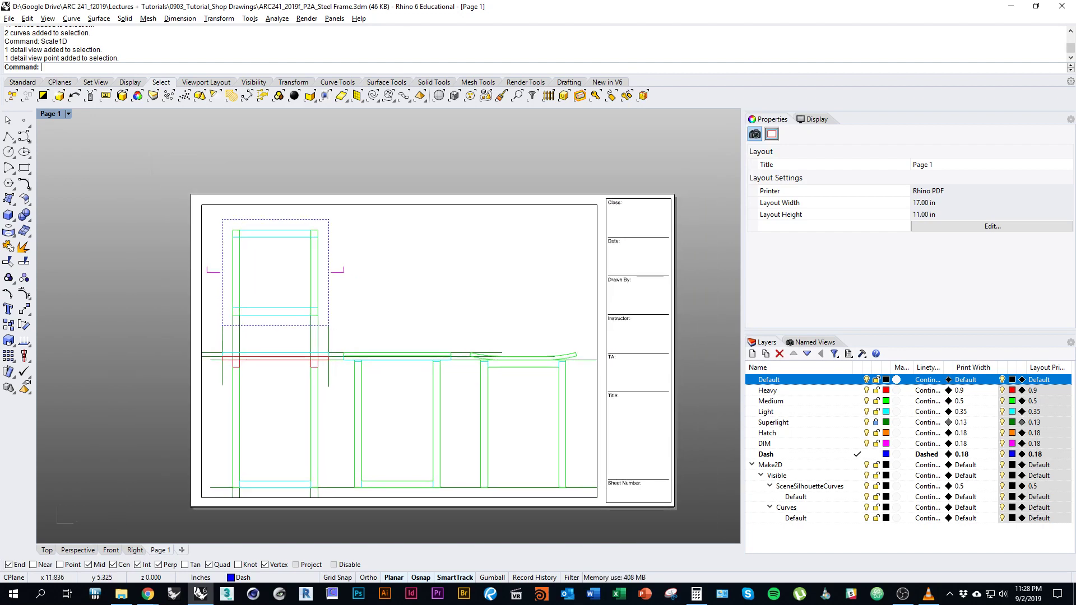
{"action": "scroll", "coordinate": [504, 339], "scroll_direction": "up", "scroll_amount": 3}
{"action": "scroll", "coordinate": [420, 338], "scroll_direction": "down", "scroll_amount": 2}
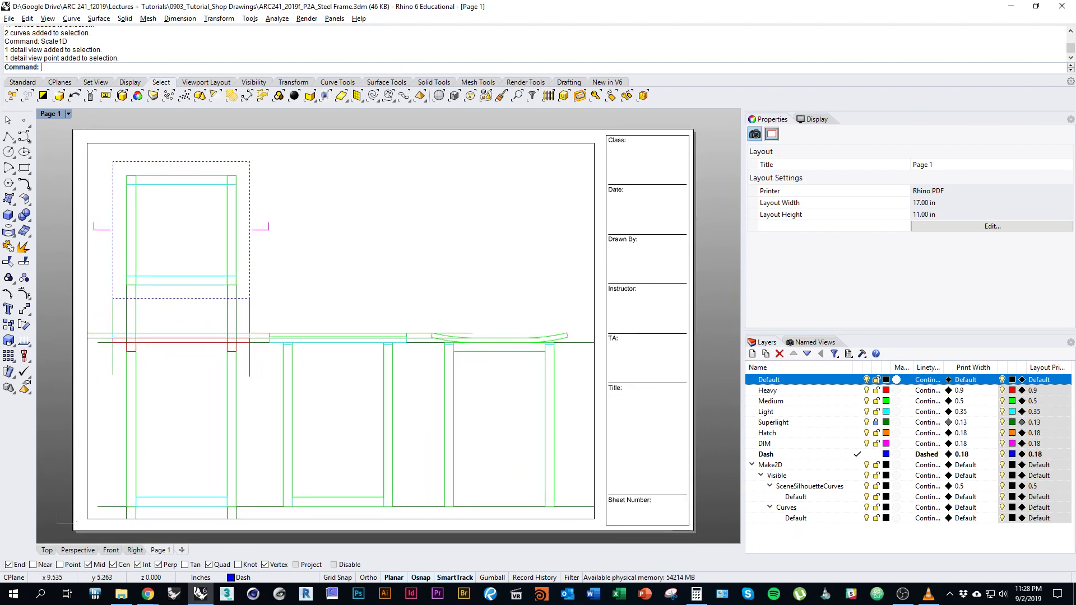
{"action": "mouse_move", "coordinate": [453, 324]}
{"action": "right_mouse_down"}
{"action": "mouse_move", "coordinate": [453, 308]}
{"action": "mouse_move", "coordinate": [450, 316]}
{"action": "right_mouse_up"}
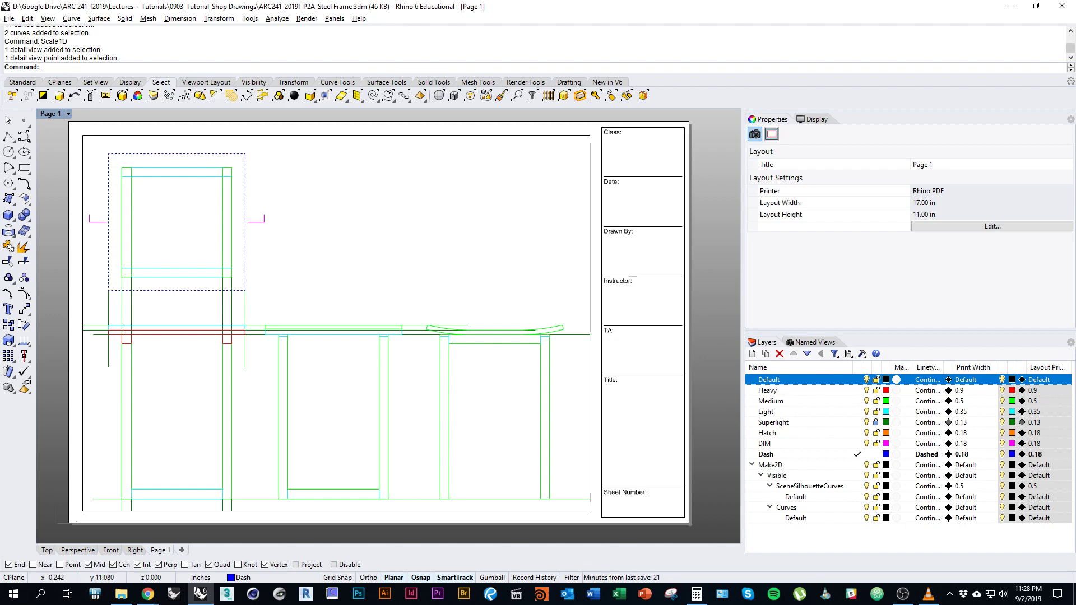
{"action": "left_click", "coordinate": [68, 114]}
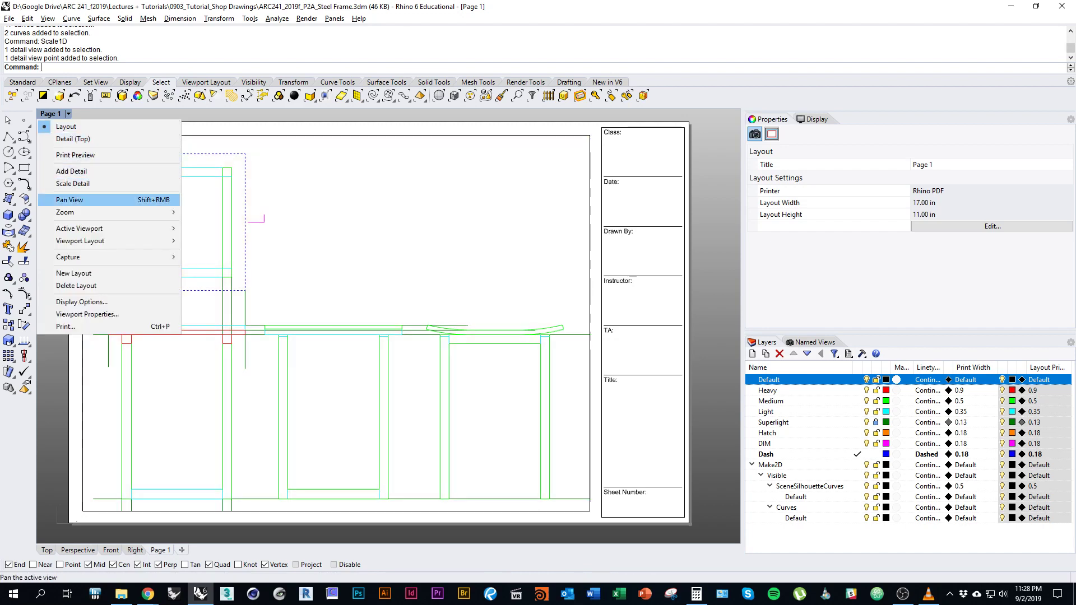
{"action": "mouse_move", "coordinate": [84, 229]}
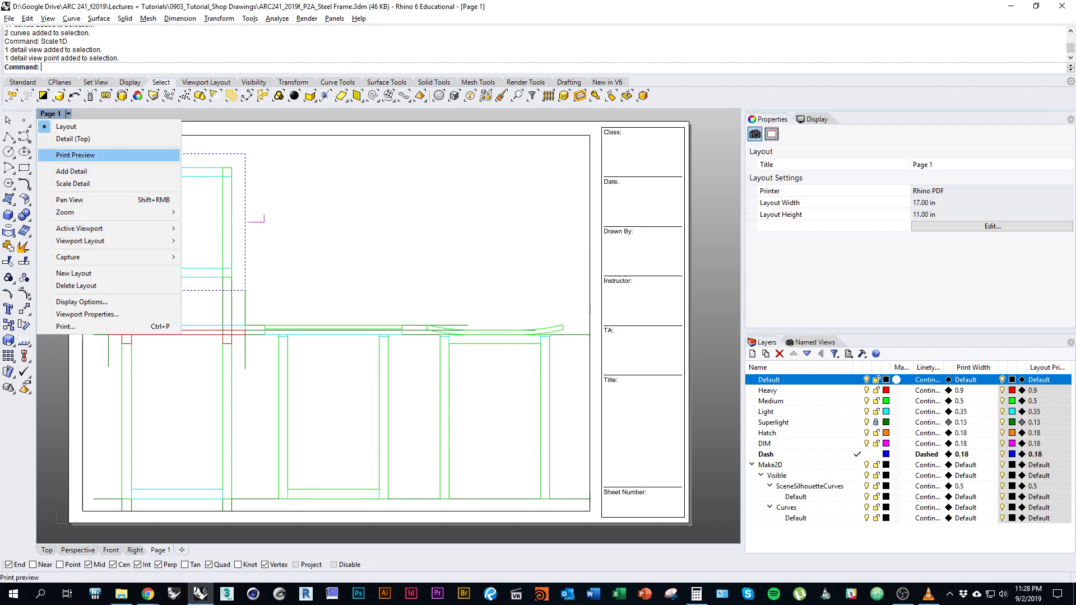
{"action": "left_click", "coordinate": [76, 155]}
{"action": "scroll", "coordinate": [392, 320], "scroll_direction": "up", "scroll_amount": 3}
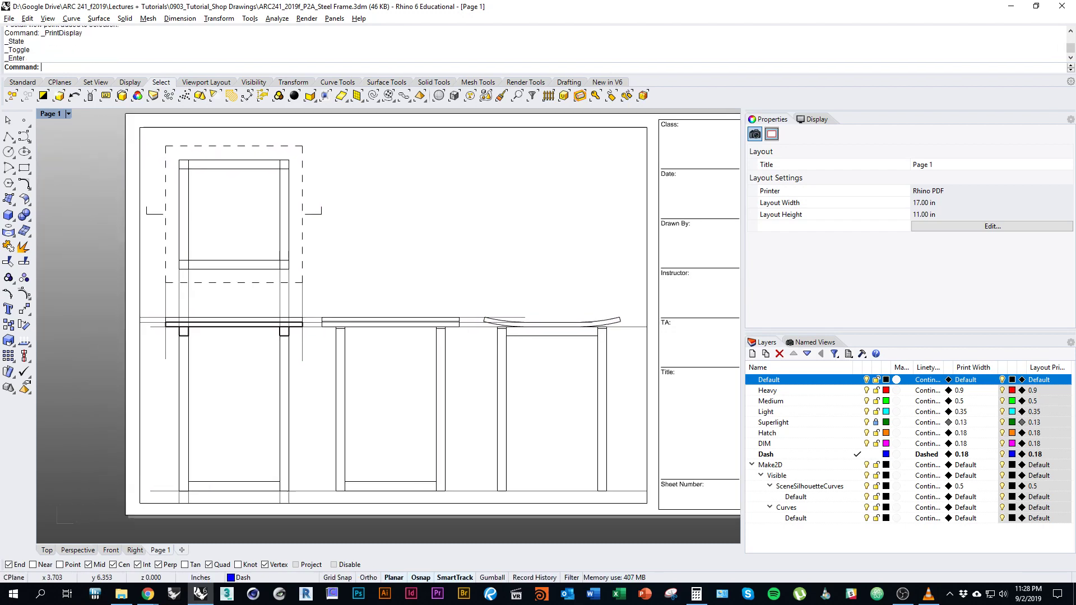
{"action": "scroll", "coordinate": [212, 319], "scroll_direction": "up", "scroll_amount": 5}
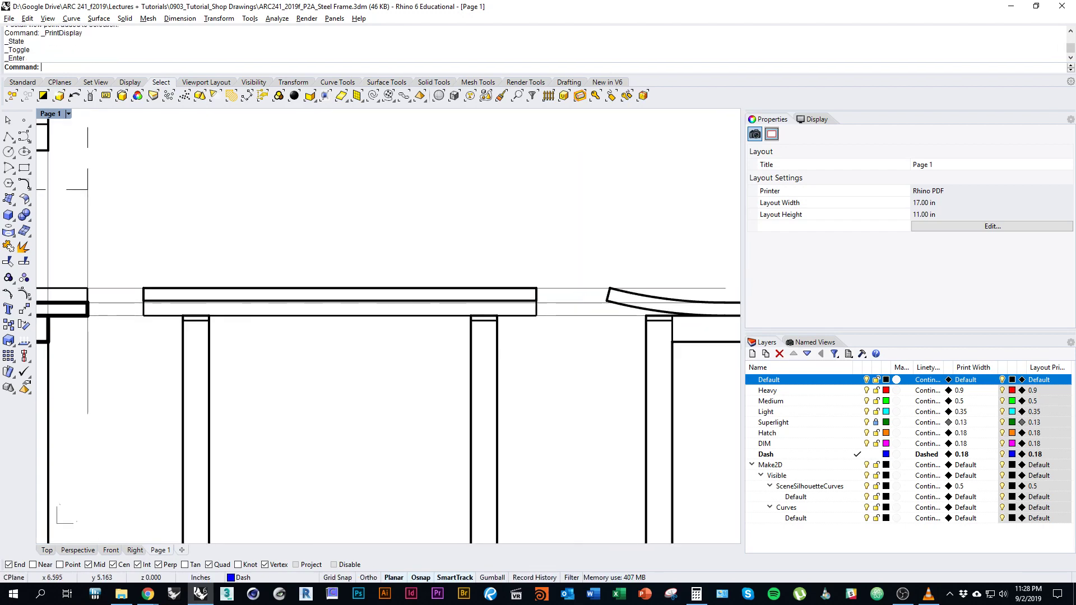
{"action": "right_click_drag", "start_coordinate": [213, 319], "coordinate": [268, 334]}
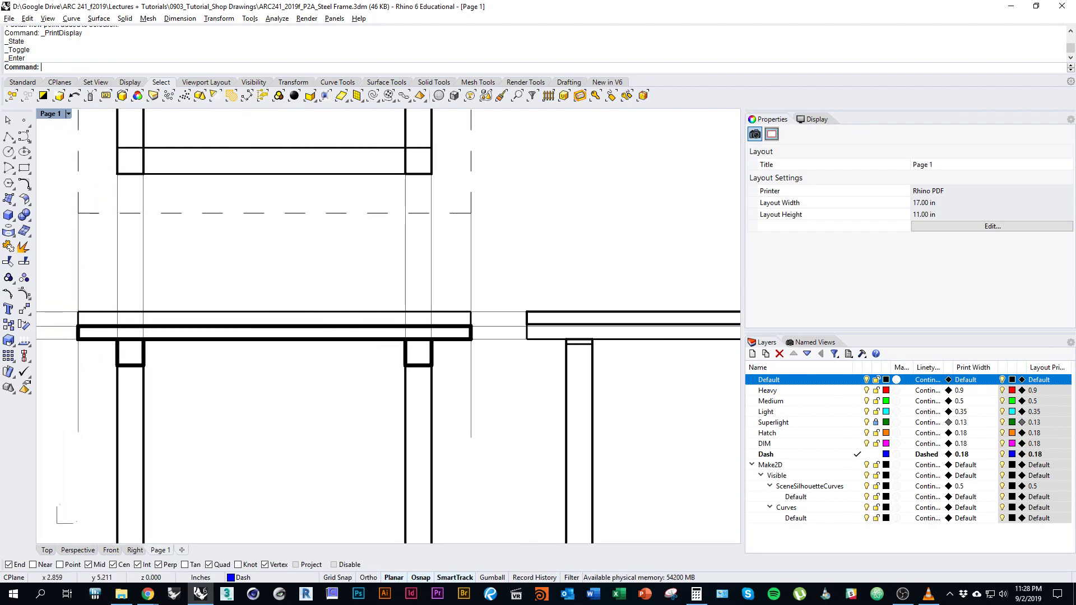
{"action": "scroll", "coordinate": [269, 334], "scroll_direction": "down", "scroll_amount": 2}
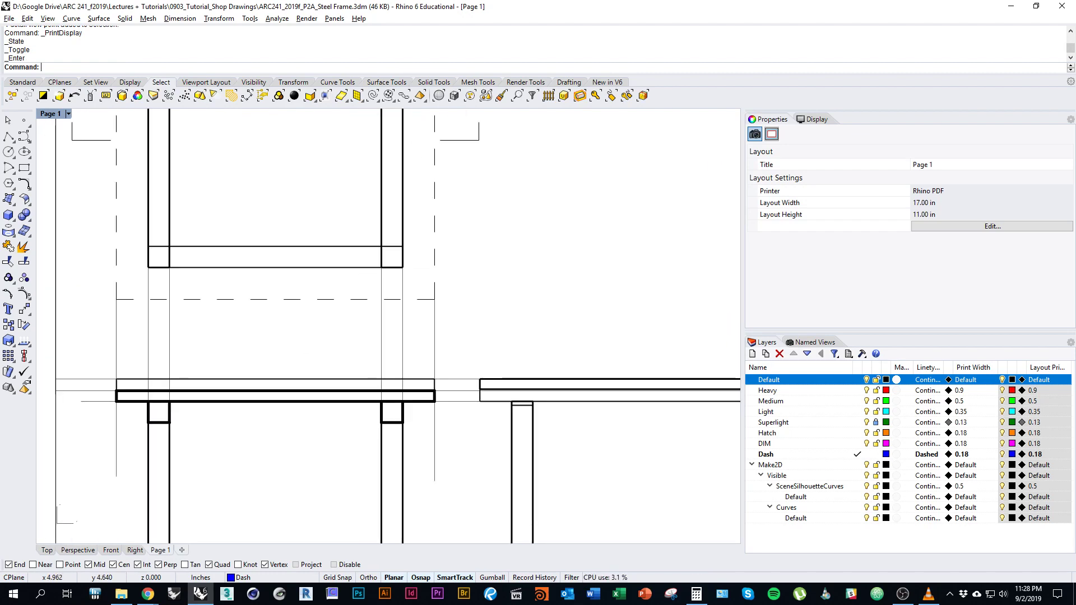
{"action": "scroll", "coordinate": [389, 326], "scroll_direction": "down", "scroll_amount": 2}
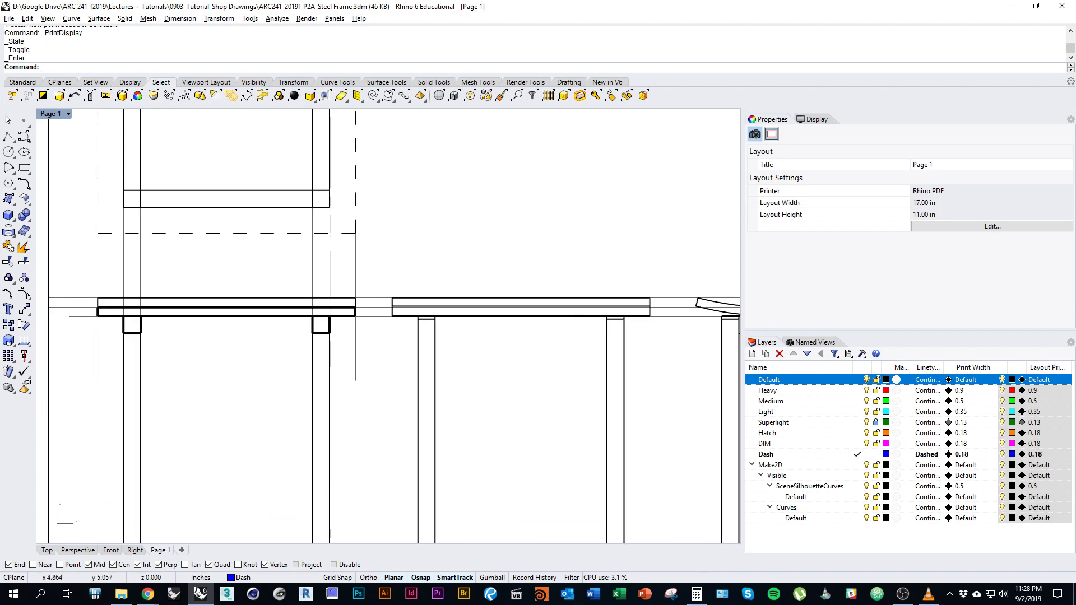
{"action": "scroll", "coordinate": [344, 318], "scroll_direction": "up", "scroll_amount": 2}
{"action": "scroll", "coordinate": [362, 351], "scroll_direction": "down", "scroll_amount": 2}
{"action": "right_click_drag", "start_coordinate": [363, 349], "coordinate": [272, 417]}
{"action": "scroll", "coordinate": [60, 306], "scroll_direction": "down", "scroll_amount": 1}
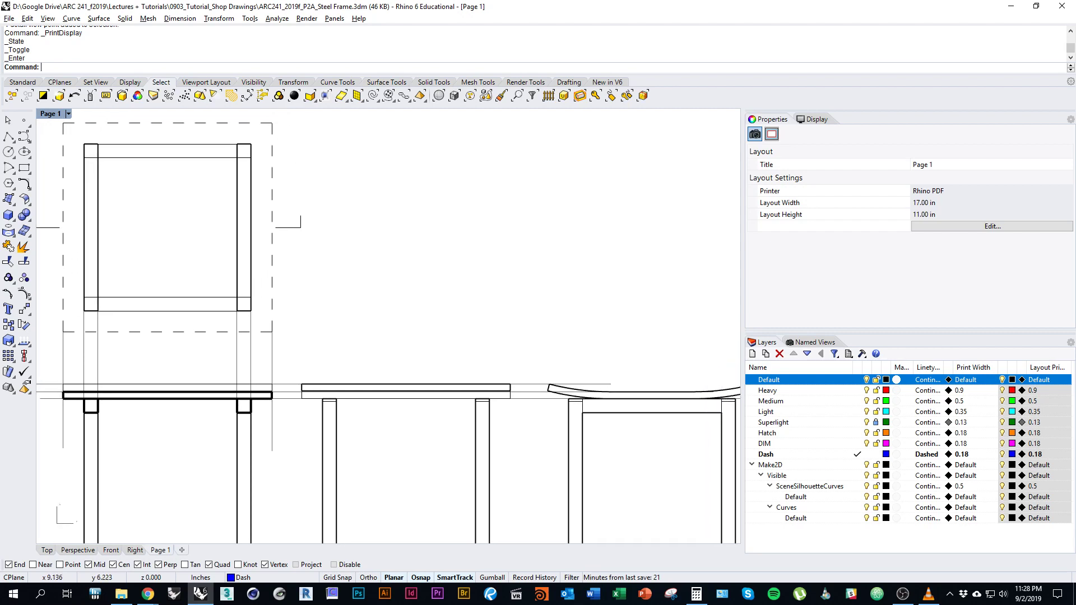
{"action": "type", "text": "zoom"}
{"action": "key", "text": "Return"}
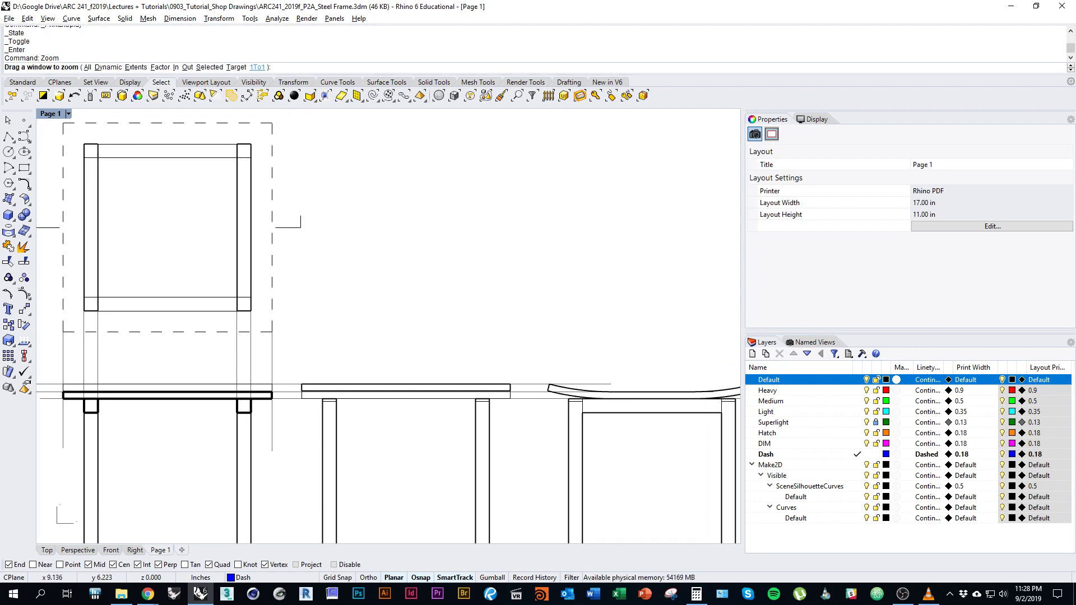
{"action": "left_click", "coordinate": [257, 67]}
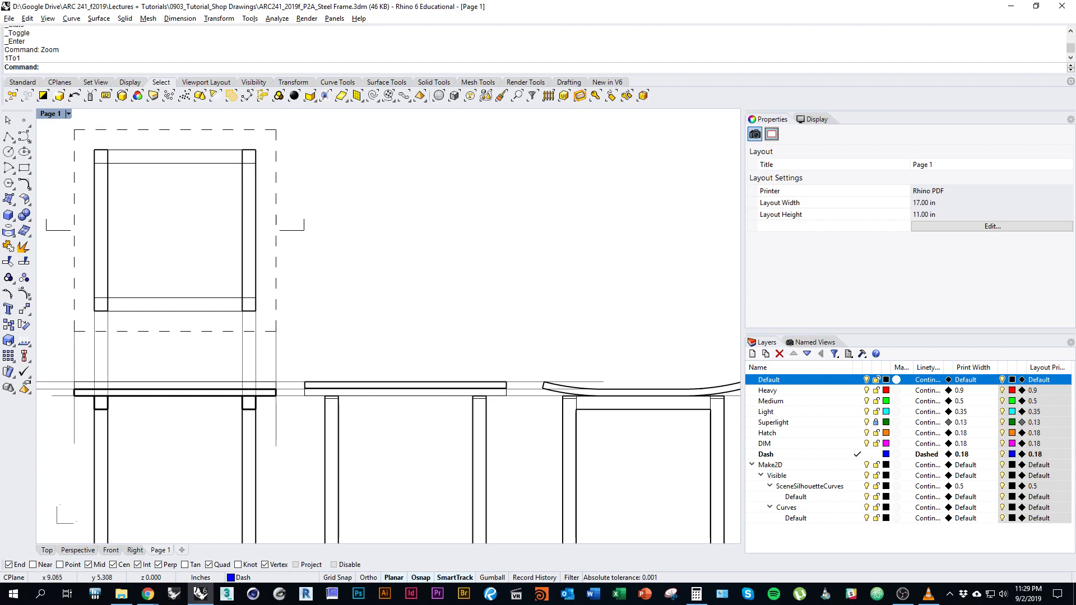
{"action": "right_click_drag", "start_coordinate": [458, 403], "coordinate": [473, 345]}
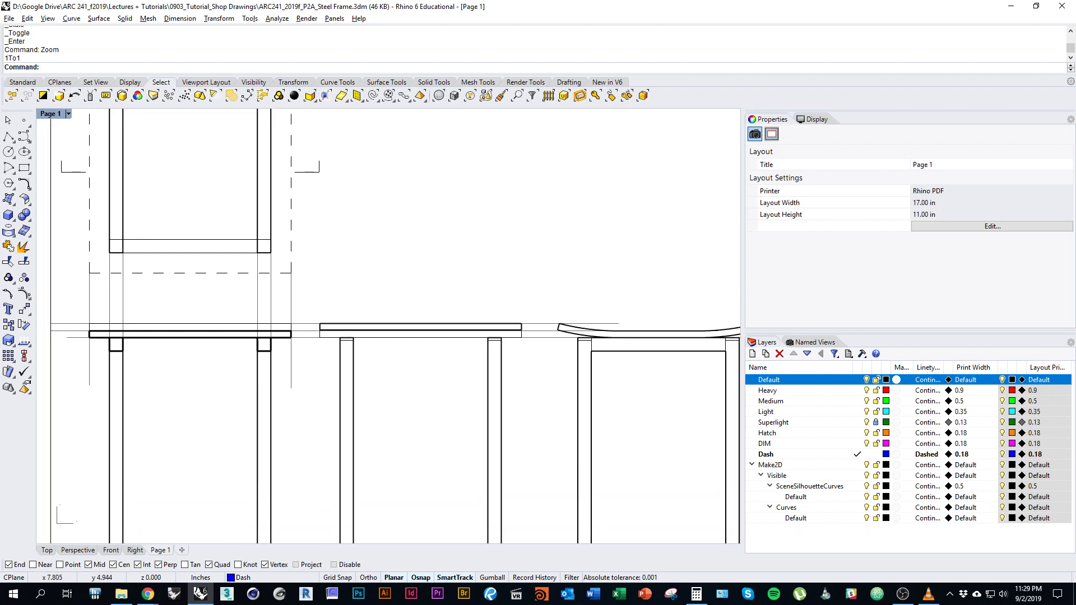
{"action": "scroll", "coordinate": [247, 336], "scroll_direction": "up", "scroll_amount": 8}
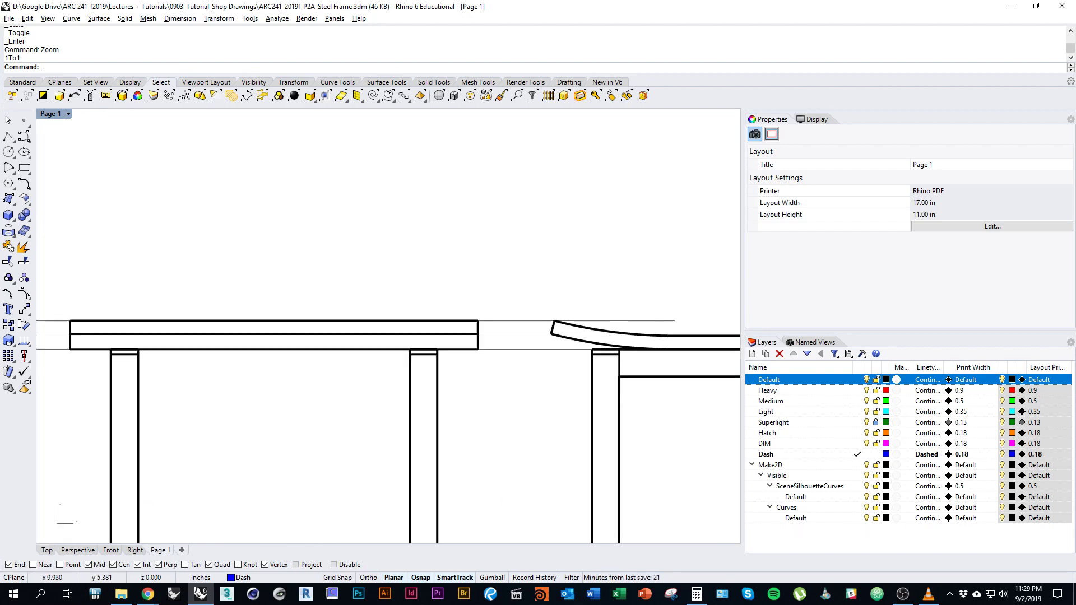
{"action": "scroll", "coordinate": [387, 336], "scroll_direction": "down", "scroll_amount": 1}
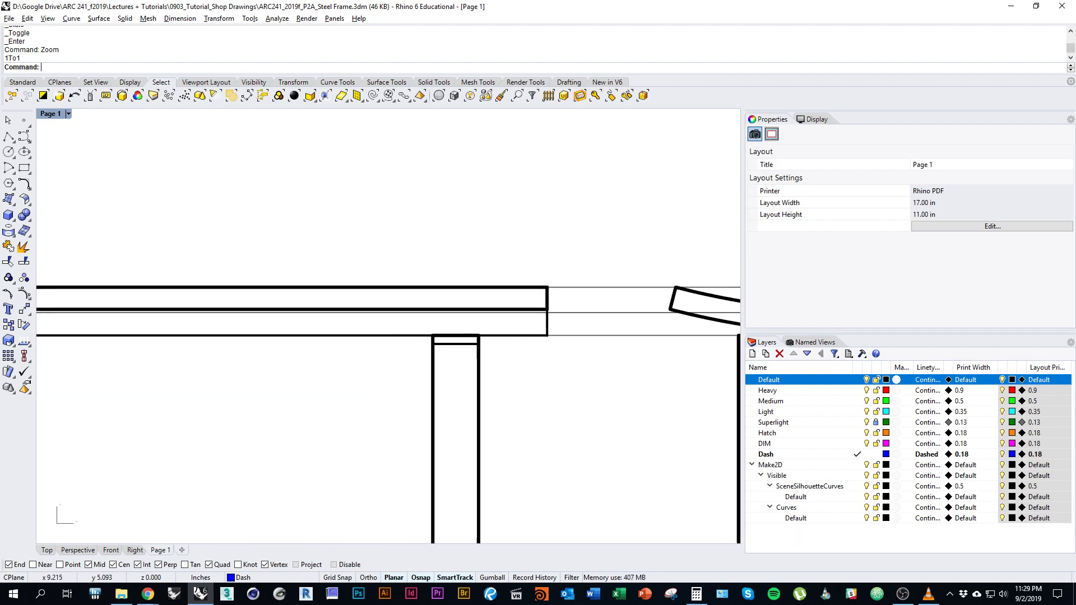
{"action": "scroll", "coordinate": [386, 336], "scroll_direction": "up", "scroll_amount": 3}
{"action": "scroll", "coordinate": [387, 336], "scroll_direction": "down", "scroll_amount": 1}
{"action": "scroll", "coordinate": [387, 325], "scroll_direction": "down", "scroll_amount": 3}
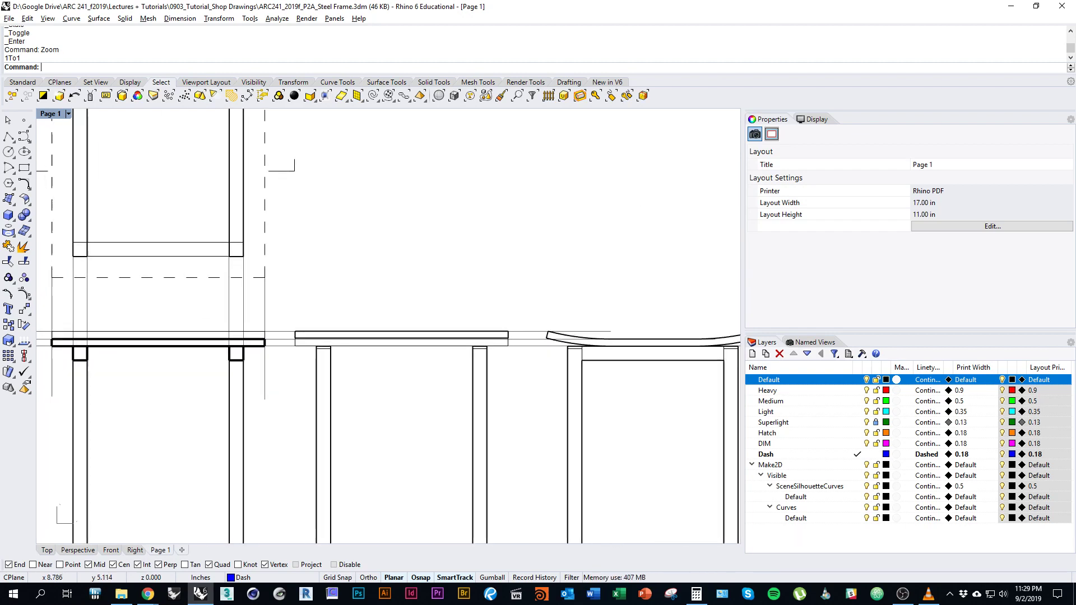
{"action": "scroll", "coordinate": [387, 325], "scroll_direction": "up", "scroll_amount": 5}
{"action": "scroll", "coordinate": [387, 325], "scroll_direction": "down", "scroll_amount": 3}
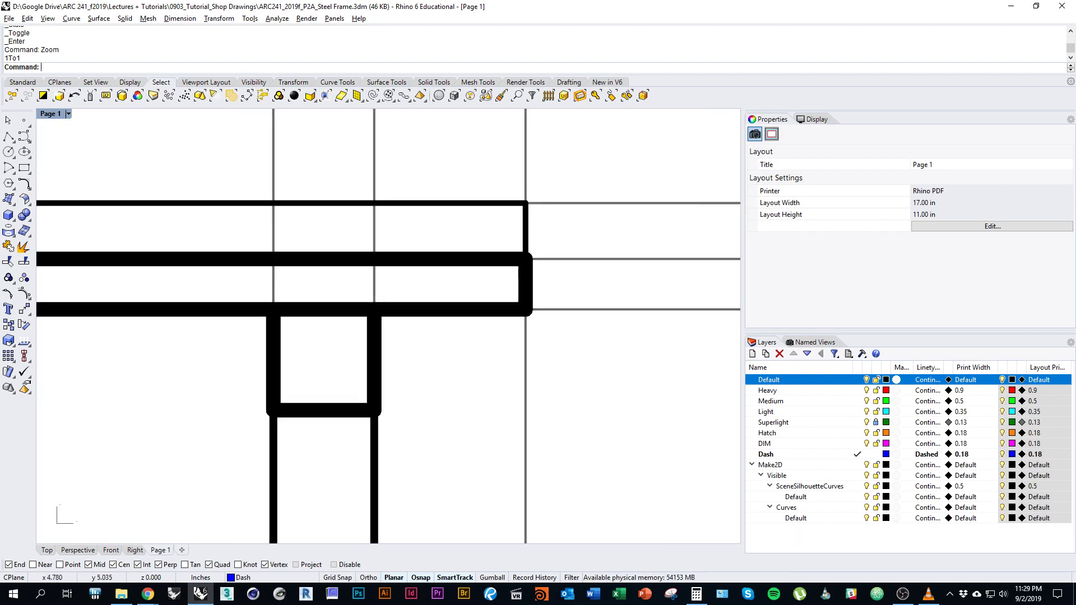
{"action": "scroll", "coordinate": [386, 325], "scroll_direction": "up", "scroll_amount": 5}
{"action": "scroll", "coordinate": [387, 325], "scroll_direction": "down", "scroll_amount": 5}
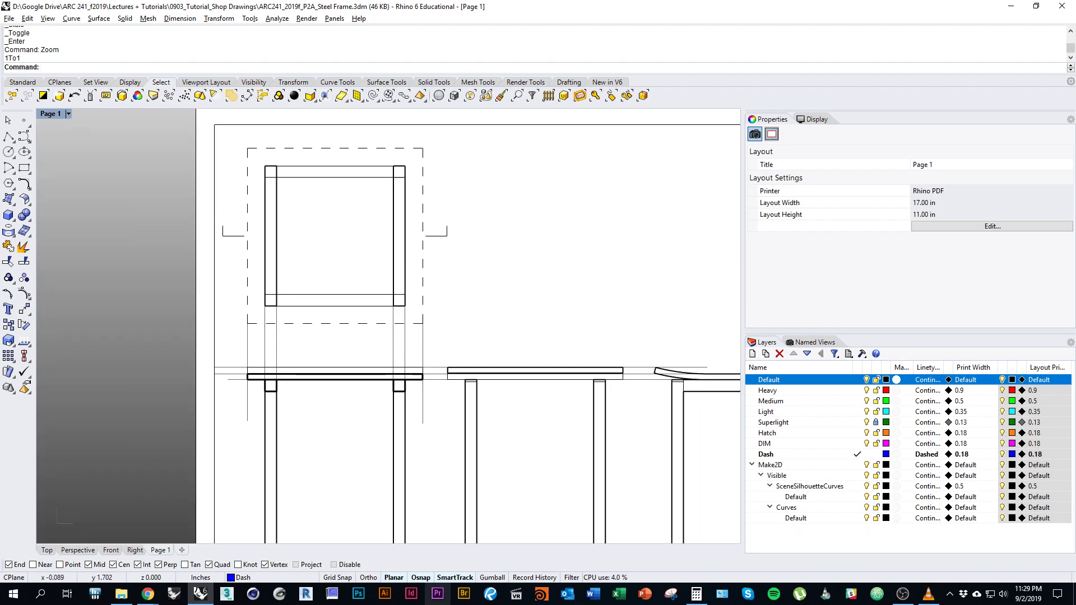
{"action": "scroll", "coordinate": [388, 325], "scroll_direction": "down", "scroll_amount": 2}
{"action": "scroll", "coordinate": [389, 325], "scroll_direction": "up", "scroll_amount": 2}
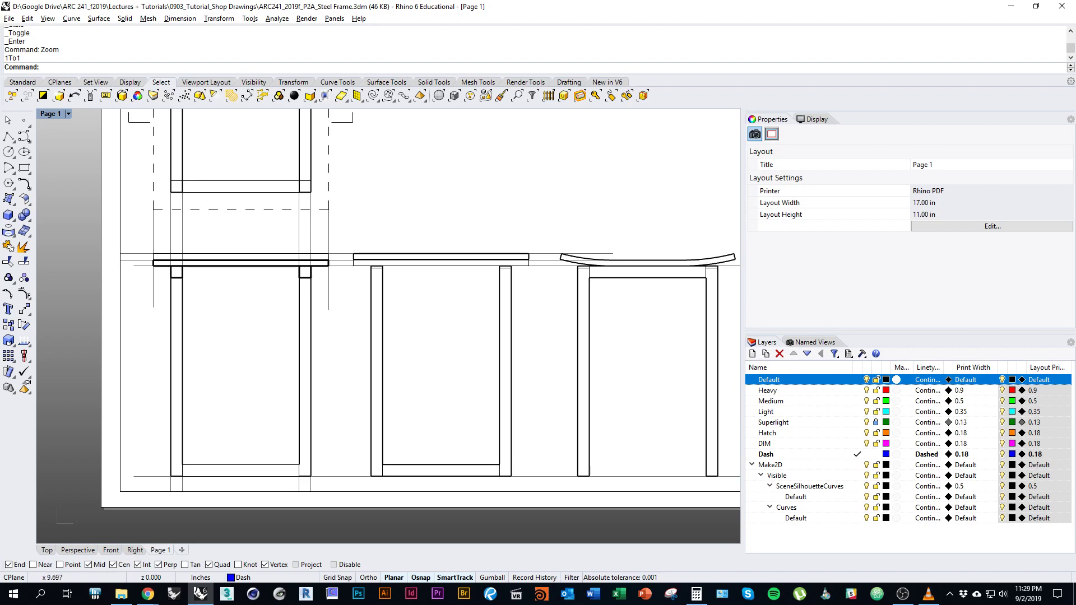
{"action": "right_click_drag", "start_coordinate": [556, 313], "coordinate": [599, 299]}
Set the Top view to Print Preview display.
{"action": "left_click", "coordinate": [47, 551]}
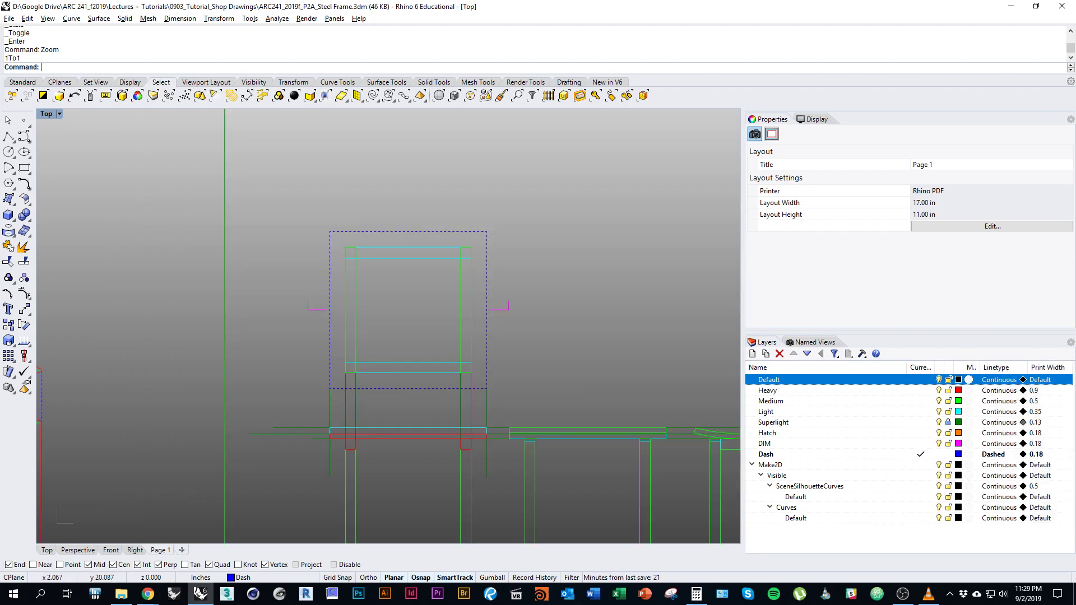
{"action": "right_click_drag", "start_coordinate": [374, 535], "coordinate": [267, 408]}
{"action": "scroll", "coordinate": [272, 423], "scroll_direction": "down", "scroll_amount": 3}
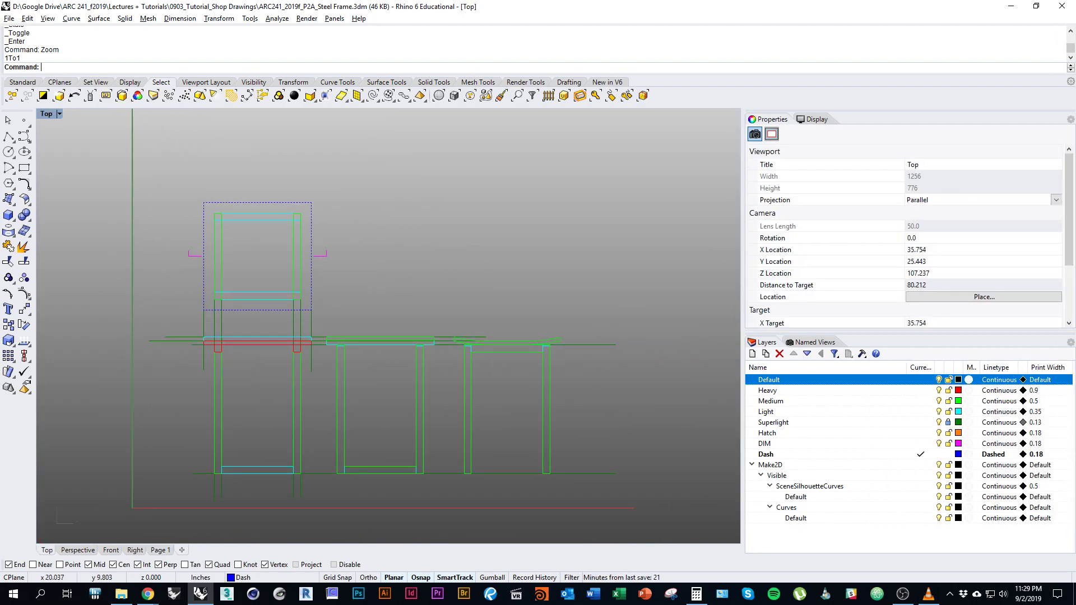
{"action": "left_click", "coordinate": [59, 114]}
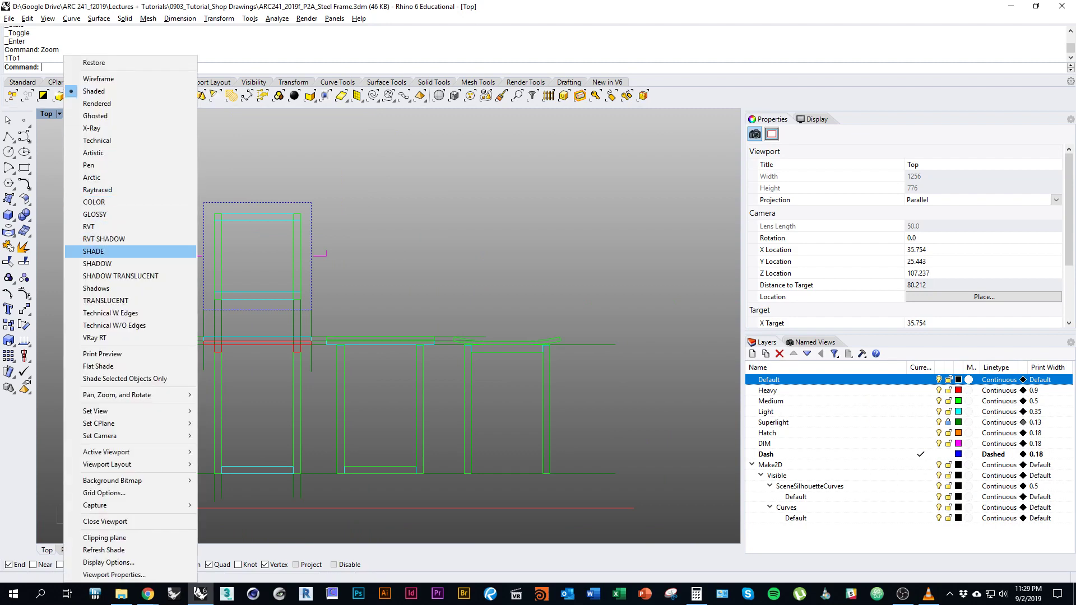
{"action": "left_click", "coordinate": [103, 353]}
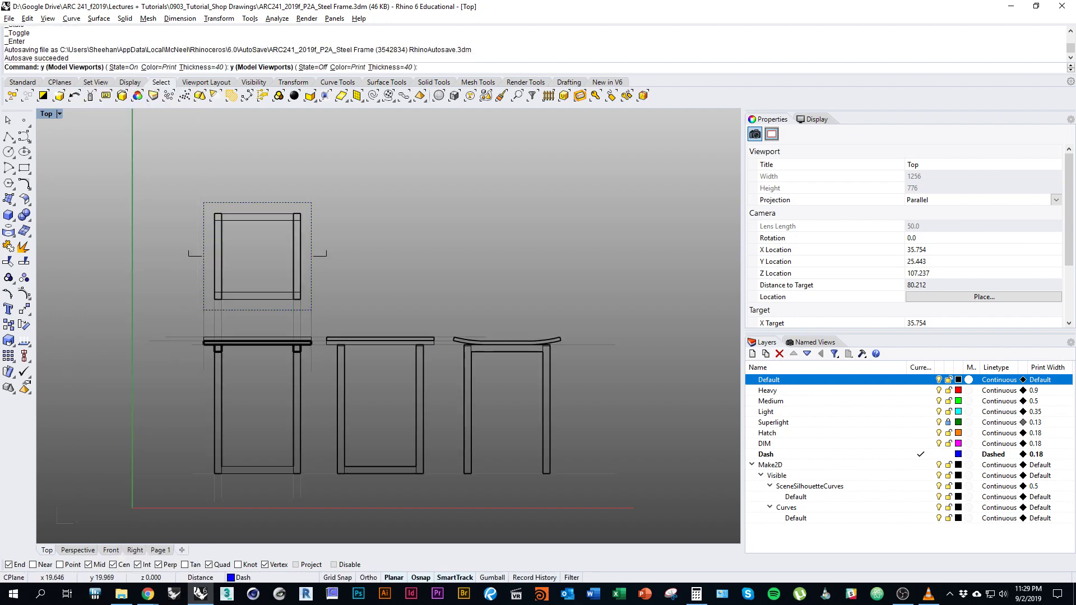
Inspect the previewed line weights on the exploded axonometric and the orthographic stool views.
{"action": "scroll", "coordinate": [303, 344], "scroll_direction": "up", "scroll_amount": 2}
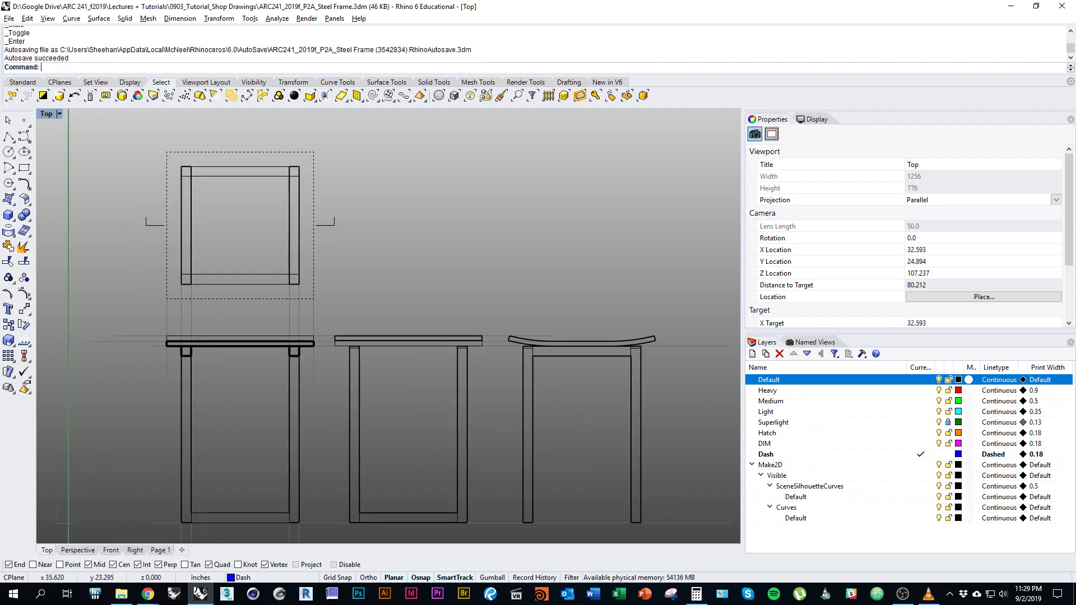
{"action": "scroll", "coordinate": [309, 342], "scroll_direction": "up", "scroll_amount": 10}
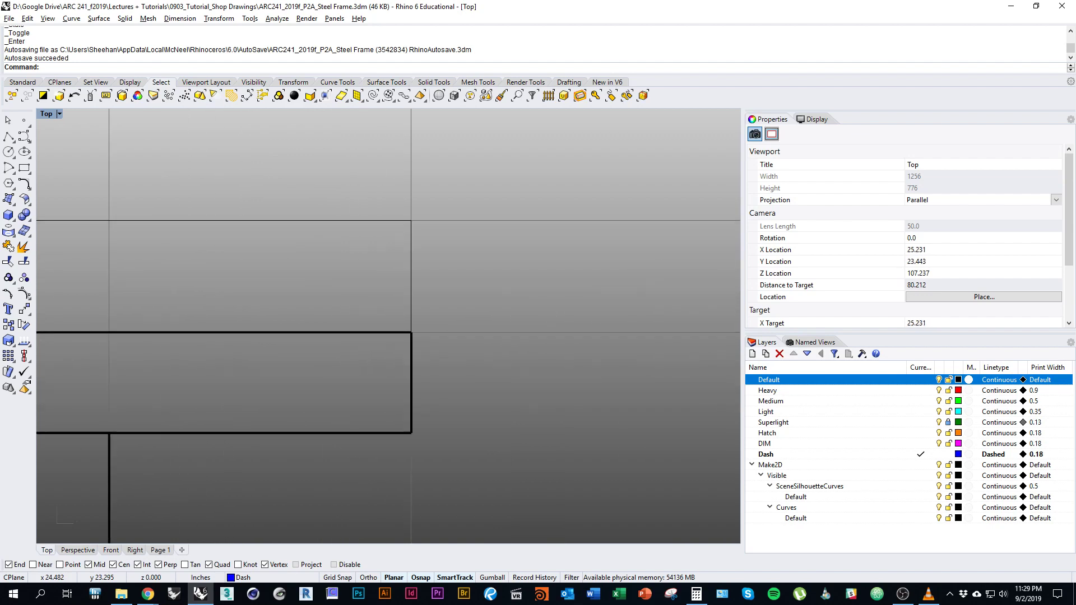
{"action": "scroll", "coordinate": [310, 345], "scroll_direction": "down", "scroll_amount": 8}
{"action": "scroll", "coordinate": [310, 344], "scroll_direction": "up", "scroll_amount": 10}
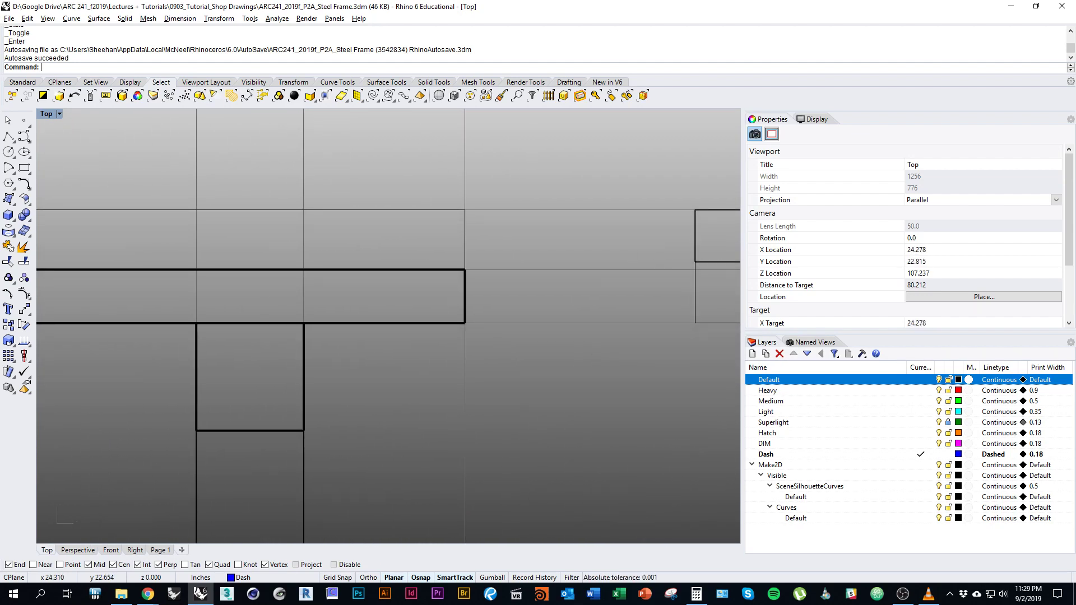
{"action": "scroll", "coordinate": [390, 334], "scroll_direction": "down", "scroll_amount": 8}
{"action": "scroll", "coordinate": [404, 342], "scroll_direction": "up", "scroll_amount": 3}
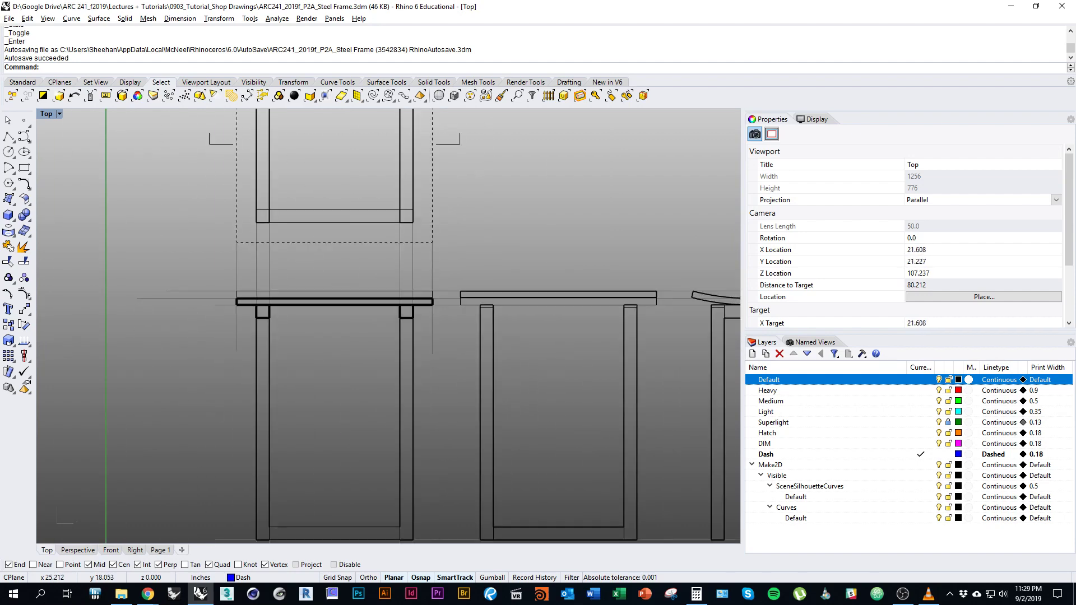
{"action": "scroll", "coordinate": [435, 367], "scroll_direction": "down", "scroll_amount": 5}
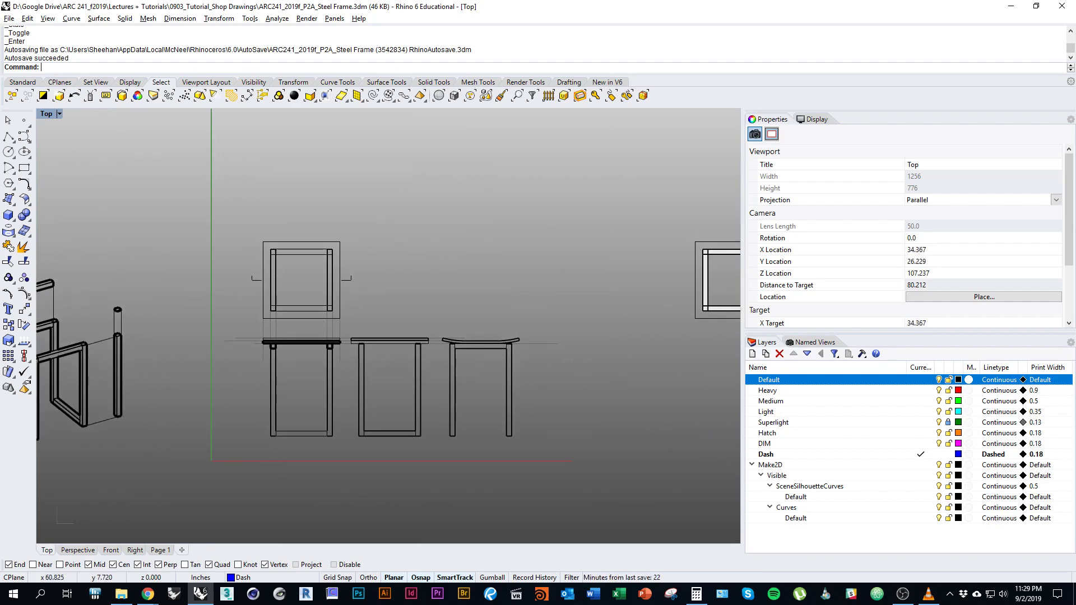
{"action": "right_click_drag", "start_coordinate": [208, 292], "coordinate": [499, 298]}
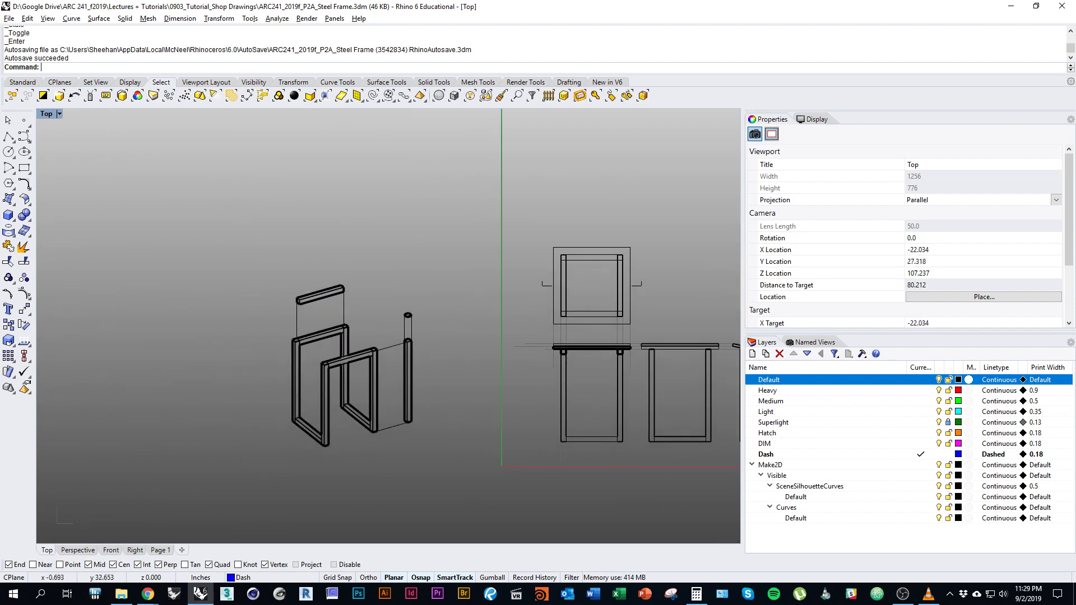
{"action": "scroll", "coordinate": [339, 372], "scroll_direction": "up", "scroll_amount": 6}
{"action": "scroll", "coordinate": [339, 373], "scroll_direction": "down", "scroll_amount": 4}
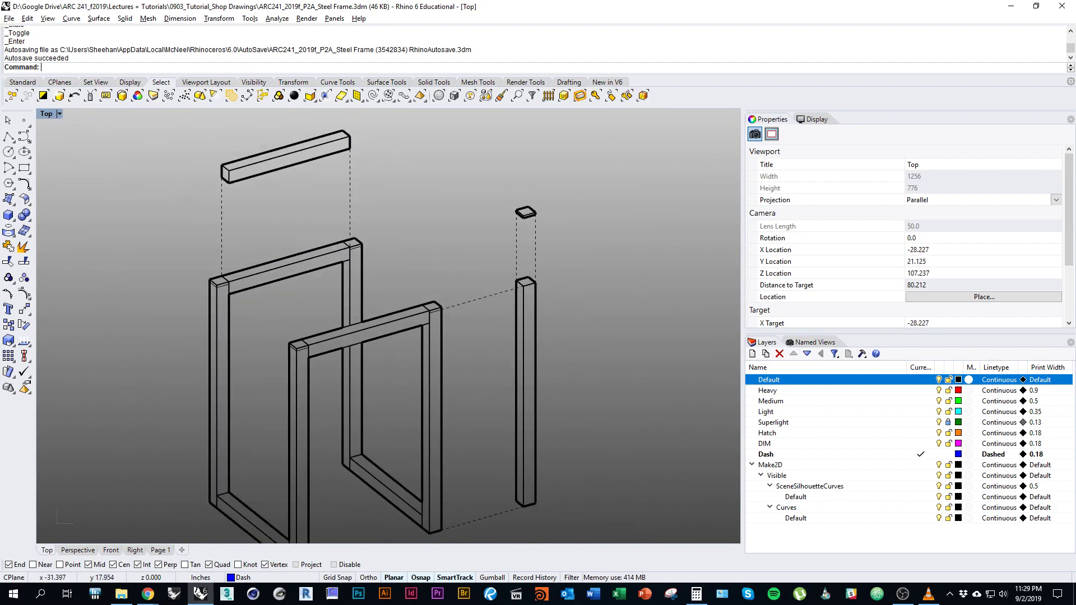
{"action": "scroll", "coordinate": [341, 374], "scroll_direction": "up", "scroll_amount": 11}
{"action": "scroll", "coordinate": [340, 374], "scroll_direction": "down", "scroll_amount": 12}
{"action": "right_click_drag", "start_coordinate": [486, 382], "coordinate": [311, 367]}
{"action": "scroll", "coordinate": [311, 367], "scroll_direction": "down", "scroll_amount": 2}
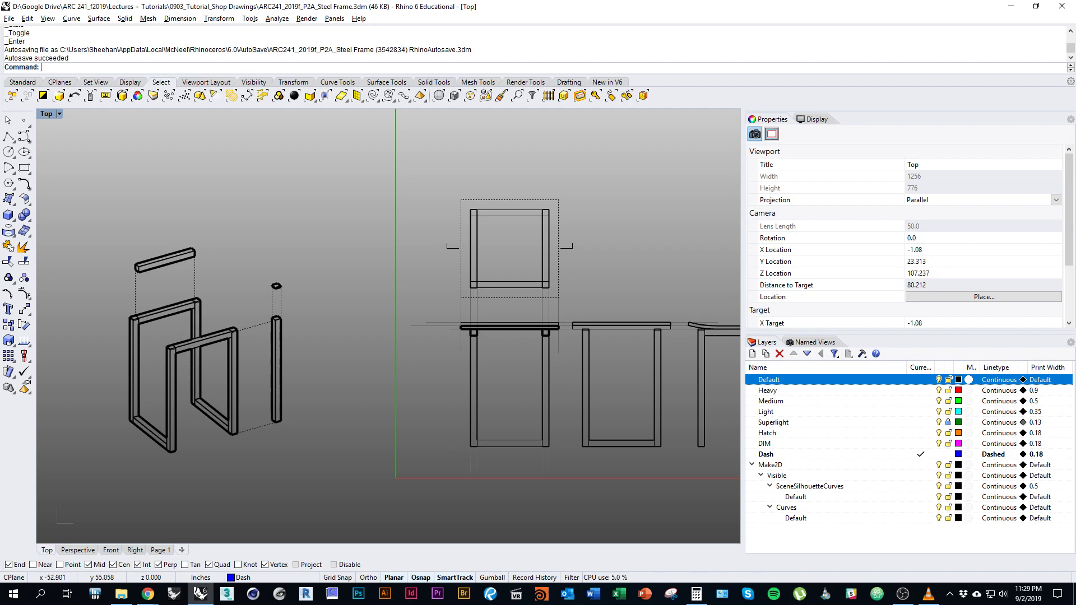
Switch the Top view to Print Display to show print line widths.
{"action": "left_click", "coordinate": [59, 114]}
{"action": "left_click", "coordinate": [107, 355]}
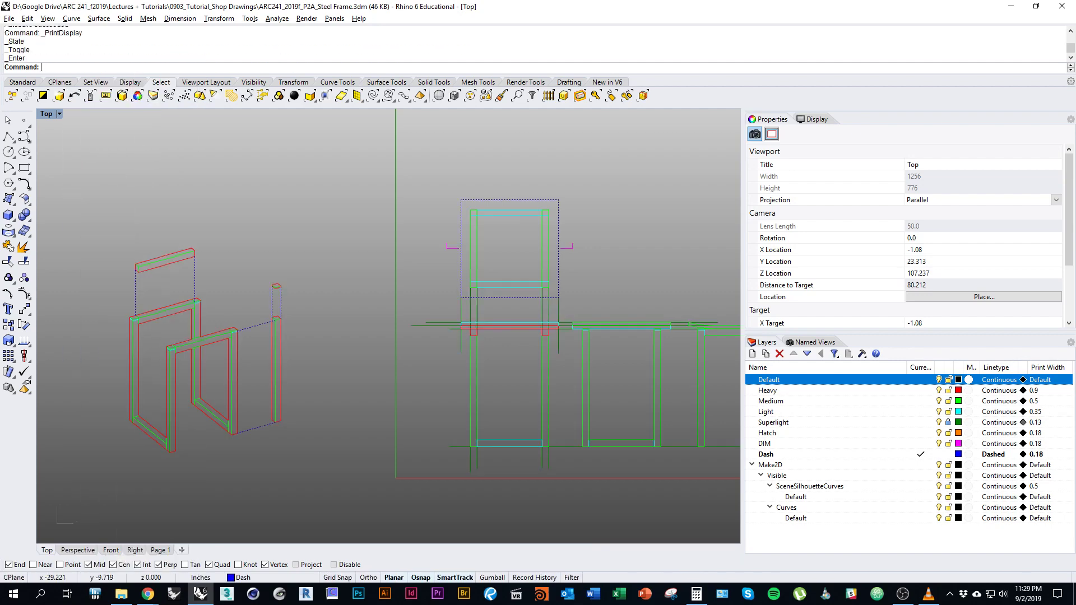
{"action": "left_click", "coordinate": [160, 551]}
{"action": "right_click_drag", "start_coordinate": [396, 269], "coordinate": [245, 359]}
Make DIM the current layer with the whole Page 1 sheet and title block in view.
{"action": "scroll", "coordinate": [287, 353], "scroll_direction": "down", "scroll_amount": 4}
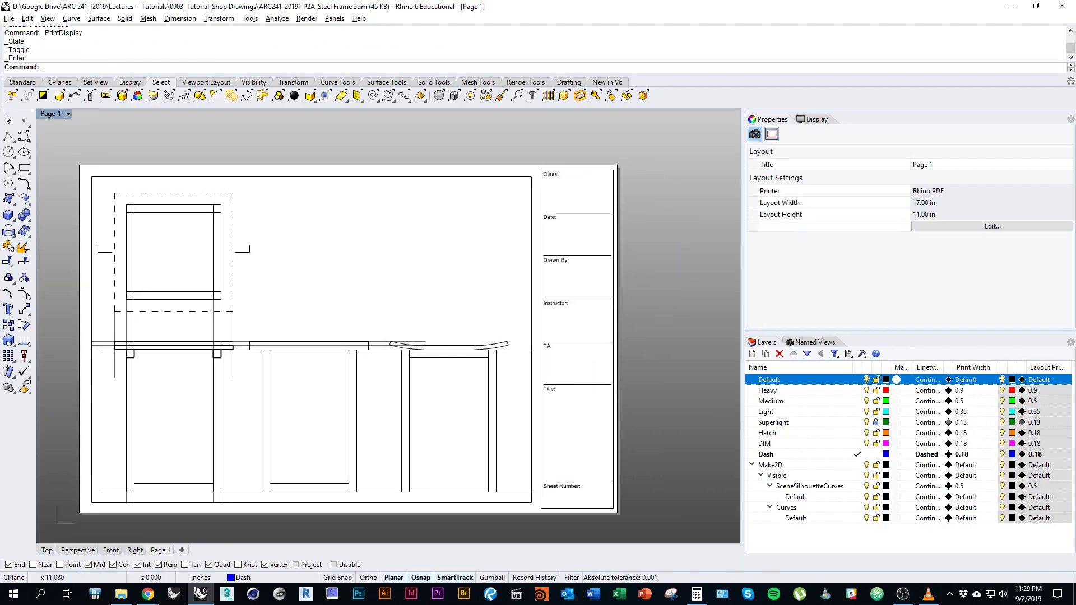
{"action": "right_click_drag", "start_coordinate": [249, 314], "coordinate": [426, 329]}
{"action": "scroll", "coordinate": [386, 254], "scroll_direction": "up", "scroll_amount": 11}
{"action": "right_click_drag", "start_coordinate": [371, 214], "coordinate": [270, 254]}
{"action": "scroll", "coordinate": [270, 254], "scroll_direction": "down", "scroll_amount": 11}
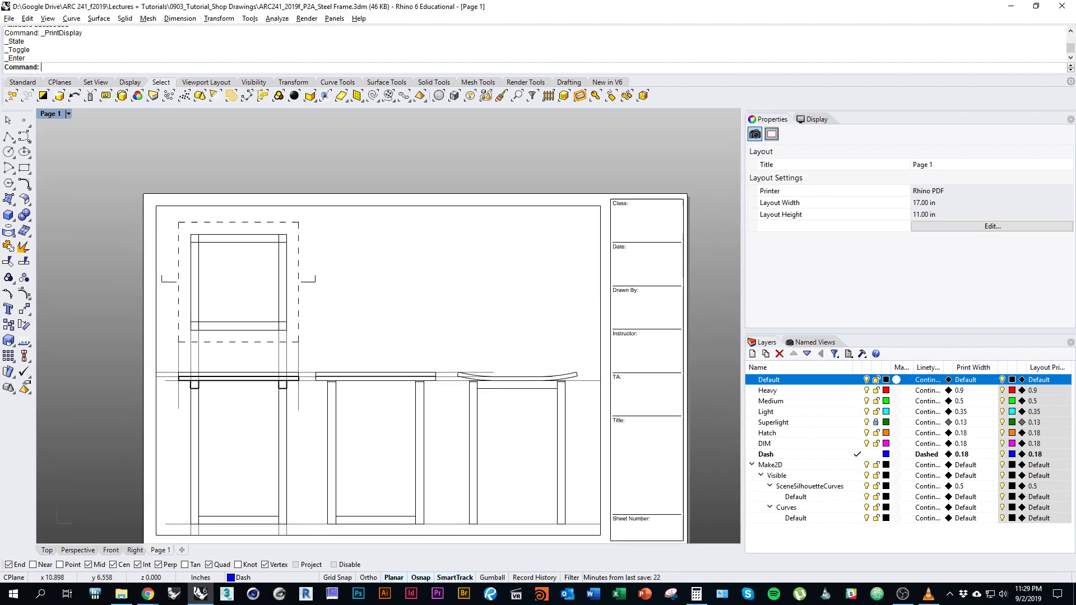
{"action": "right_click_drag", "start_coordinate": [616, 325], "coordinate": [406, 285]}
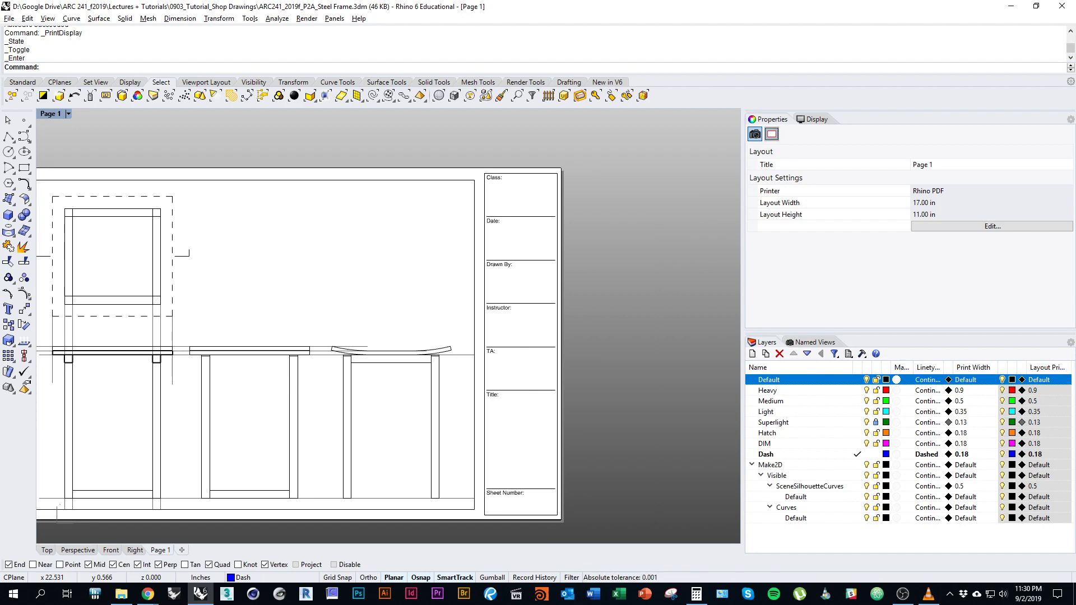
{"action": "left_click", "coordinate": [858, 443]}
{"action": "right_click_drag", "start_coordinate": [625, 344], "coordinate": [630, 335]}
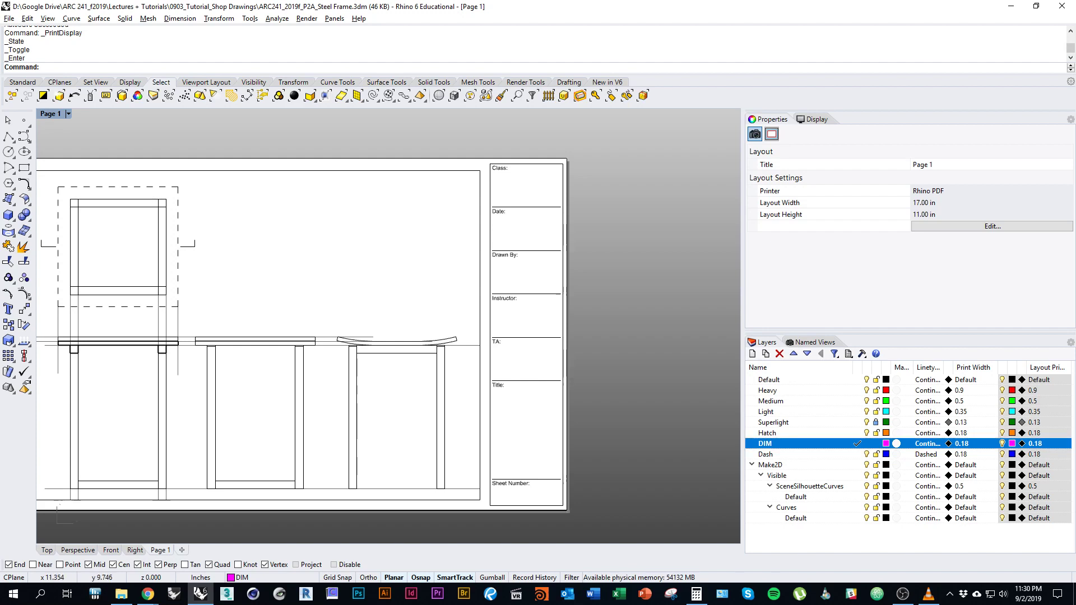
{"action": "right_click_drag", "start_coordinate": [172, 344], "coordinate": [268, 373]}
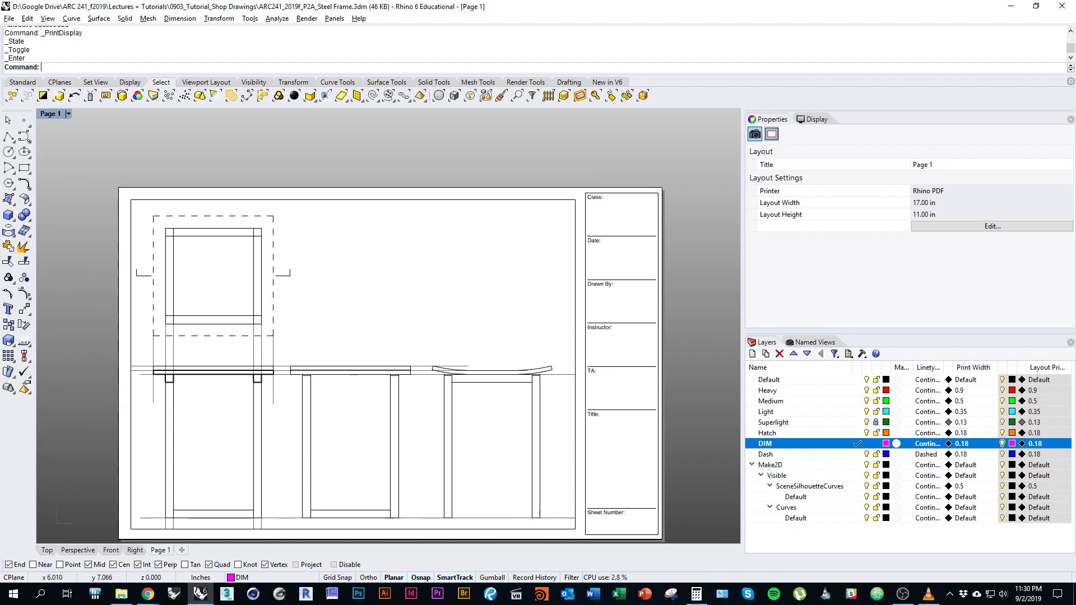
{"action": "right_click_drag", "start_coordinate": [288, 273], "coordinate": [248, 259]}
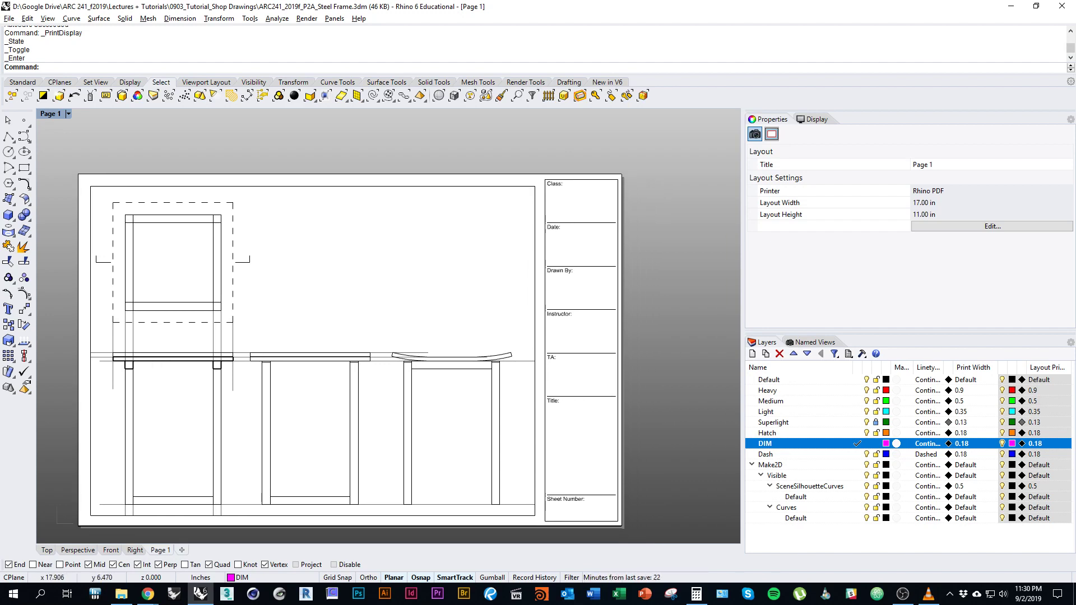
Place the text 'ARC 241' at 0.25 height in the title block's Class box.
{"action": "type", "text": "t"}
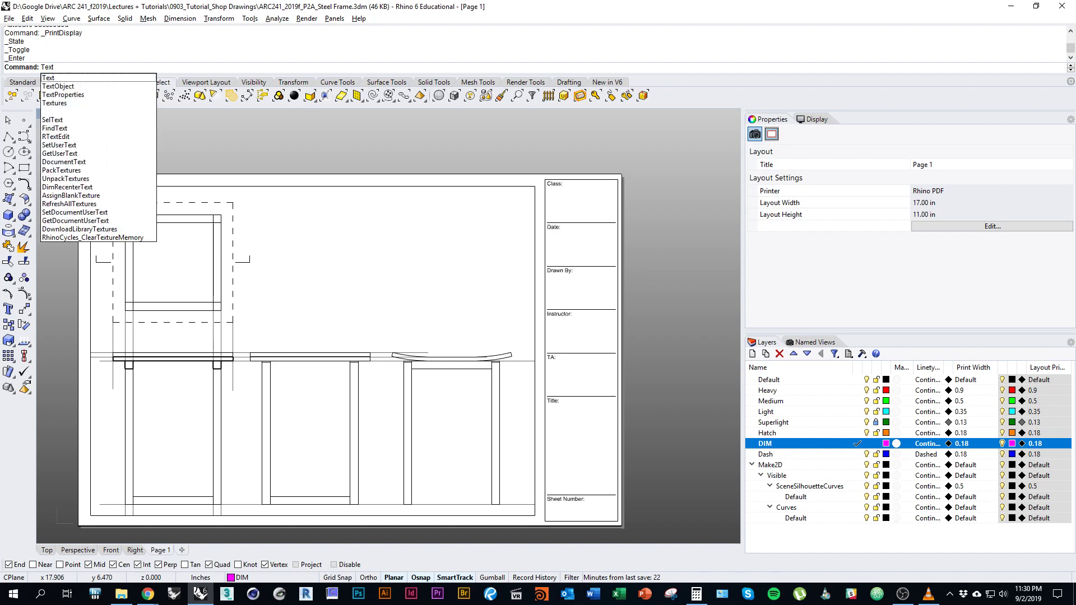
{"action": "key", "text": "Return"}
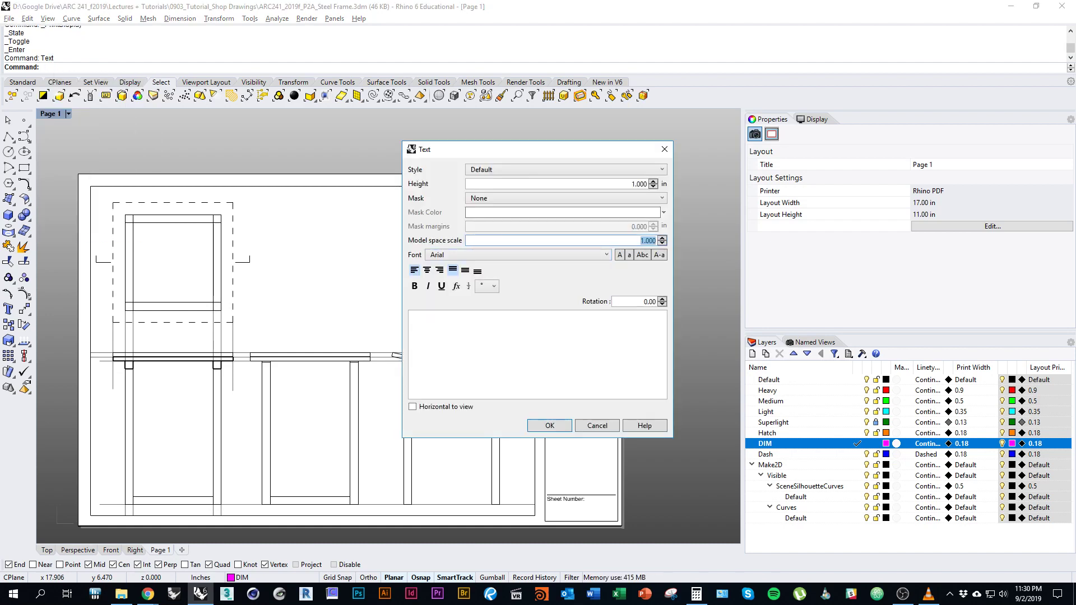
{"action": "left_click", "coordinate": [504, 348]}
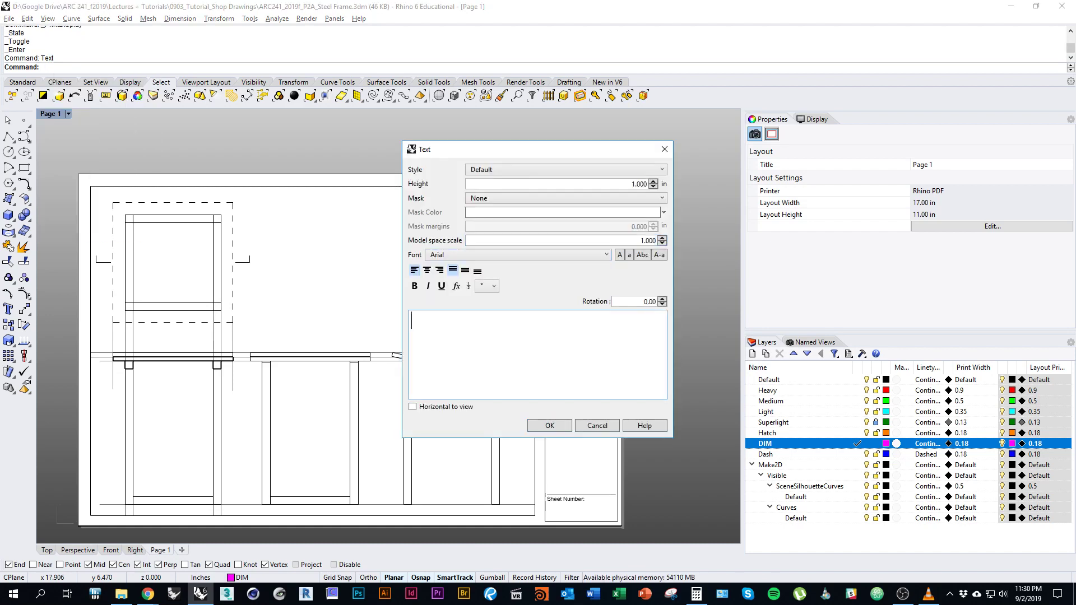
{"action": "left_click_drag", "start_coordinate": [505, 149], "coordinate": [277, 155]}
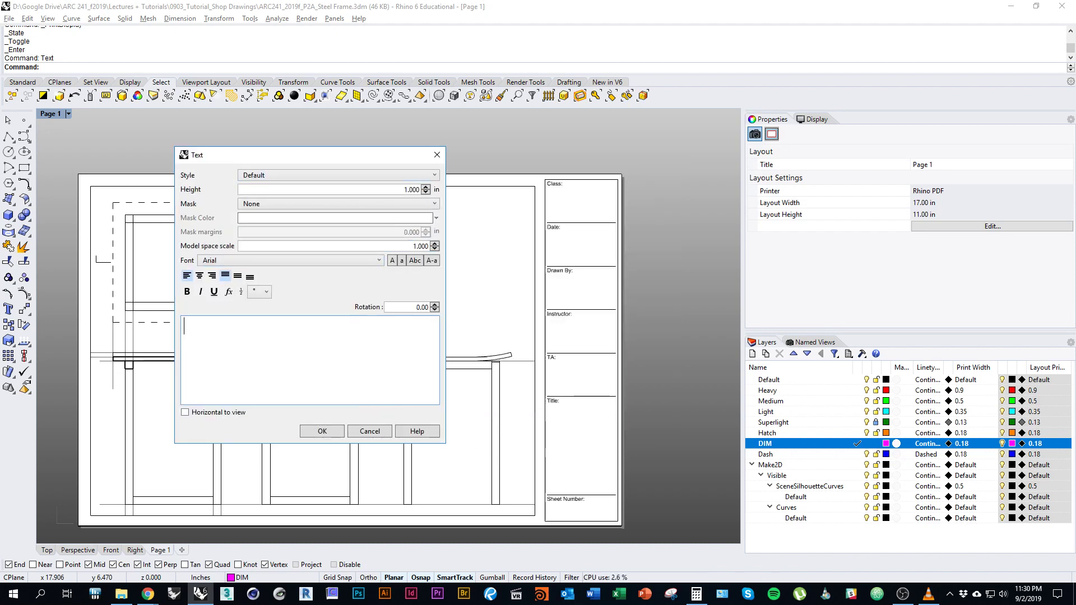
{"action": "type", "text": "ARC 241"}
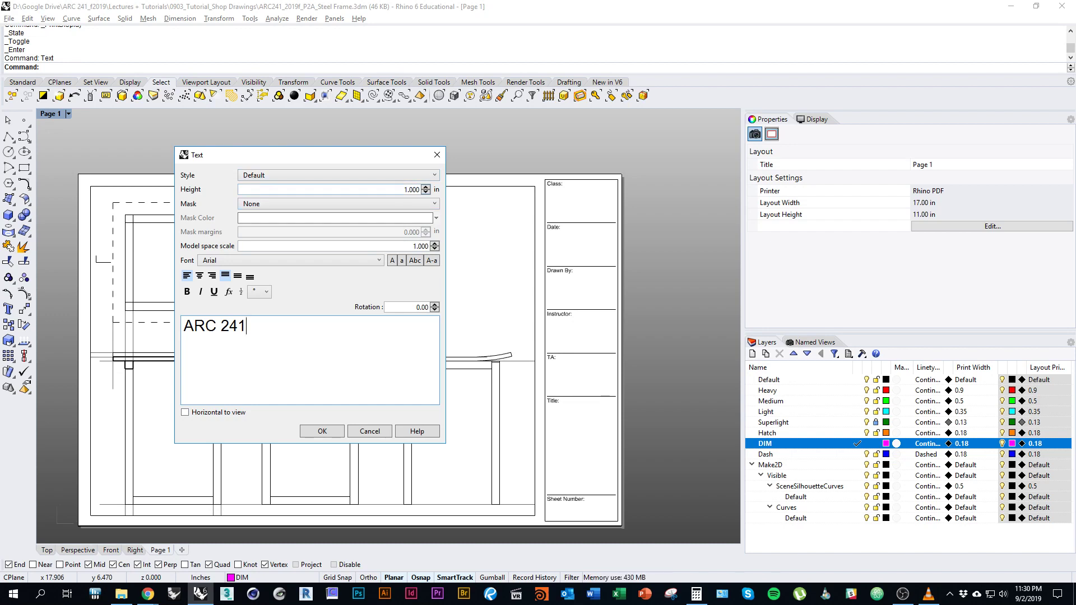
{"action": "double_click", "coordinate": [411, 189]}
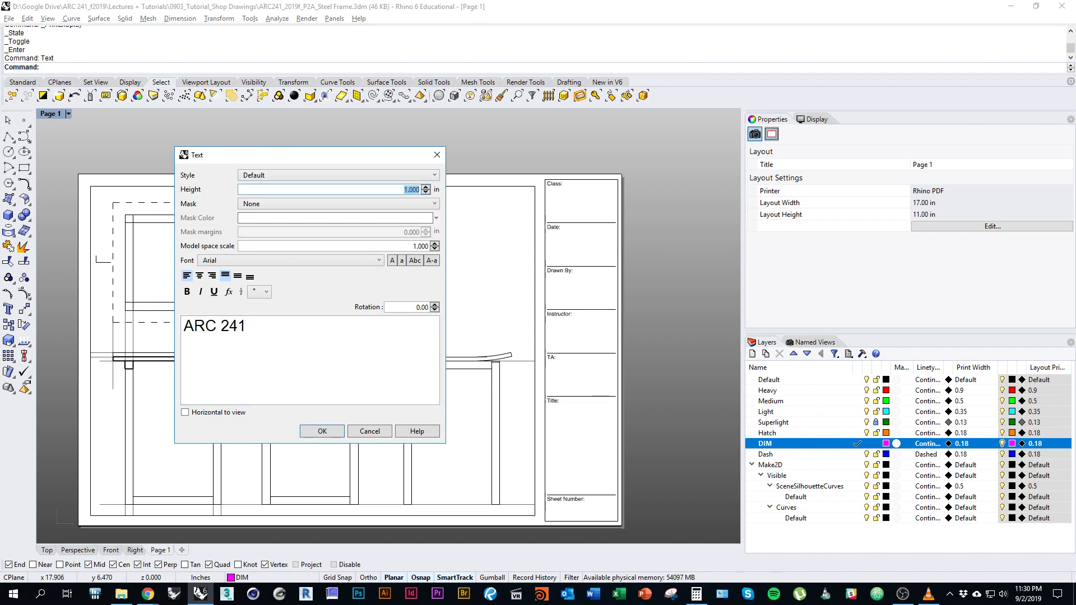
{"action": "type", "text": ".25"}
{"action": "key", "text": "Return"}
{"action": "scroll", "coordinate": [564, 207], "scroll_direction": "up", "scroll_amount": 3}
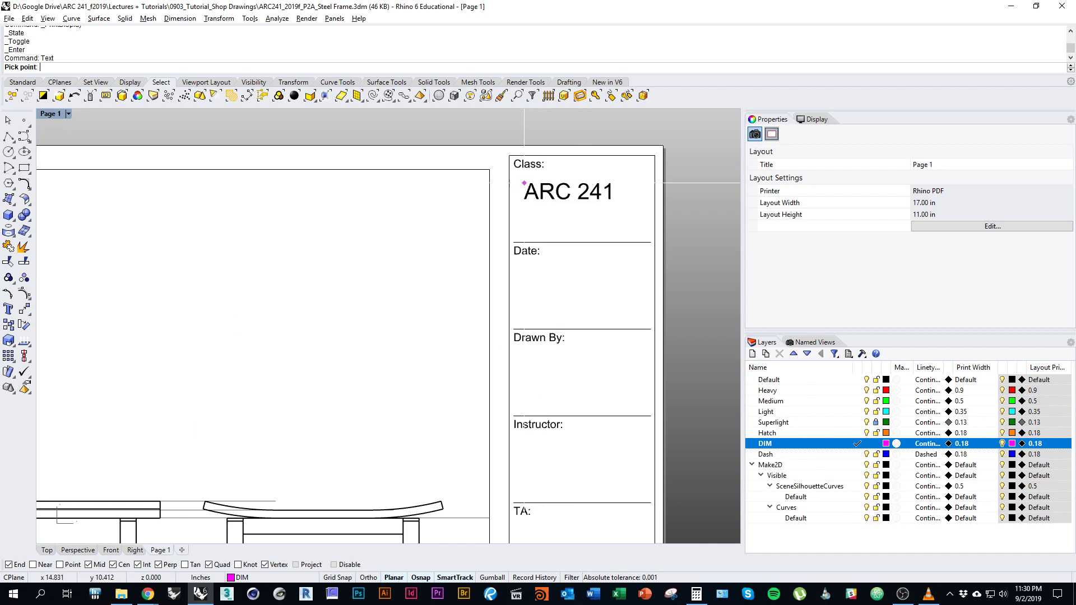
{"action": "left_click", "coordinate": [516, 183]}
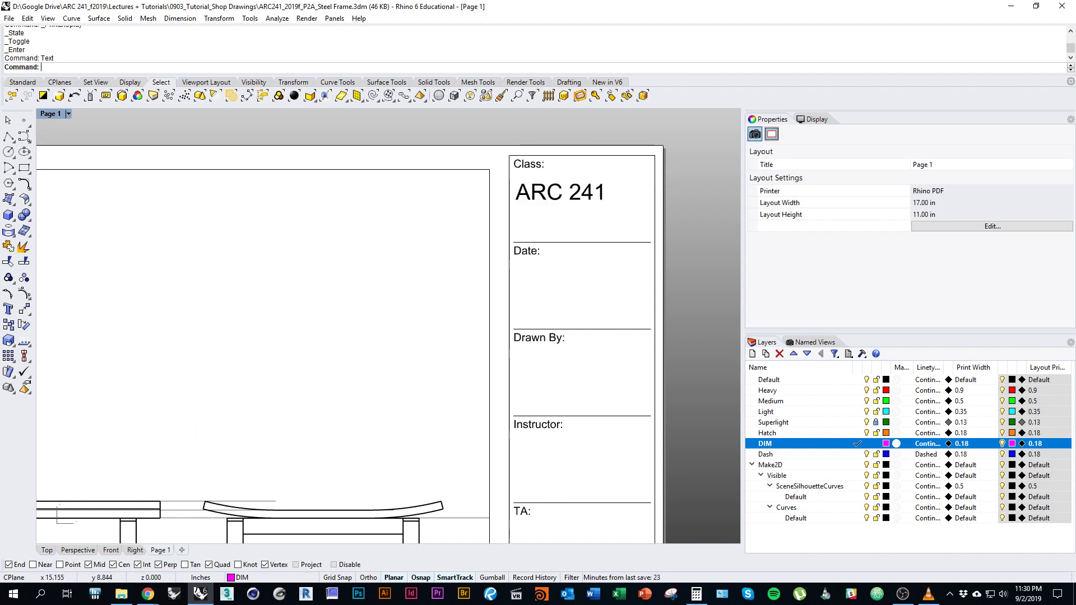
{"action": "scroll", "coordinate": [523, 227], "scroll_direction": "down", "scroll_amount": 3}
Copy the ARC 241 text from the Class box down into the Date box.
{"action": "left_click", "coordinate": [552, 213]}
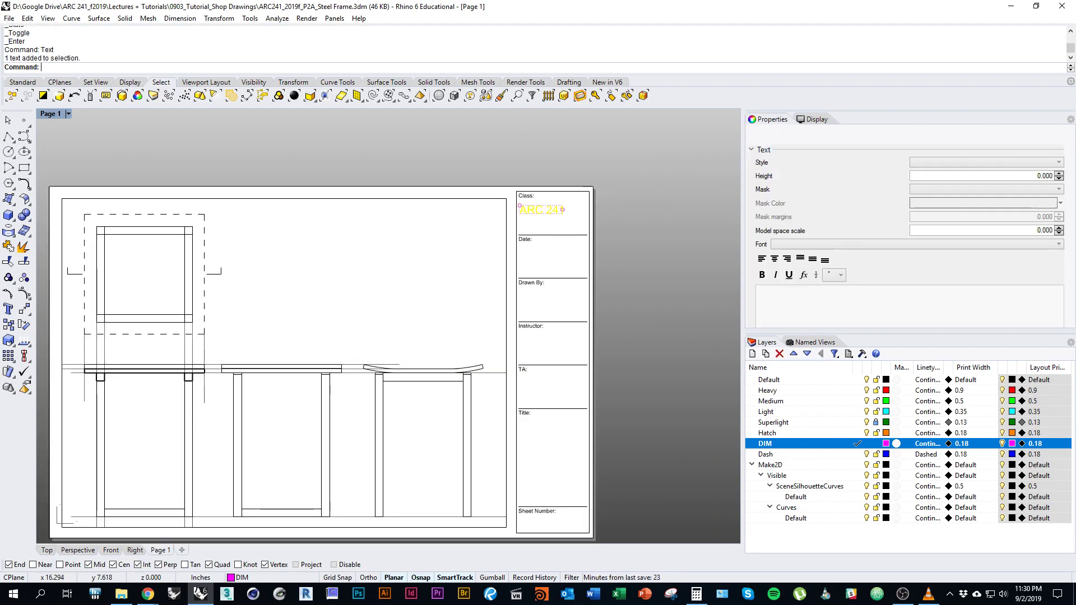
{"action": "right_click_drag", "start_coordinate": [562, 320], "coordinate": [550, 268]}
{"action": "scroll", "coordinate": [551, 269], "scroll_direction": "up", "scroll_amount": 5}
{"action": "type", "text": "co"}
{"action": "key", "text": "Return"}
{"action": "right_click_drag", "start_coordinate": [544, 182], "coordinate": [553, 293]}
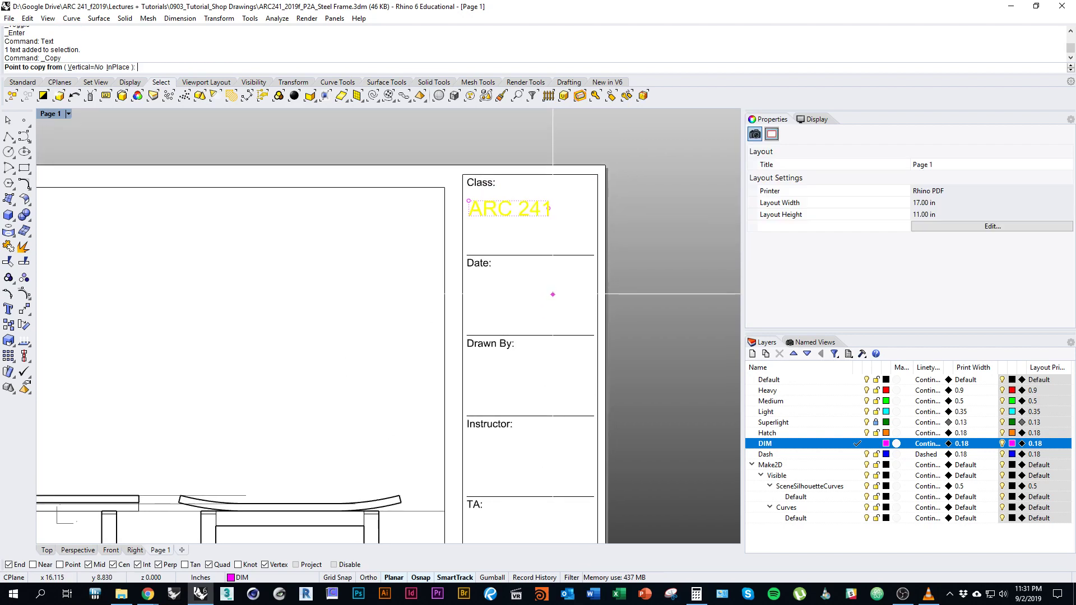
{"action": "right_click_drag", "start_coordinate": [506, 207], "coordinate": [512, 166]}
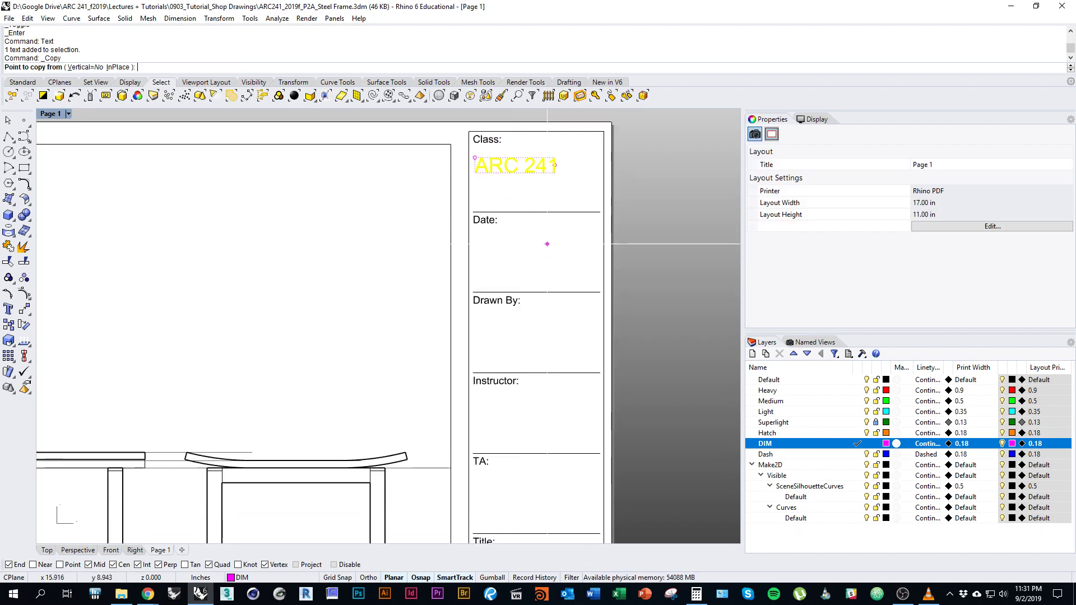
{"action": "left_click", "coordinate": [540, 240]}
{"action": "left_click", "coordinate": [540, 321], "text": "shift"}
Place further ARC 241 copies under Instructor, TA, Title and Sheet Number.
{"action": "right_click_drag", "start_coordinate": [541, 337], "coordinate": [541, 208], "text": "shift"}
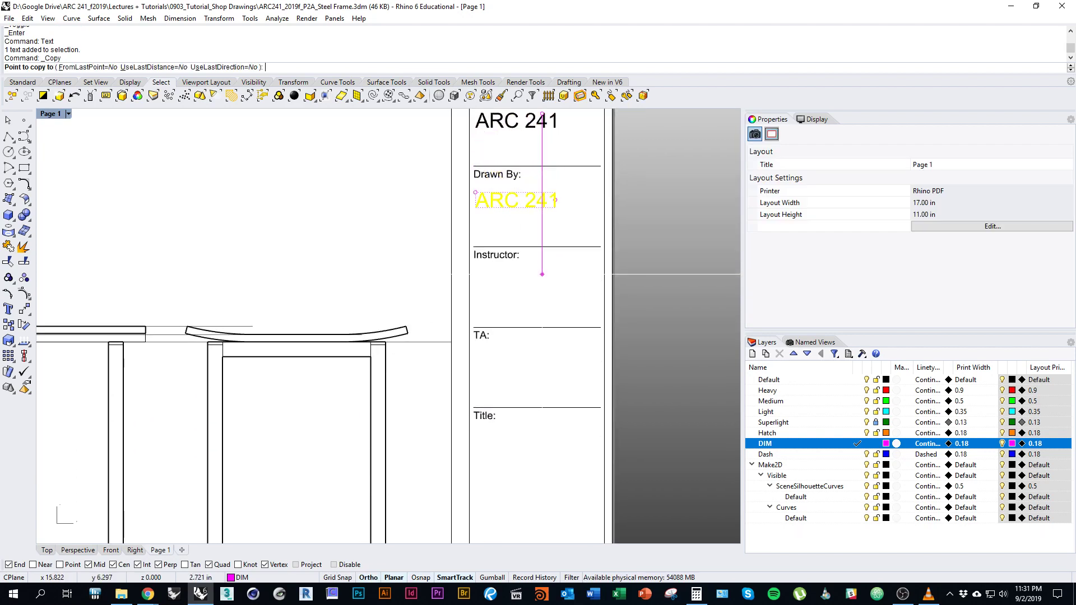
{"action": "right_click_drag", "start_coordinate": [540, 313], "coordinate": [541, 214]}
{"action": "left_click", "coordinate": [541, 255]}
{"action": "right_click_drag", "start_coordinate": [540, 255], "coordinate": [541, 191]}
{"action": "left_click", "coordinate": [540, 264]}
{"action": "right_click_drag", "start_coordinate": [533, 339], "coordinate": [542, 221]}
{"action": "left_click", "coordinate": [542, 289]}
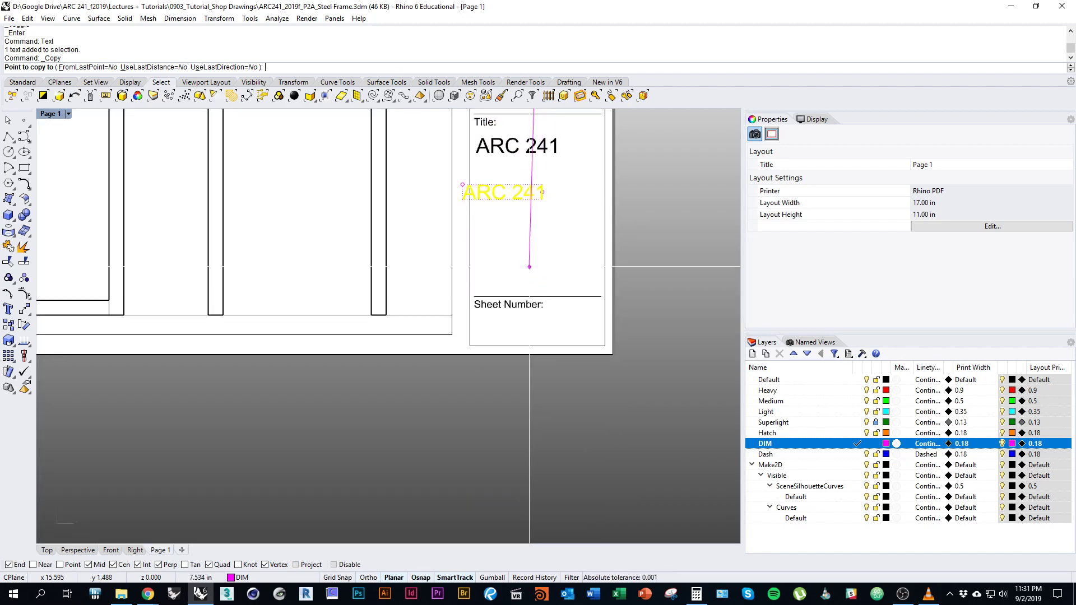
{"action": "left_click", "coordinate": [541, 402]}
{"action": "key", "text": "Return"}
Select the Date copy of ARC 241 and highlight its contents for editing.
{"action": "right_click_drag", "start_coordinate": [515, 325], "coordinate": [497, 499]}
{"action": "scroll", "coordinate": [525, 281], "scroll_direction": "up", "scroll_amount": 2}
{"action": "key", "text": "Escape"}
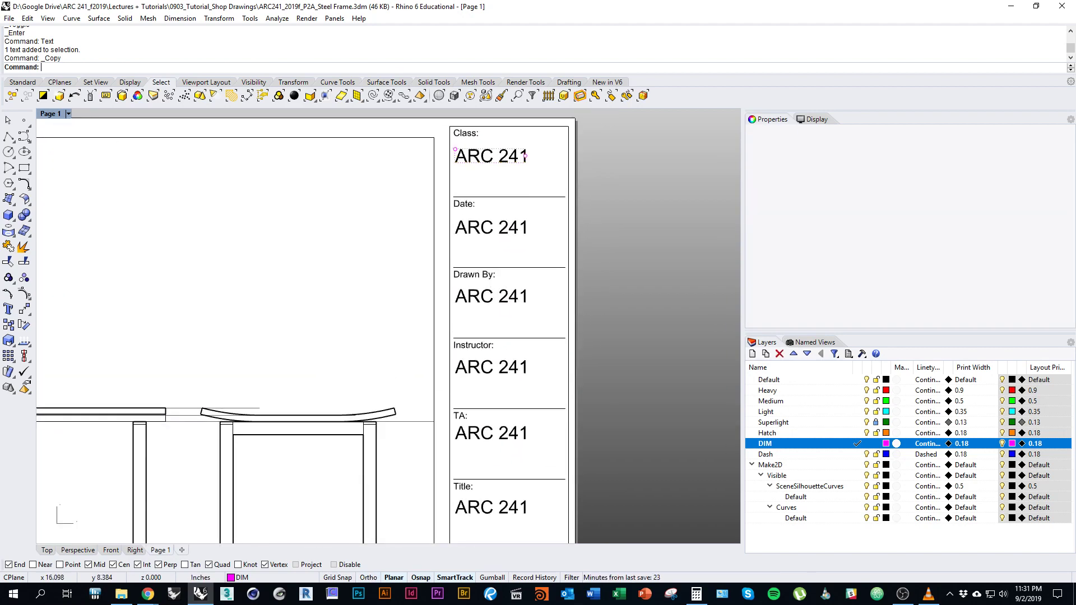
{"action": "left_click", "coordinate": [501, 243]}
{"action": "left_click_drag", "start_coordinate": [822, 296], "coordinate": [759, 295]}
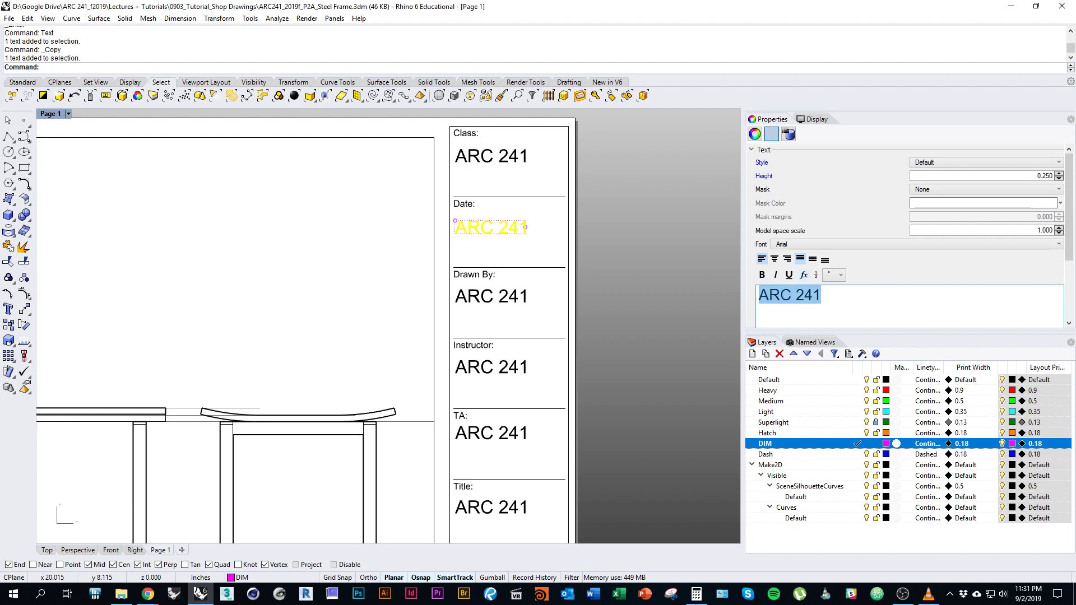
Replace the Date entry with 09/02/2019.
{"action": "left_click", "coordinate": [822, 295]}
{"action": "key", "text": "ctrl+a"}
{"action": "type", "text": "09/02/"}
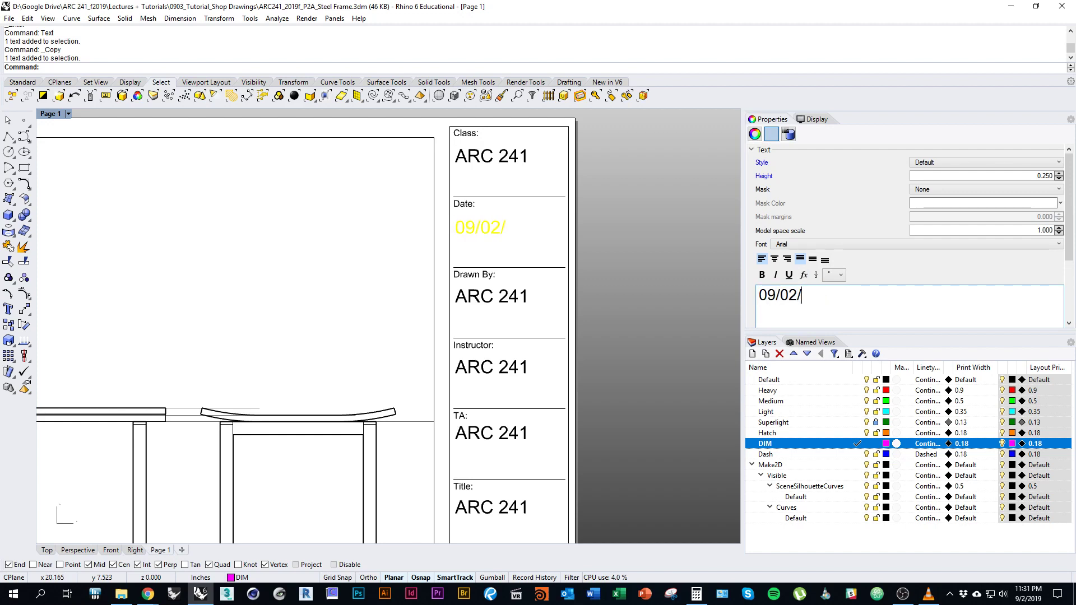
{"action": "type", "text": "0"}
{"action": "key", "text": "BackSpace"}
{"action": "type", "text": "2019"}
{"action": "key", "text": "Escape"}
Replace the ARC 241 text under Drawn By with the drafter's full name.
{"action": "left_click", "coordinate": [491, 296]}
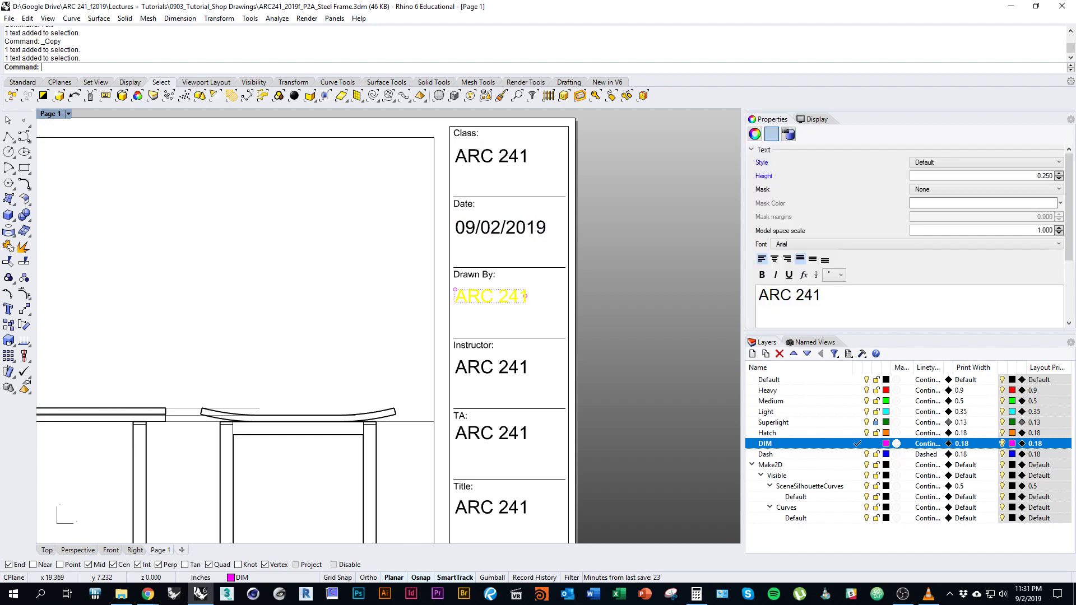
{"action": "left_click_drag", "start_coordinate": [823, 295], "coordinate": [758, 296]}
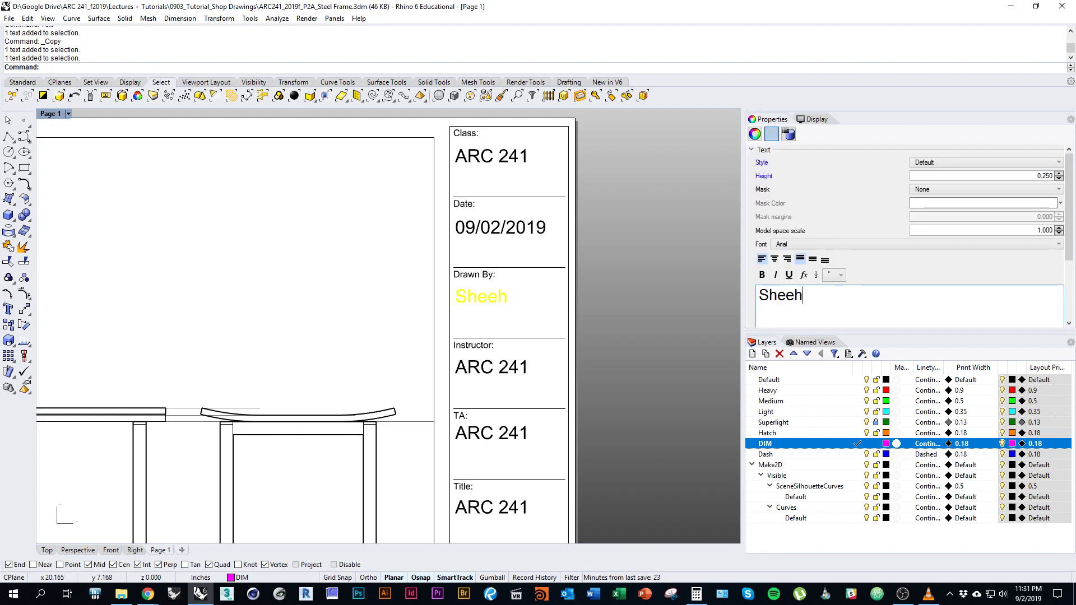
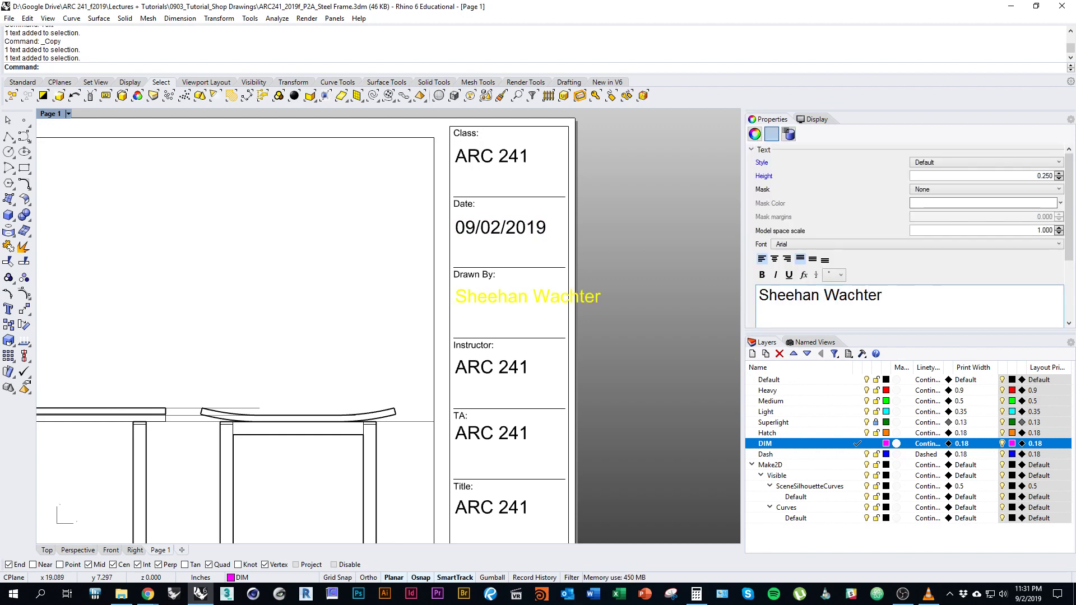
{"action": "key", "text": "Escape"}
{"action": "left_click", "coordinate": [549, 297]}
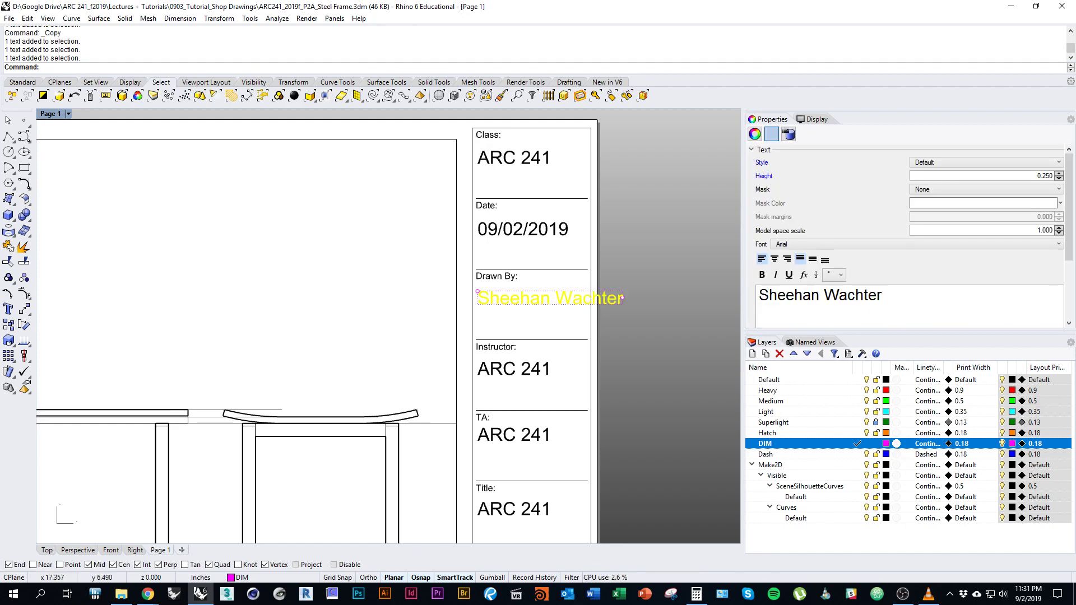
{"action": "left_click", "coordinate": [620, 299]}
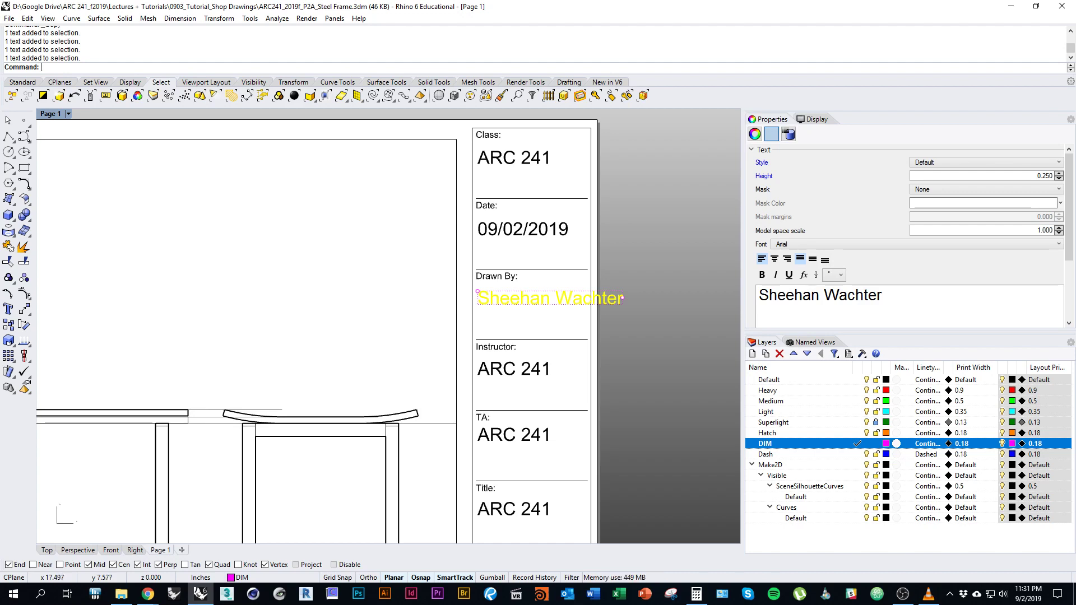
{"action": "left_click", "coordinate": [620, 310]}
{"action": "left_click_drag", "start_coordinate": [611, 311], "coordinate": [574, 313]}
{"action": "key", "text": "Escape"}
Pan to the Instructor box and select its ARC 241 placeholder text.
{"action": "key", "text": "Left"}
{"action": "key", "text": "Down"}
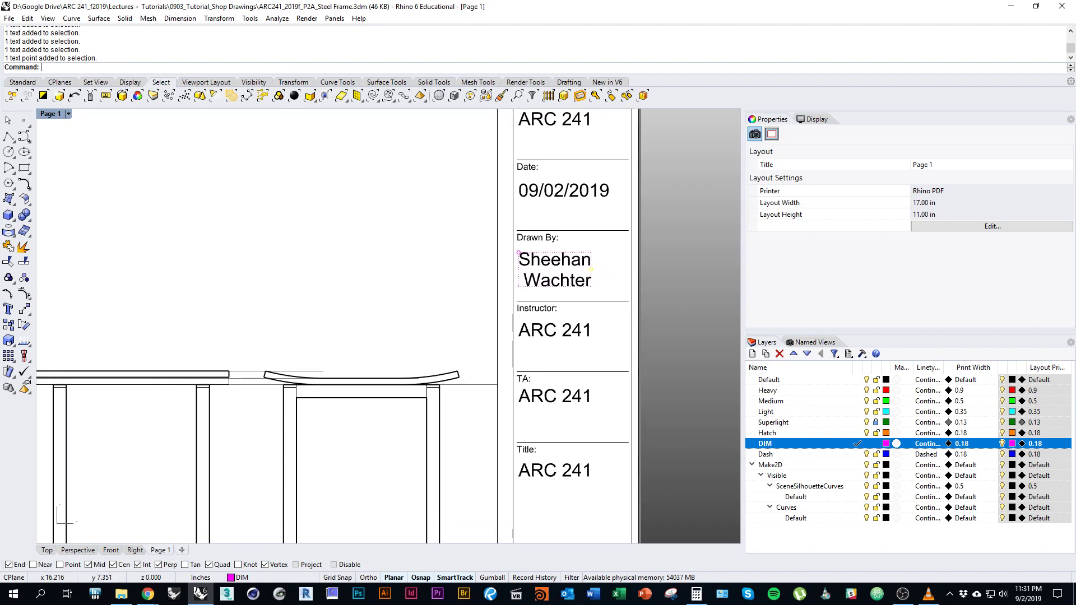
{"action": "key", "text": "Up"}
{"action": "key", "text": "Right"}
{"action": "key", "text": "Right"}
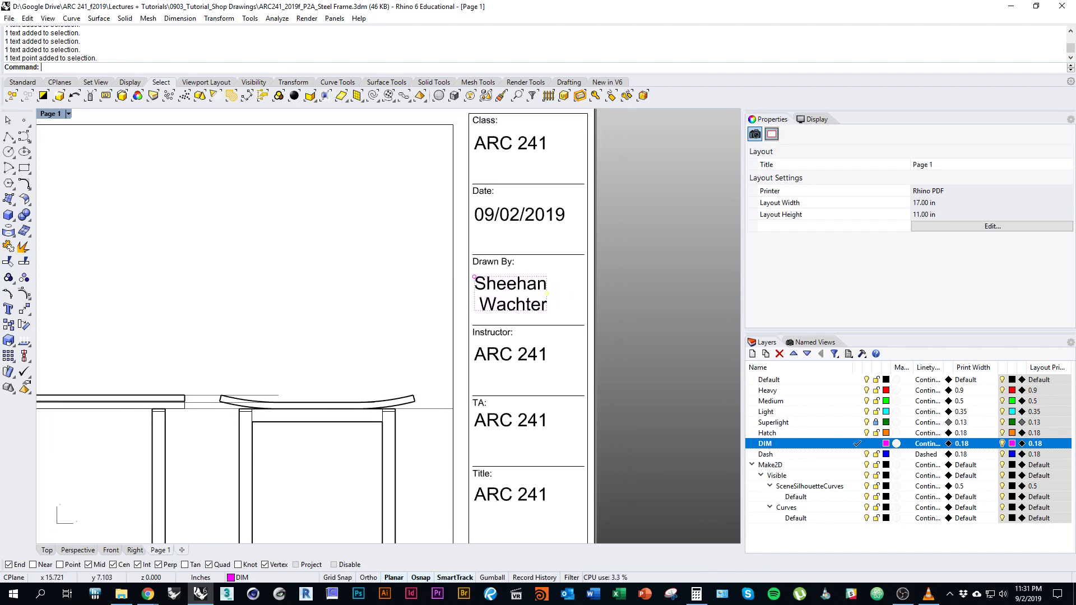
{"action": "key", "text": "Right"}
{"action": "key", "text": "Down"}
{"action": "key", "text": "Right"}
{"action": "key", "text": "Down"}
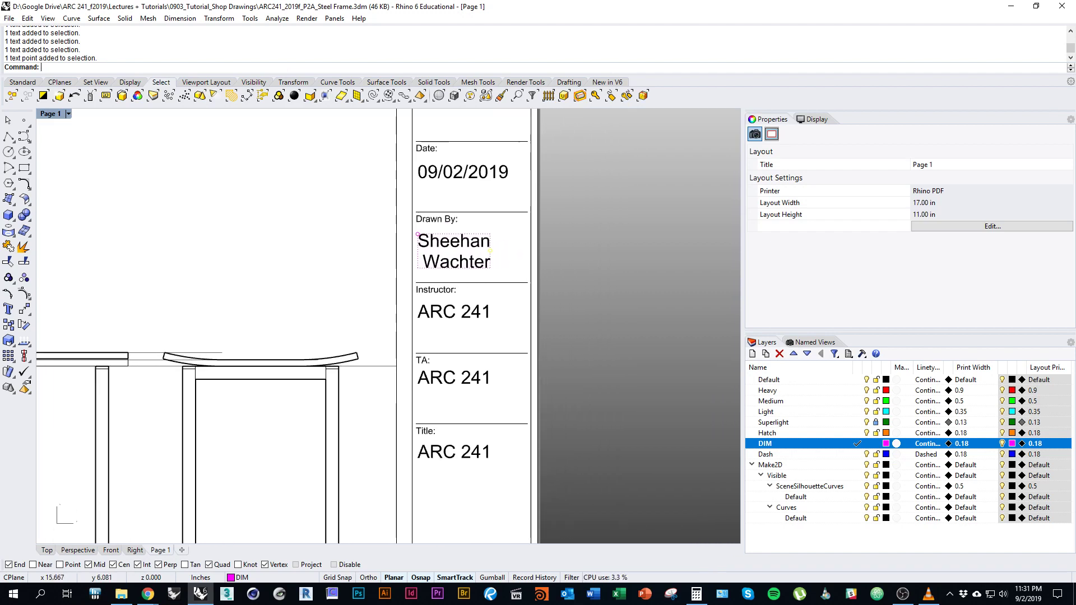
{"action": "key", "text": "Left"}
{"action": "key", "text": "Left"}
{"action": "key", "text": "Left"}
{"action": "key", "text": "Left"}
{"action": "key", "text": "Up"}
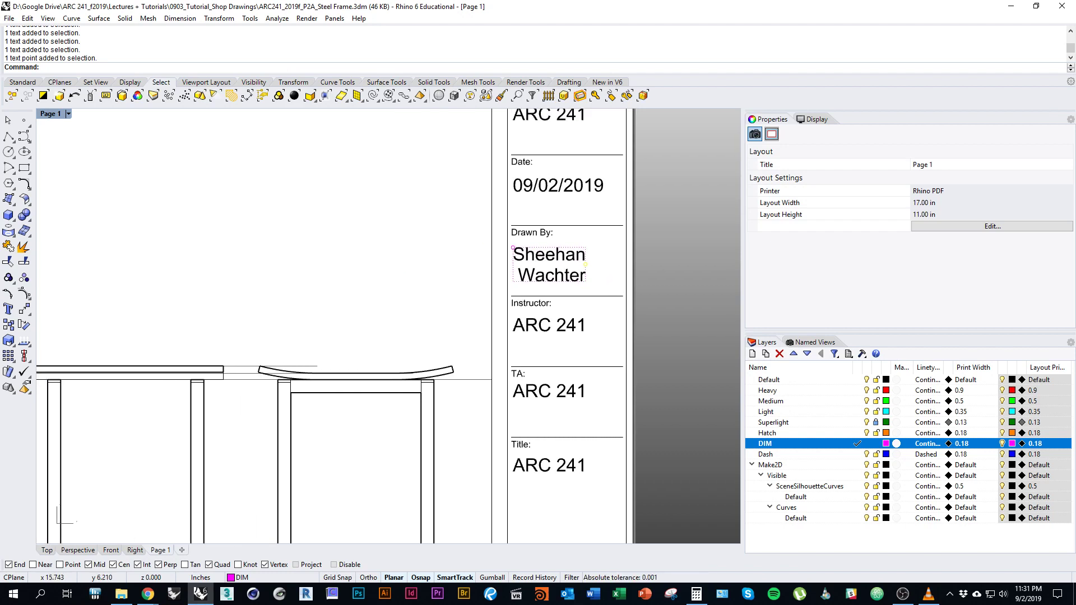
{"action": "key", "text": "Right"}
{"action": "key", "text": "Down"}
{"action": "left_click", "coordinate": [504, 298]}
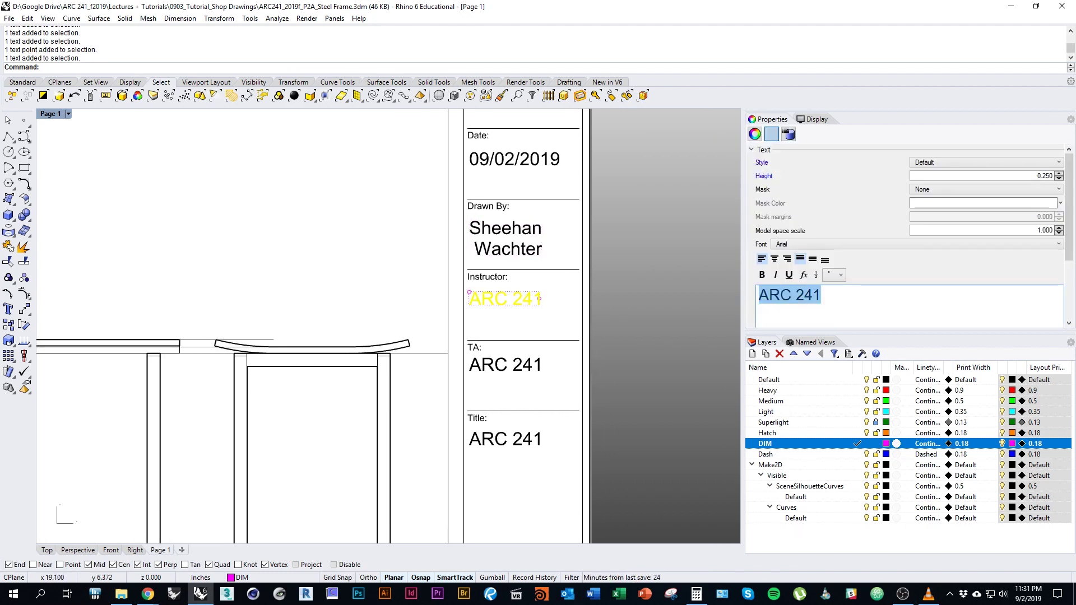
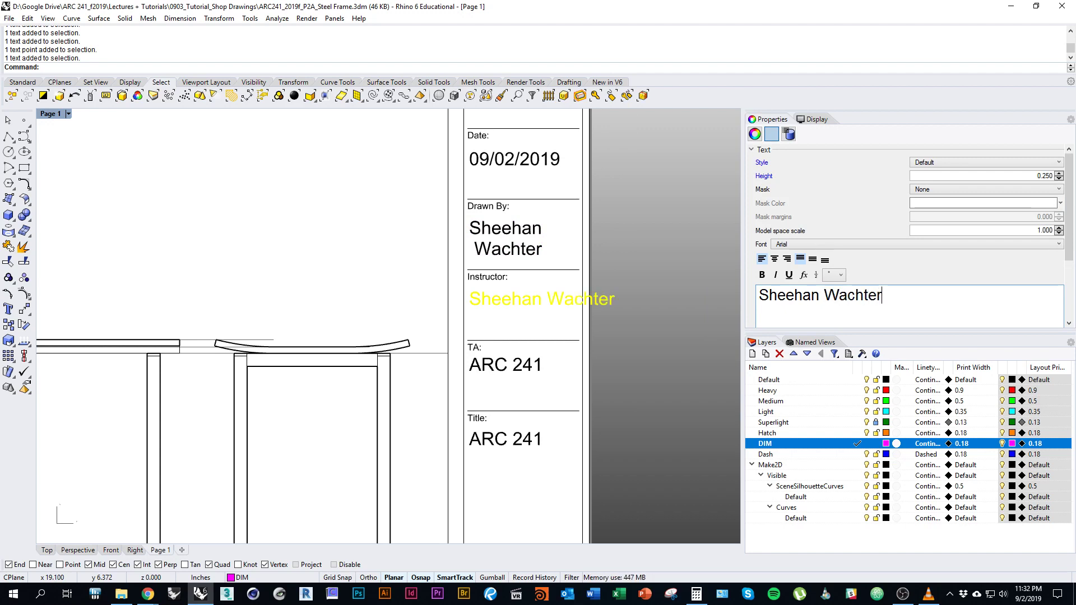
Replace the Instructor placeholder with the instructor's name, undoing an accidental move.
{"action": "key", "text": "Escape"}
{"action": "left_click", "coordinate": [614, 301]}
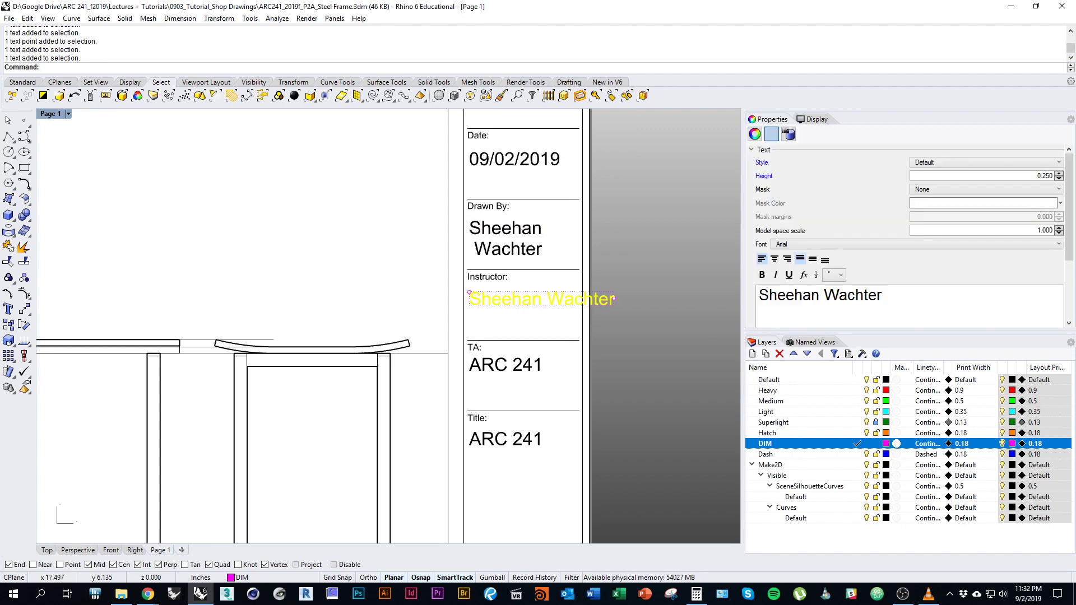
{"action": "left_click_drag", "start_coordinate": [615, 301], "coordinate": [588, 297]}
{"action": "key", "text": "ctrl+z"}
{"action": "key", "text": "Escape"}
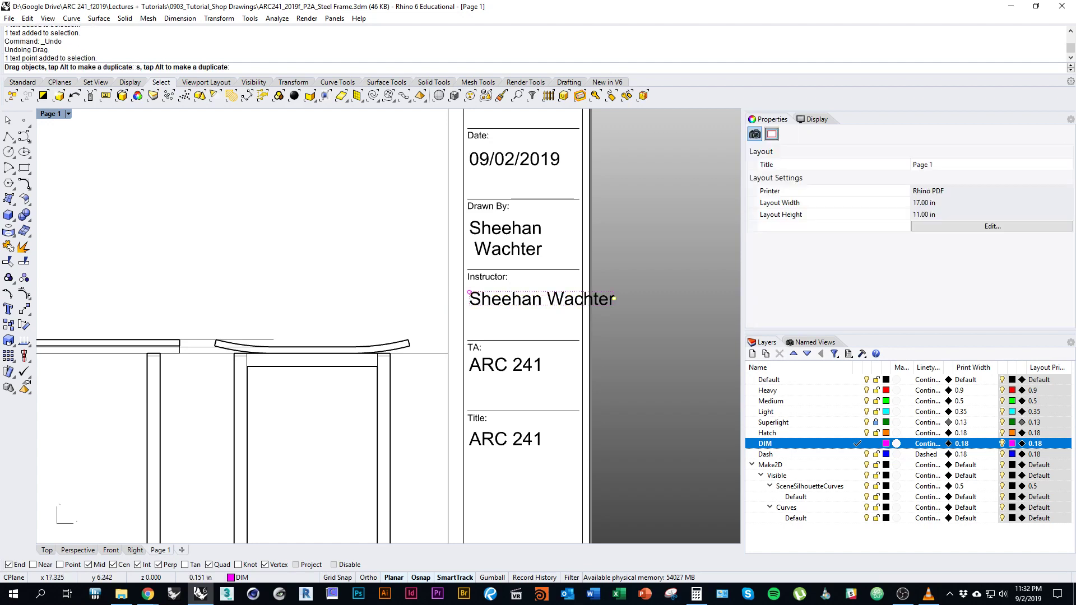
Replace the TA placeholder with the two TAs' names and narrow it to wrap.
{"action": "left_click", "coordinate": [505, 365]}
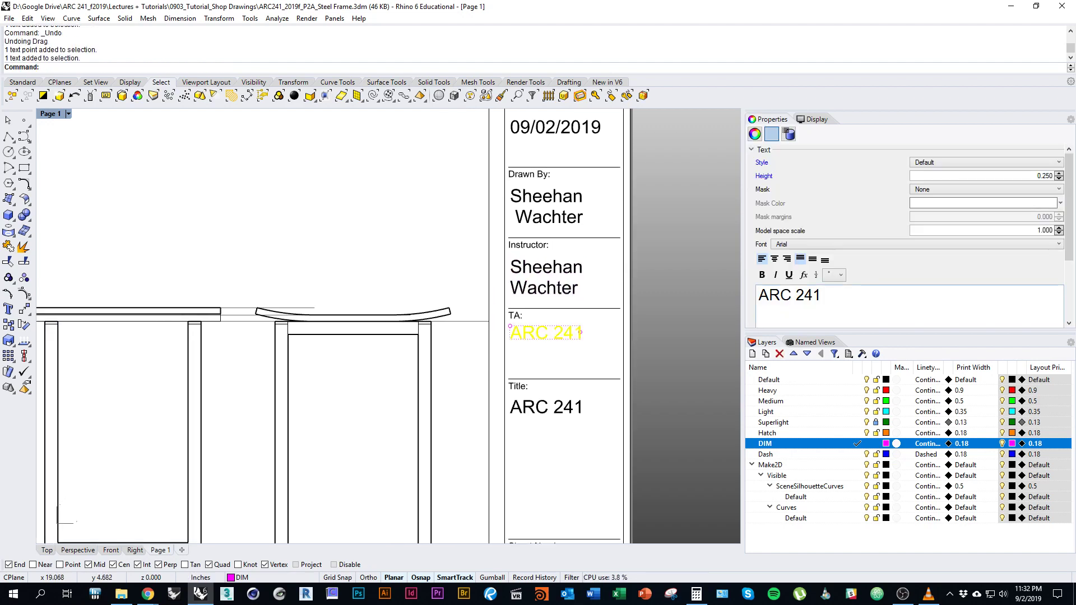
{"action": "key", "text": "ctrl+a"}
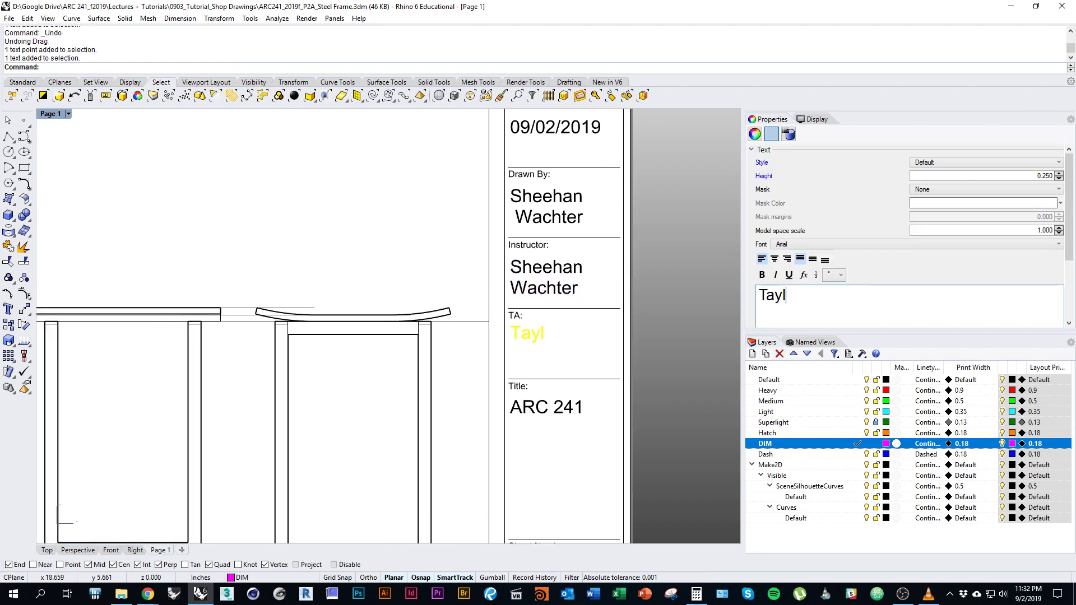
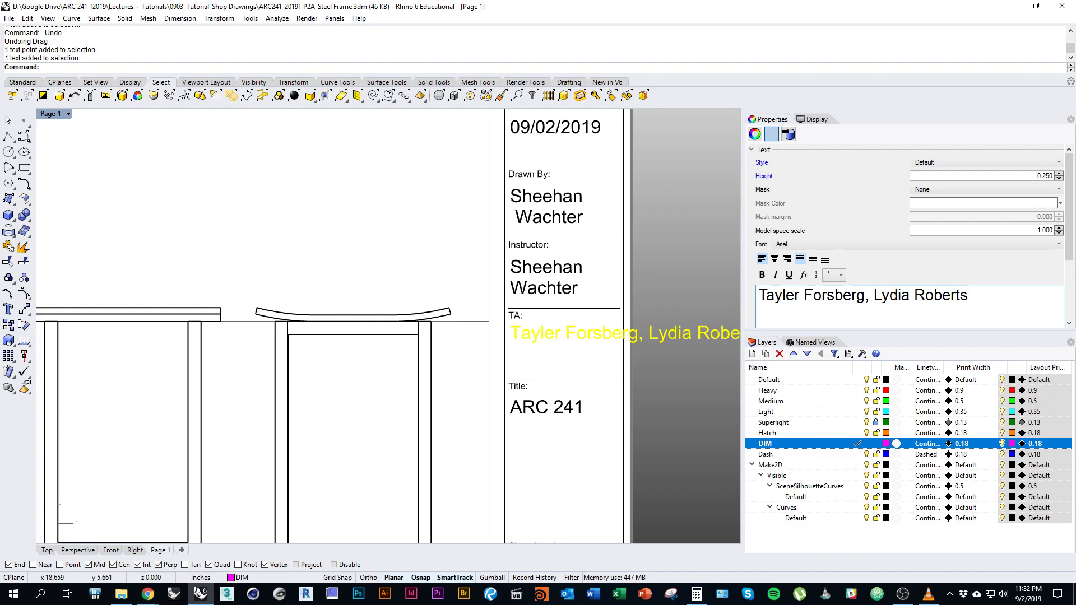
{"action": "key", "text": "Escape"}
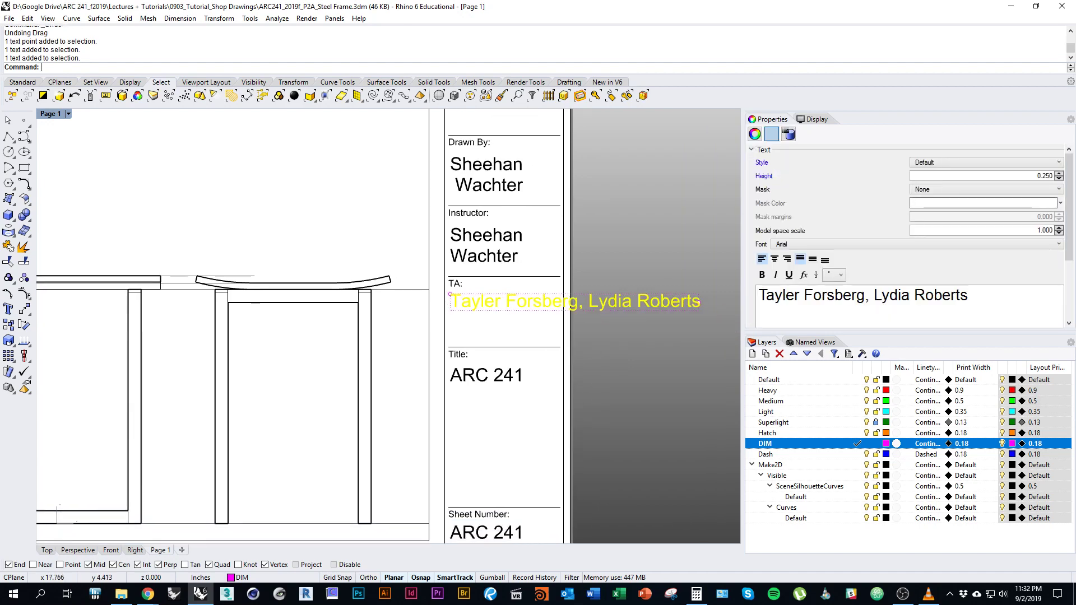
{"action": "left_click_drag", "start_coordinate": [698, 303], "coordinate": [575, 302]}
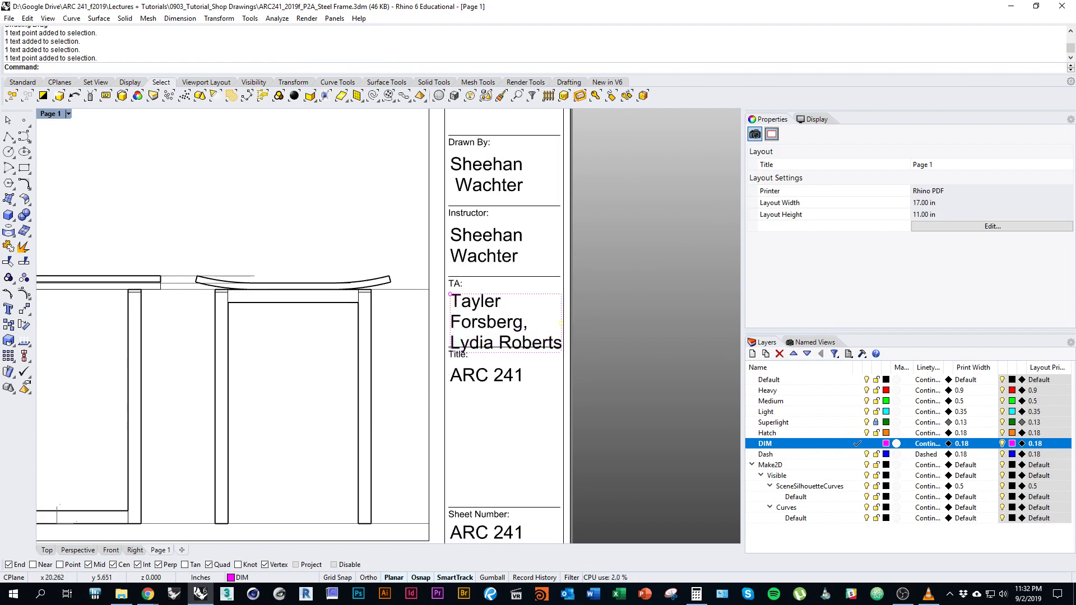
Shrink the TA names text to a height of 0.125.
{"action": "left_click", "coordinate": [493, 322]}
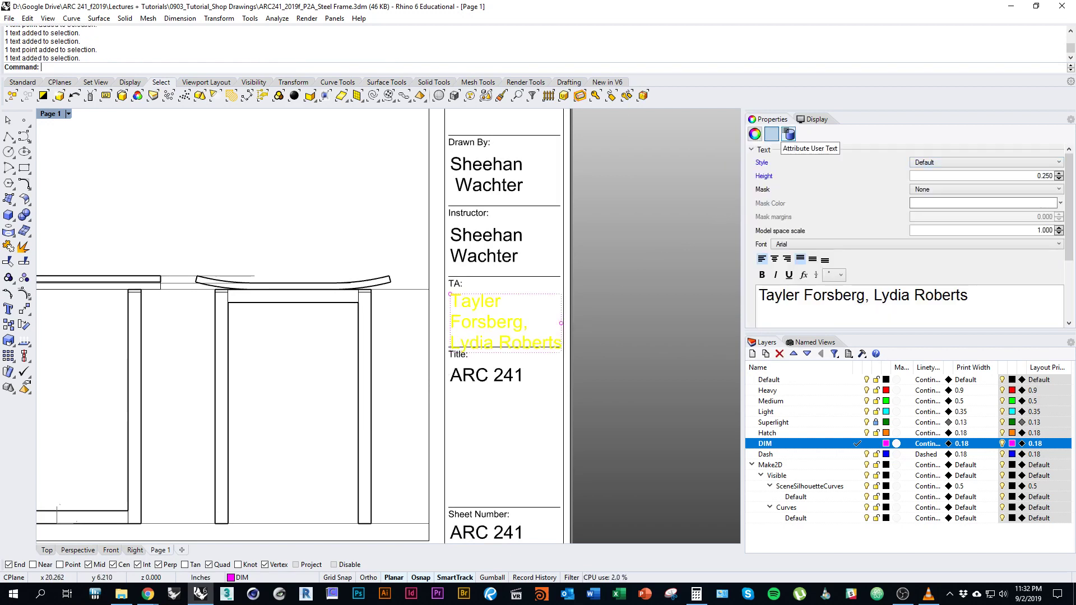
{"action": "double_click", "coordinate": [1046, 175]}
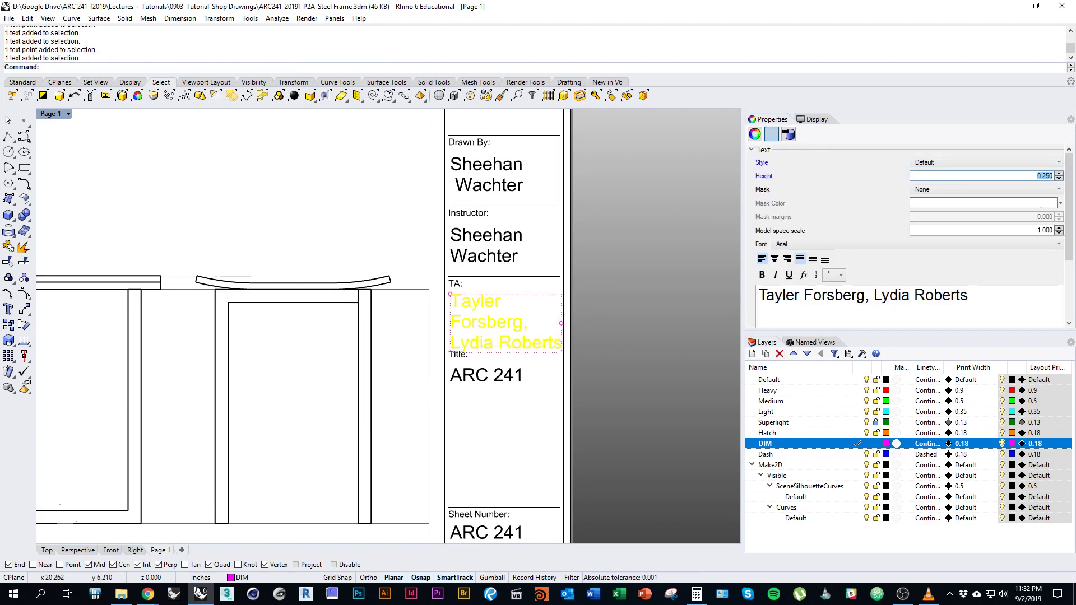
{"action": "type", "text": ".125"}
{"action": "key", "text": "Return"}
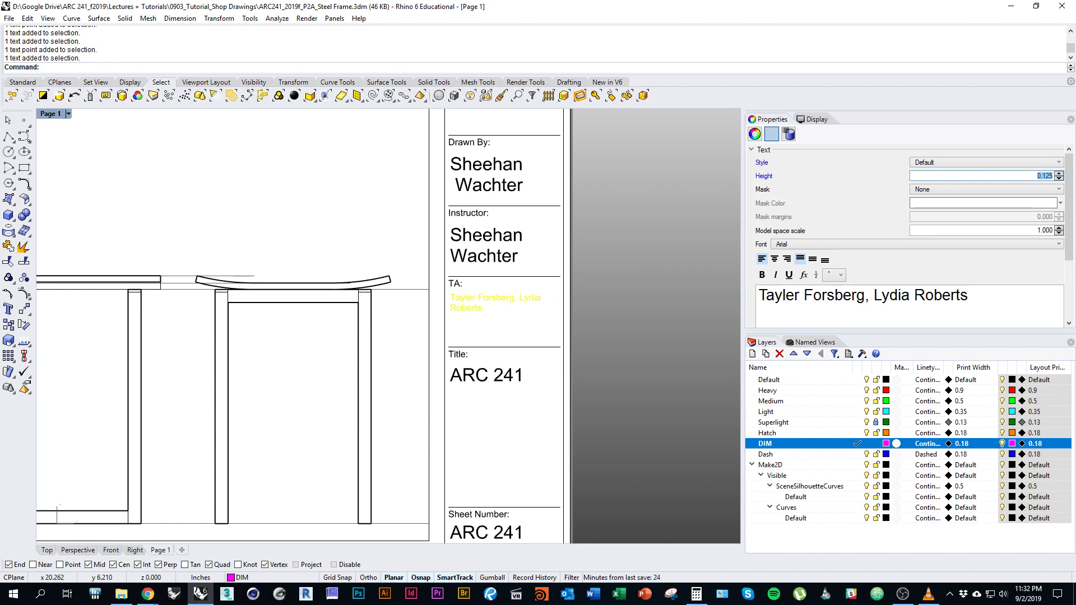
{"action": "key", "text": "Escape"}
{"action": "left_click", "coordinate": [529, 293]}
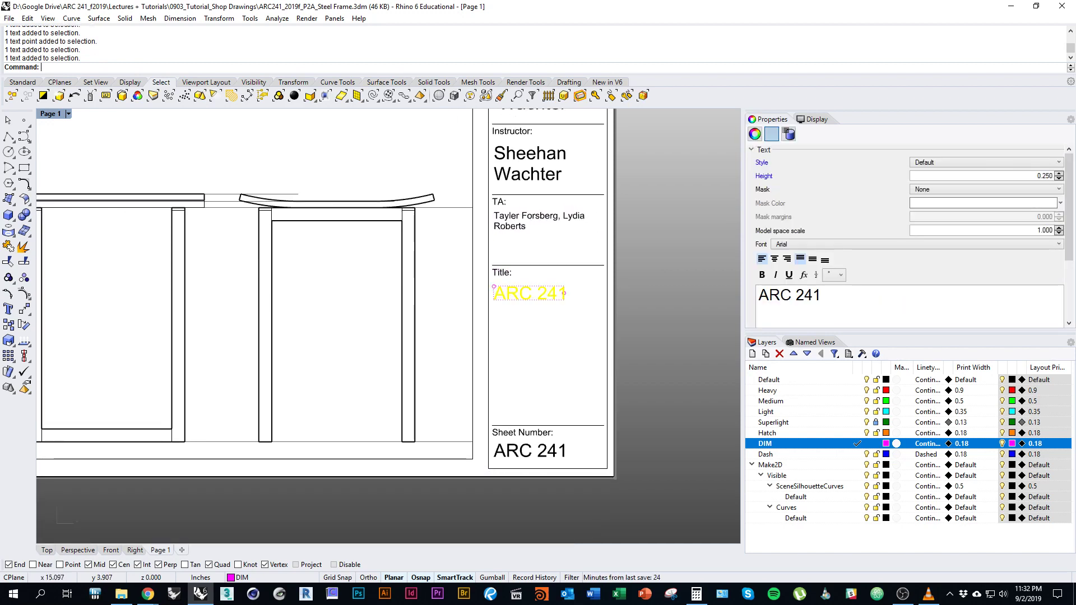
Replace the ARC 241 title with 'Assignment 2A, Shop Drawing, Steel Frame'.
{"action": "left_click", "coordinate": [825, 296]}
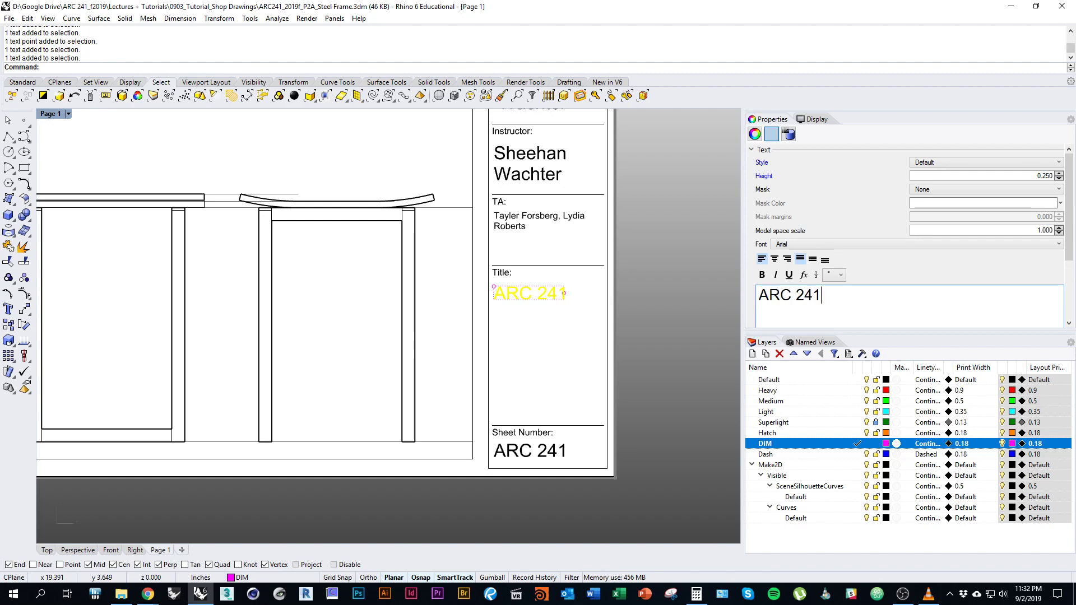
{"action": "left_click_drag", "start_coordinate": [825, 296], "coordinate": [754, 296]}
{"action": "right_click_drag", "start_coordinate": [312, 140], "coordinate": [348, 182]}
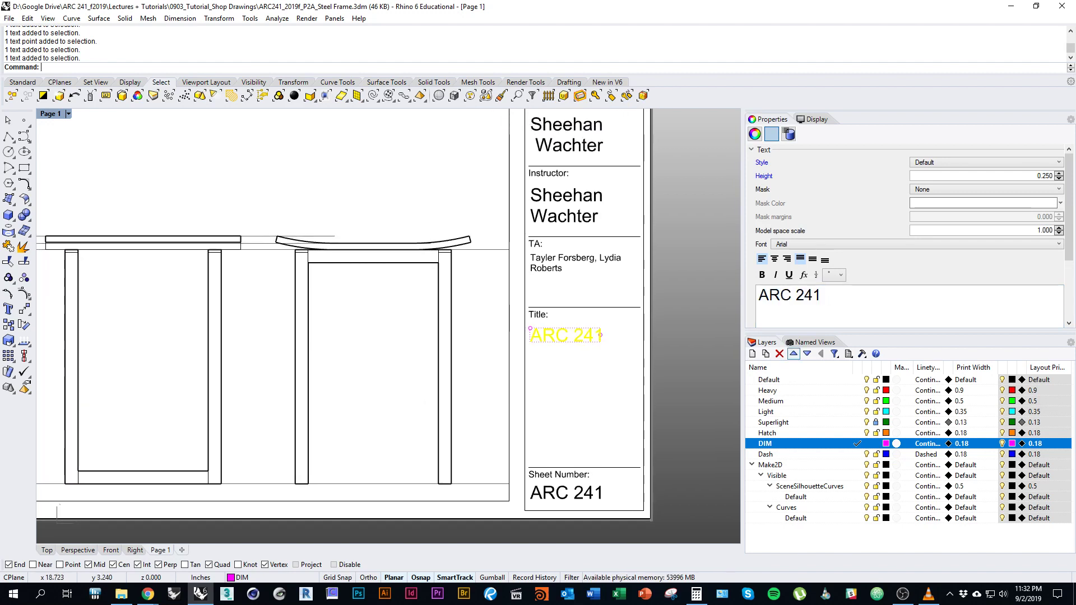
{"action": "left_click_drag", "start_coordinate": [823, 296], "coordinate": [757, 296]}
{"action": "type", "text": "Projec"}
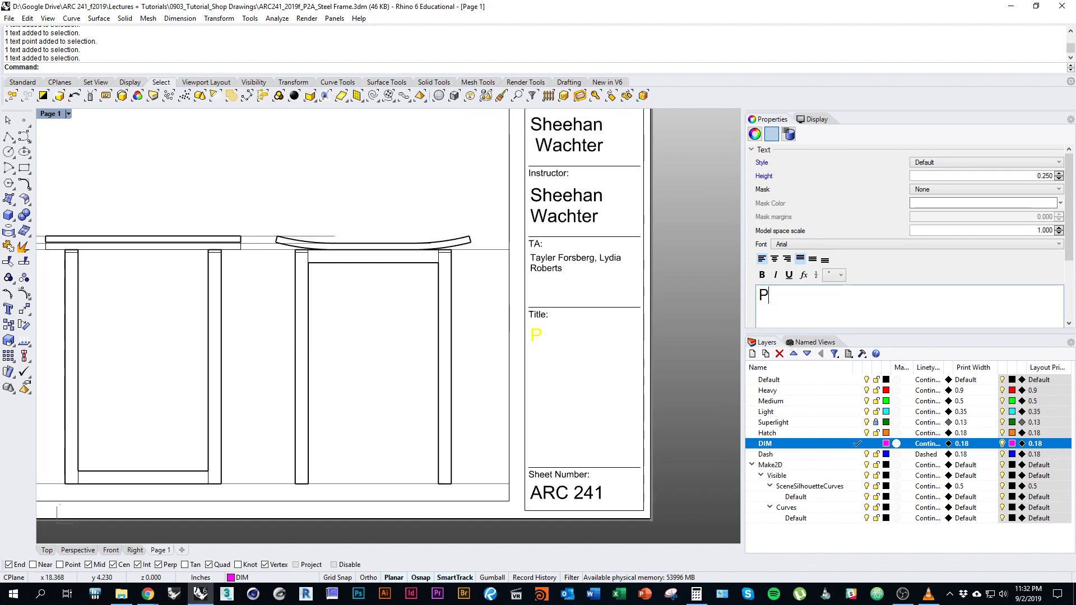
{"action": "key", "text": "BackSpace"}
{"action": "key", "text": "BackSpace"}
{"action": "key", "text": "BackSpace"}
{"action": "key", "text": "BackSpace"}
{"action": "key", "text": "BackSpace"}
{"action": "key", "text": "BackSpace"}
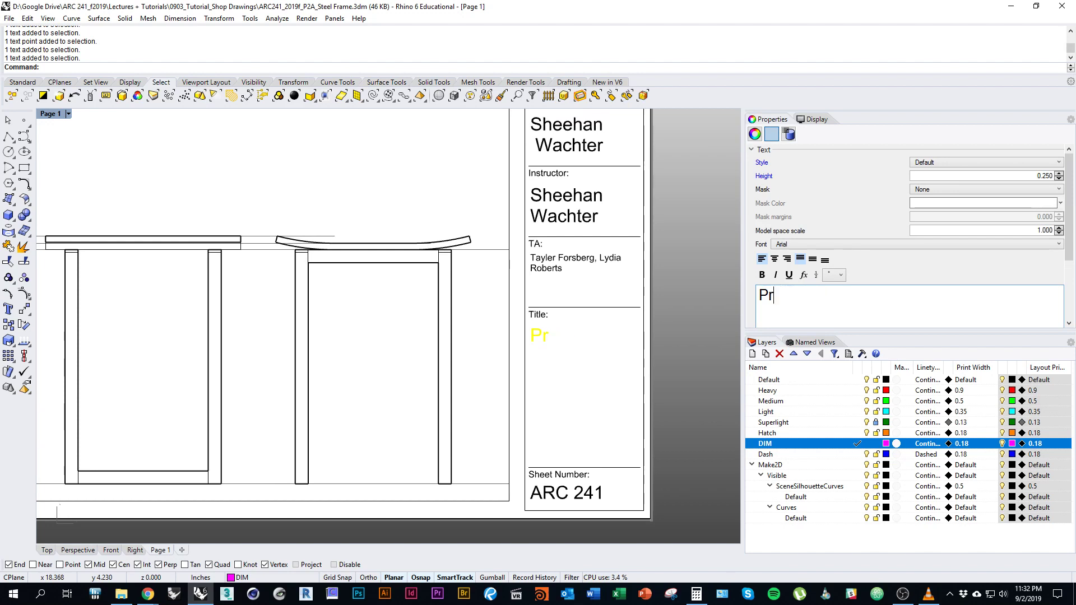
{"action": "type", "text": "Assinmg"}
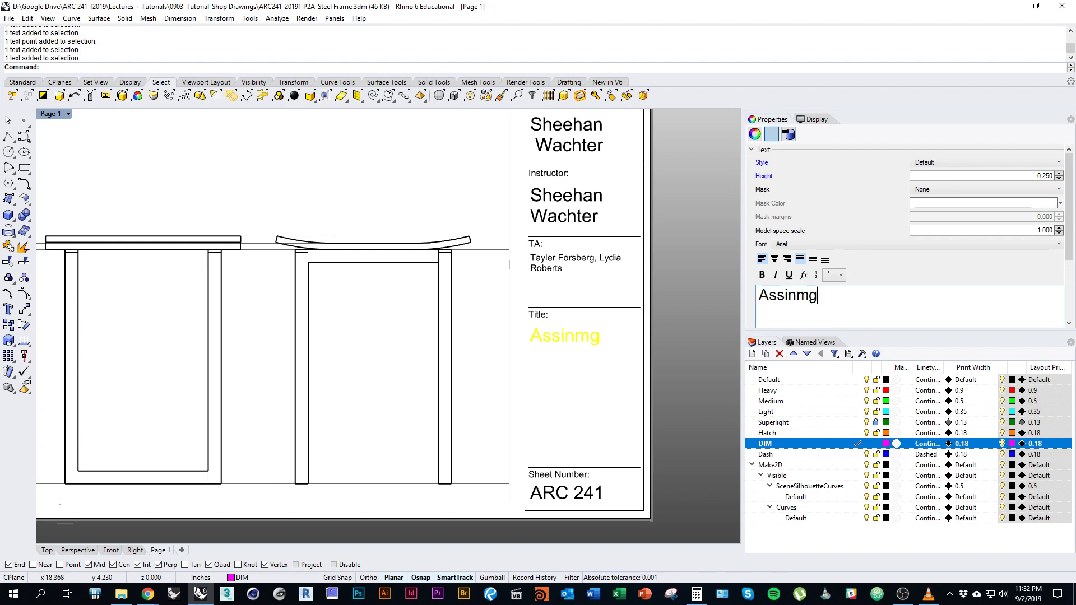
{"action": "key", "text": "BackSpace"}
{"action": "key", "text": "BackSpace"}
{"action": "key", "text": "BackSpace"}
{"action": "key", "text": "BackSpace"}
{"action": "type", "text": "ignment 2"}
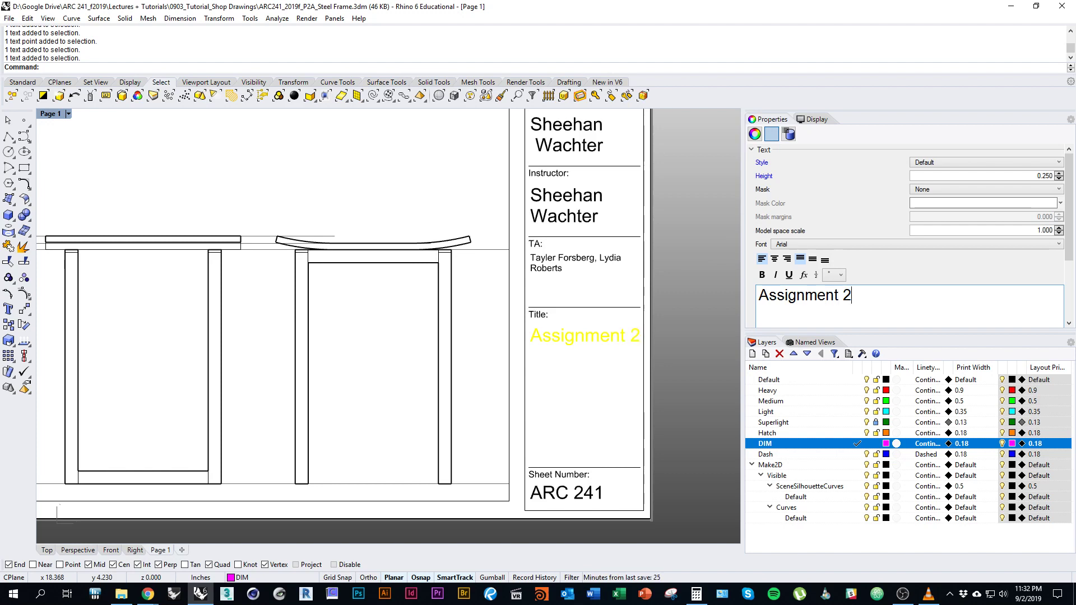
{"action": "type", "text": "A>"}
{"action": "key", "text": "BackSpace"}
{"action": "type", "text": ", Shop "}
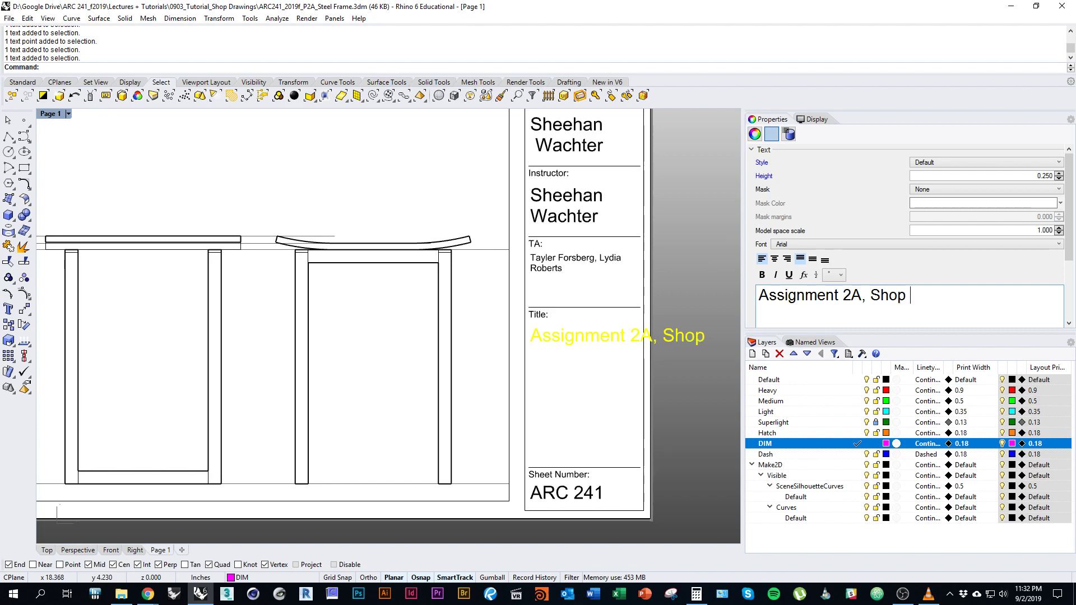
{"action": "type", "text": "Drawing"}
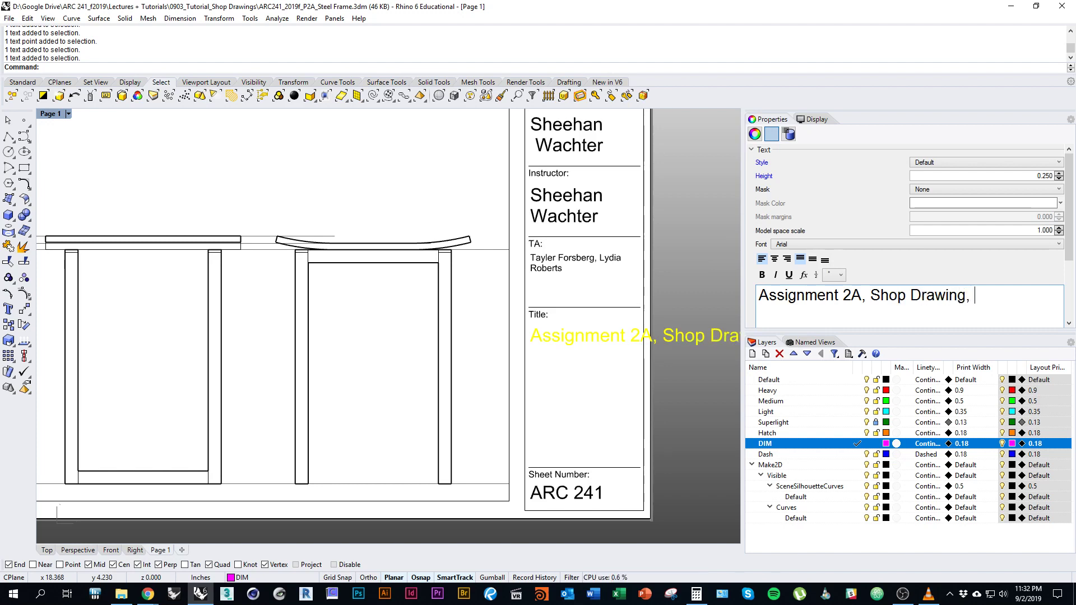
{"action": "type", "text": ", Steel Frame"}
Narrow the new title text so it wraps onto four lines inside the title box.
{"action": "key", "text": "Escape"}
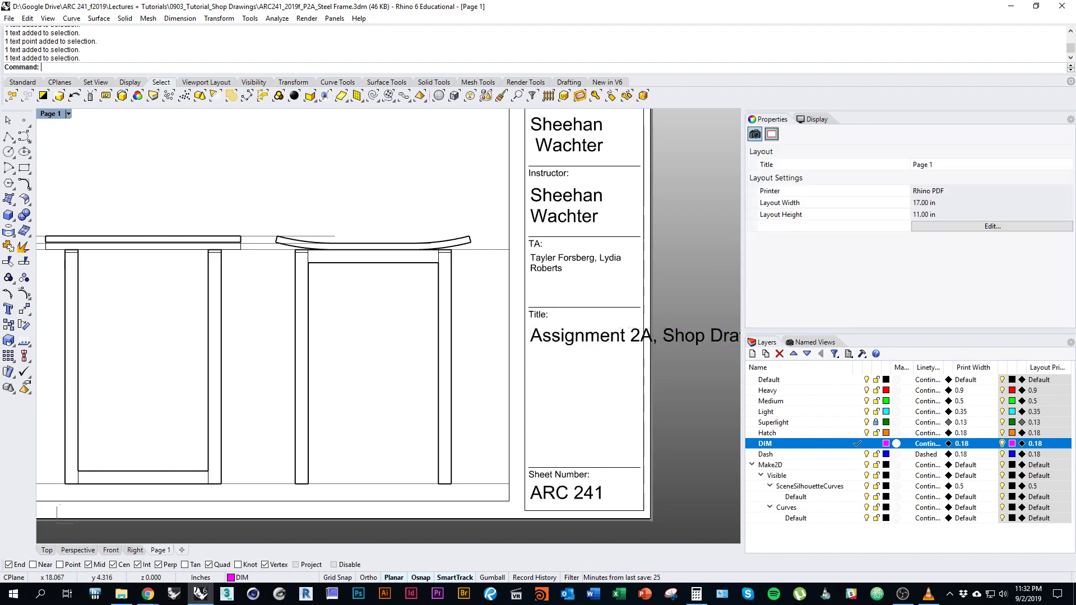
{"action": "right_click_drag", "start_coordinate": [710, 278], "coordinate": [570, 215]}
{"action": "left_click", "coordinate": [701, 280]}
{"action": "scroll", "coordinate": [636, 272], "scroll_direction": "down", "scroll_amount": 2}
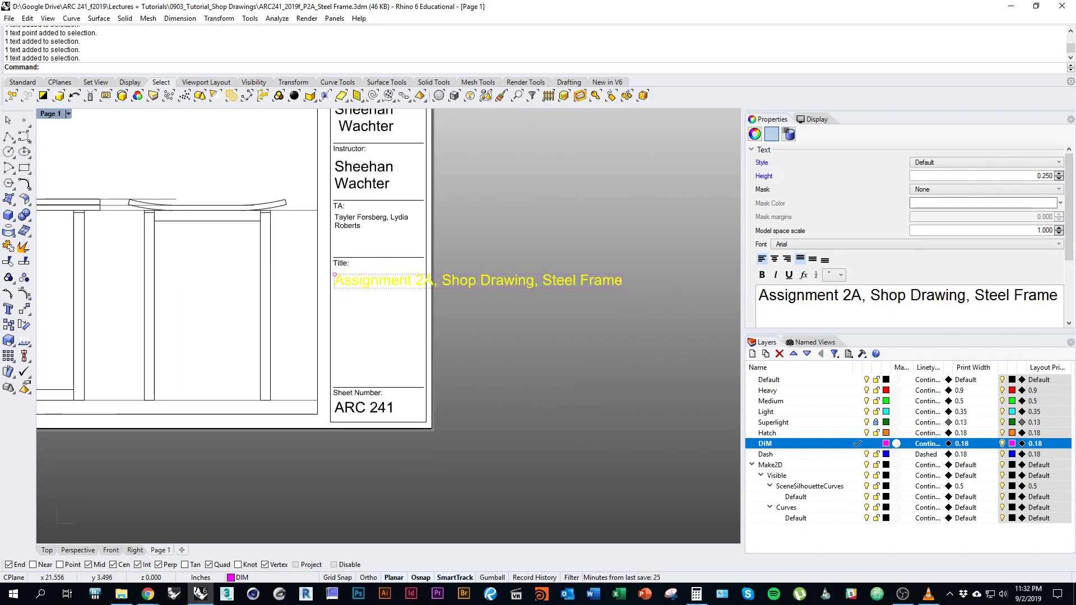
{"action": "left_click_drag", "start_coordinate": [620, 281], "coordinate": [427, 293]}
{"action": "right_click_drag", "start_coordinate": [427, 292], "coordinate": [520, 296]}
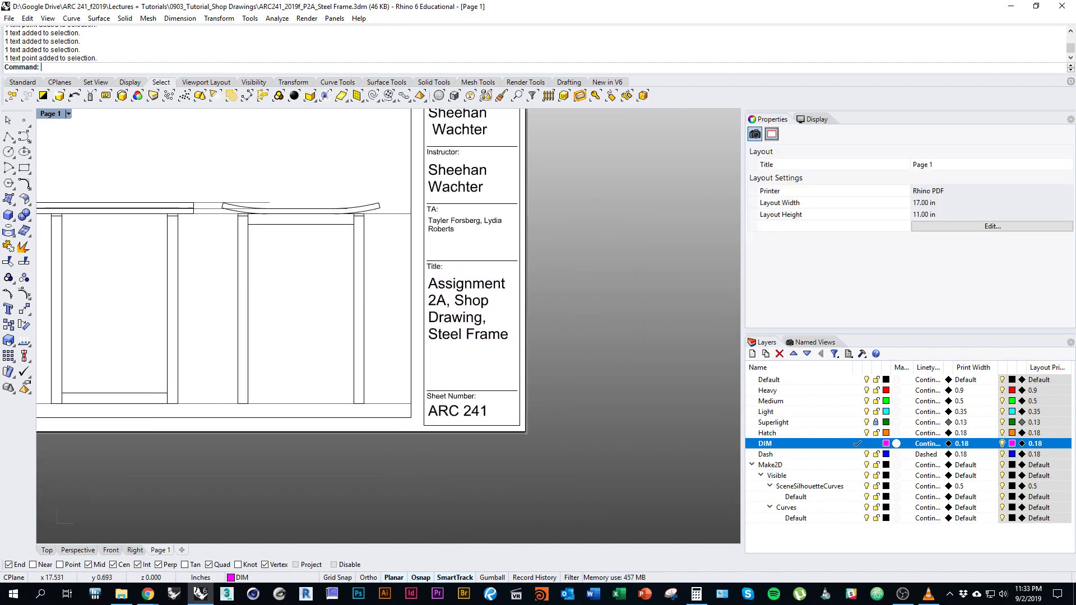
Change the sheet number to 1 and turn off the Superlight layer.
{"action": "left_click", "coordinate": [458, 411]}
{"action": "key", "text": "ctrl+a"}
{"action": "type", "text": "1"}
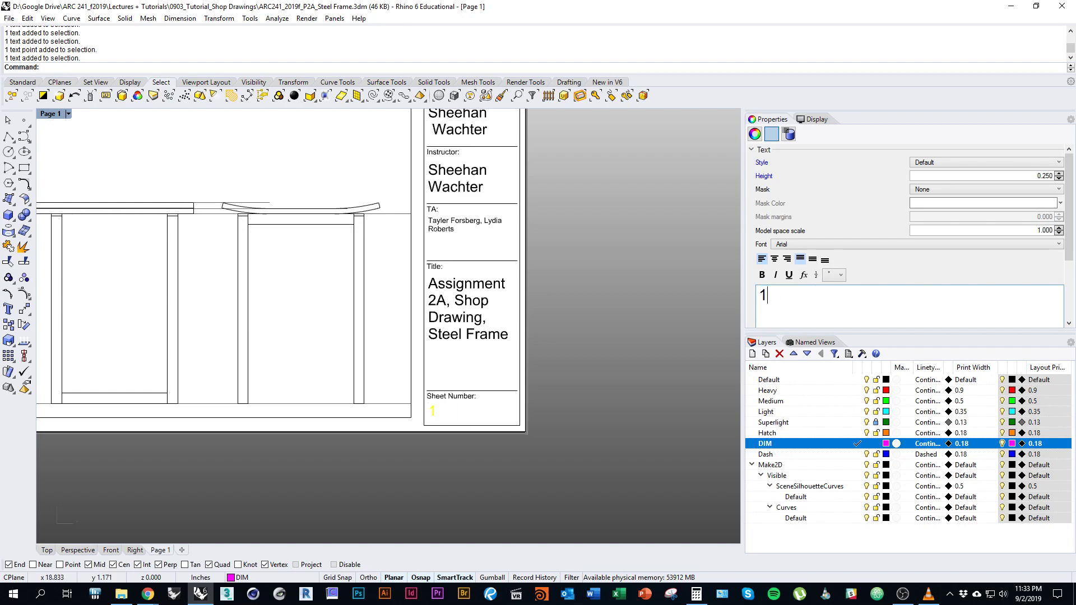
{"action": "key", "text": "Escape"}
{"action": "scroll", "coordinate": [511, 324], "scroll_direction": "down", "scroll_amount": 5}
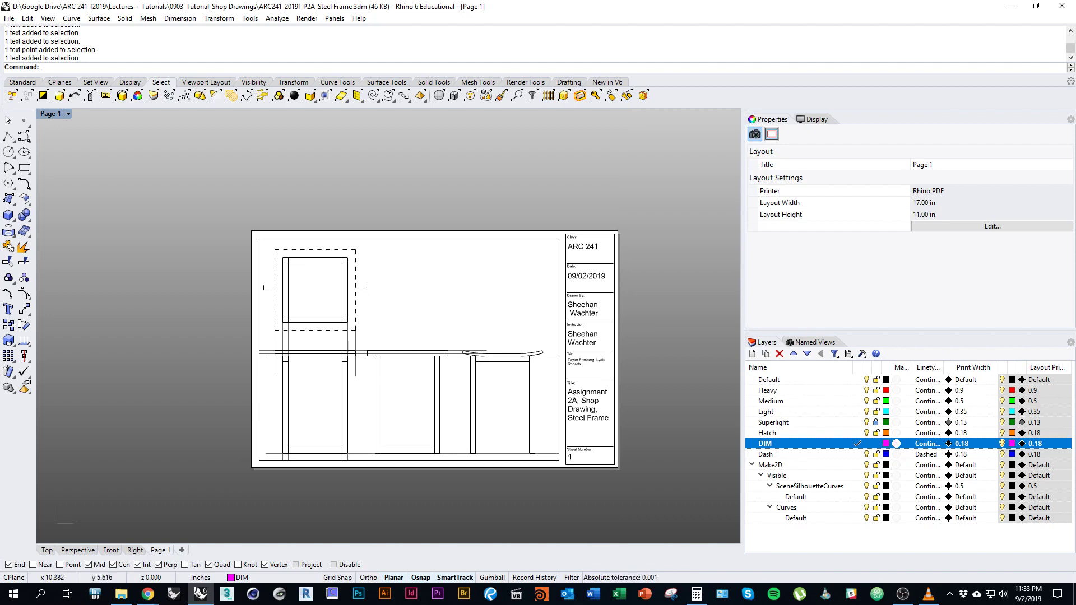
{"action": "left_click", "coordinate": [774, 422]}
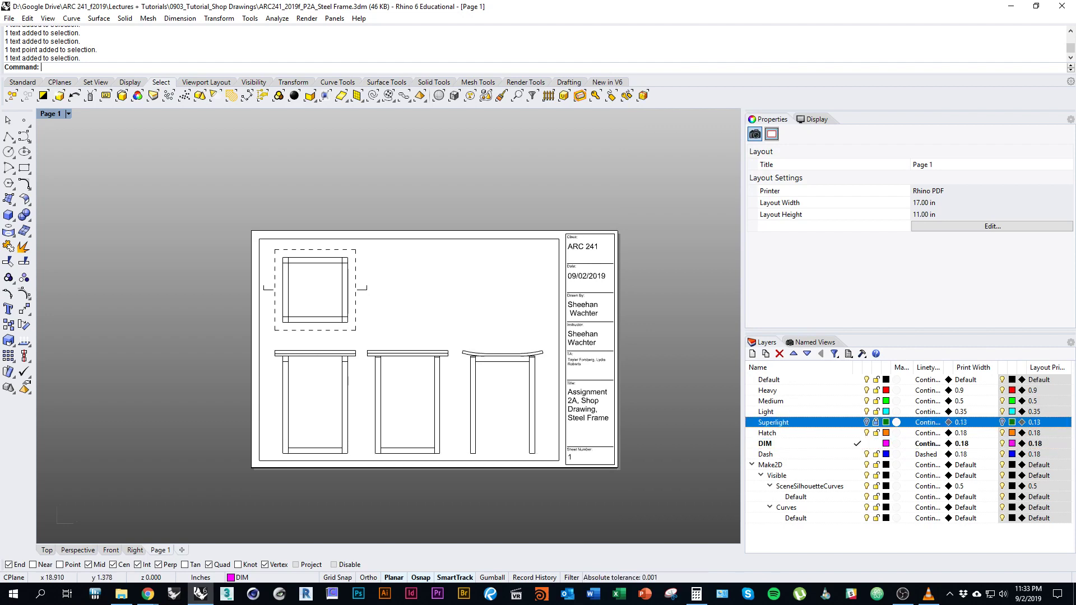